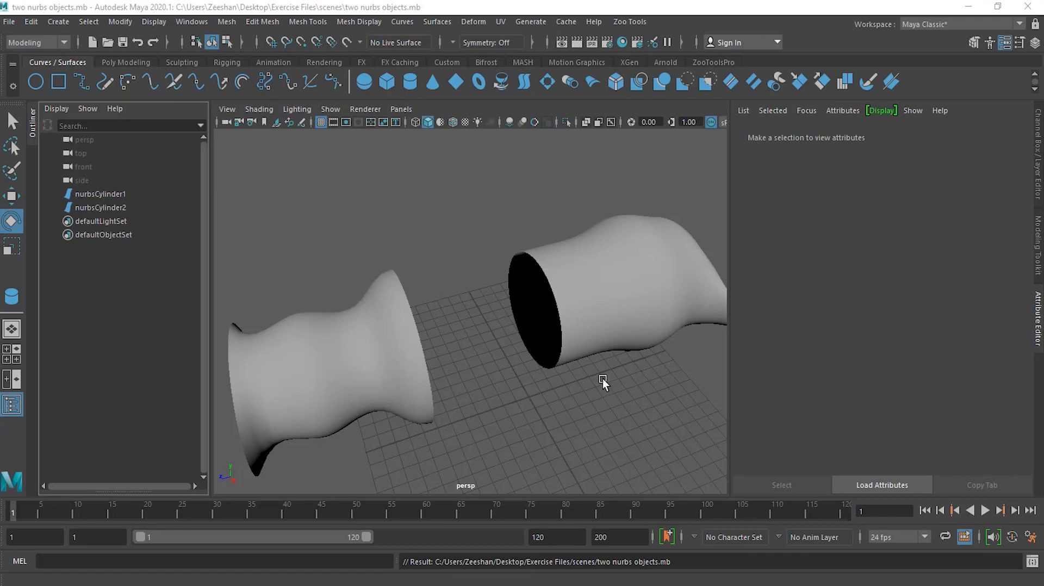
- Inspect the two NURBS cylinders, selecting nurbsCylinder1 and nurbsCylinder2 in turn
left_click_drag(609, 378, 481, 322, "alt")
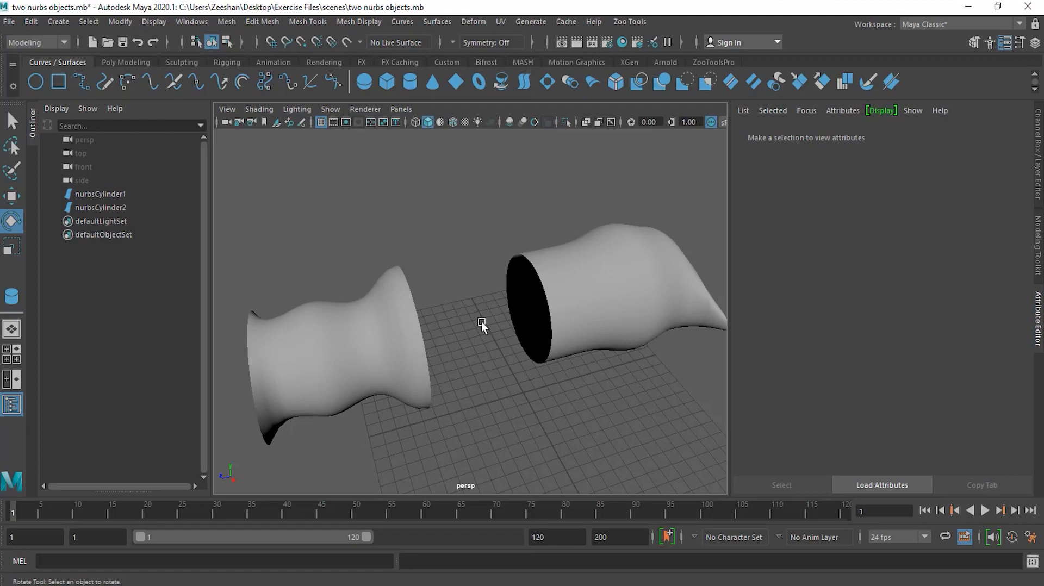
left_click(594, 285)
left_click(306, 342)
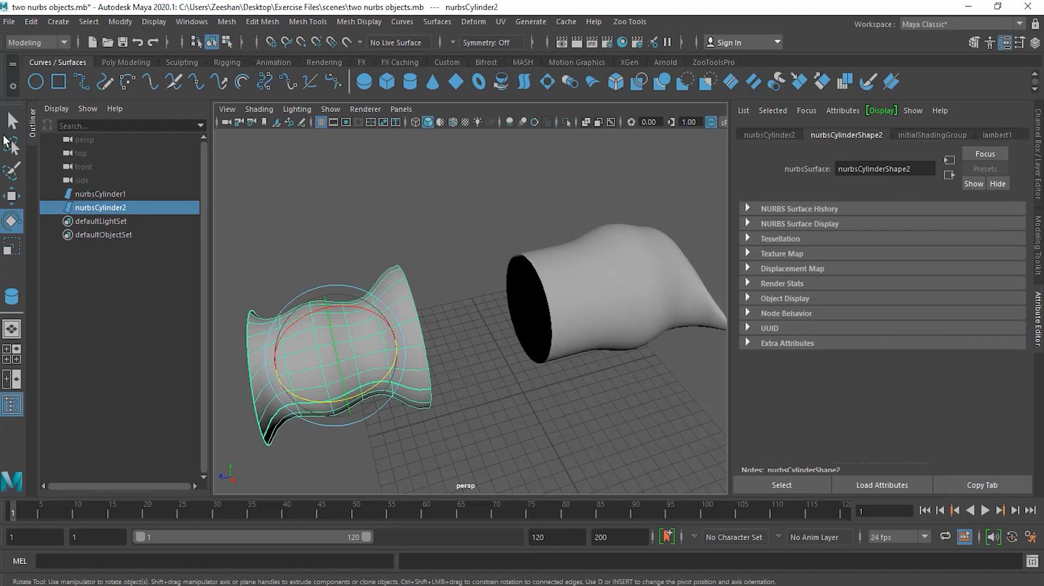
key("q")
left_click(613, 267)
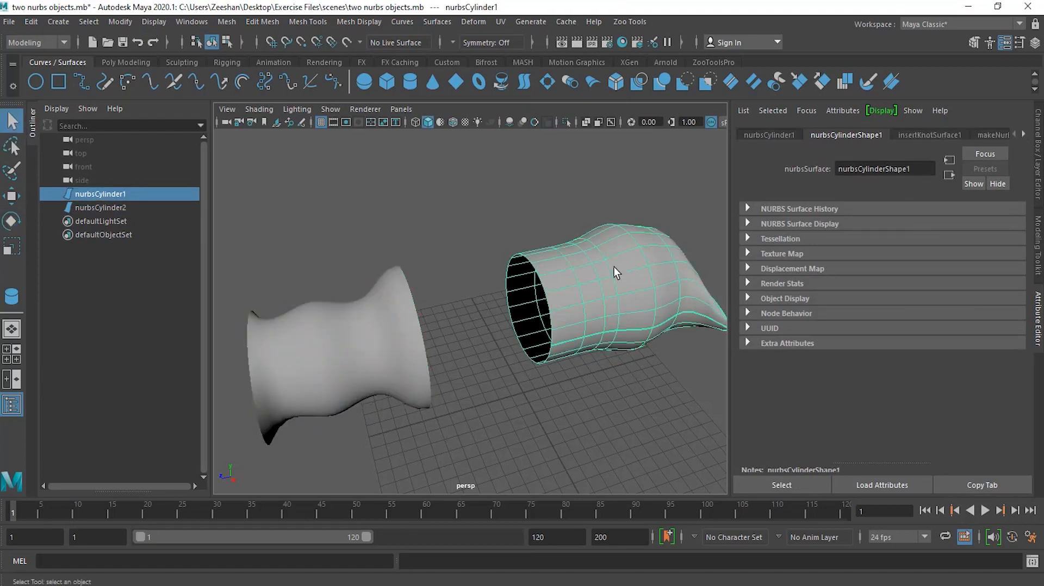
left_click(339, 333)
left_click_drag(508, 373, 541, 376, "alt")
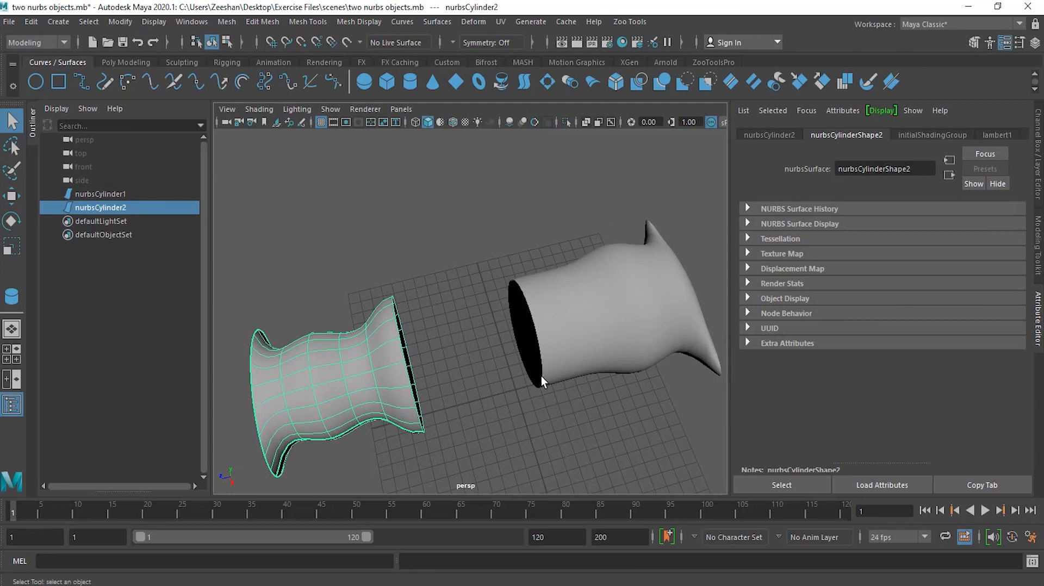
left_click(119, 194)
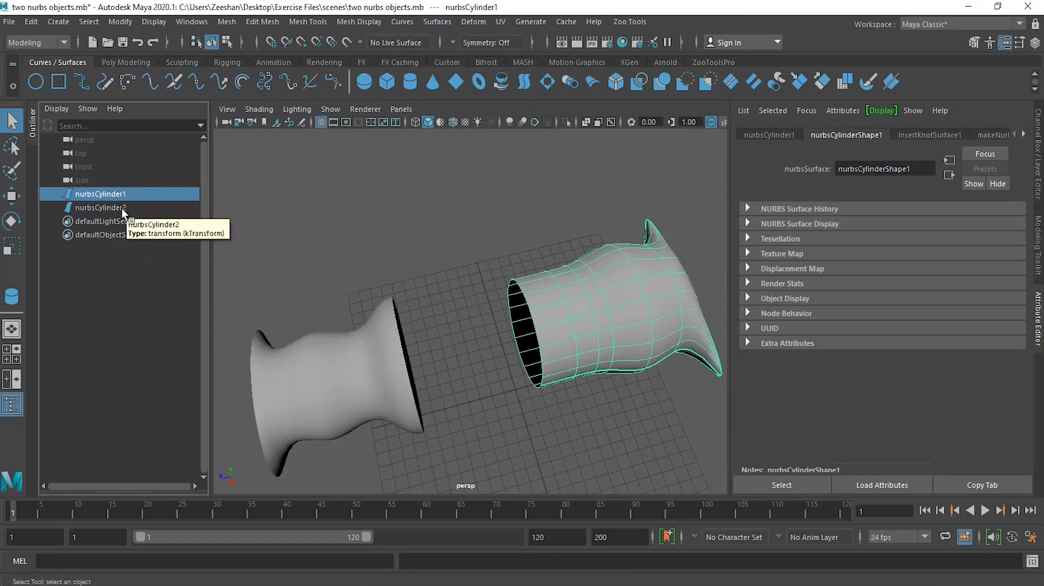
left_click(122, 207)
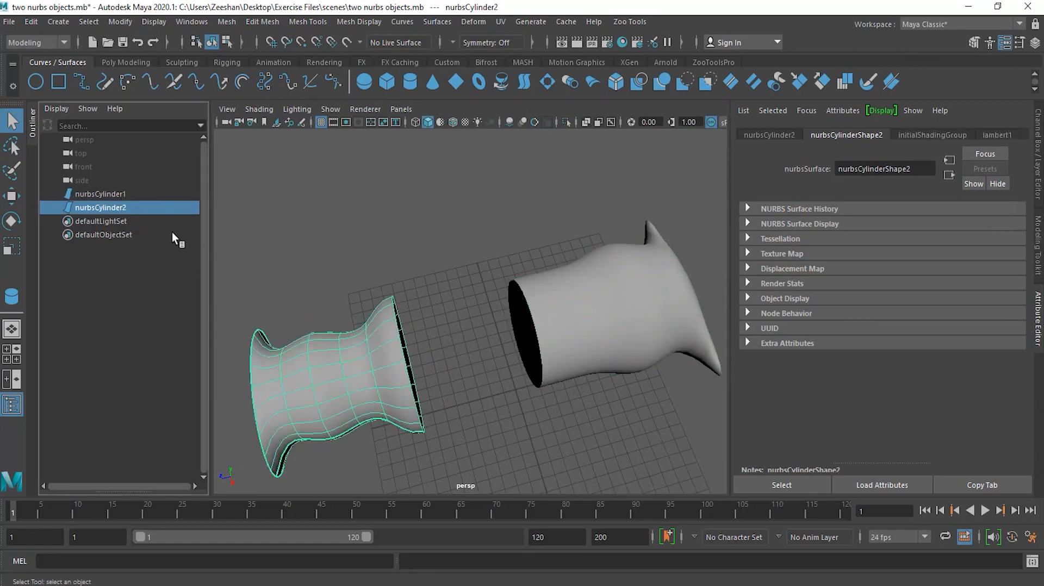
- Select nurbsCylinder1 and switch it to isoparm component selection
left_click(141, 195)
left_click_drag(625, 406, 641, 363, "alt")
right_click_drag(641, 363, 566, 343, "alt")
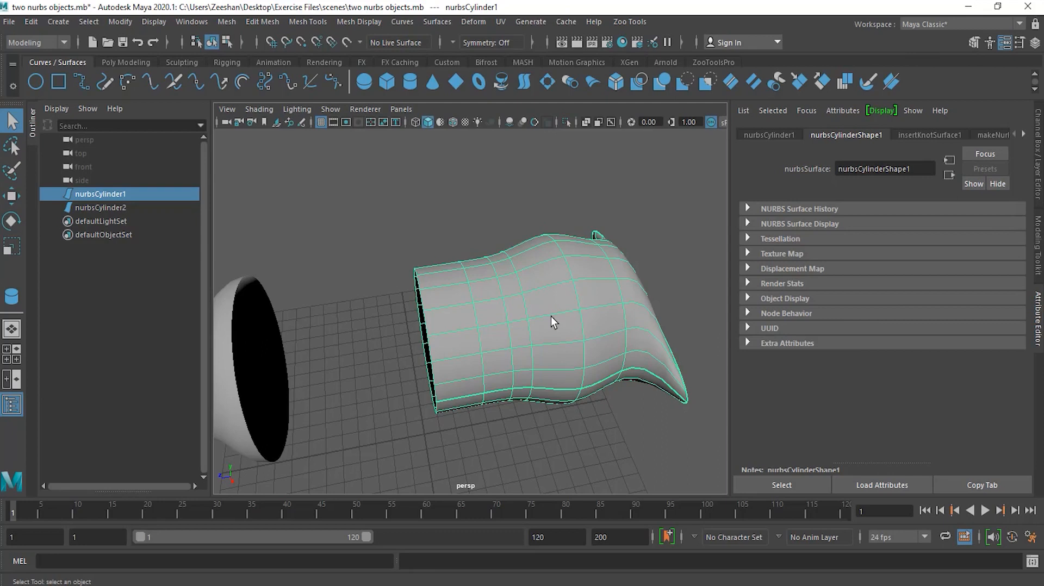
right_click_drag(552, 321, 565, 228)
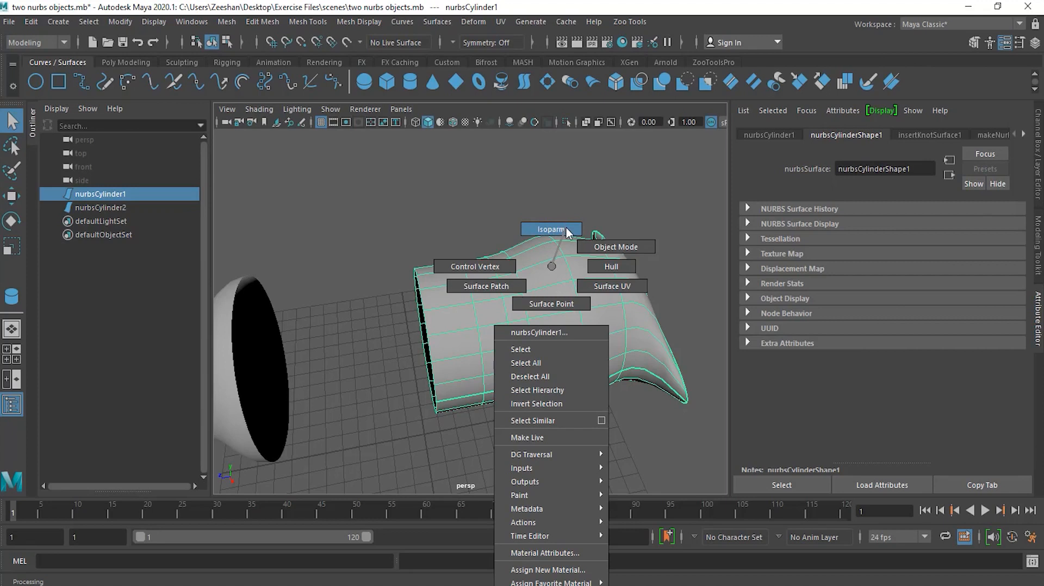
right_click_drag(566, 227, 567, 227)
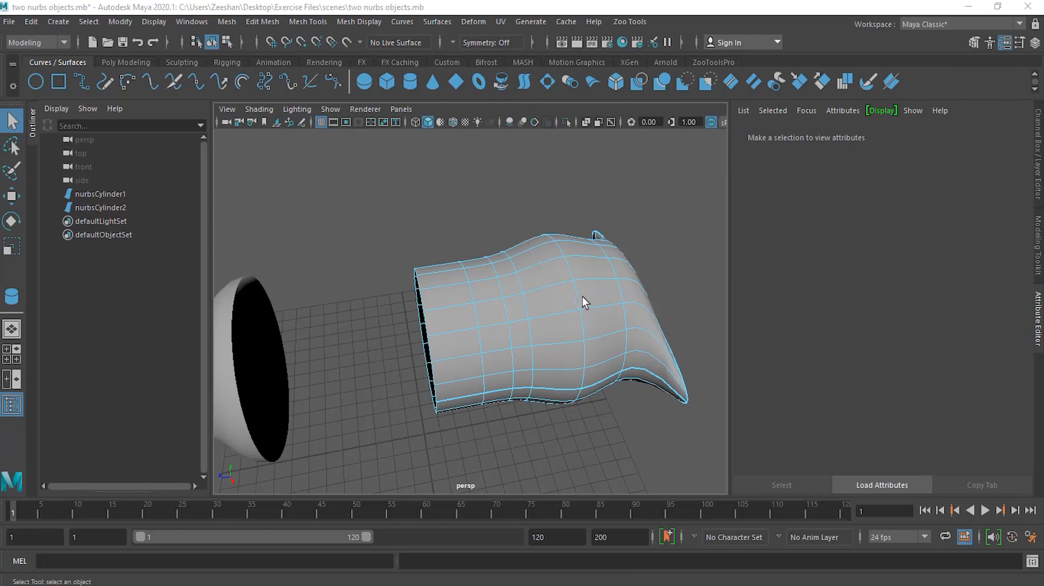
- Try picking an isoparm around nurbsCylinder1 at about U 2.799 and one along it at about V 14.554, clearing each selection
left_click_drag(576, 295, 455, 328)
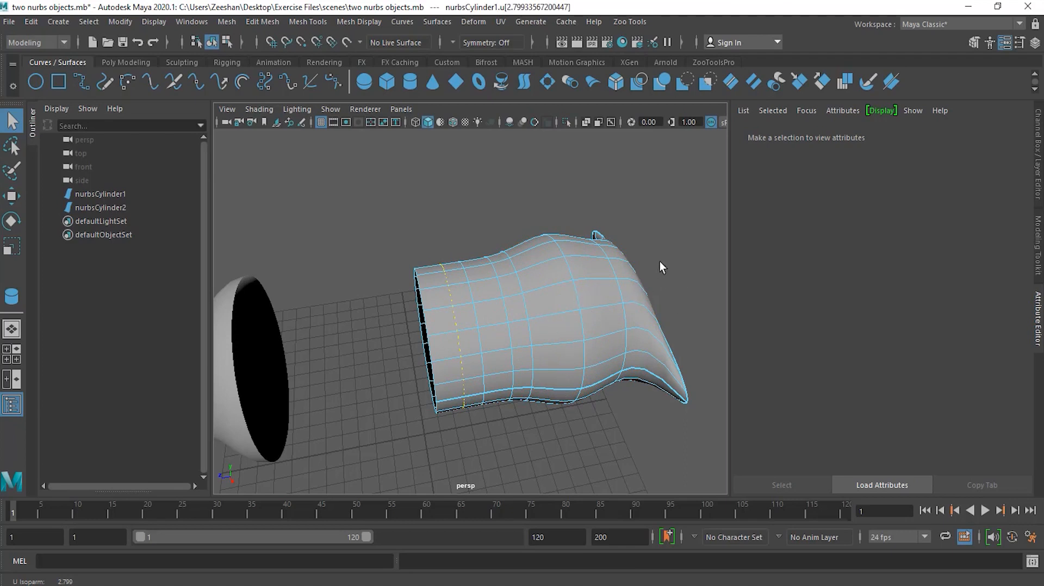
left_click(621, 185)
left_click_drag(641, 197, 642, 244, "alt")
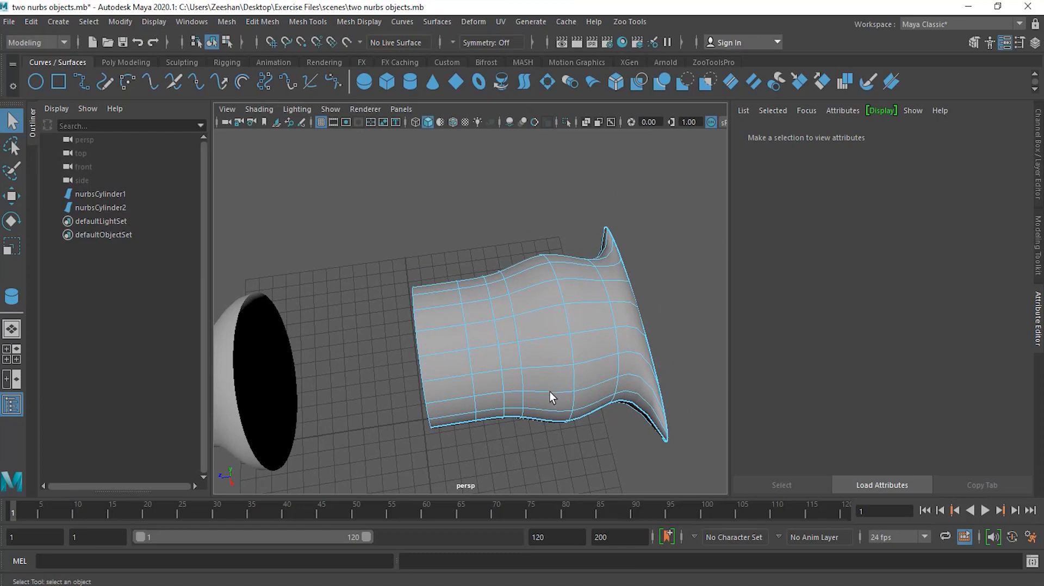
left_click_drag(549, 393, 528, 299)
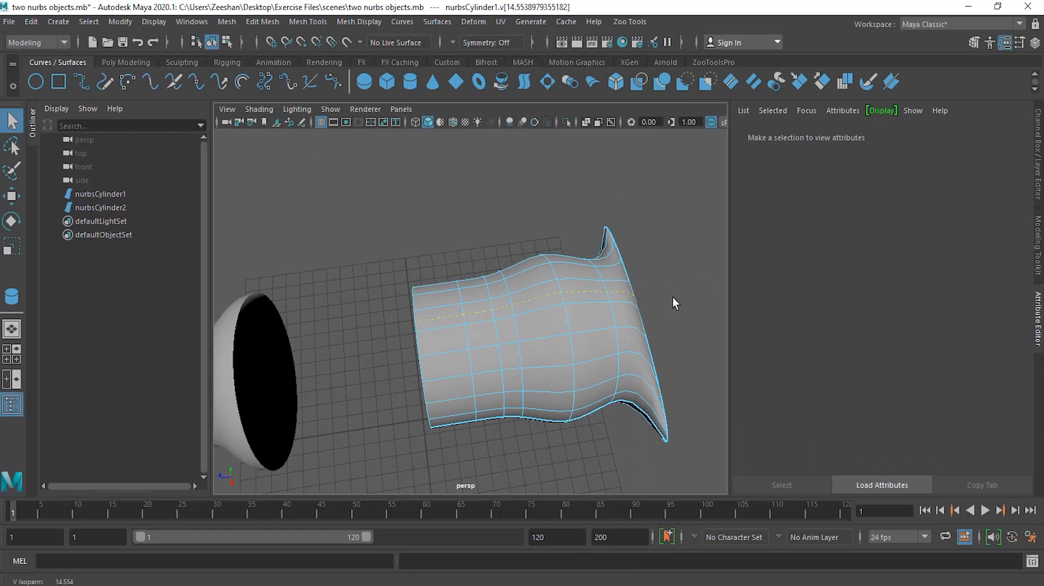
left_click_drag(686, 302, 680, 273, "alt")
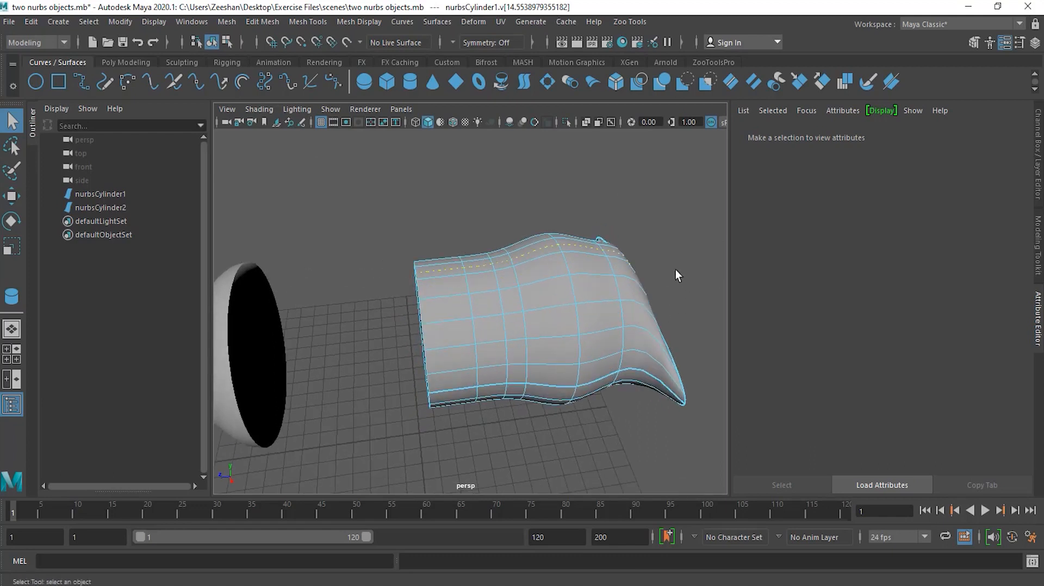
left_click(568, 198)
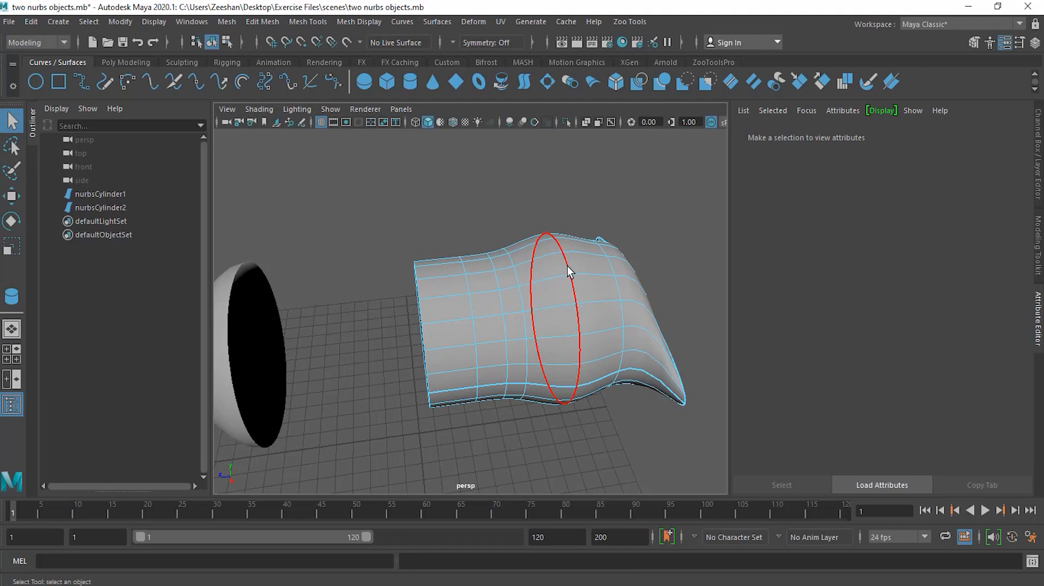
- Pick an isoparm around the middle of nurbsCylinder1 at about U 1.610 and duplicate it as a surface curve
left_click_drag(568, 272, 543, 282)
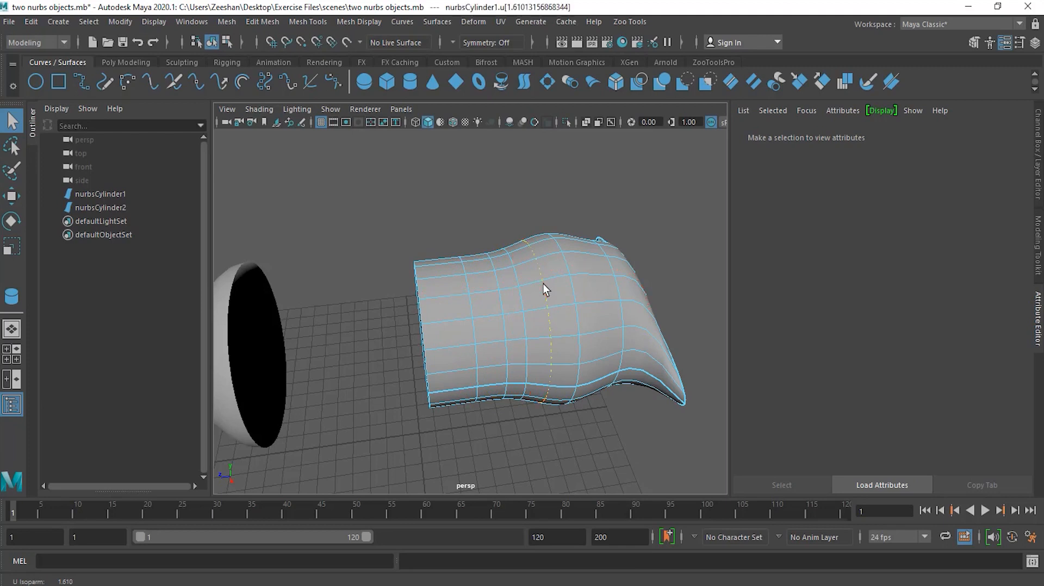
left_click(397, 22)
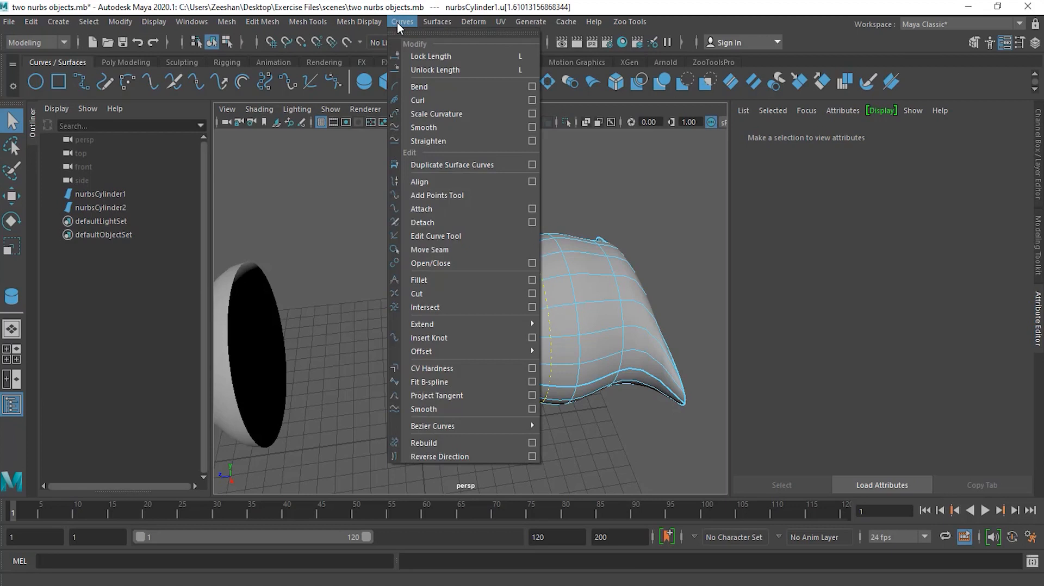
left_click(458, 166)
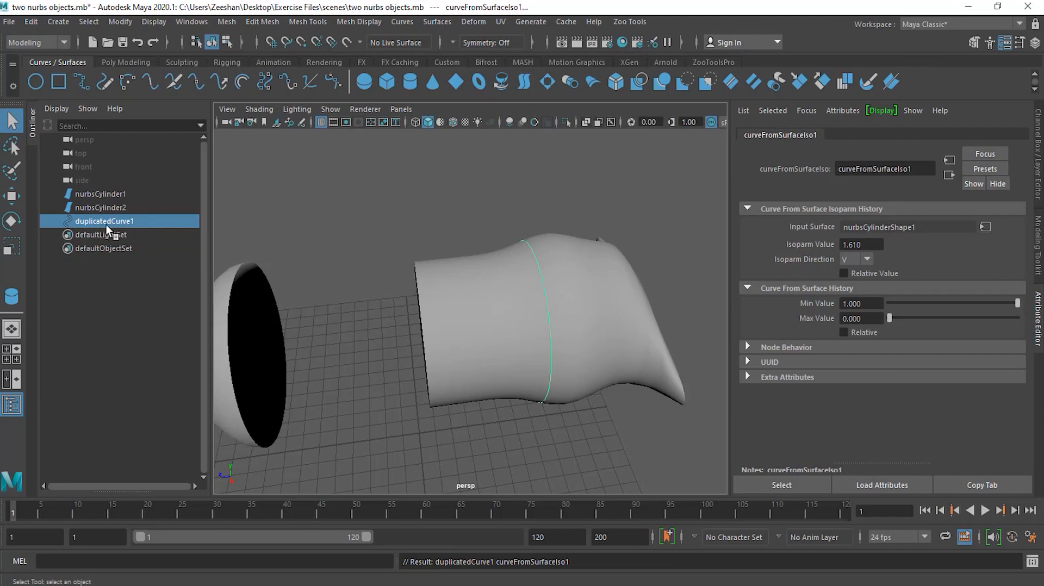
- Try moving the duplicated curve away from the cylinder surface and undo the moves
left_click(12, 197)
left_click_drag(416, 391, 406, 315)
left_click_drag(474, 321, 544, 342, "alt")
left_click_drag(483, 393, 625, 343)
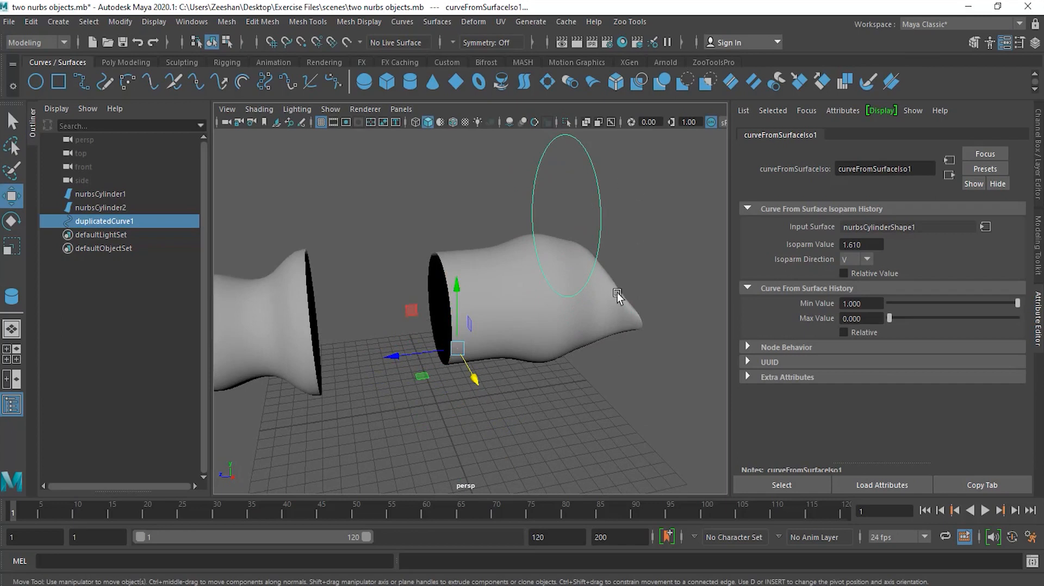
key("ctrl+z")
key("ctrl+z")
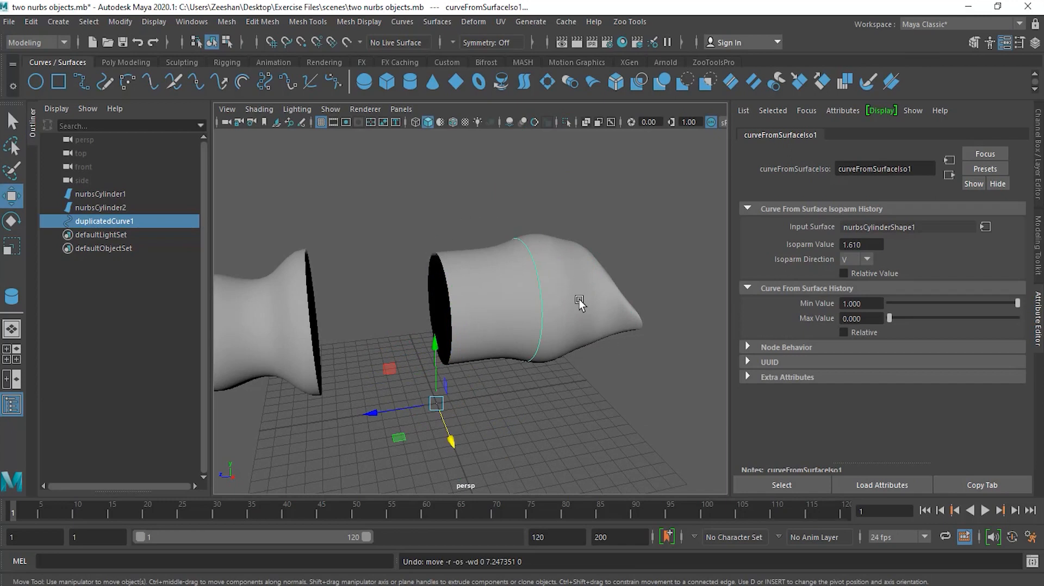
- Try moving nurbsCylinder1 downward with its duplicated curve attached and undo the move
left_click(564, 275)
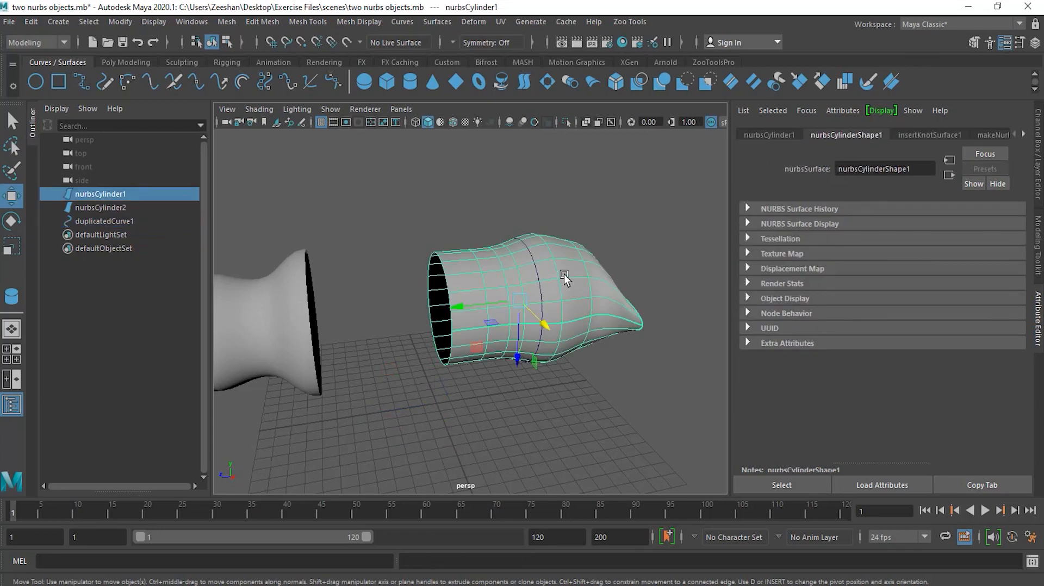
mouse_move(516, 361)
left_mouse_down()
mouse_move(510, 263)
mouse_move(511, 379)
left_mouse_up()
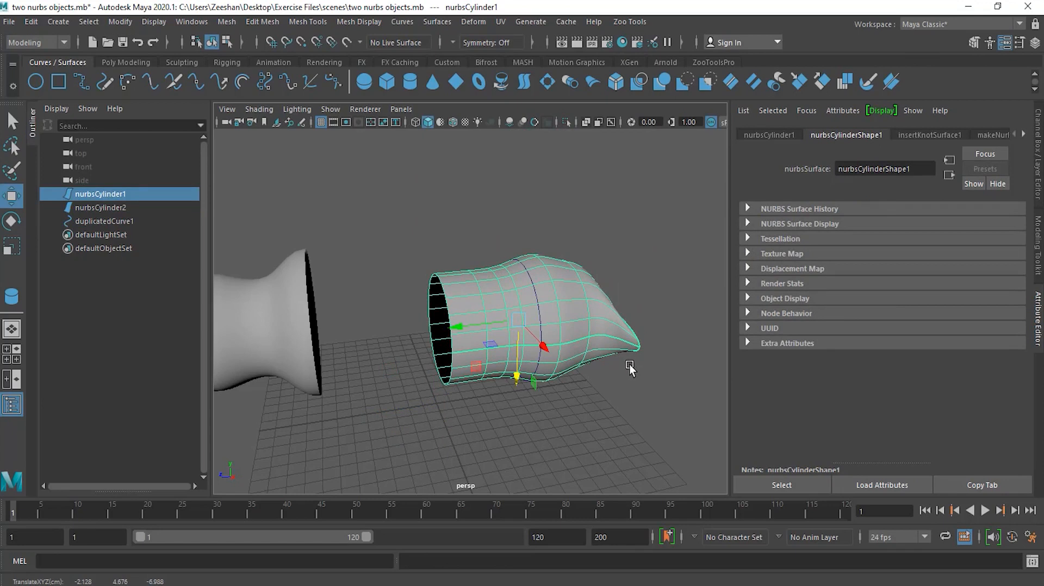
key("ctrl+z")
key("ctrl+z")
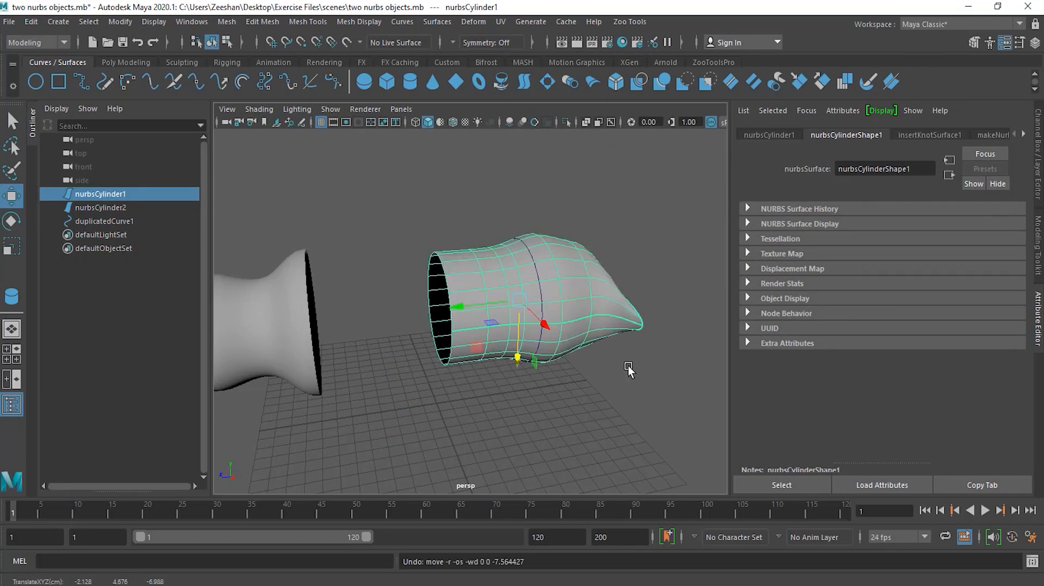
- Delete the duplicated curve around the middle of nurbsCylinder1
left_click_drag(611, 350, 507, 374, "alt")
right_click_drag(507, 374, 592, 379, "alt")
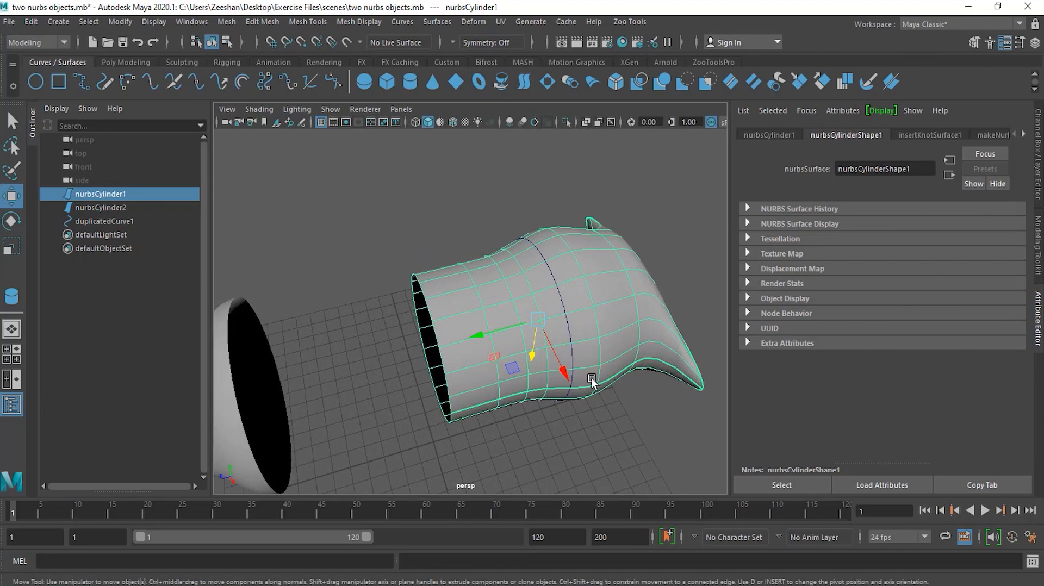
left_click(563, 301)
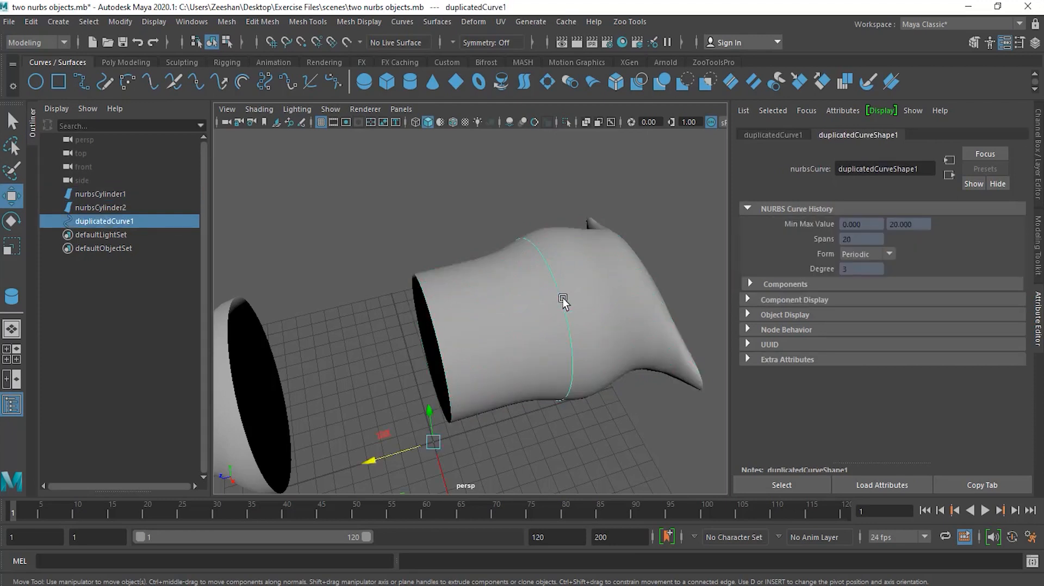
key("Delete")
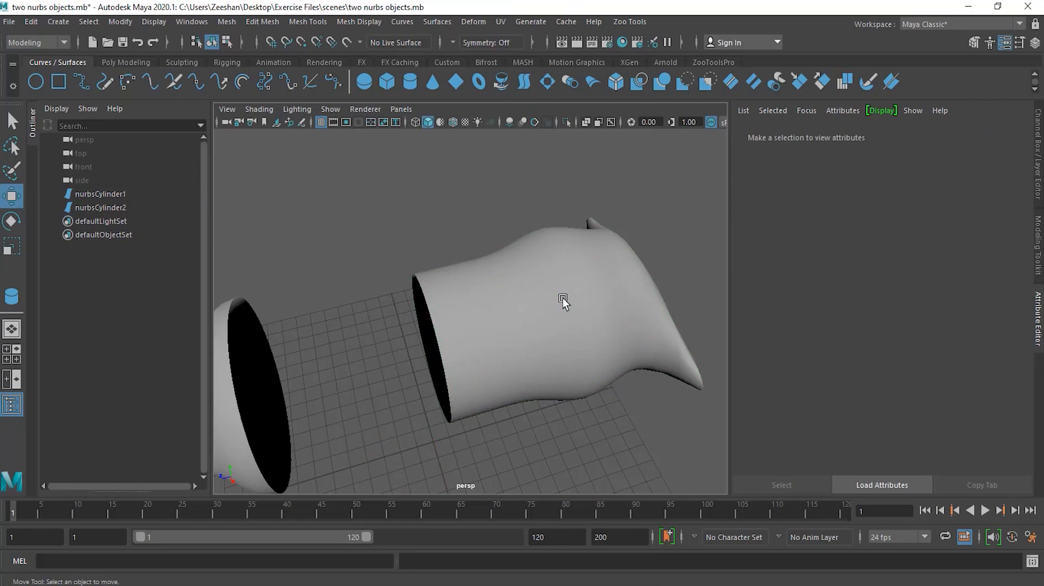
- Try inserting an isoparm on nurbsCylinder1 at about U 2.827 near its open end, and undo the insertion and the isoparm selection
left_click(563, 298)
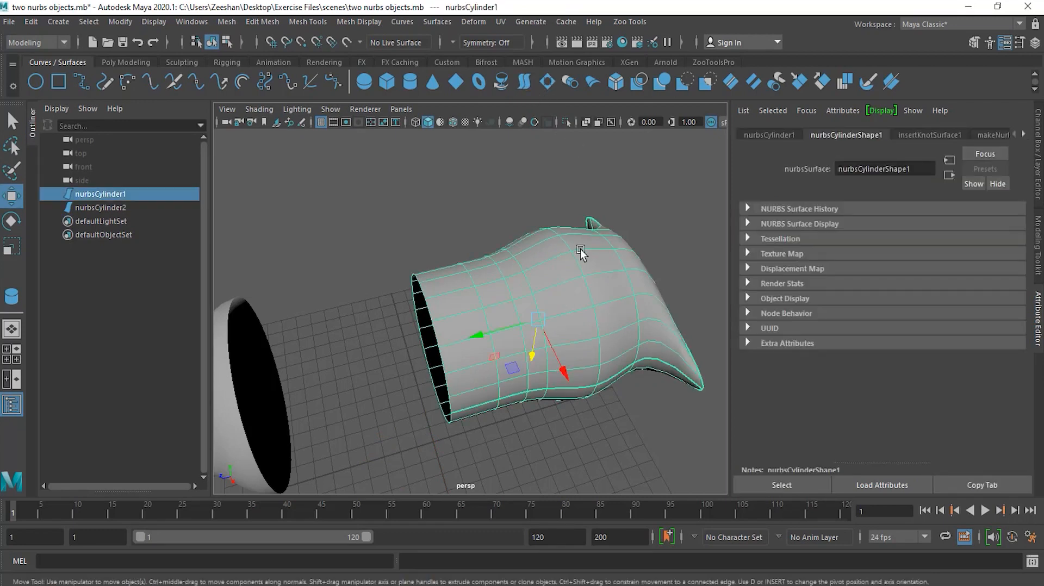
right_click_drag(572, 264, 583, 235)
left_click_drag(580, 267, 466, 334)
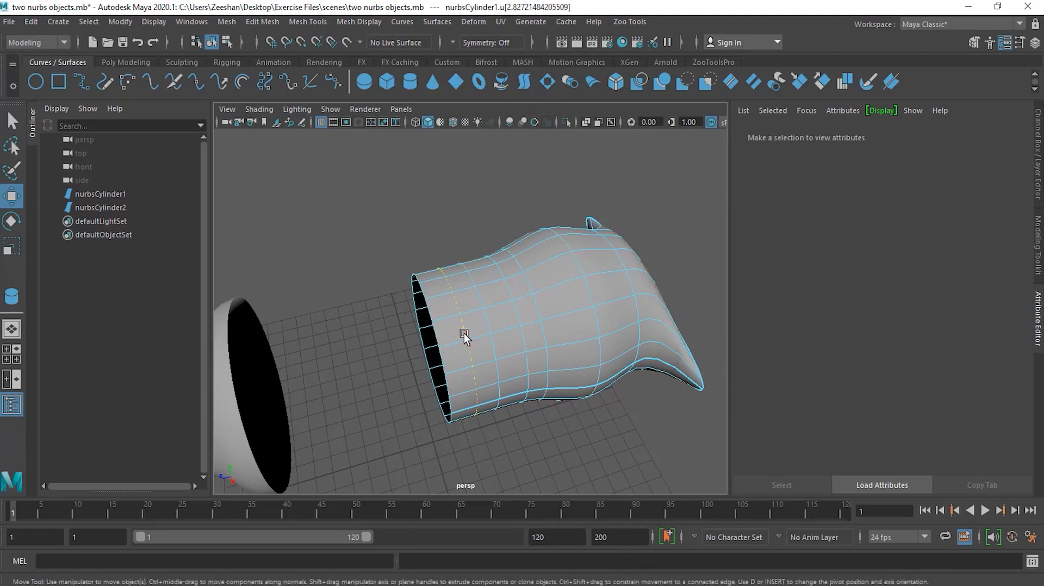
left_click(439, 22)
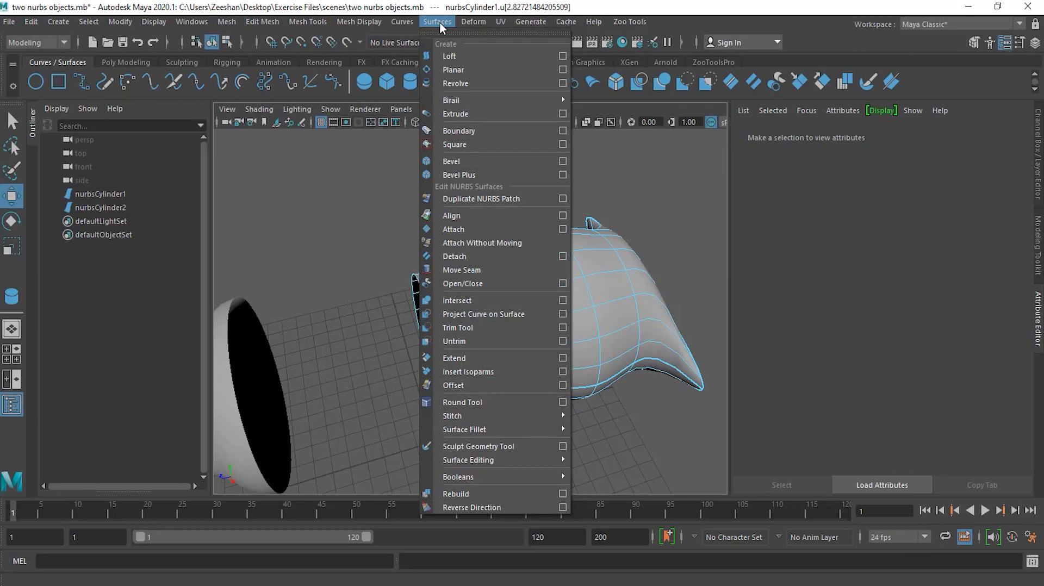
left_click(486, 372)
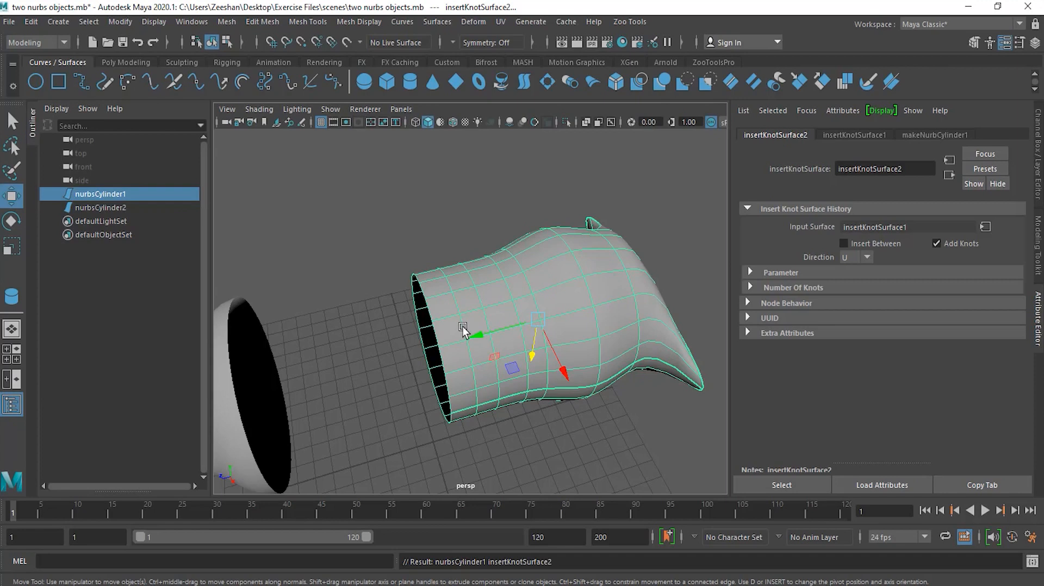
key("ctrl+z")
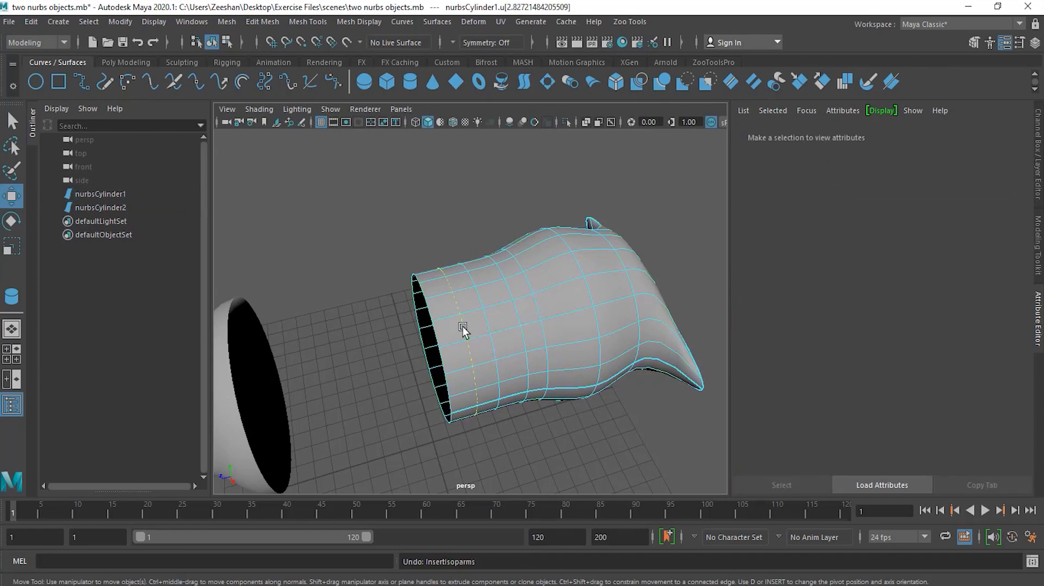
key("ctrl+z")
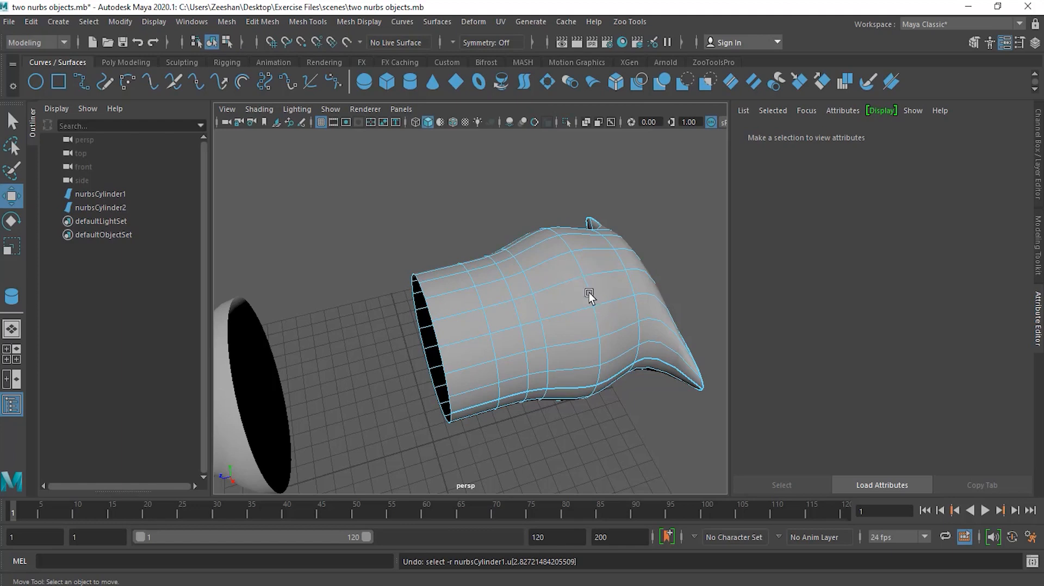
- Pick the isoparm on the open edge of nurbsCylinder1 facing the other cylinder and duplicate it as a surface curve
mouse_move(590, 293)
right_mouse_down()
mouse_move(601, 234)
mouse_move(583, 282)
right_mouse_up()
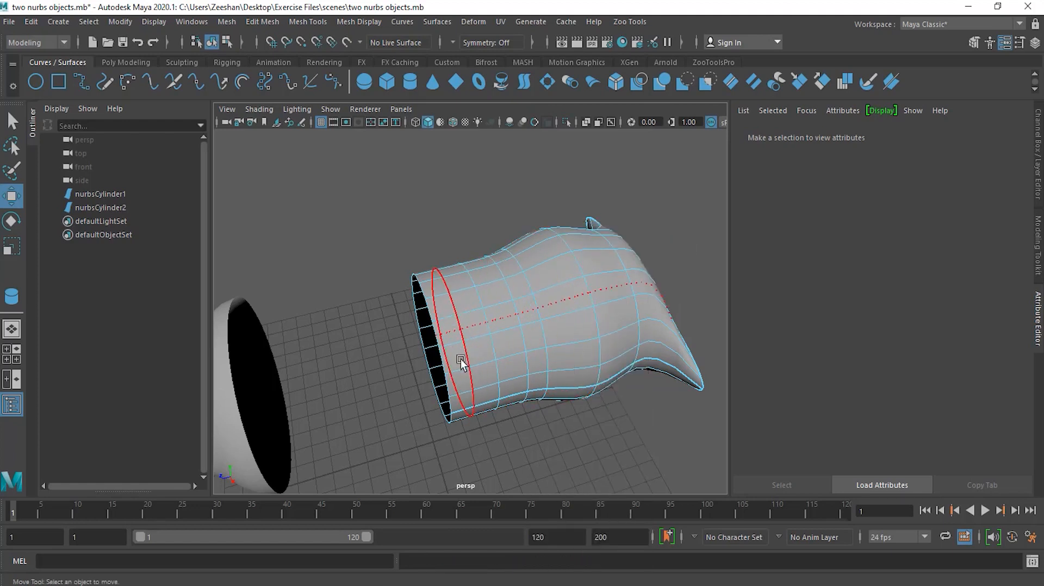
left_click(426, 373)
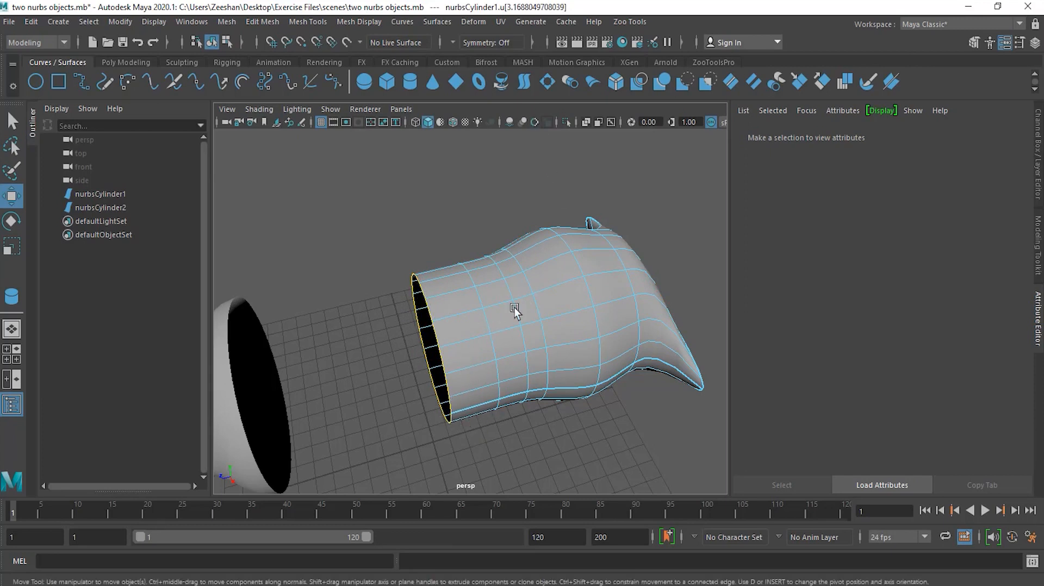
left_click(445, 22)
mouse_move(398, 24)
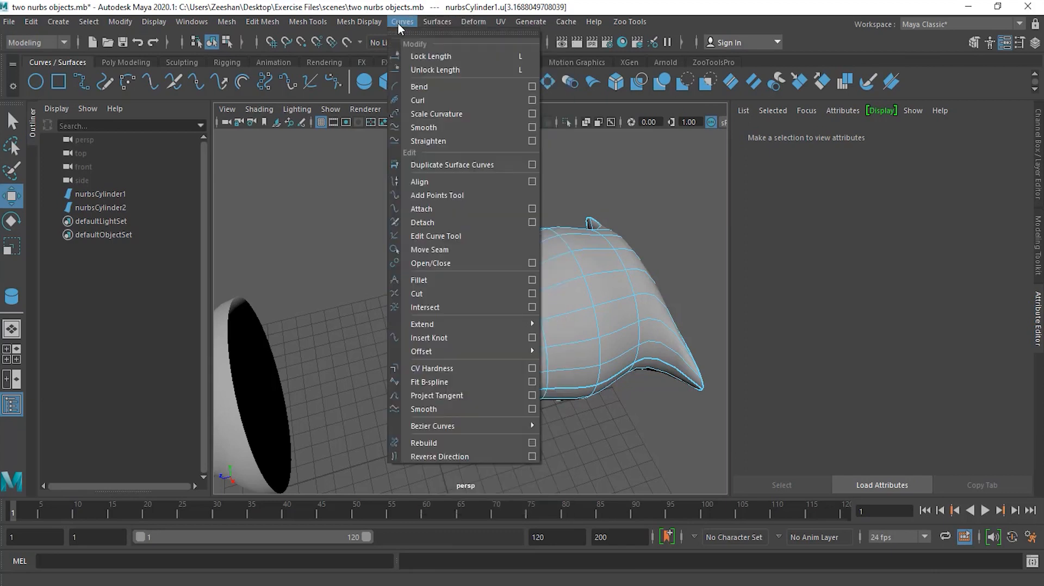
left_click(450, 162)
left_click_drag(449, 161, 377, 379, "alt")
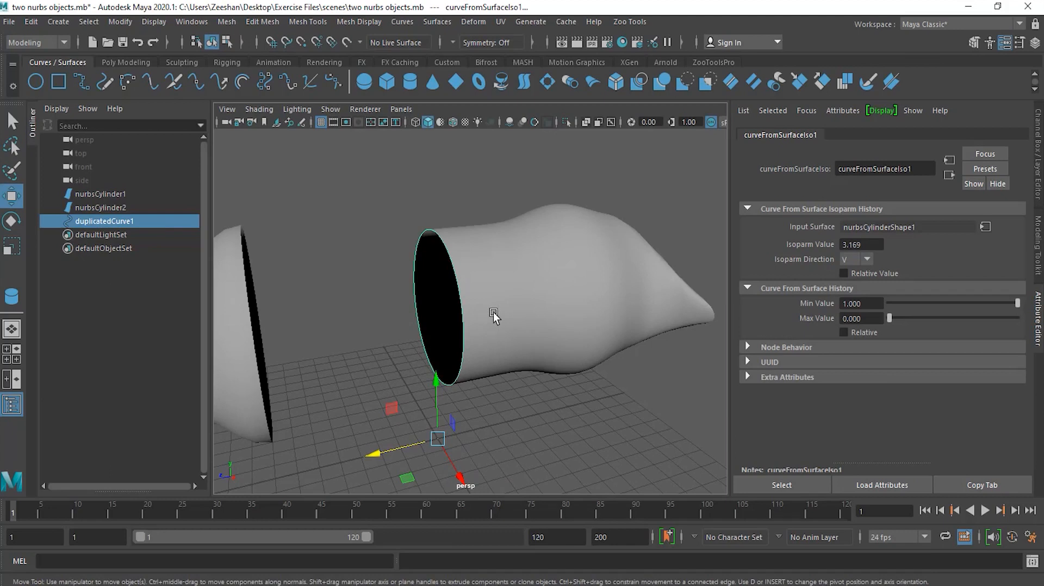
- Pick the isoparm on the open edge of nurbsCylinder2 facing the other cylinder and duplicate it as a surface curve
left_click_drag(478, 305, 377, 327, "alt")
left_click(375, 314)
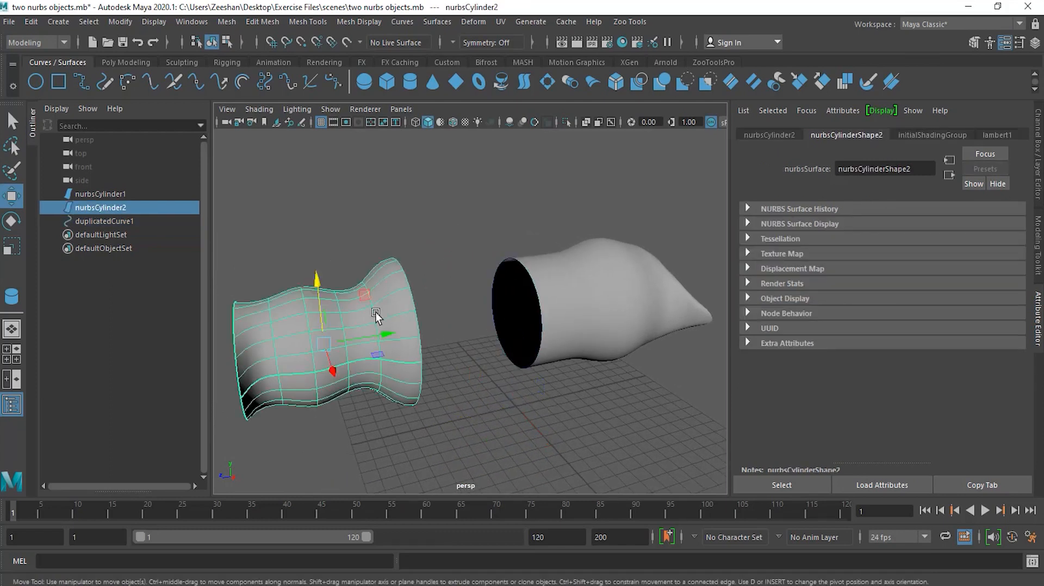
right_click(367, 329)
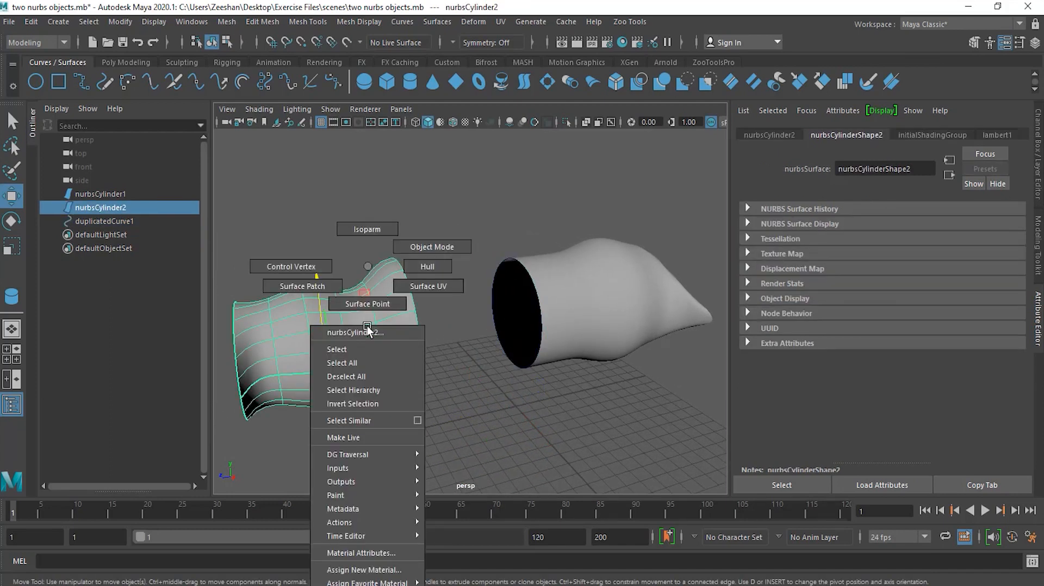
left_click(369, 236)
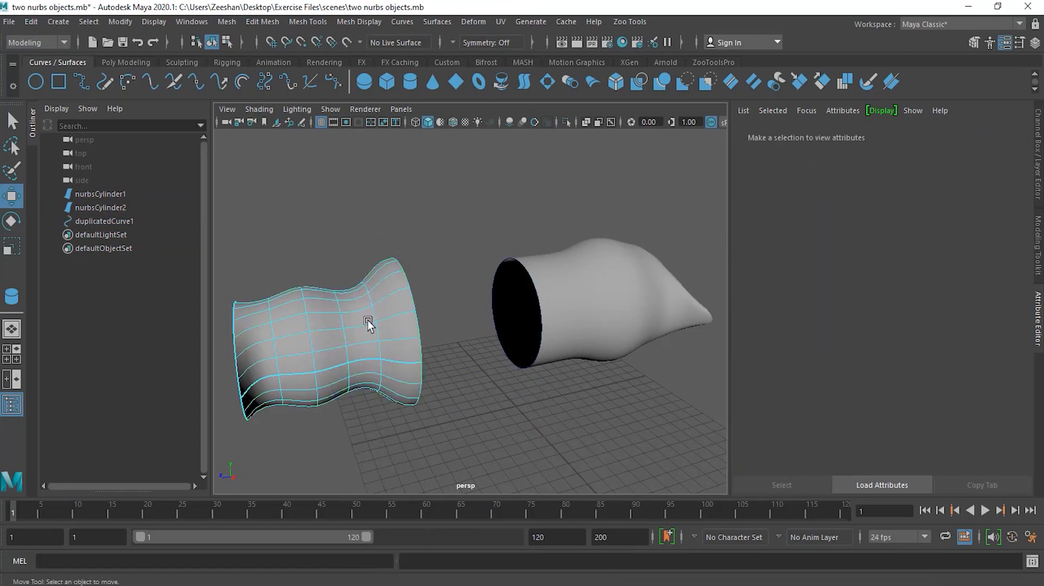
left_click_drag(371, 309, 419, 298)
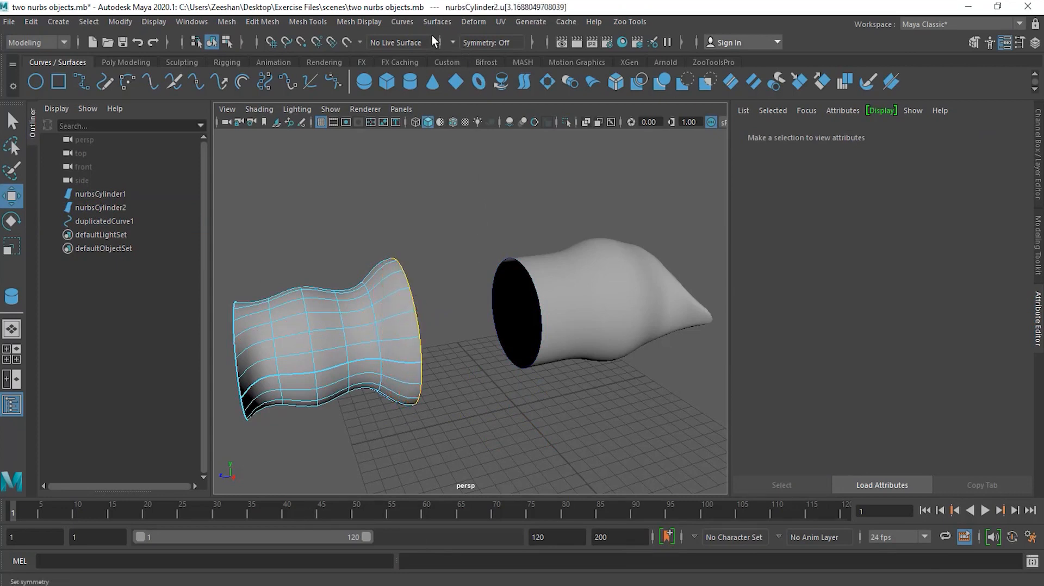
left_click(412, 25)
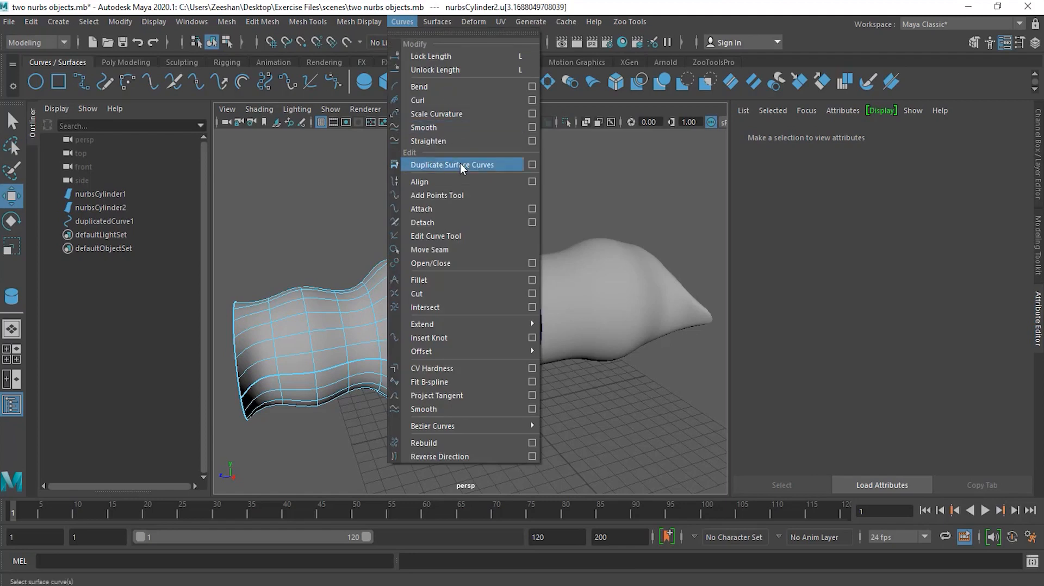
left_click(481, 166)
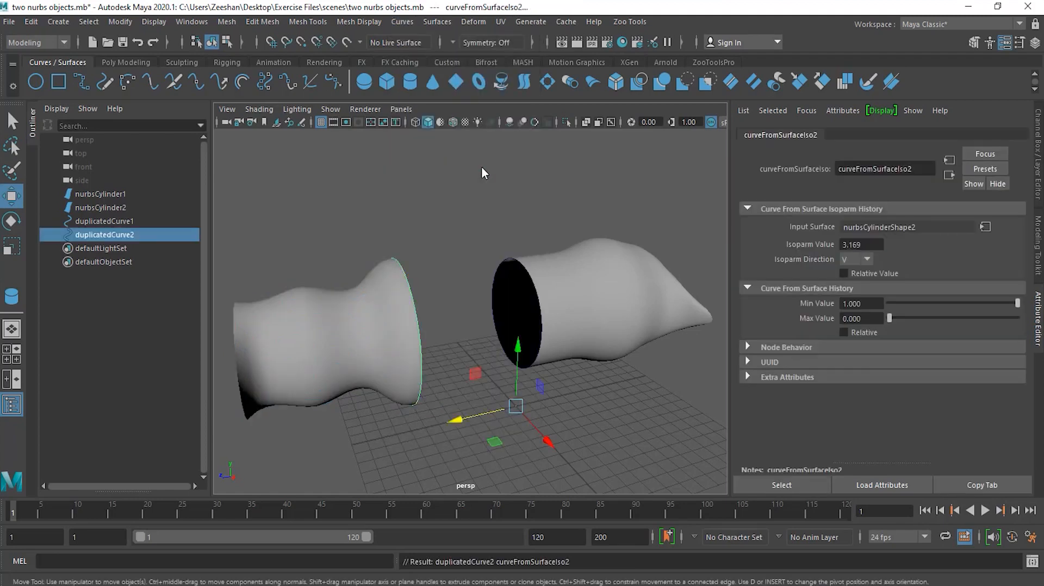
- Loft a surface across the gap between the cylinders, from duplicatedCurve1 to duplicatedCurve2
left_click_drag(471, 350, 426, 372, "alt")
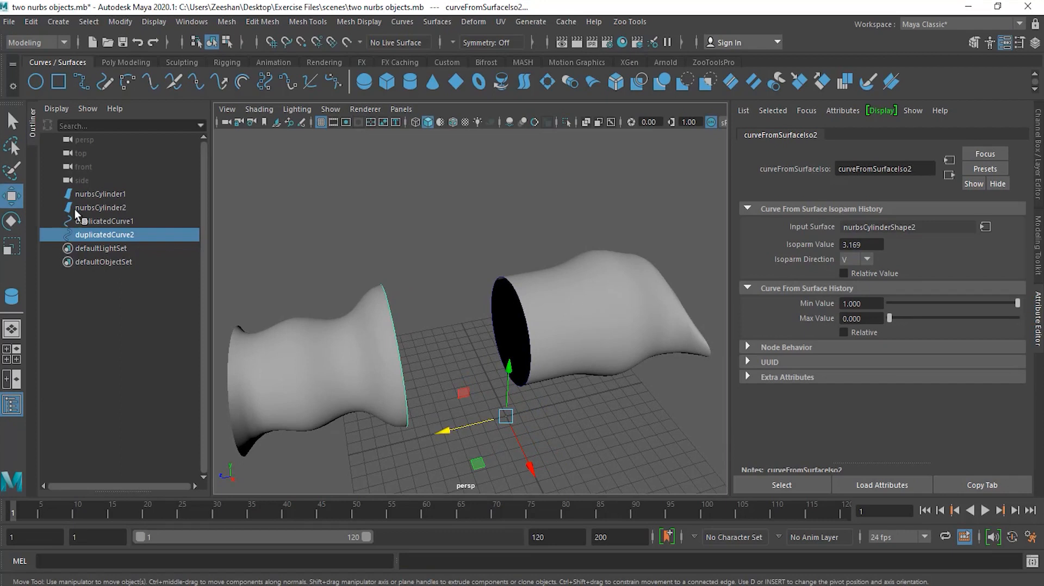
left_click(128, 221)
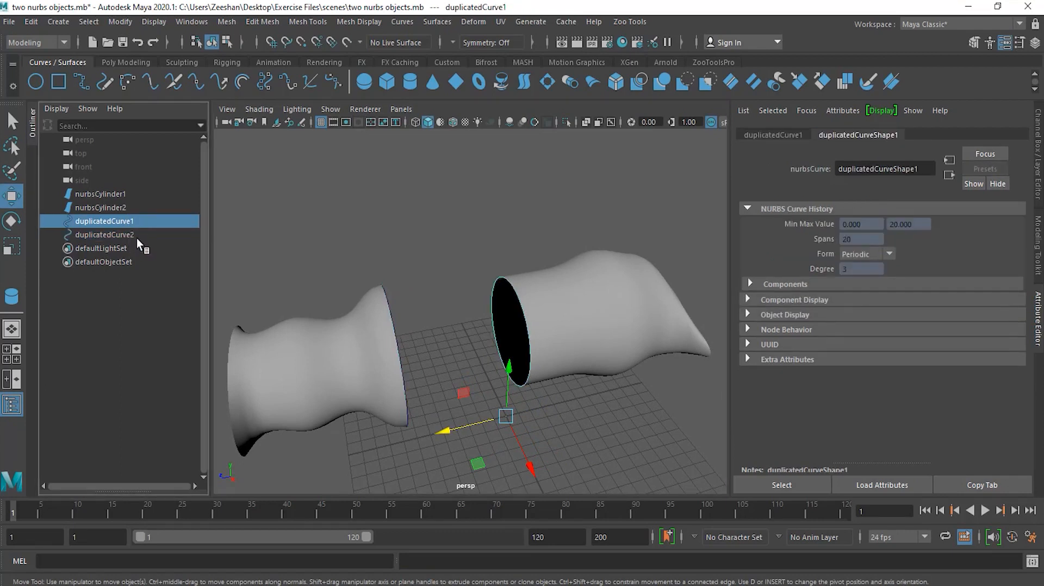
left_click(136, 236, "shift")
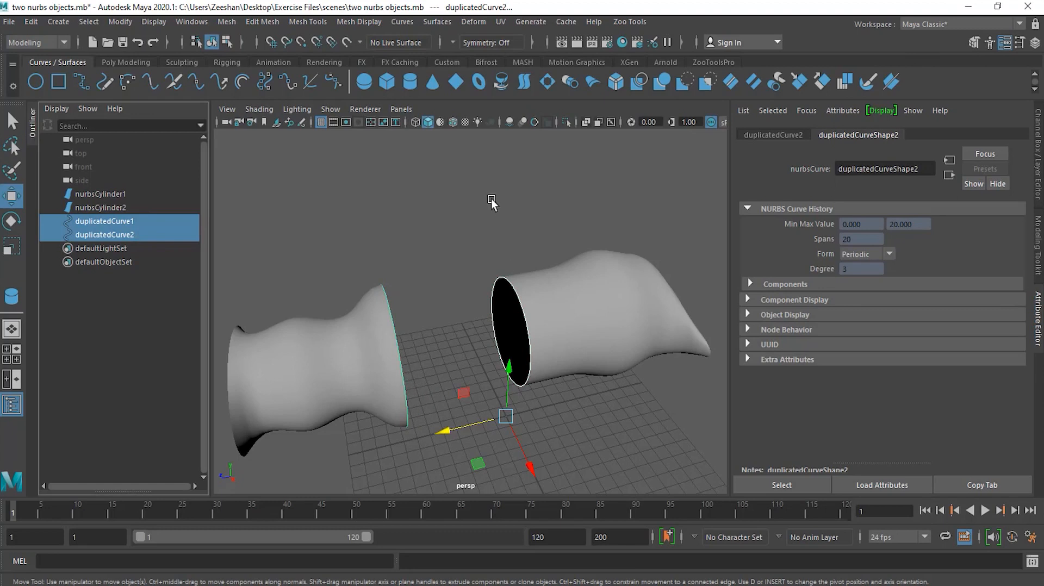
left_click(442, 22)
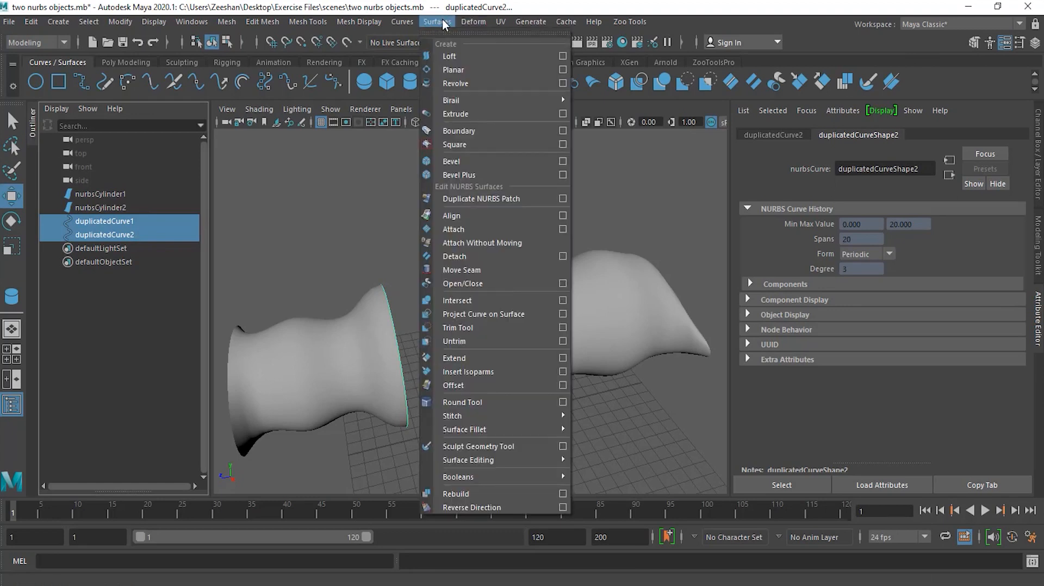
left_click(453, 55)
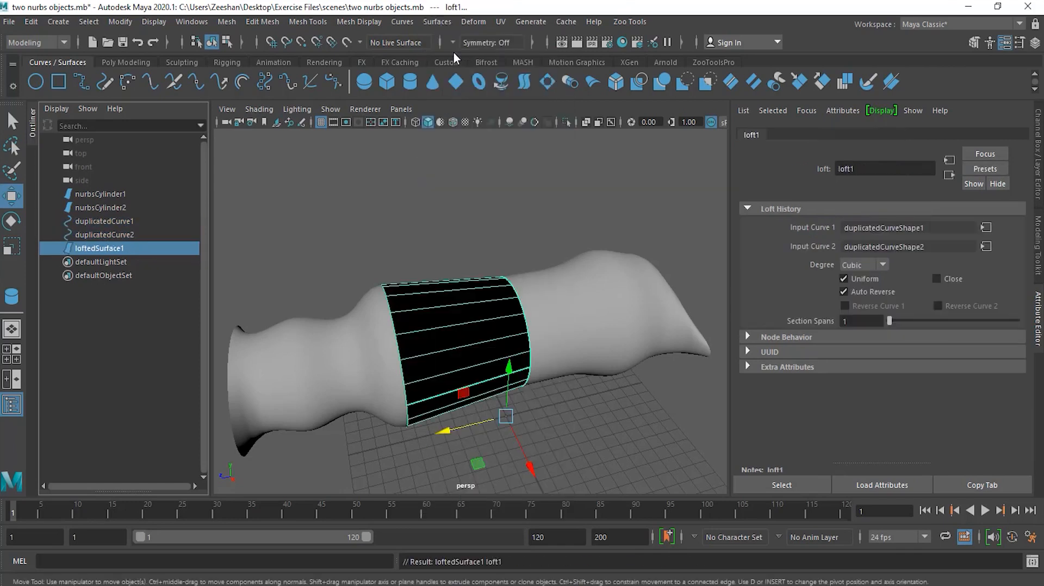
- Fix the loft's inverted black faces by turning off Auto Reverse and turning on Reverse Curve 1
left_click_drag(447, 223, 439, 200, "alt")
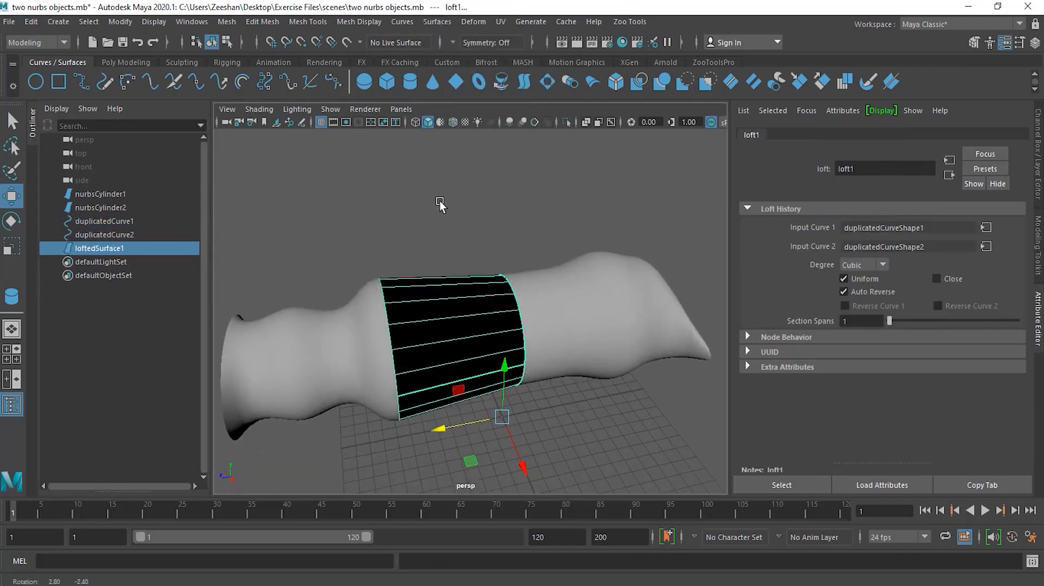
right_click_drag(396, 302, 491, 332, "alt")
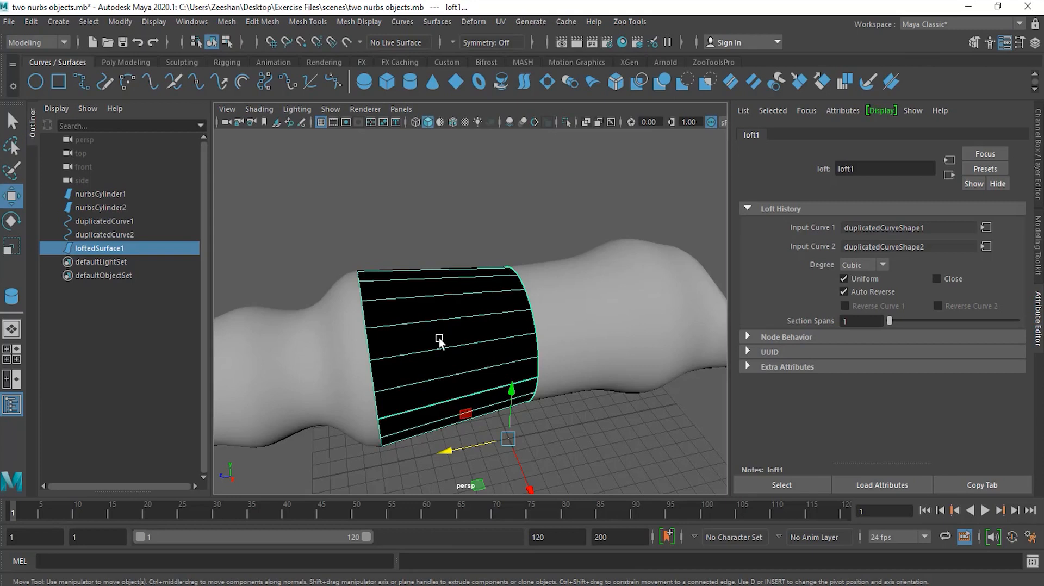
left_click_drag(438, 334, 447, 341, "alt")
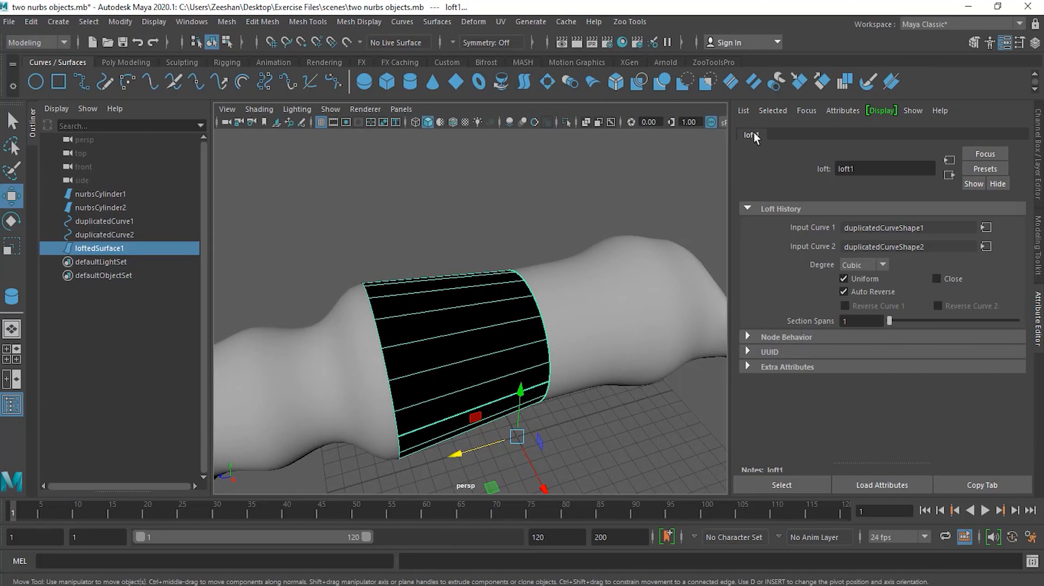
left_click(883, 292)
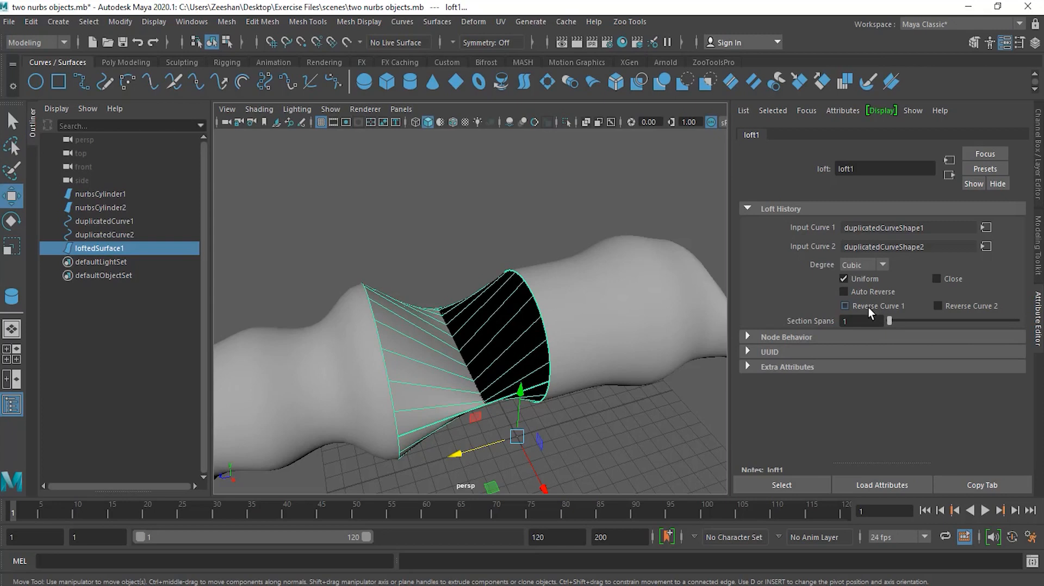
left_click(869, 307)
left_click_drag(638, 391, 559, 428, "alt")
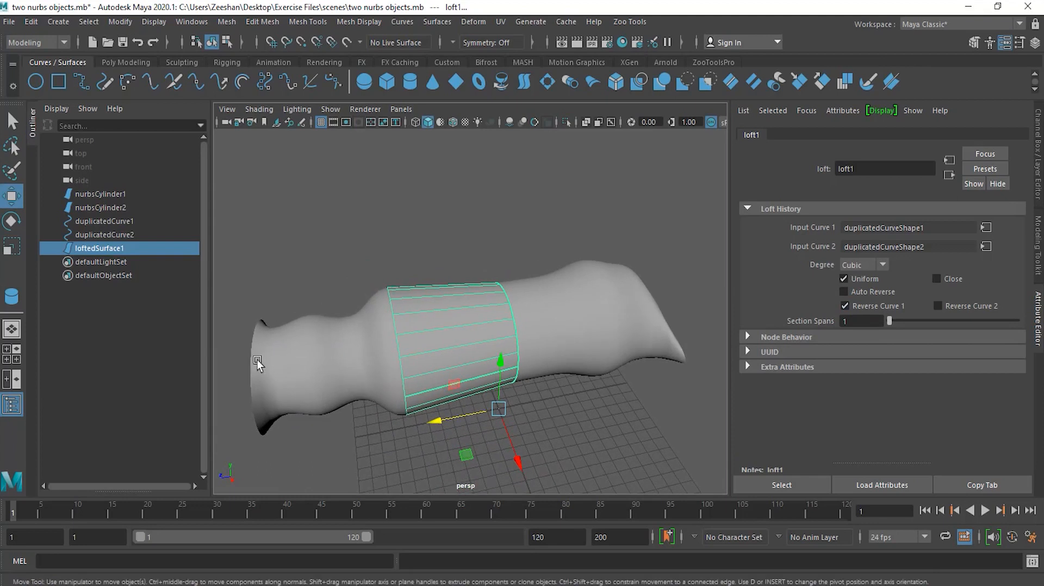
- Try moving nurbsCylinder1 upward and nurbsCylinder2 downward with the loft attached, undoing each move
left_click(587, 314)
left_click_drag(565, 368, 561, 282)
key("ctrl+z")
left_click(340, 351)
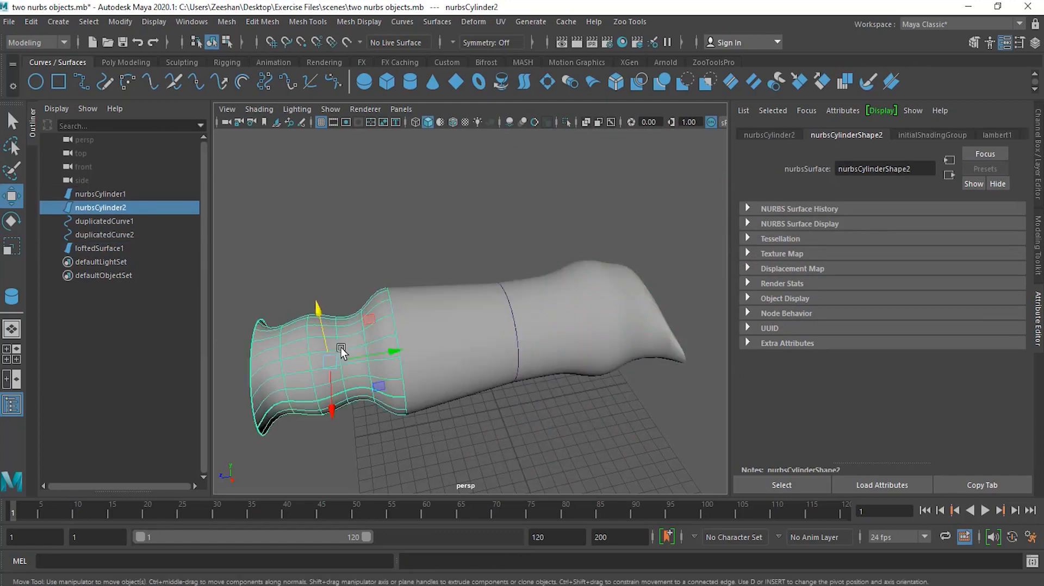
left_click_drag(327, 332, 326, 430)
key("ctrl+z")
mouse_move(488, 428)
left_mouse_down("alt")
mouse_move(494, 459)
mouse_move(507, 429)
left_mouse_up("alt")
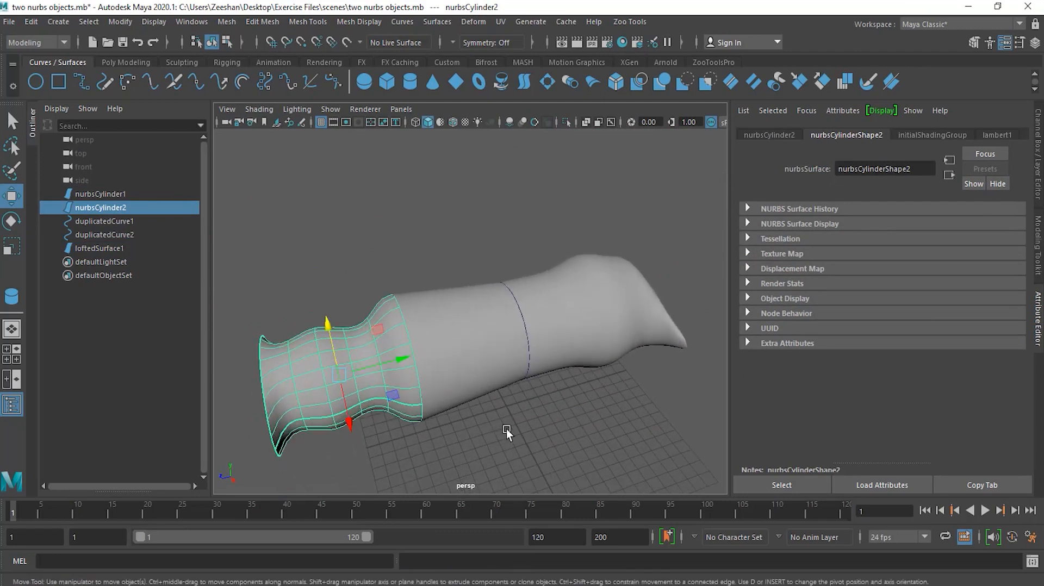
- Insert an isoparm around the middle of the lofted surface at about V 0.498
left_click(471, 327)
left_click_drag(477, 337, 472, 361, "alt")
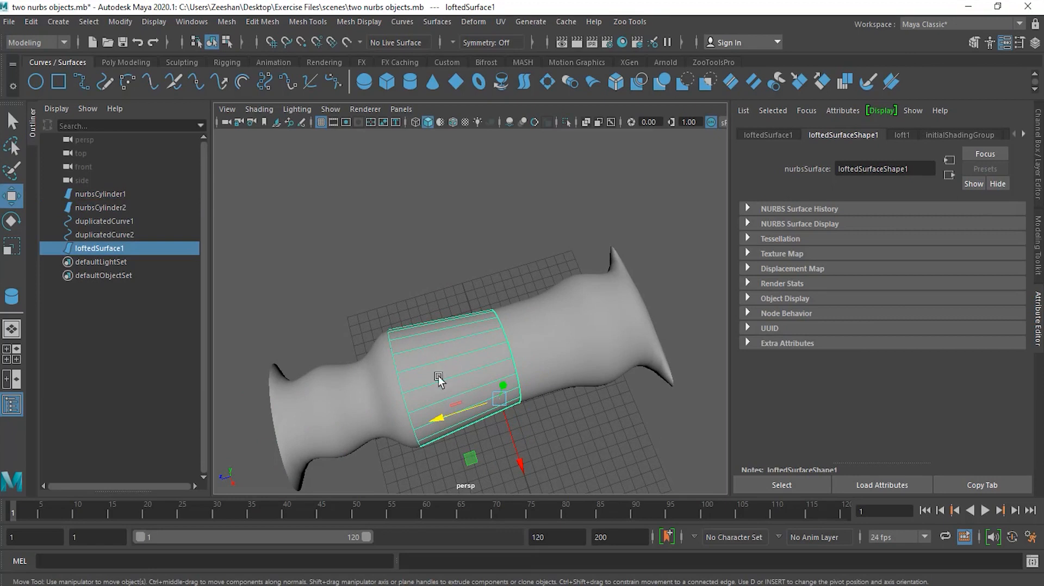
left_click_drag(469, 392, 433, 371, "alt")
right_click_drag(433, 371, 447, 228, "alt")
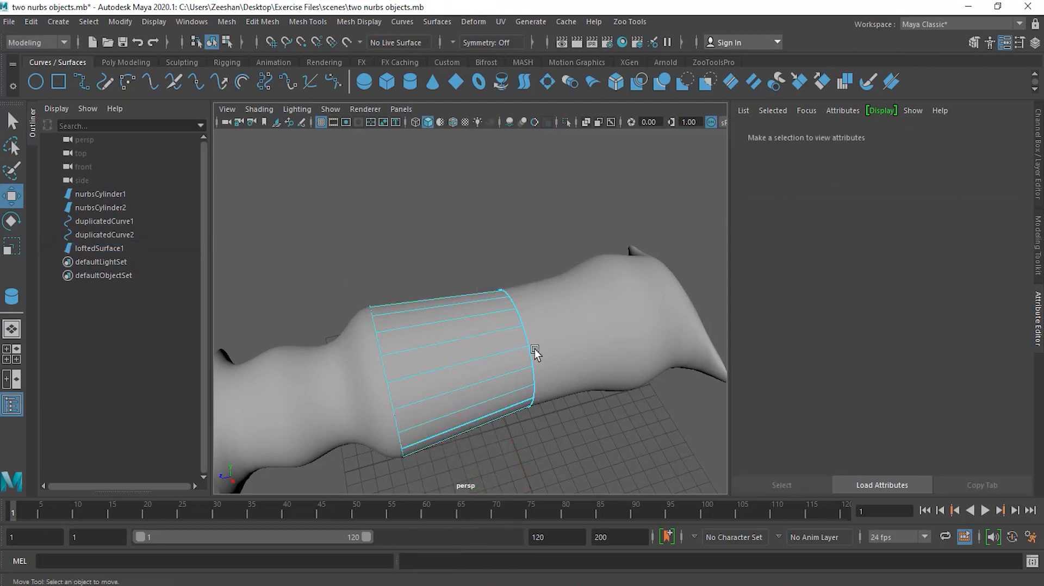
left_click_drag(529, 356, 462, 374)
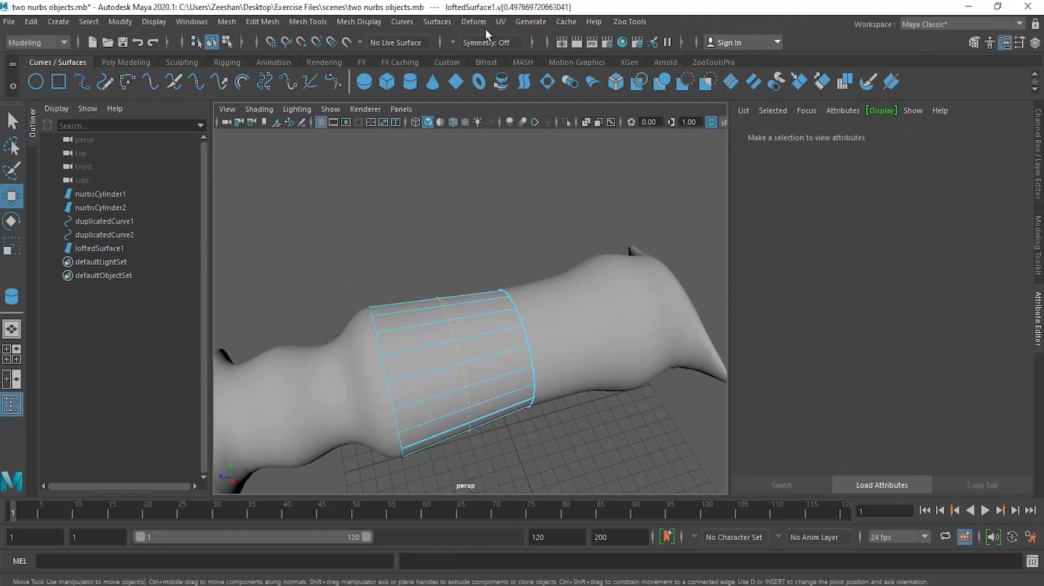
left_click(437, 21)
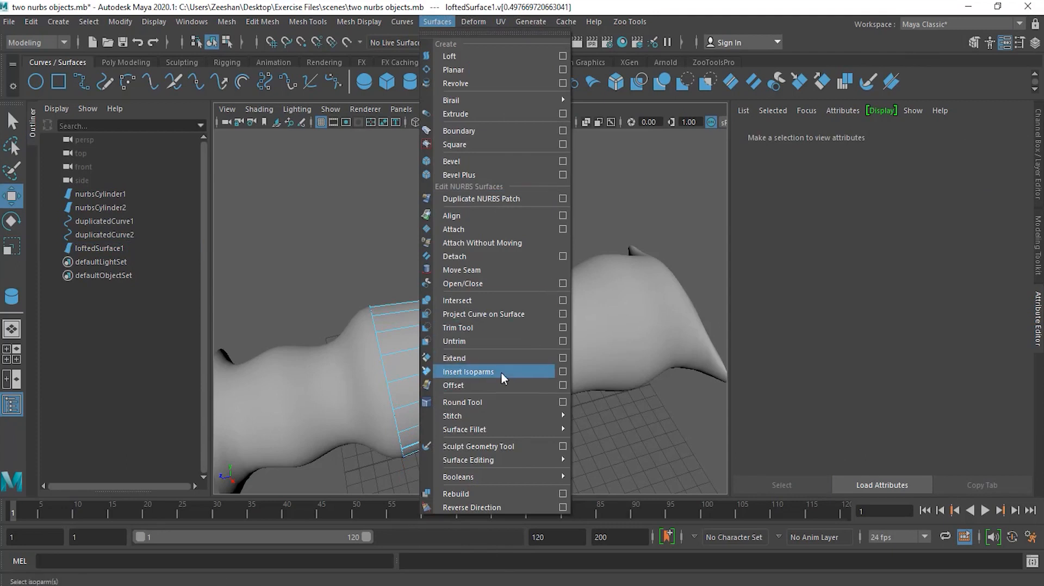
left_click(500, 370)
- Scale the lofted surface's middle ring of control vertices inward to narrow it, and return to object mode
right_click_drag(474, 388, 406, 266)
mouse_move(482, 306)
left_mouse_down("alt")
mouse_move(478, 314)
mouse_move(473, 296)
left_mouse_up("alt")
left_click_drag(413, 236, 456, 432)
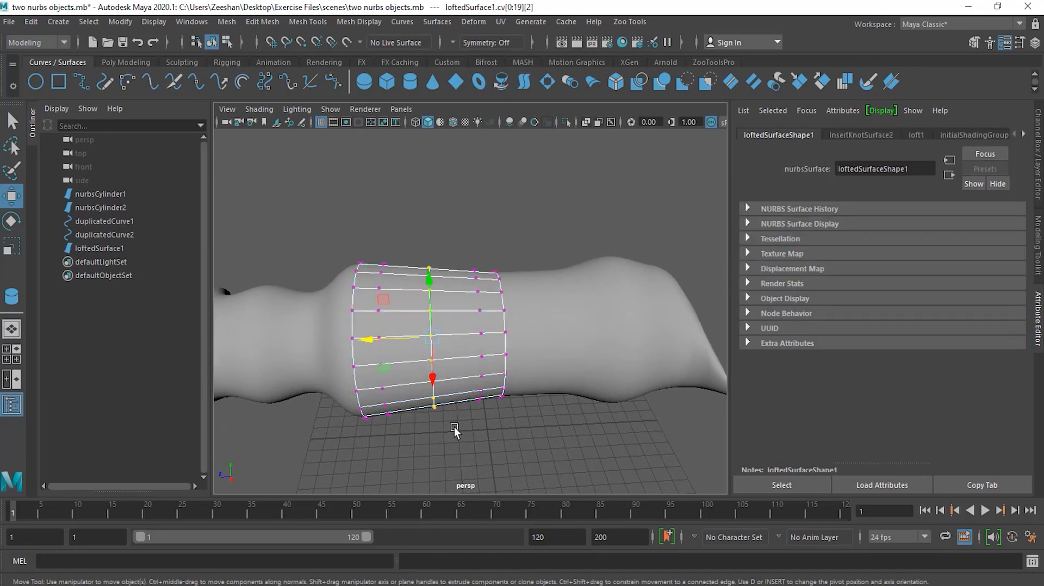
key("r")
left_click_drag(432, 342, 378, 414)
left_click_drag(368, 417, 471, 421, "alt")
right_click_drag(483, 334, 543, 248)
- Try moving nurbsCylinder1 upward with the narrowed loft attached, undo the move and clear the selection
left_click(579, 365)
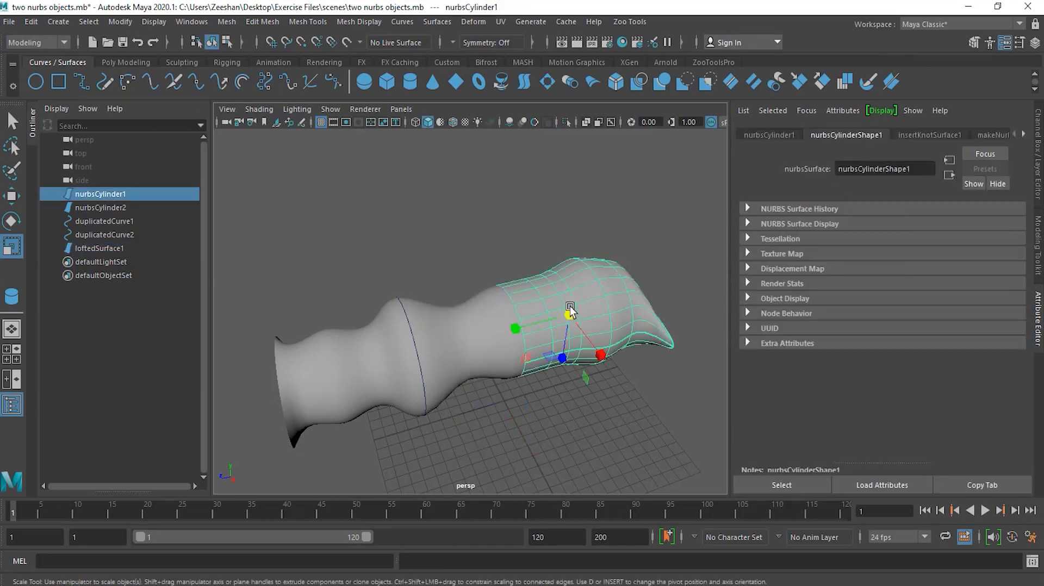
key("w")
left_click_drag(564, 360, 574, 289)
key("ctrl+z")
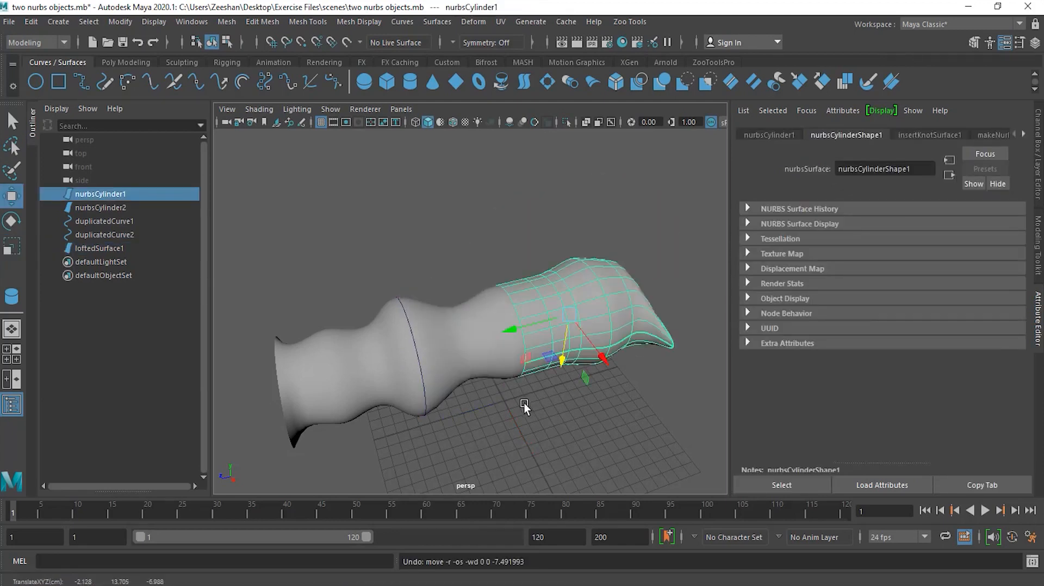
left_click(524, 403)
- Turn on two-sided lighting in the viewport so the insides of the surfaces are shaded
left_click_drag(473, 416, 332, 377, "alt")
left_click_drag(381, 351, 470, 402, "alt")
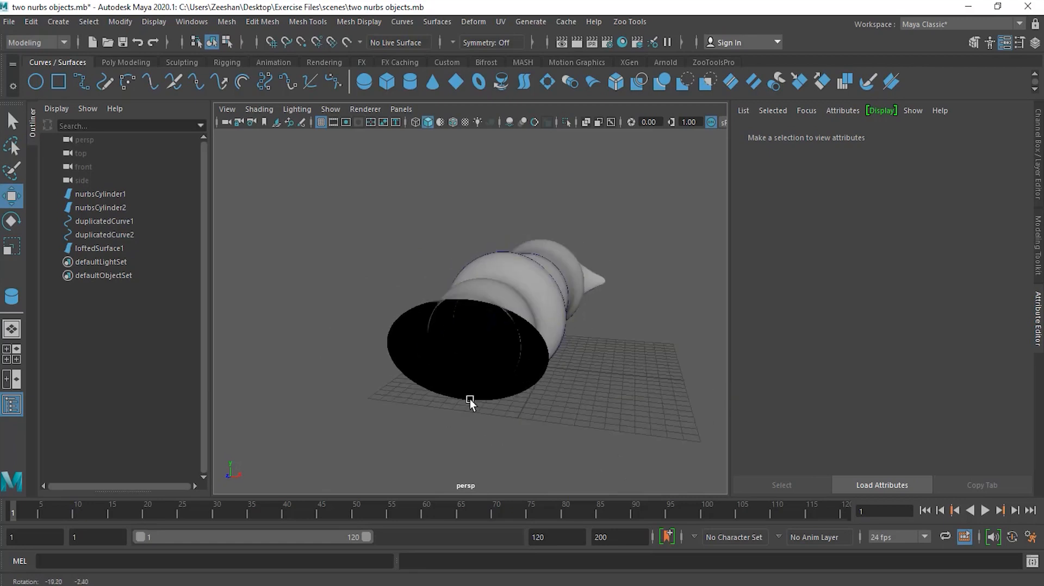
left_click(297, 109)
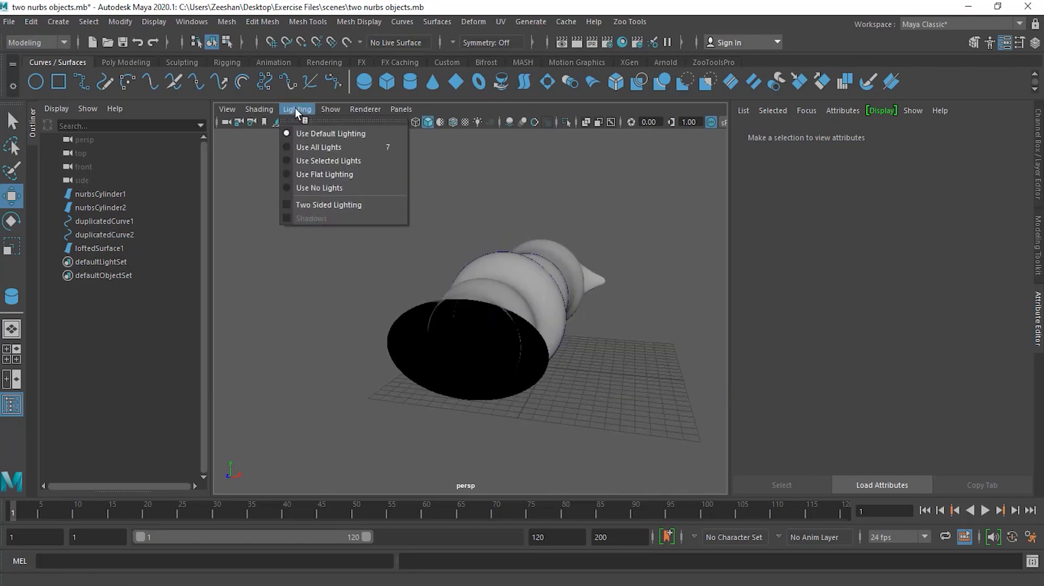
left_click(337, 205)
left_click_drag(580, 383, 540, 378, "alt")
right_click_drag(540, 379, 428, 366, "alt")
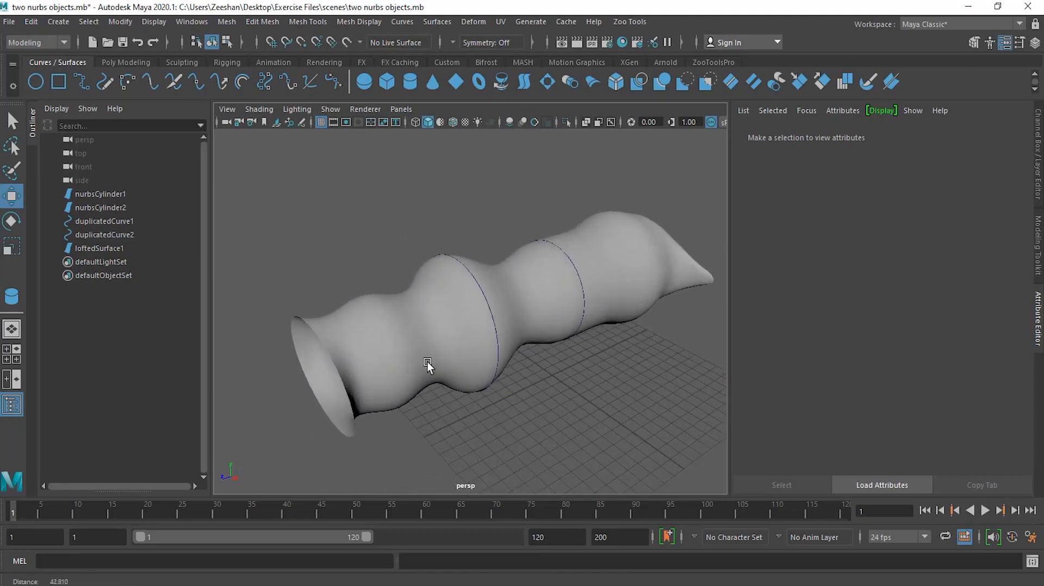
- Pick the isoparm on the outer open edge of nurbsCylinder2 and duplicate it as a surface curve
left_click(446, 335)
right_click_drag(449, 266, 458, 230)
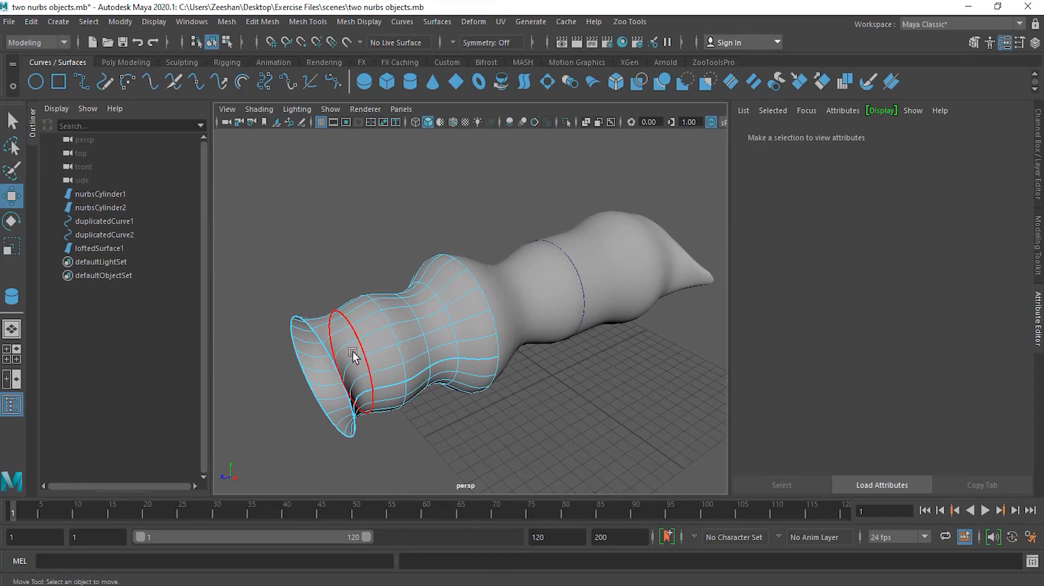
left_click_drag(213, 398, 168, 403)
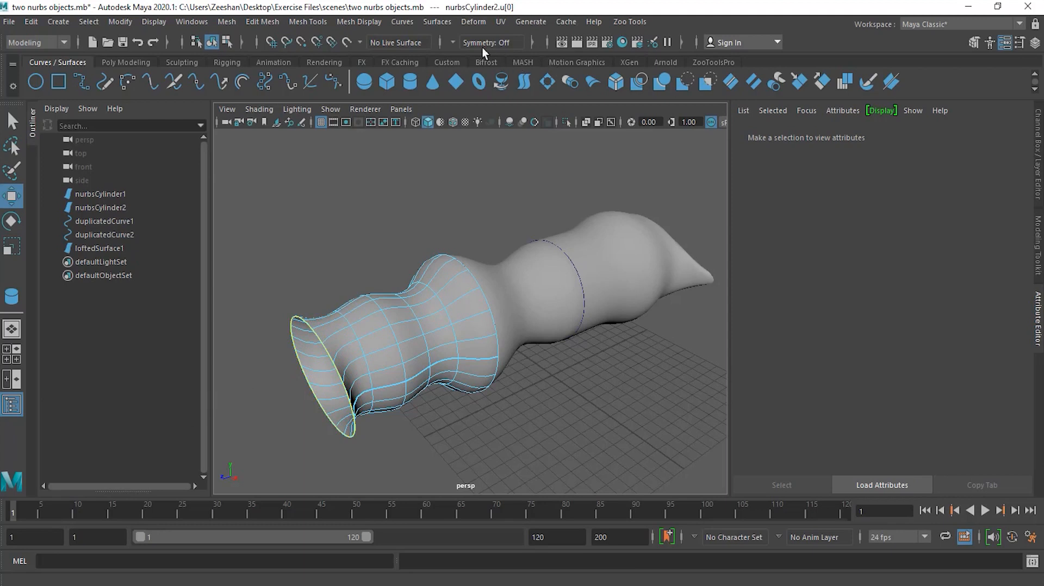
left_click(437, 21)
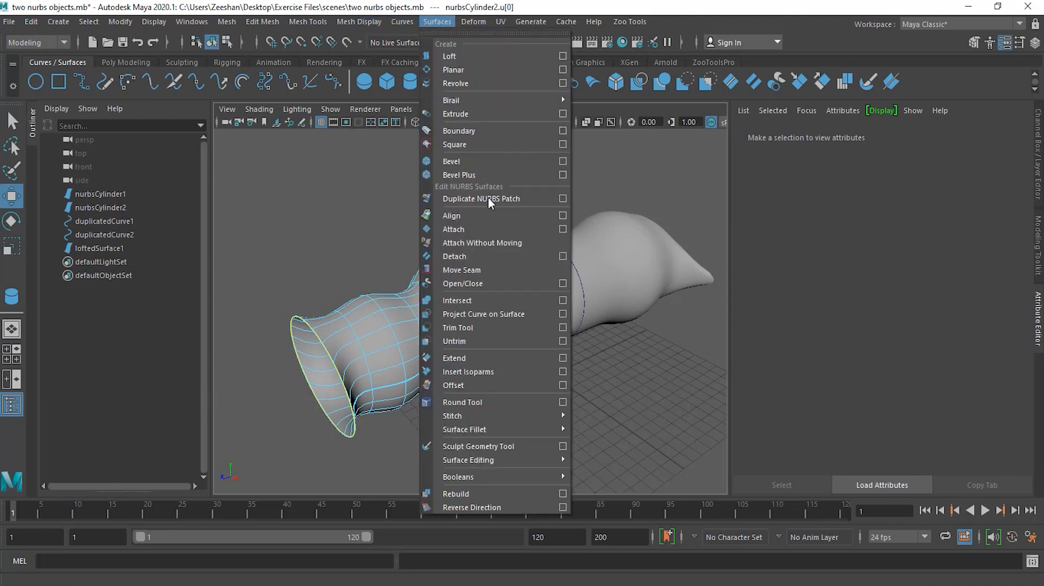
left_click(393, 23)
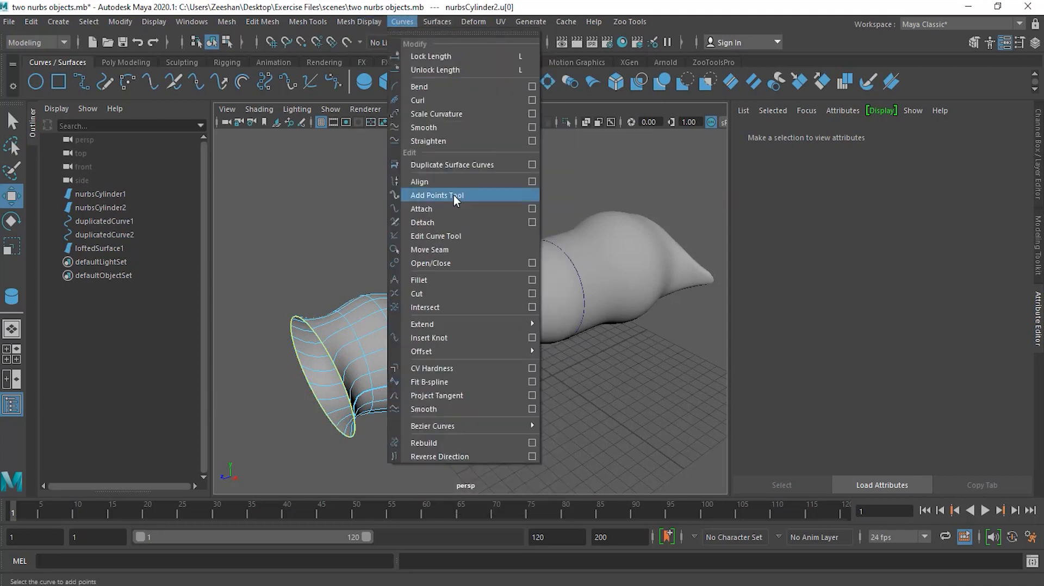
left_click(455, 164)
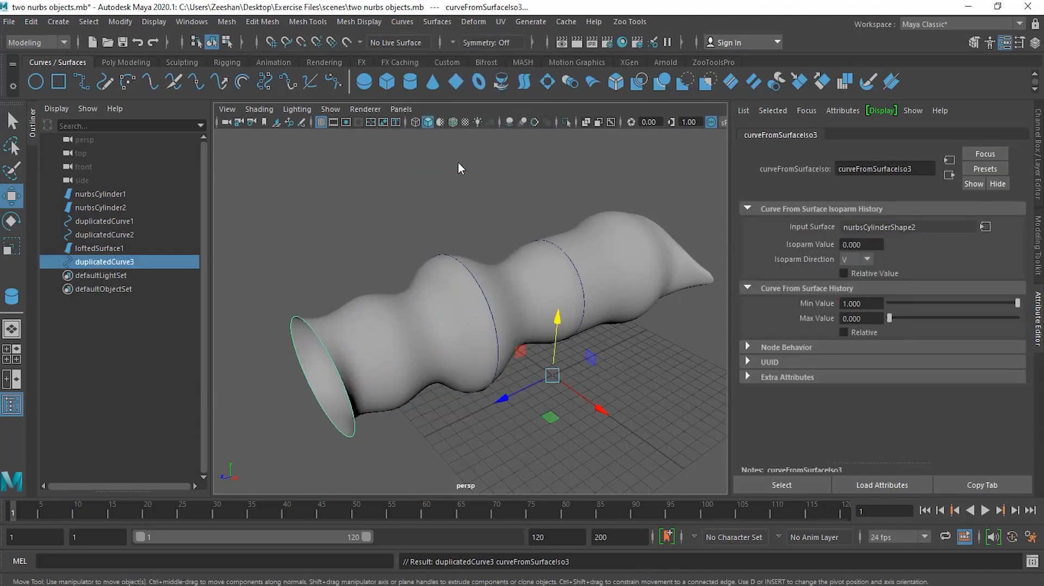
- Undo the Planar surface made from the curve on nurbsCylinder2's outer open edge
left_click_drag(408, 286, 464, 328, "alt")
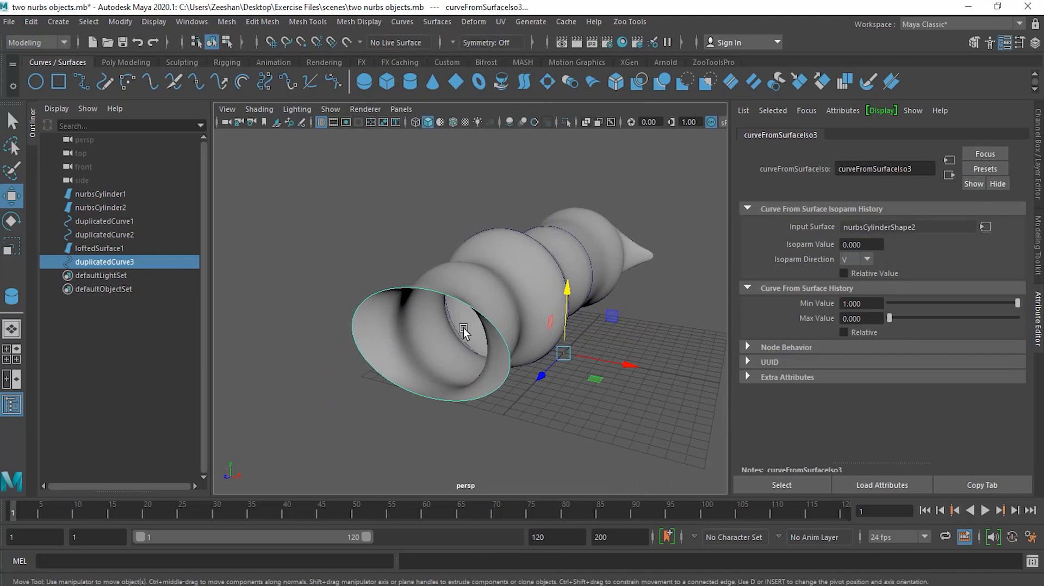
key("ctrl+z")
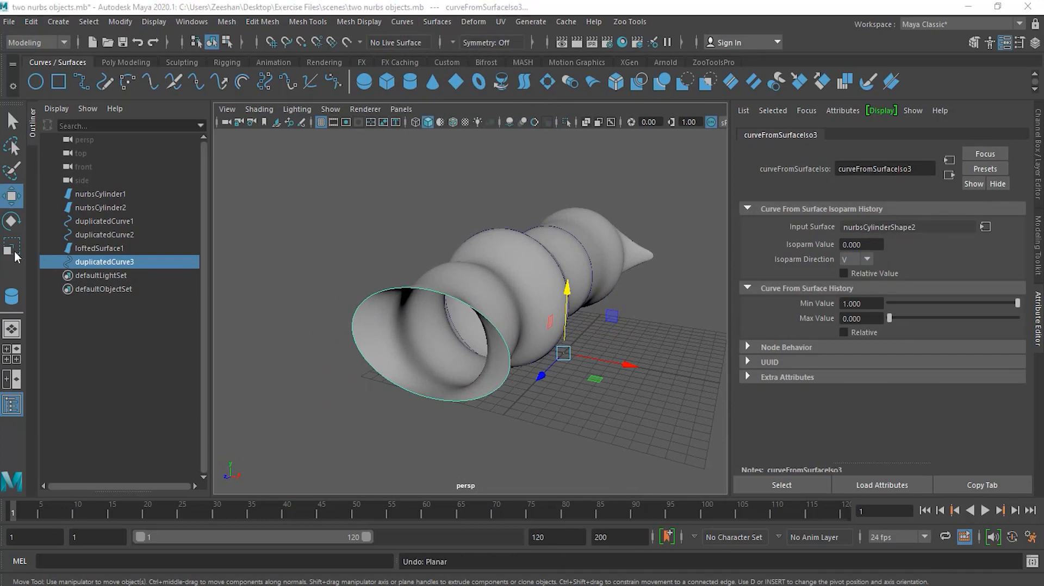
- Close nurbsCylinder2's outer open end with a Planar surface made from its duplicated edge curve
left_click(438, 22)
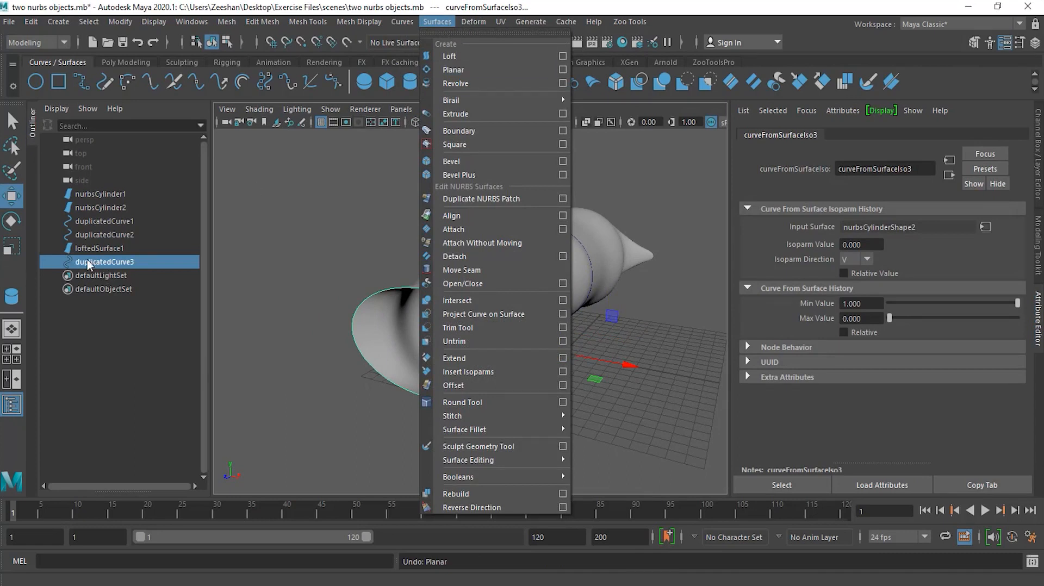
left_click(463, 71)
- Pick the isoparm on the outer open edge of nurbsCylinder1 and duplicate it as a surface curve
left_click_drag(549, 359, 328, 337, "alt")
left_click_drag(480, 400, 536, 354, "alt")
left_click(537, 345)
right_click_drag(537, 269, 537, 230)
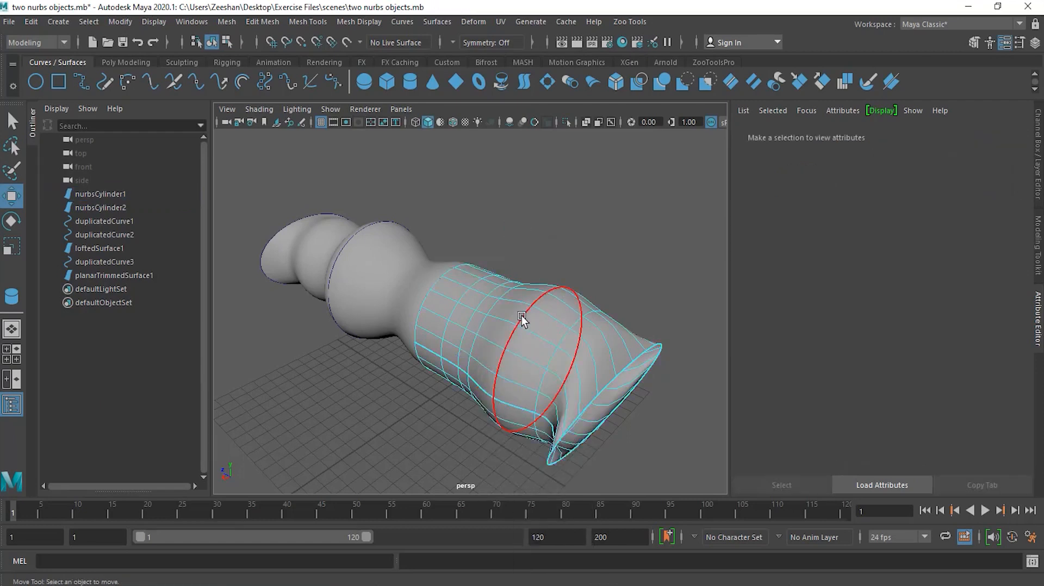
left_click(634, 456)
left_click(408, 22)
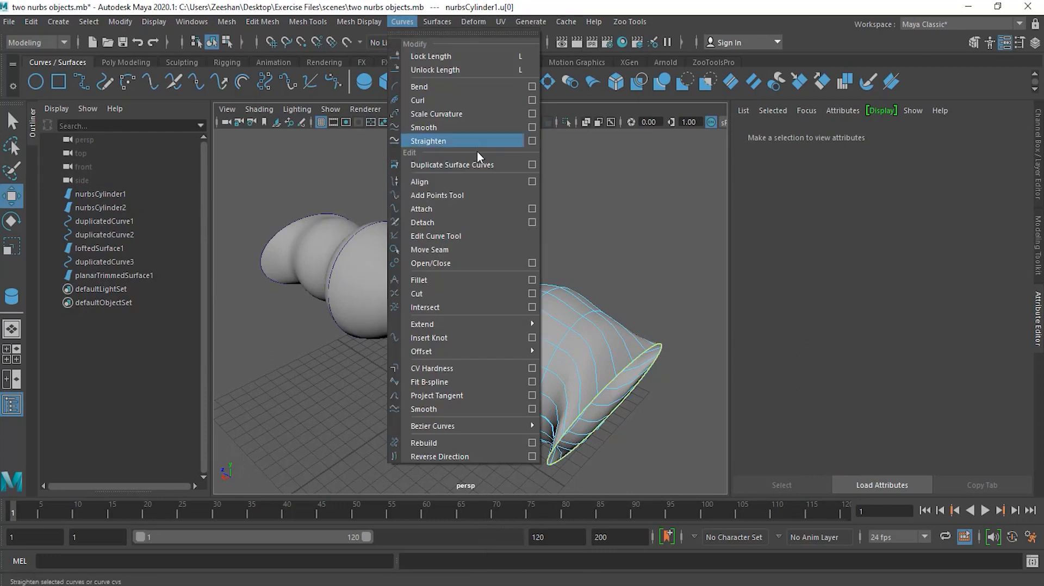
left_click(473, 165)
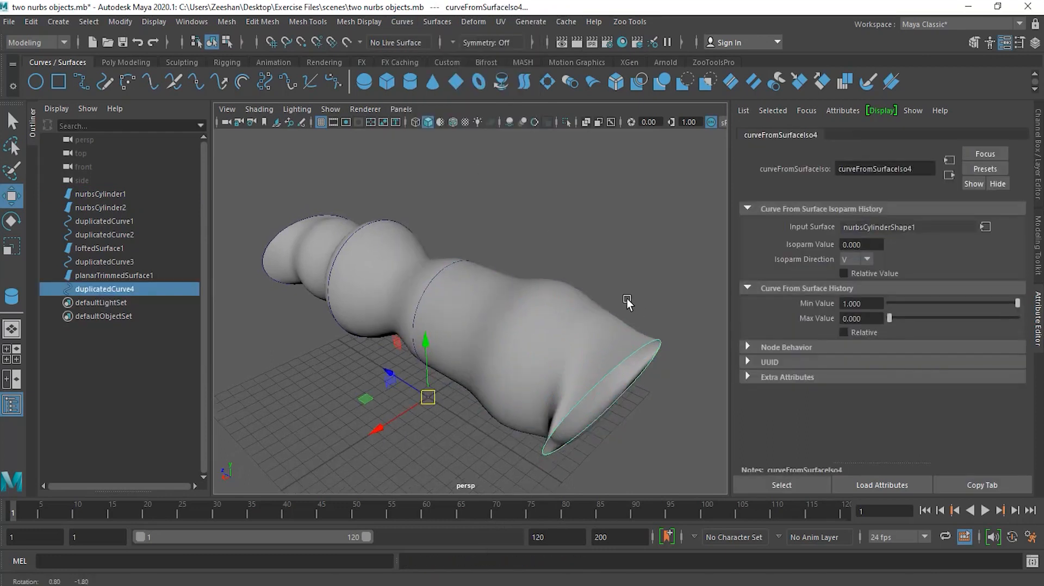
- Cap nurbsCylinder1's outer open end with a Planar surface built from its duplicated edge curve
left_click_drag(634, 306, 603, 287, "alt")
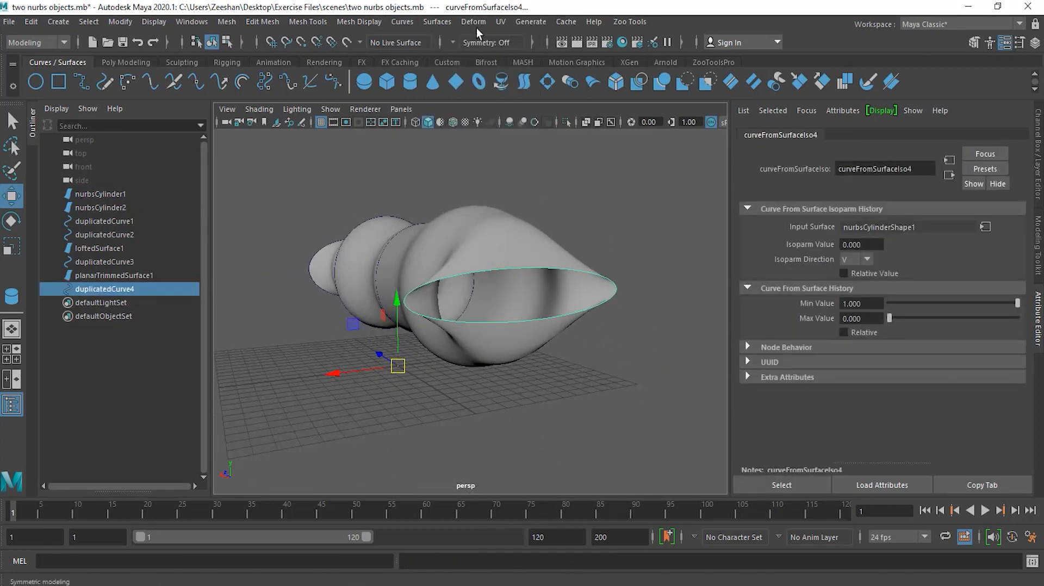
left_click(439, 23)
left_click(451, 70)
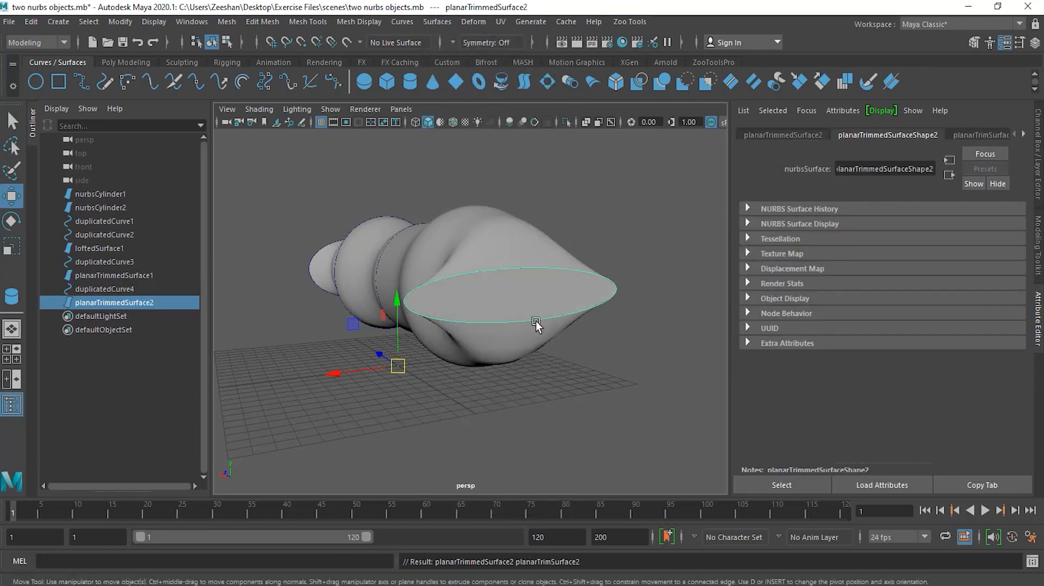
- Try moving nurbsCylinder1 and raising nurbsCylinder2 to test the joined surfaces, undoing each move
left_click_drag(439, 396, 562, 428, "alt")
left_click_drag(632, 353, 552, 447, "alt")
left_click(553, 284)
key("ctrl+z")
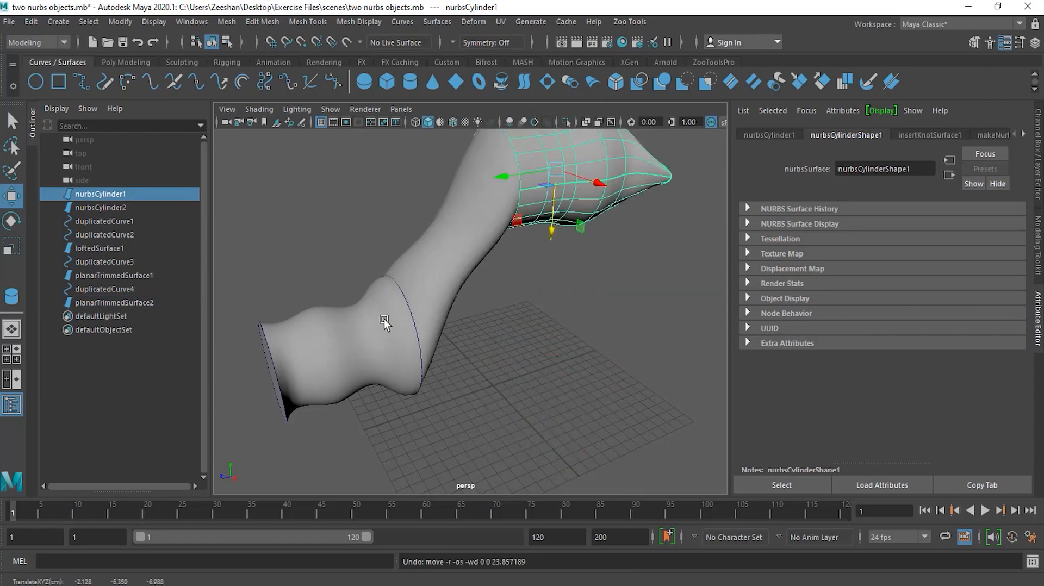
key("ctrl+z")
left_click(369, 360)
left_click_drag(332, 307, 325, 186)
key("ctrl+z")
- Try lifting the lofted bridge surface up from between the two cylinders and undo the move
left_click(467, 316)
left_click_drag(493, 343, 496, 217)
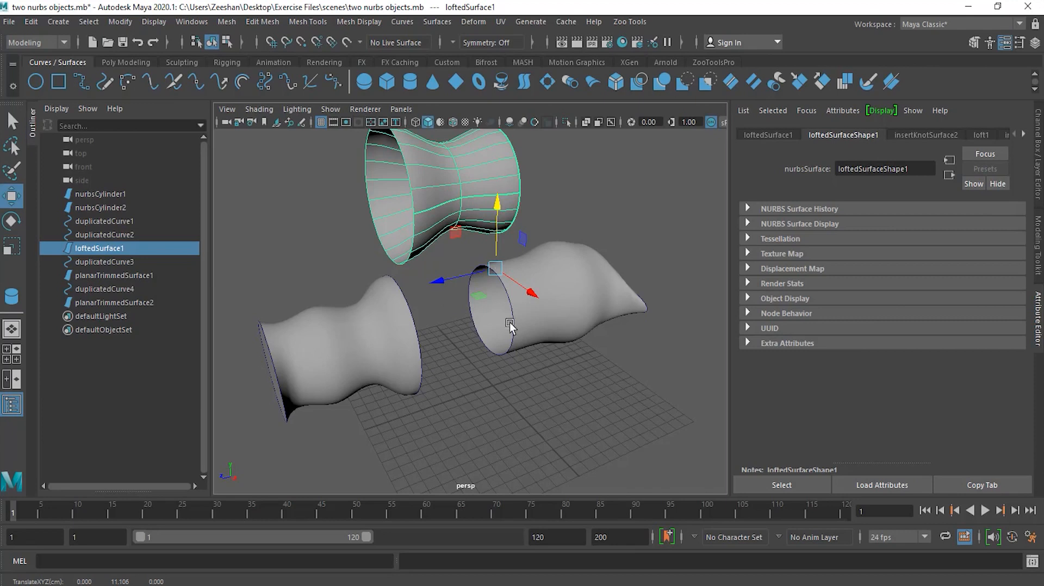
key("ctrl+z")
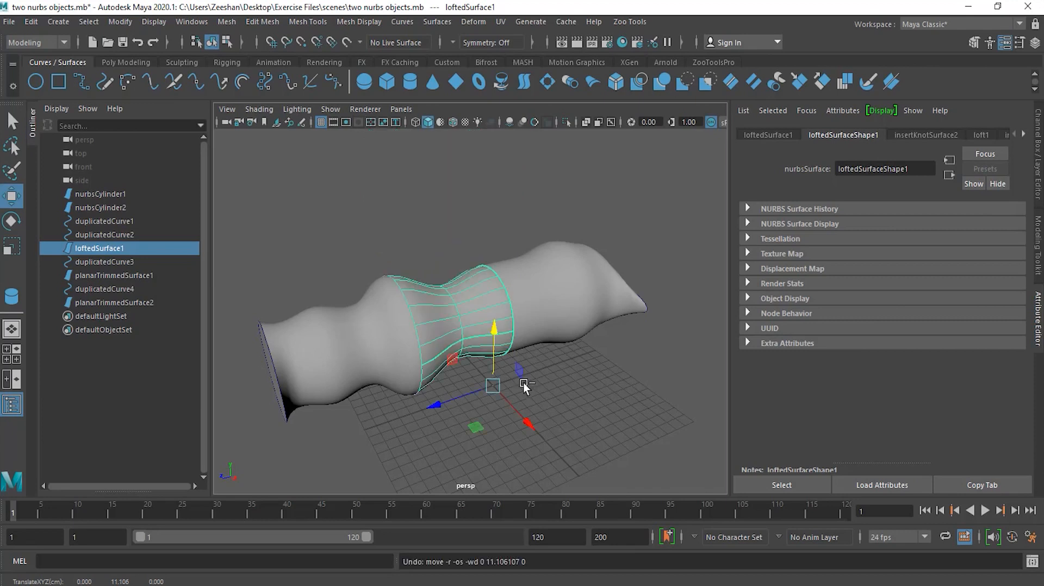
- Try pulling each cylinder outward along its length to stretch the loft, undo both moves and clear the selection
left_click_drag(625, 330, 602, 365, "alt")
left_click(600, 364)
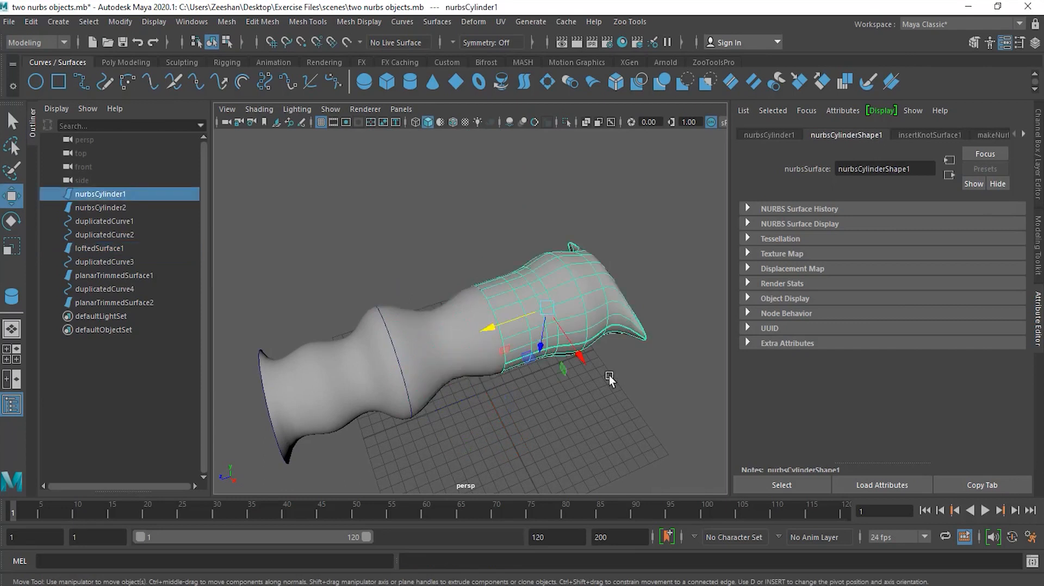
left_click_drag(492, 330, 638, 285)
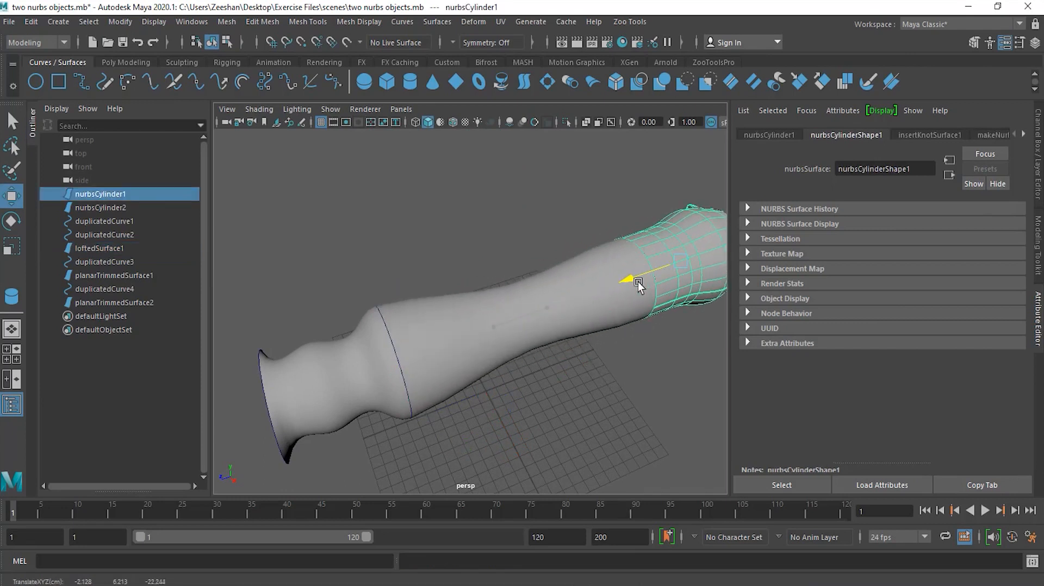
key("ctrl+z")
left_click(303, 387)
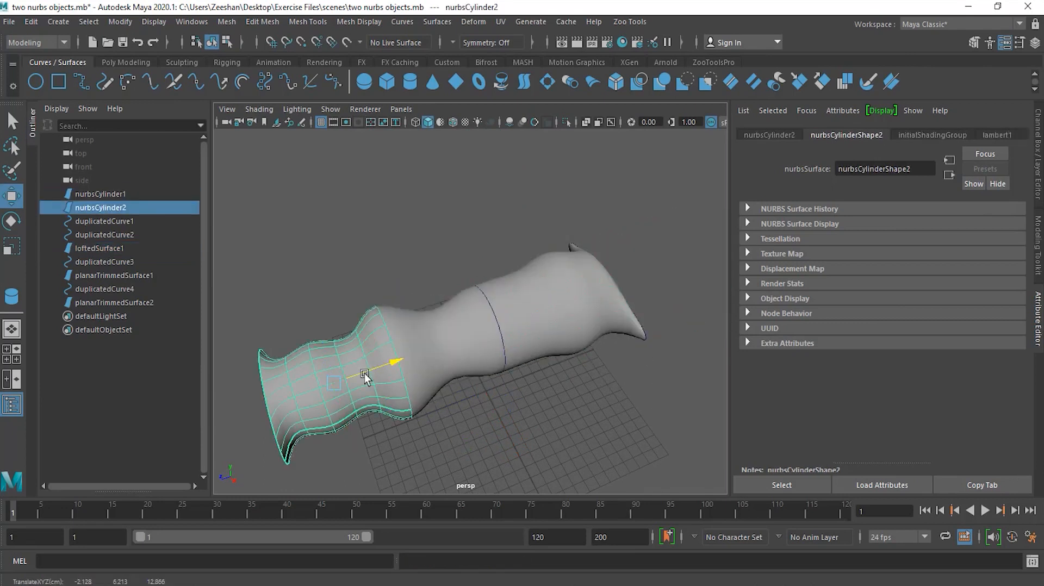
left_click_drag(375, 375, 279, 415)
key("ctrl+z")
left_click(510, 409)
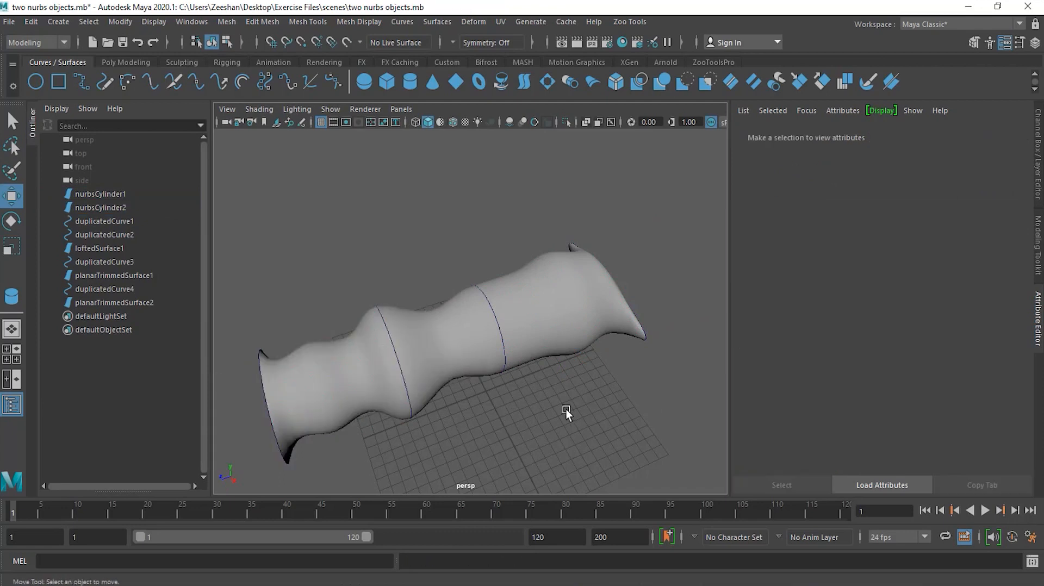
- Delete both cylinders, the lofted surface, the duplicated curves and the planar trimmed surfaces from the scene
left_click_drag(531, 419, 555, 408, "alt")
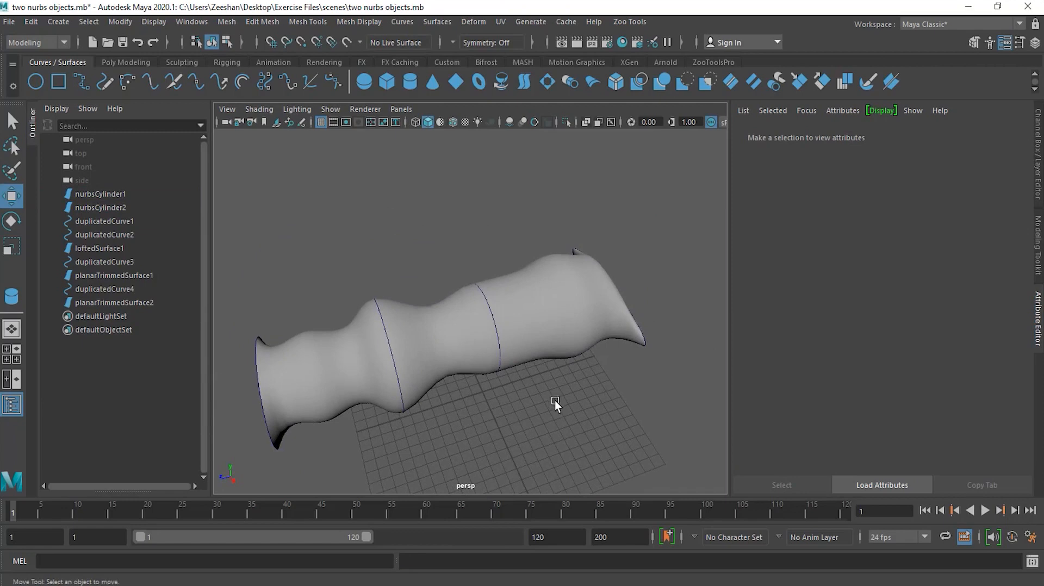
right_click_drag(555, 408, 504, 400, "alt")
left_click_drag(504, 400, 509, 389, "alt")
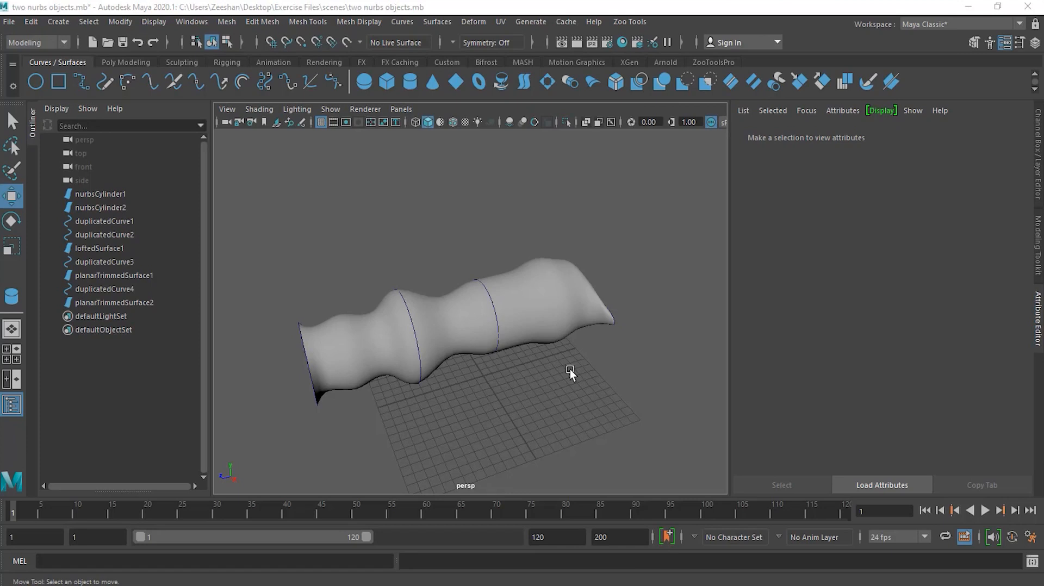
left_click(129, 193)
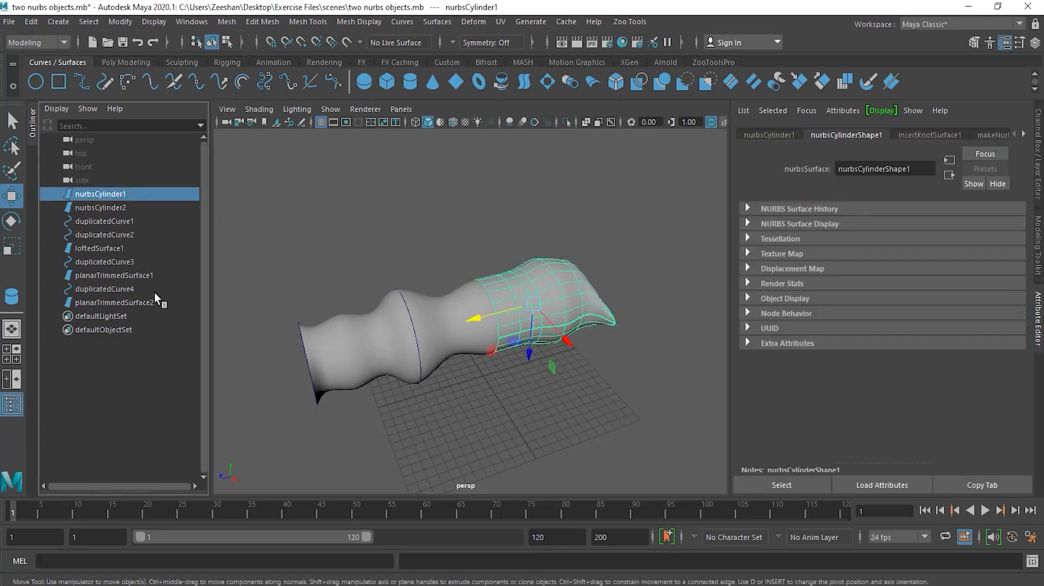
left_click(156, 303, "shift")
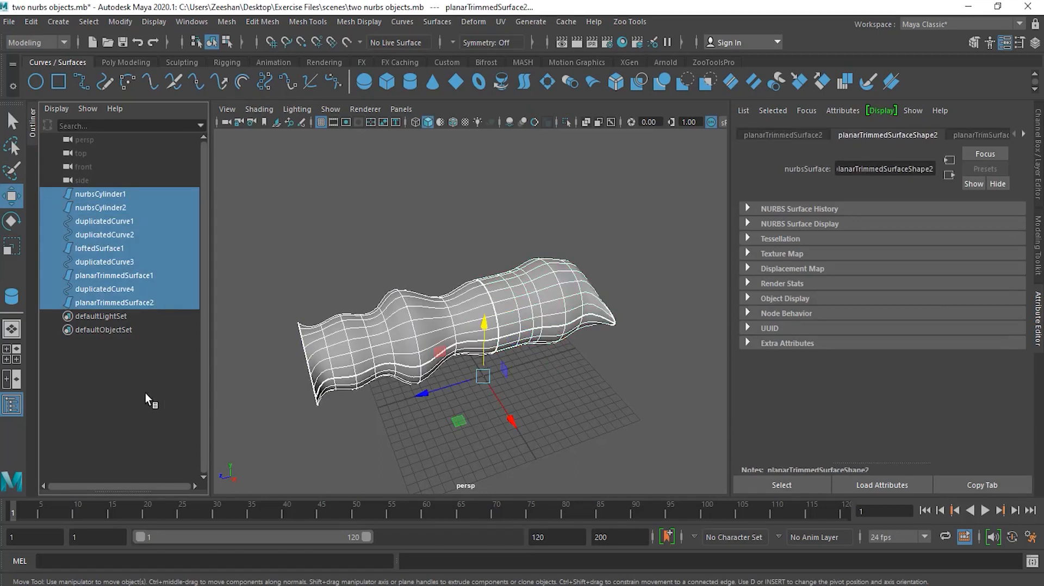
key("Delete")
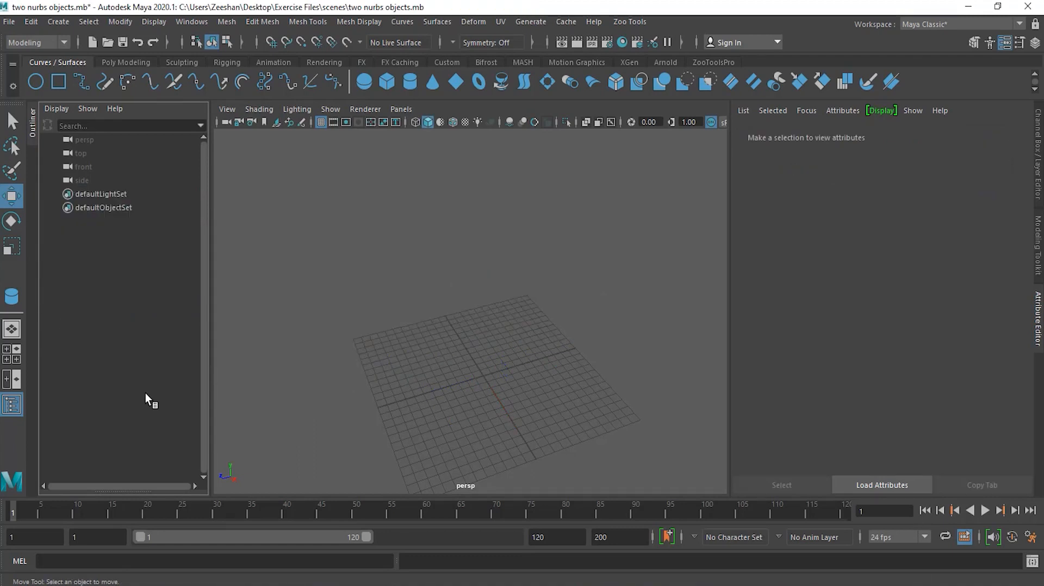
- Draw a nearly square NURBS plane about 14.81 units wide on the grid and raise it slightly above the grid
left_click_drag(406, 214, 413, 231, "alt")
scroll(572, 338, "up", 2)
middle_click_drag(573, 338, 540, 282, "alt")
scroll(490, 296, "up", 3)
right_click_drag(491, 295, 532, 307, "alt")
left_click_drag(532, 307, 531, 319, "alt")
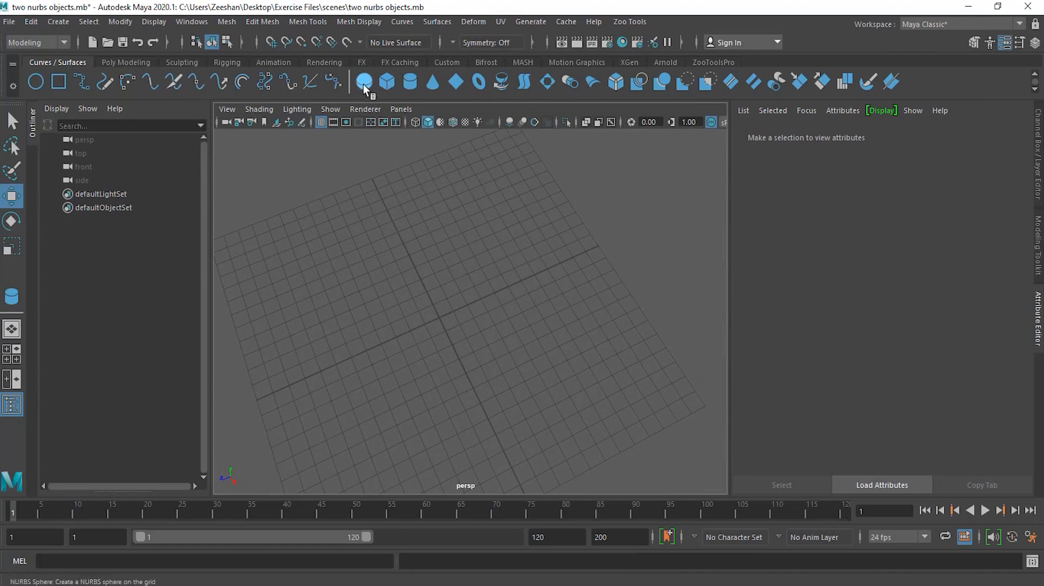
left_click(456, 81)
left_click_drag(315, 263, 625, 362)
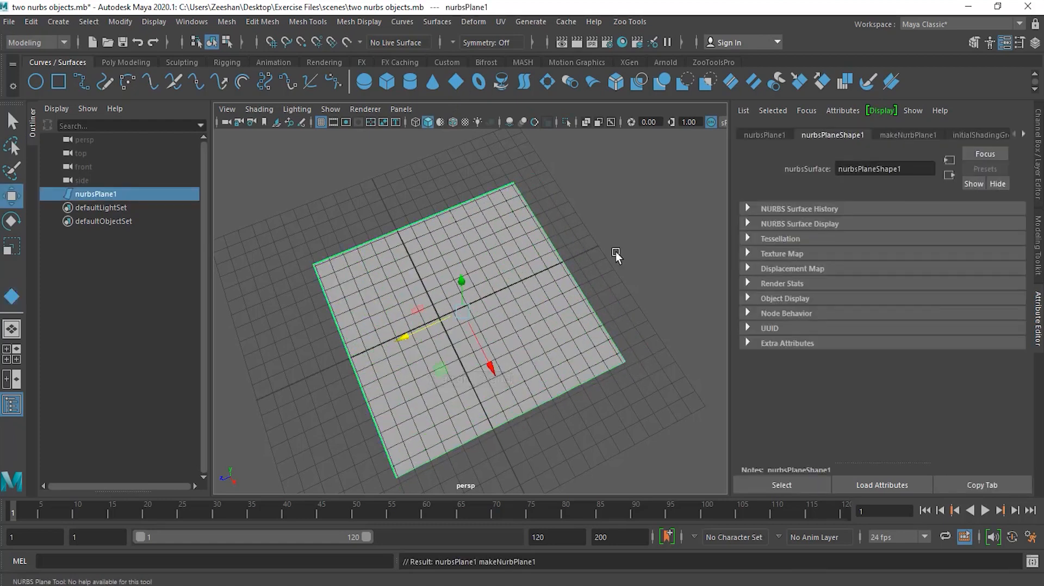
left_click_drag(505, 342, 457, 331, "alt")
left_click_drag(464, 277, 465, 270)
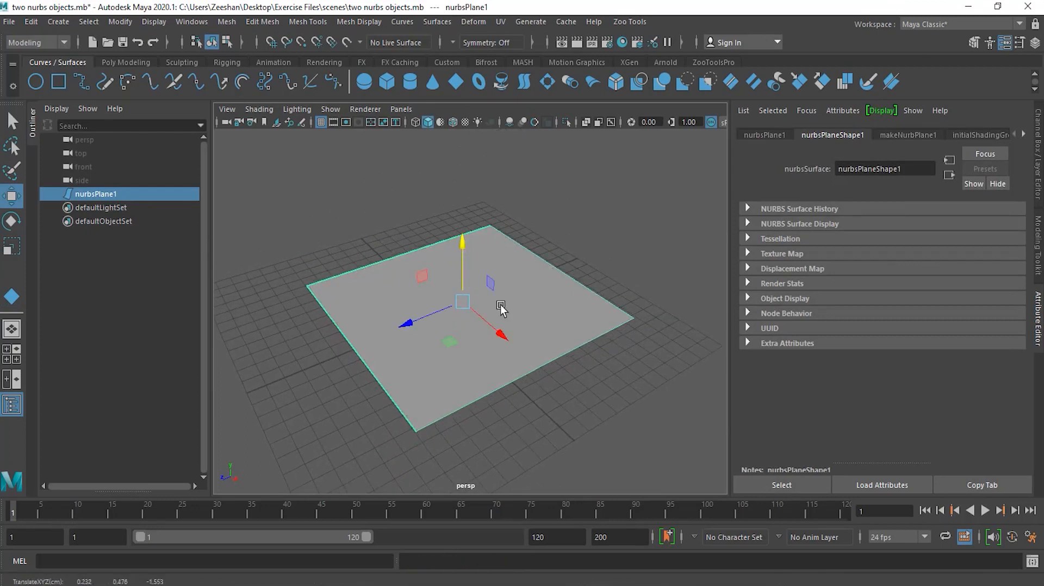
- Show the plane's control vertices and raise two interior ones to bulge the surface upward
right_click_drag(531, 266, 473, 269)
left_click_drag(389, 278, 466, 362)
left_click_drag(432, 297, 397, 118)
- Lower one of the two raised control vertices back toward the plane and return to object mode
left_click_drag(524, 223, 429, 258, "alt")
left_click_drag(494, 299, 621, 226, "alt")
left_click(492, 261)
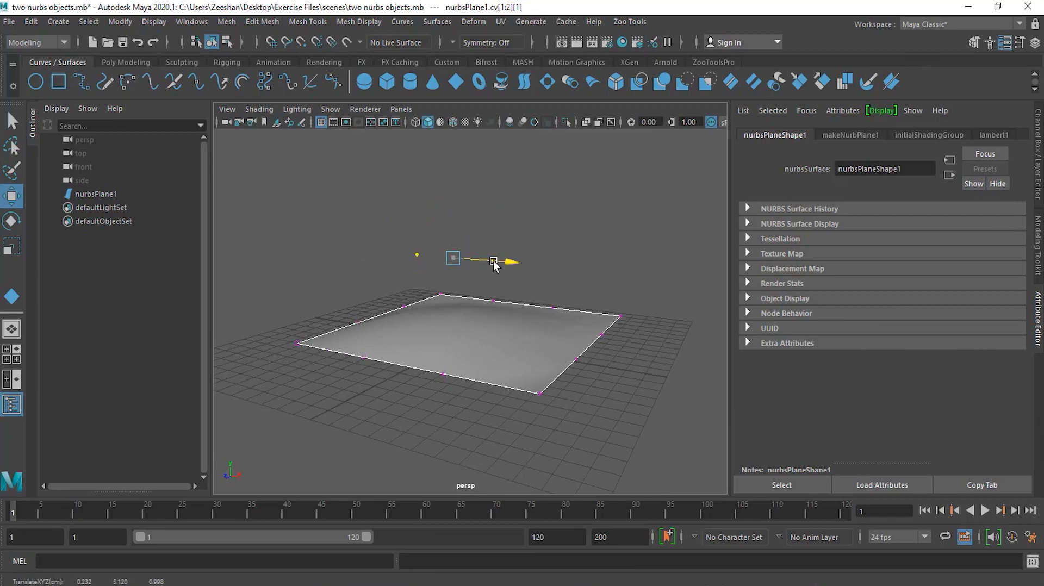
left_click(498, 275)
left_click(491, 261)
left_click_drag(491, 226, 527, 309)
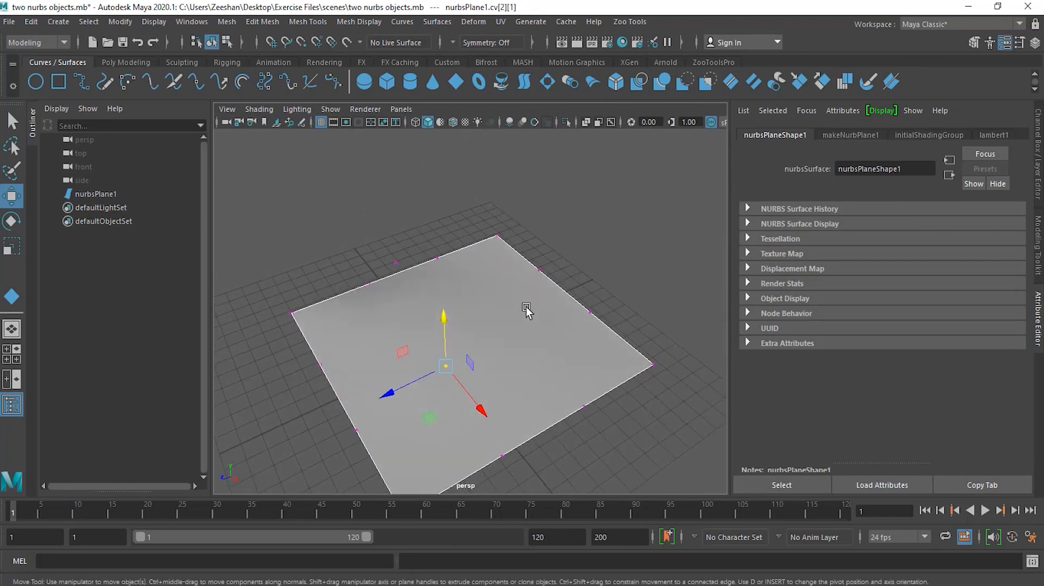
right_click_drag(440, 309, 479, 247)
left_click_drag(553, 380, 478, 387, "alt")
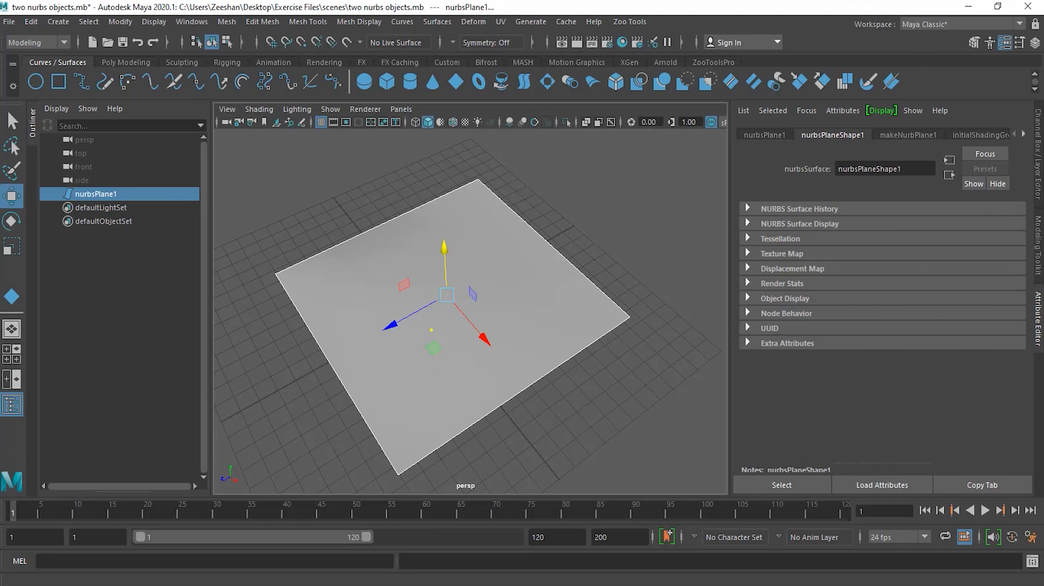
left_click_drag(529, 350, 509, 333, "alt")
right_click_drag(408, 309, 499, 310, "alt")
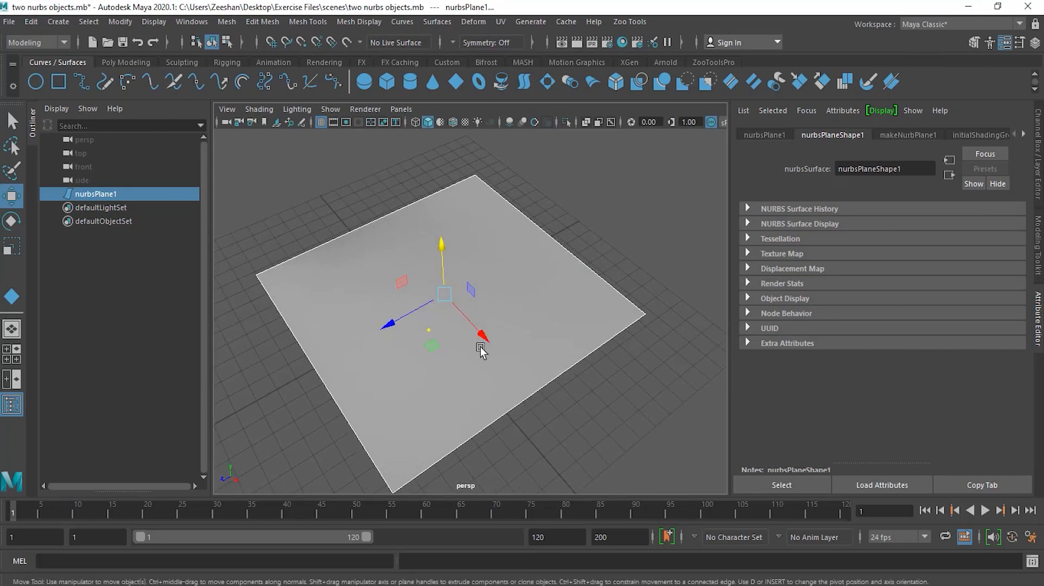
left_click_drag(480, 344, 481, 304, "alt")
right_click_drag(481, 305, 452, 267)
mouse_move(479, 326)
left_mouse_down("alt")
mouse_move(536, 319)
mouse_move(508, 333)
mouse_move(422, 340)
mouse_move(518, 345)
mouse_move(496, 321)
left_mouse_up("alt")
right_click_drag(496, 321, 566, 250)
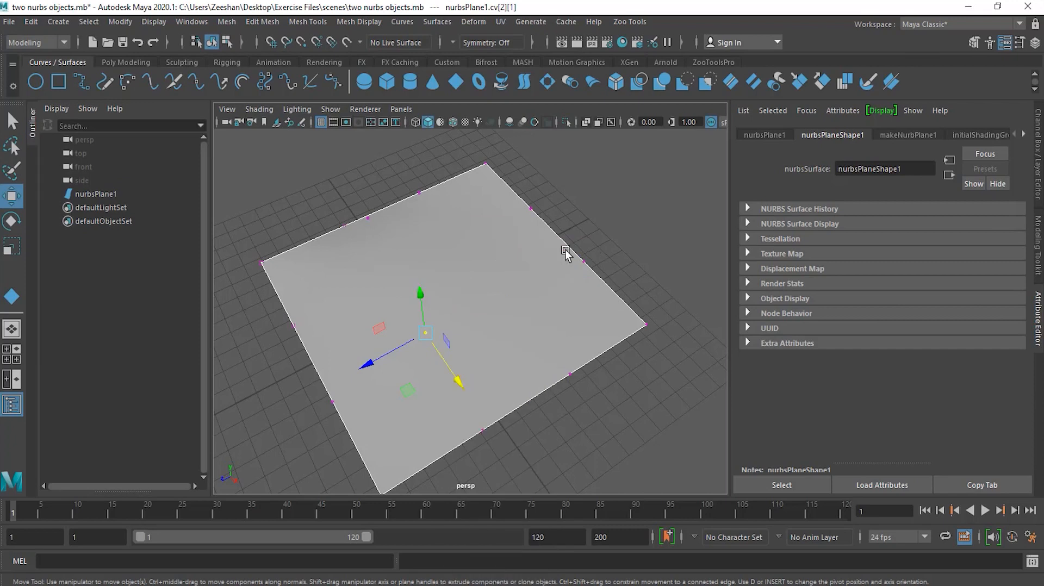
- Set both Patches U and Patches V to 6 in the NURBS plane's creation history
left_click(907, 136)
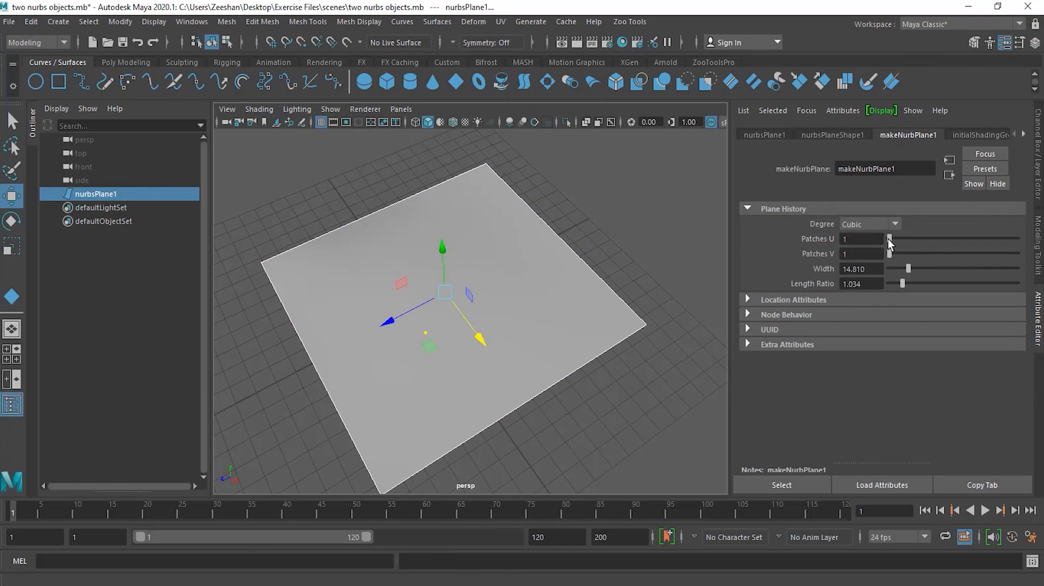
mouse_move(890, 239)
left_mouse_down()
mouse_move(899, 239)
mouse_move(890, 257)
left_mouse_up()
left_click(682, 250)
left_click(578, 302)
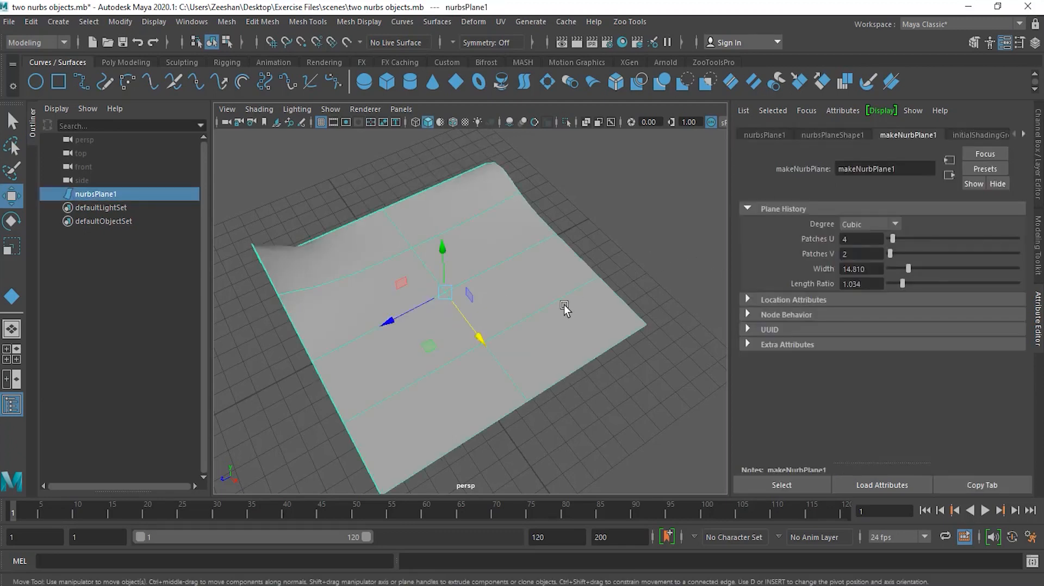
left_click_drag(894, 240, 895, 257)
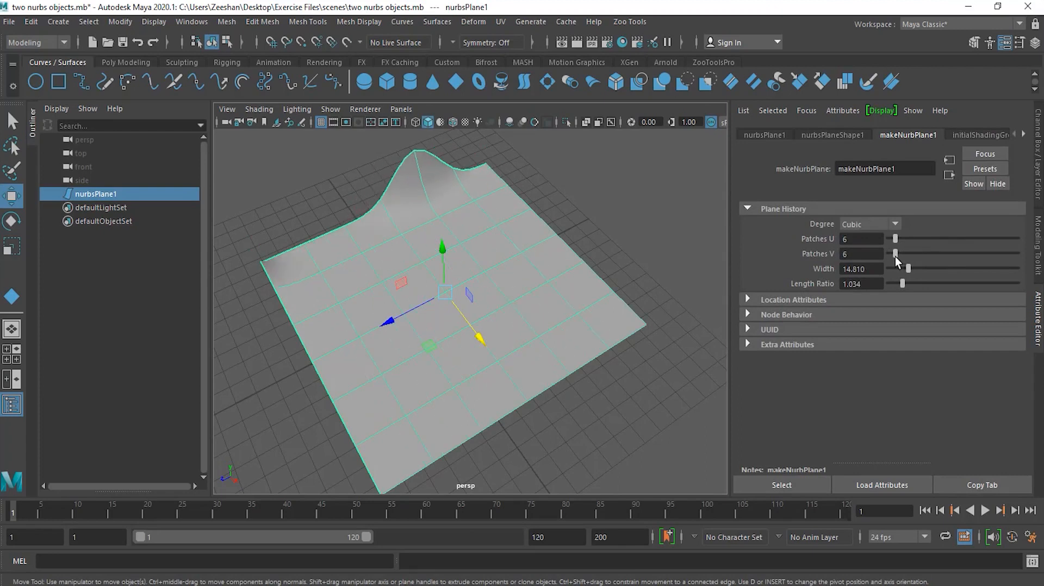
- Select control vertices near the middle of the plane and raise them to form a peak
mouse_move(628, 345)
left_mouse_down("alt")
mouse_move(666, 315)
mouse_move(636, 337)
left_mouse_up("alt")
right_click_drag(480, 300, 409, 269)
left_click_drag(437, 285, 498, 344)
left_click_drag(457, 282, 457, 182)
- Lower the raised control vertex at the plane's back edge to flatten the bump there
left_click_drag(409, 304, 431, 305, "alt")
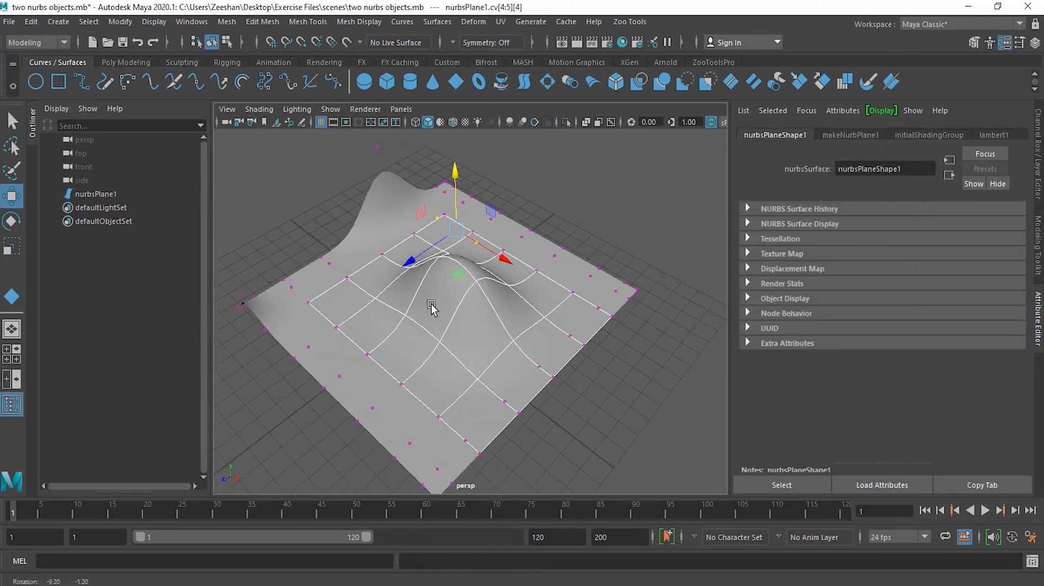
left_click(377, 146)
left_click_drag(425, 211, 472, 251, "alt")
left_click_drag(373, 143, 389, 227)
- Raise a control vertex beside the central peak into a smaller hill, return to object mode and deselect the plane
mouse_move(446, 306)
left_mouse_down("alt")
mouse_move(448, 319)
mouse_move(452, 306)
left_mouse_up("alt")
left_click(351, 393)
left_click_drag(344, 359, 324, 294)
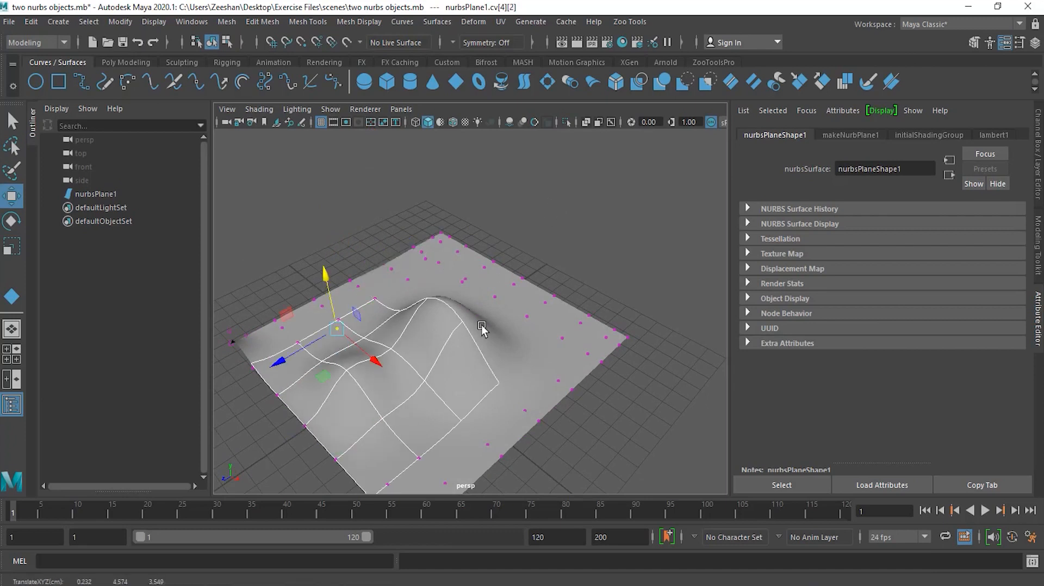
right_click(481, 325)
left_click(546, 247)
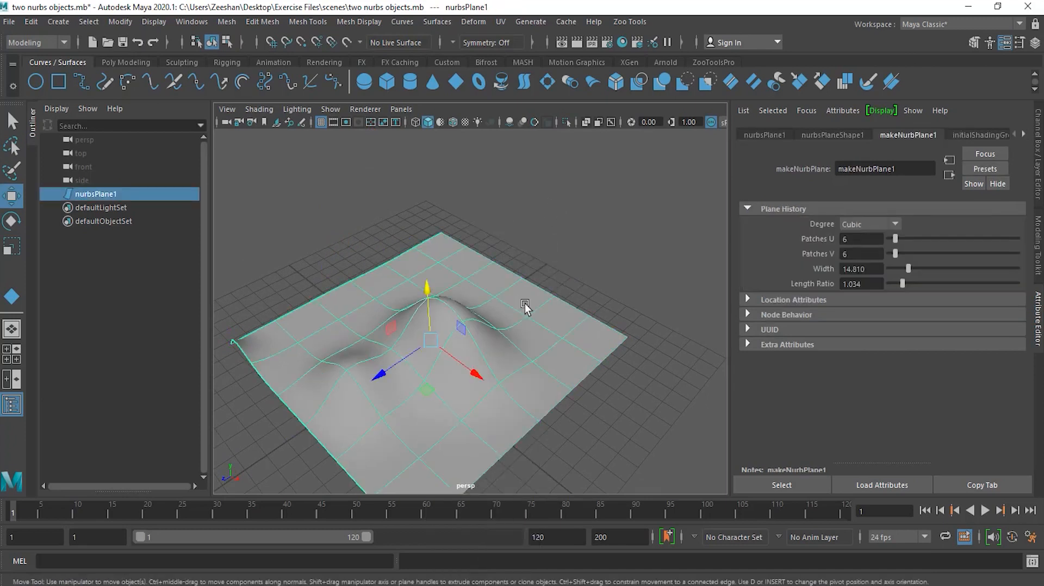
left_click(582, 257)
left_click_drag(533, 321, 549, 284, "alt")
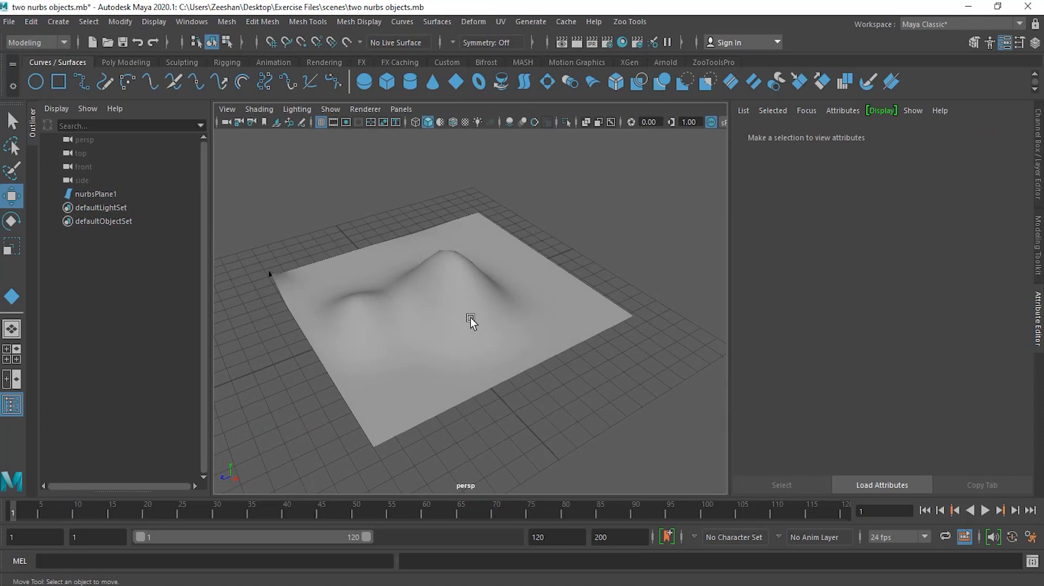
key("alt")
left_click_drag(498, 298, 509, 330, "alt")
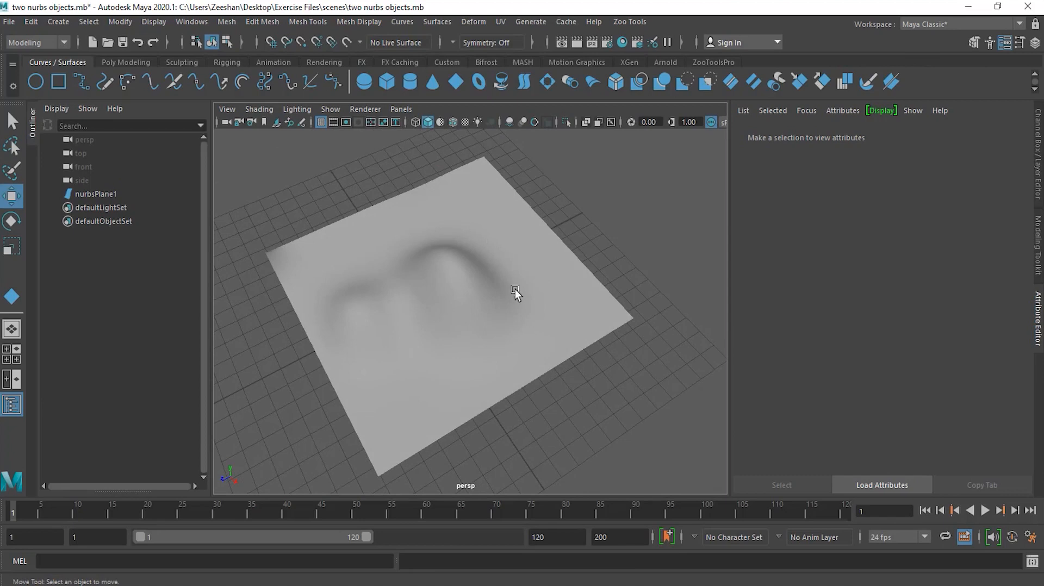
left_click_drag(492, 354, 499, 340, "alt")
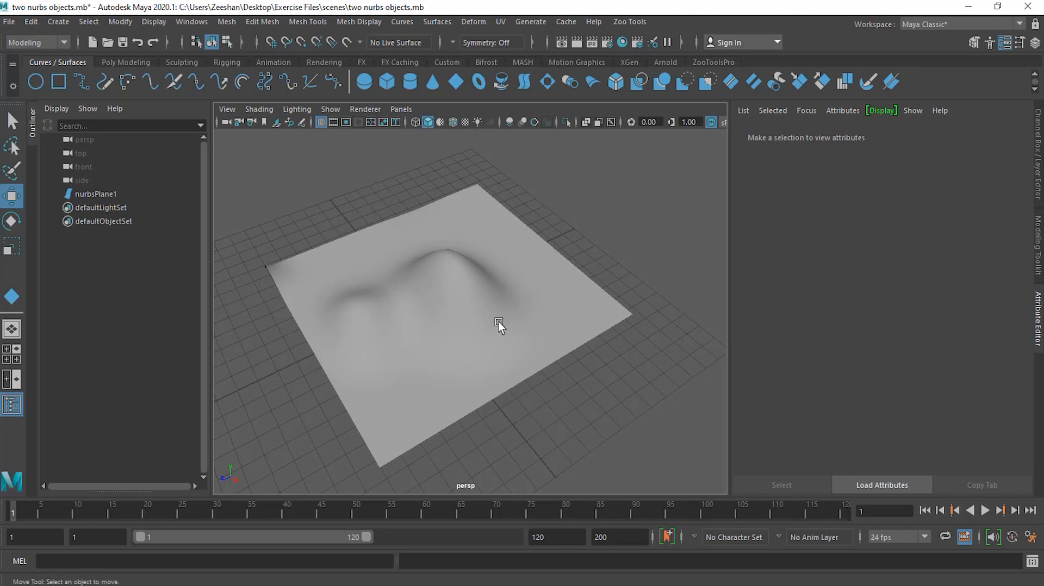
- Select the sculpted NURBS plane and make it a live surface
left_click(499, 325)
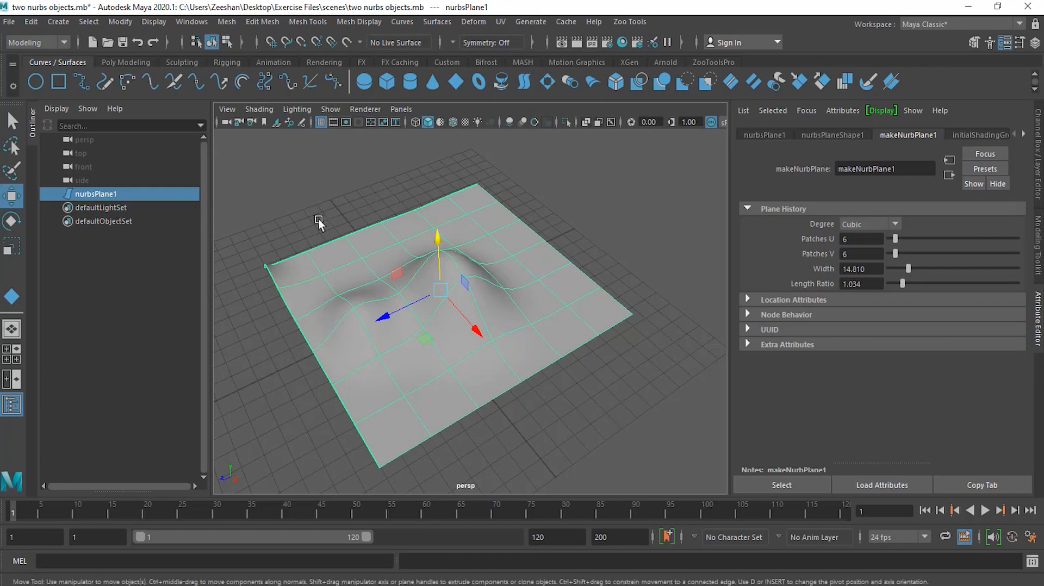
left_click(256, 43)
left_click(256, 43)
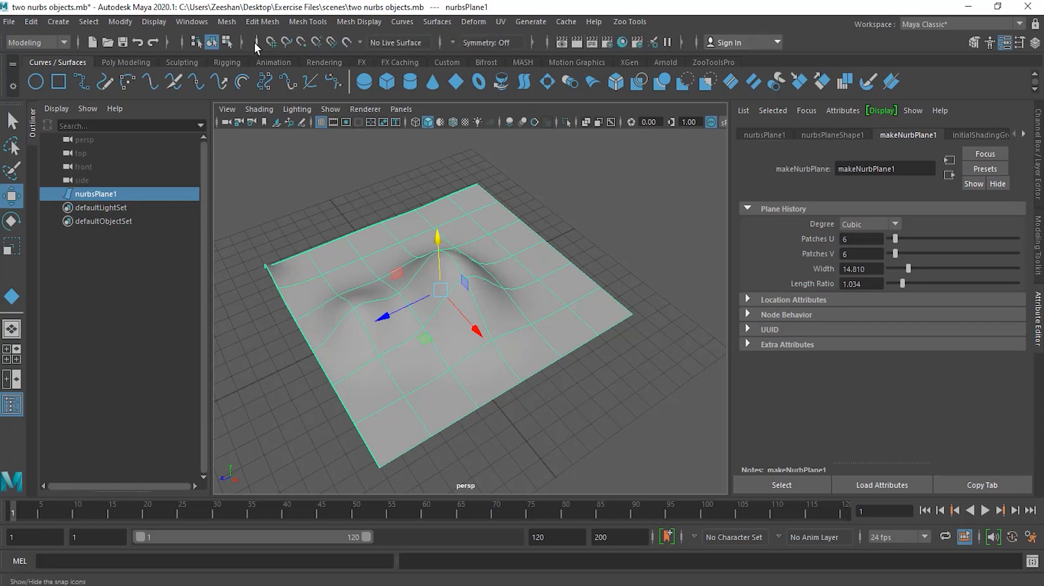
left_click(347, 41)
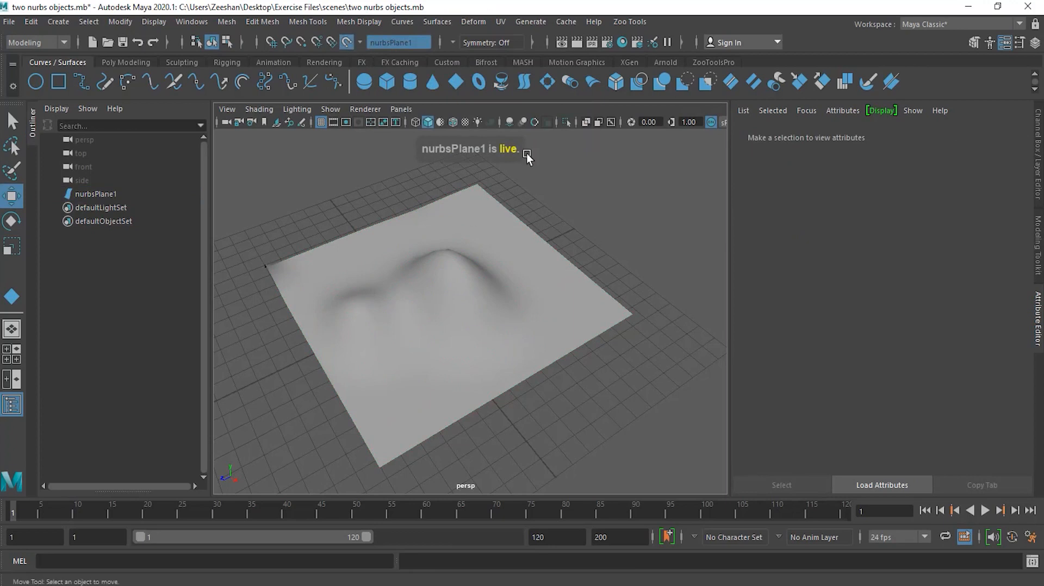
- Draw a winding EP curve with 15 edit points on the live plane, looping across both hills and around the central peak
left_click_drag(534, 261, 335, 299, "alt")
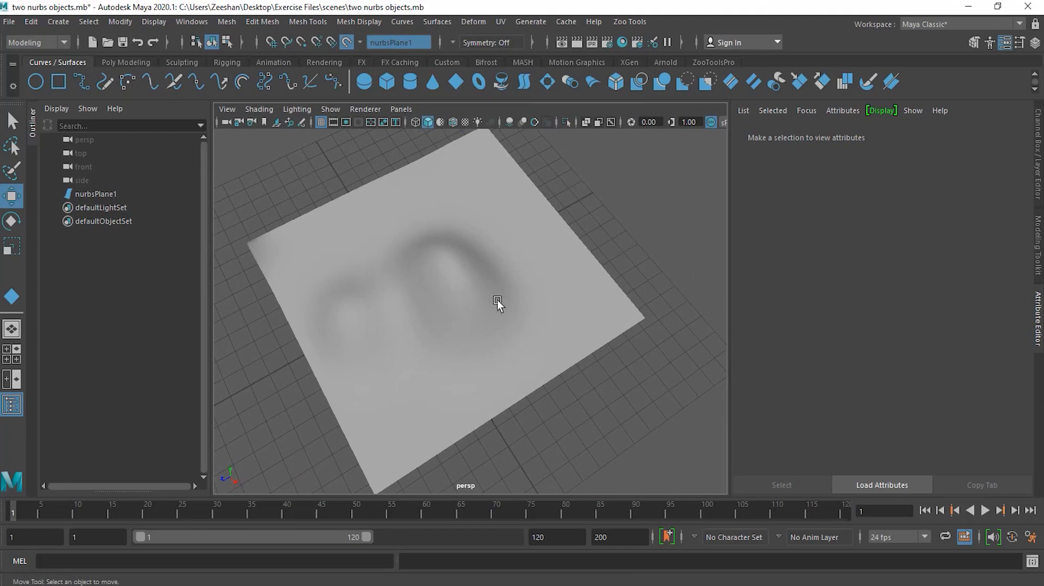
left_click_drag(454, 351, 451, 329, "alt")
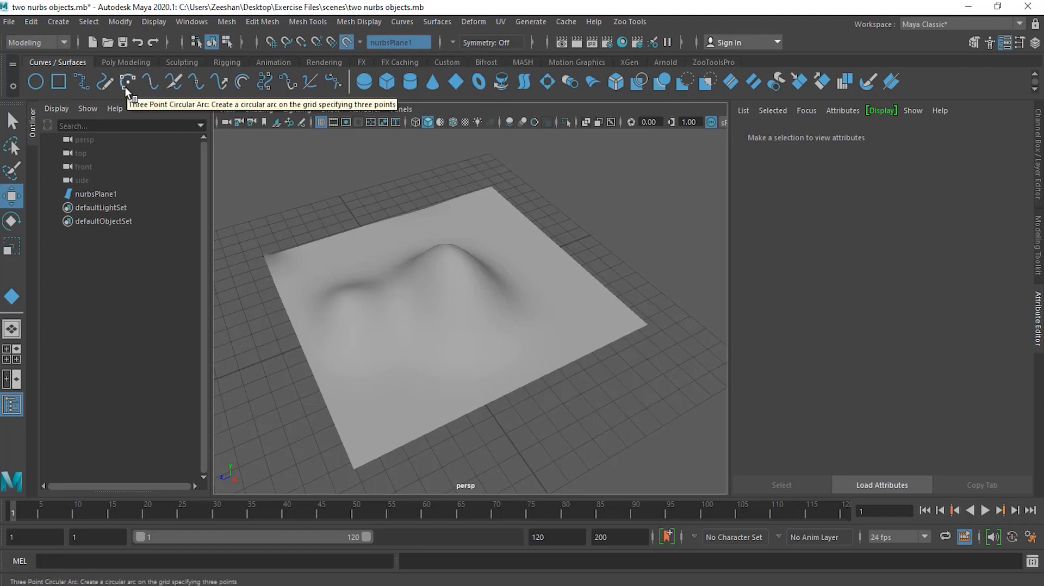
left_click(58, 22)
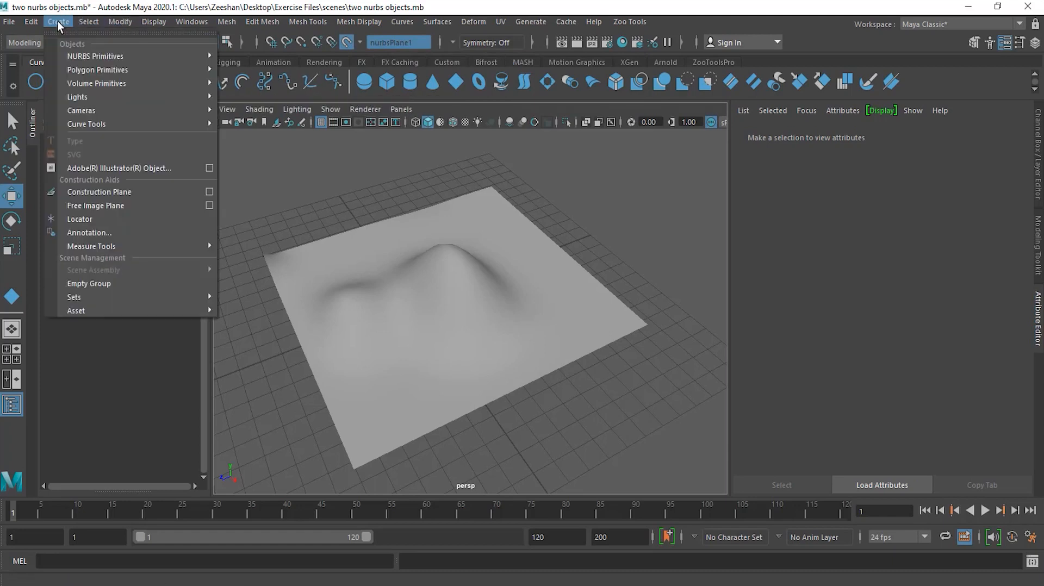
mouse_move(113, 127)
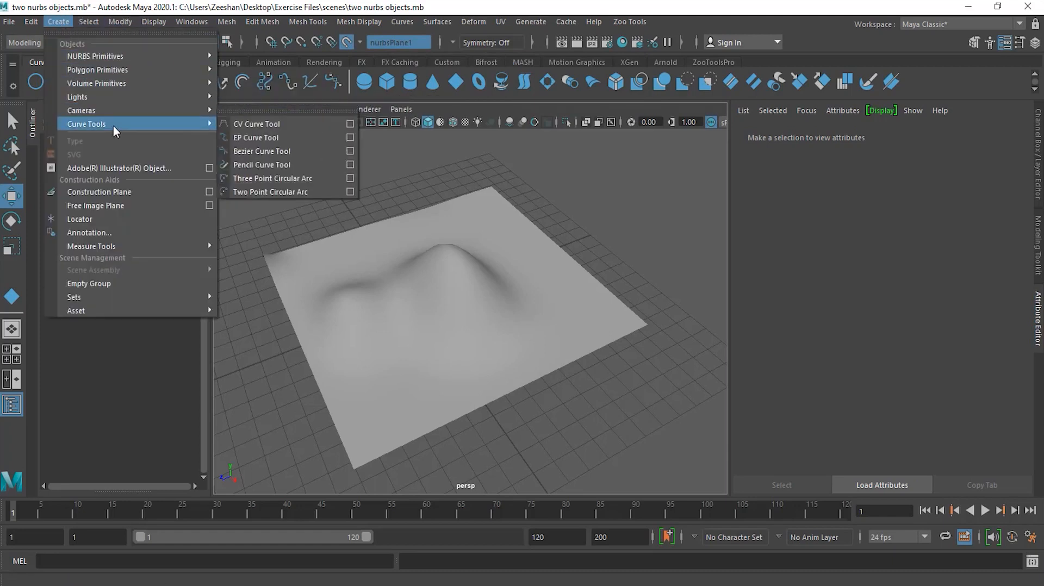
left_click(270, 139)
mouse_move(451, 300)
left_mouse_down("alt")
mouse_move(448, 321)
mouse_move(441, 305)
left_mouse_up("alt")
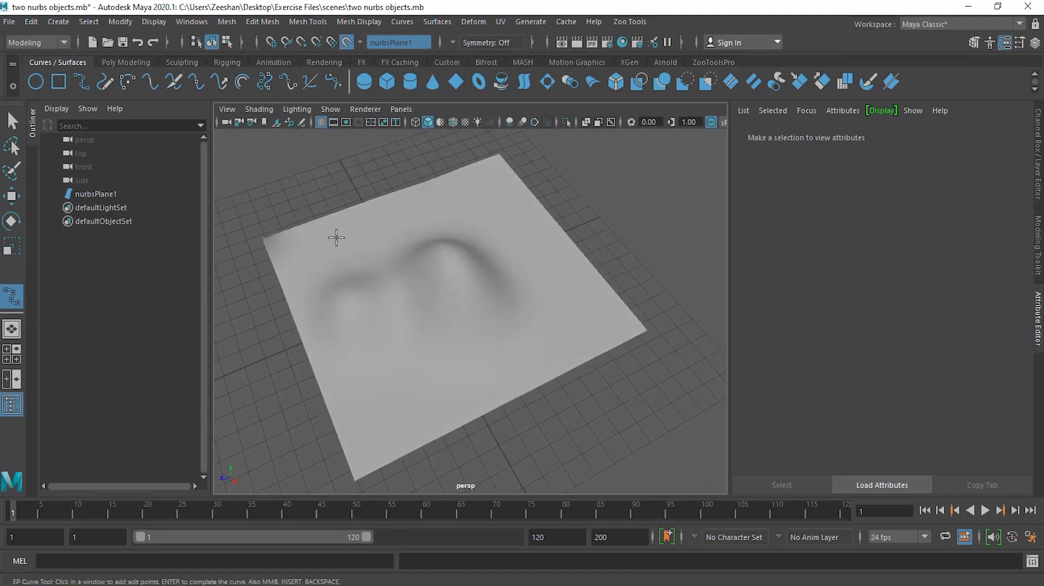
left_click(335, 238)
left_click(320, 276)
left_click(347, 316)
left_click(358, 345)
left_click(426, 372)
left_click(473, 348)
left_click(445, 285)
left_click(462, 248)
left_click(555, 314)
left_click(556, 252)
left_click(506, 190)
left_click(417, 217)
left_click(410, 269)
left_click(393, 297)
left_click(375, 287)
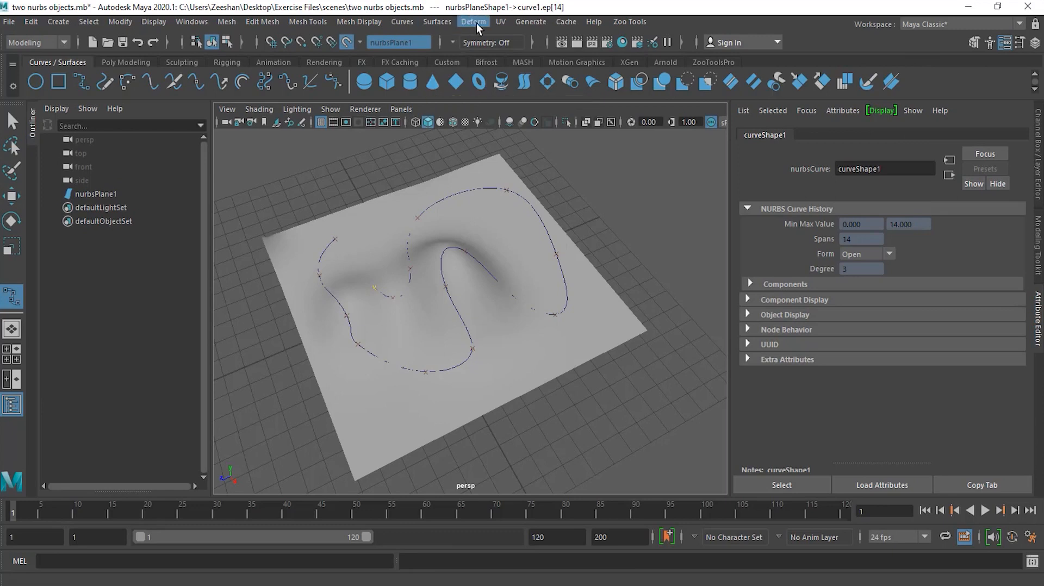
- Try to close the unfinished curve with Open/Close
left_click(401, 22)
mouse_move(438, 22)
mouse_move(403, 22)
left_click(469, 286)
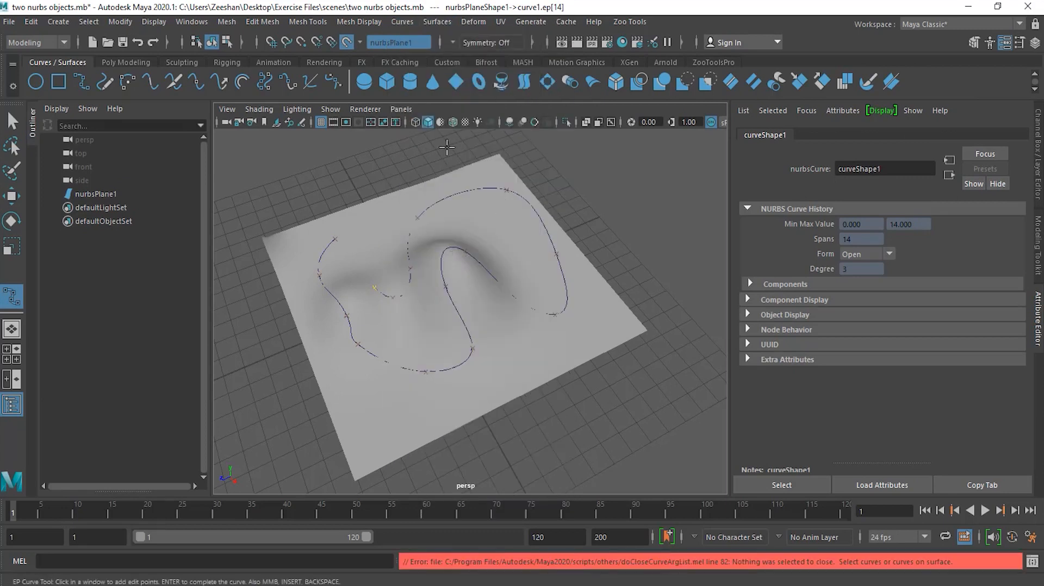
- Complete the surface curve and close it into a loop with Open/Close
left_click(11, 196)
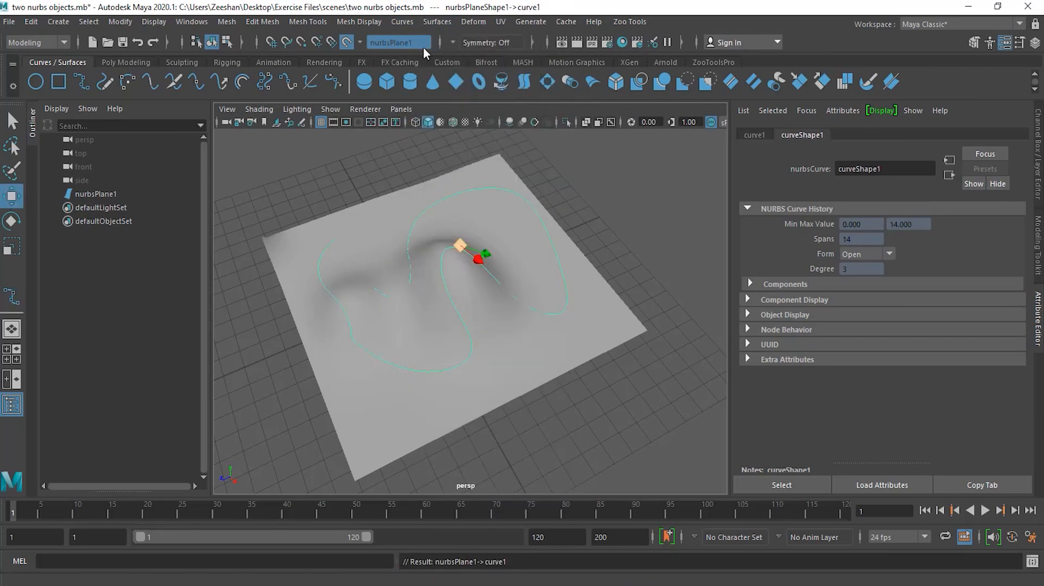
left_click(403, 22)
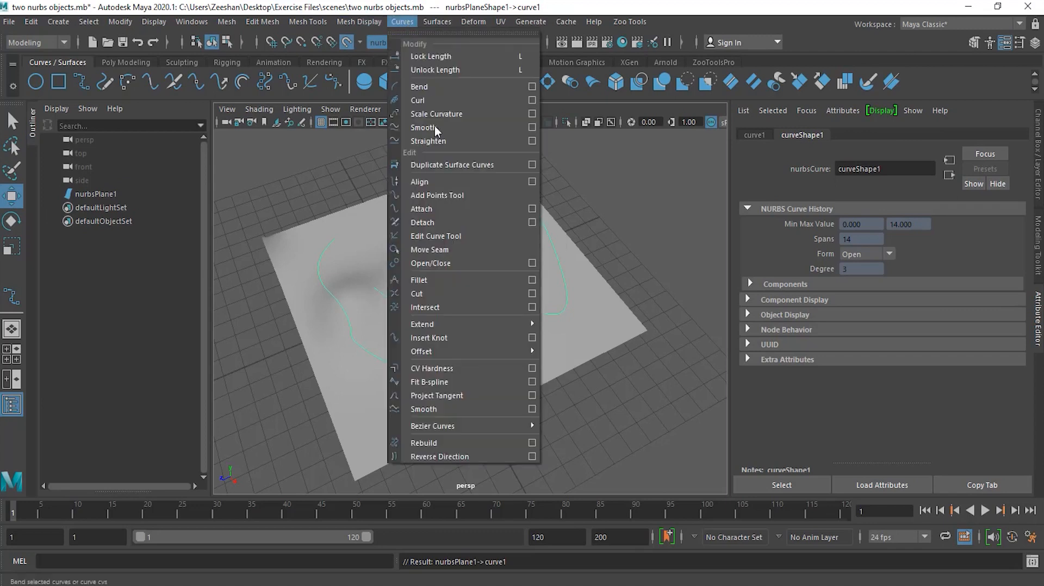
left_click(442, 264)
- Slide the closed curve along the live surface past the plane's edges and bring it back over the hills
left_click_drag(408, 310, 413, 260, "alt")
left_click_drag(479, 274, 380, 308, "alt")
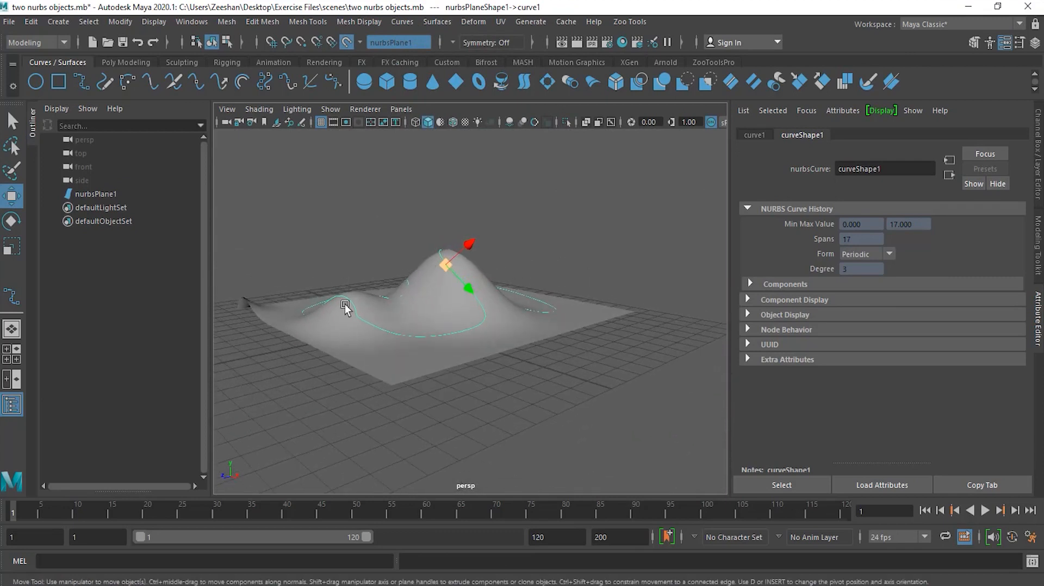
right_click_drag(364, 261, 462, 299, "alt")
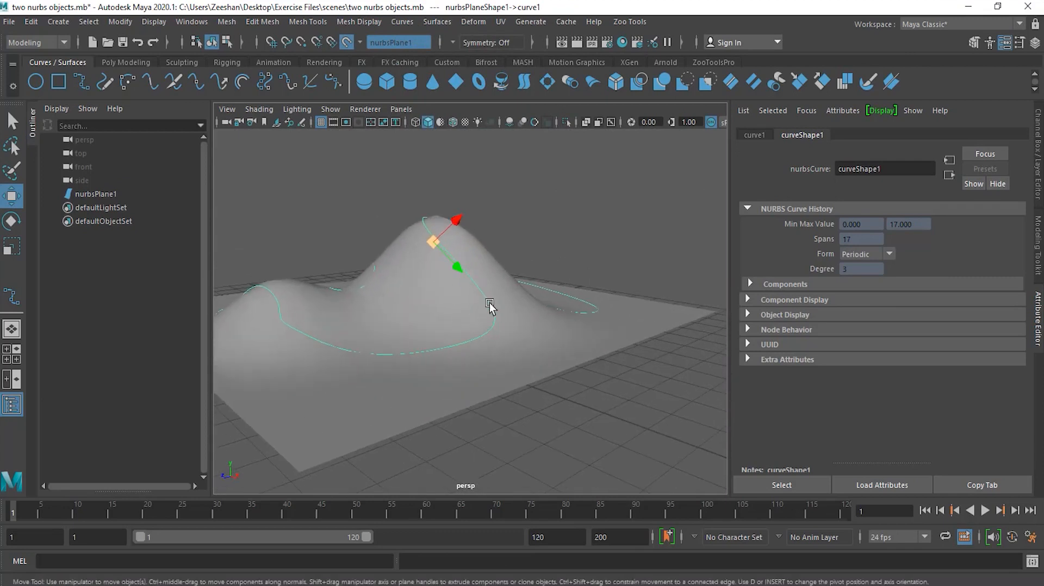
mouse_move(470, 246)
left_mouse_down("alt")
mouse_move(397, 329)
mouse_move(475, 239)
left_mouse_up("alt")
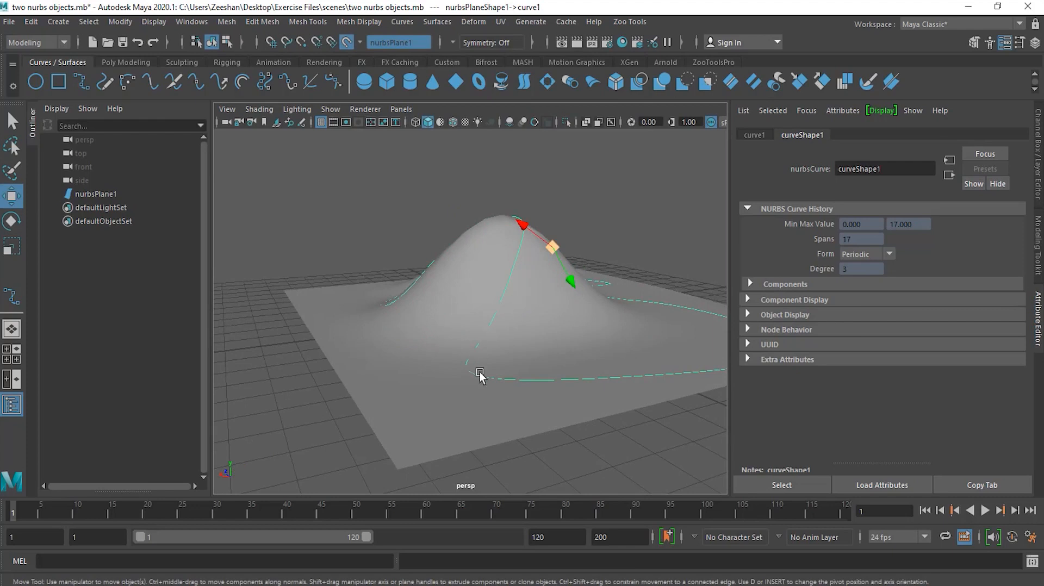
left_click_drag(634, 340, 410, 303, "alt")
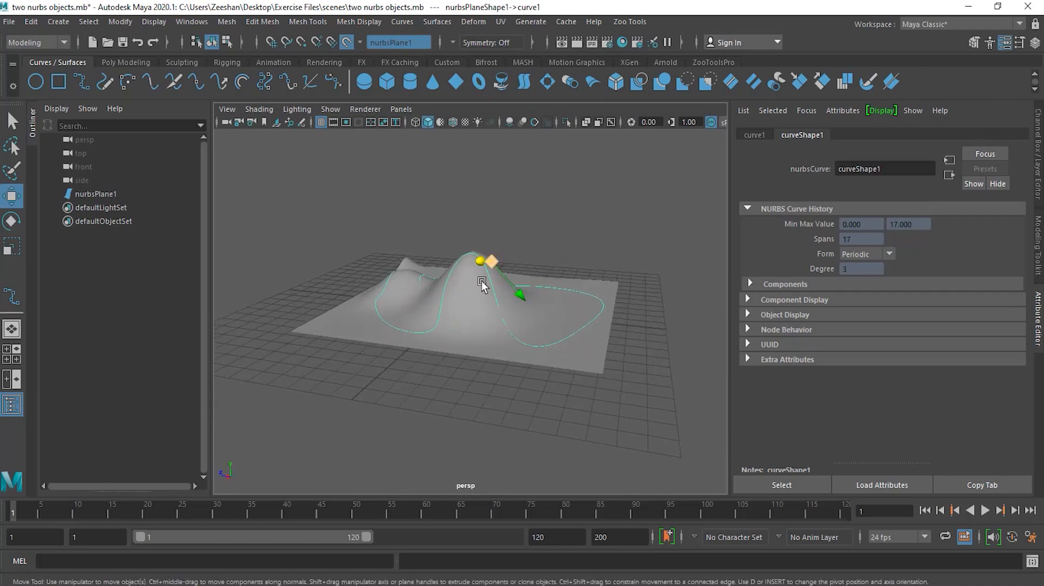
left_click_drag(477, 299, 422, 312, "alt")
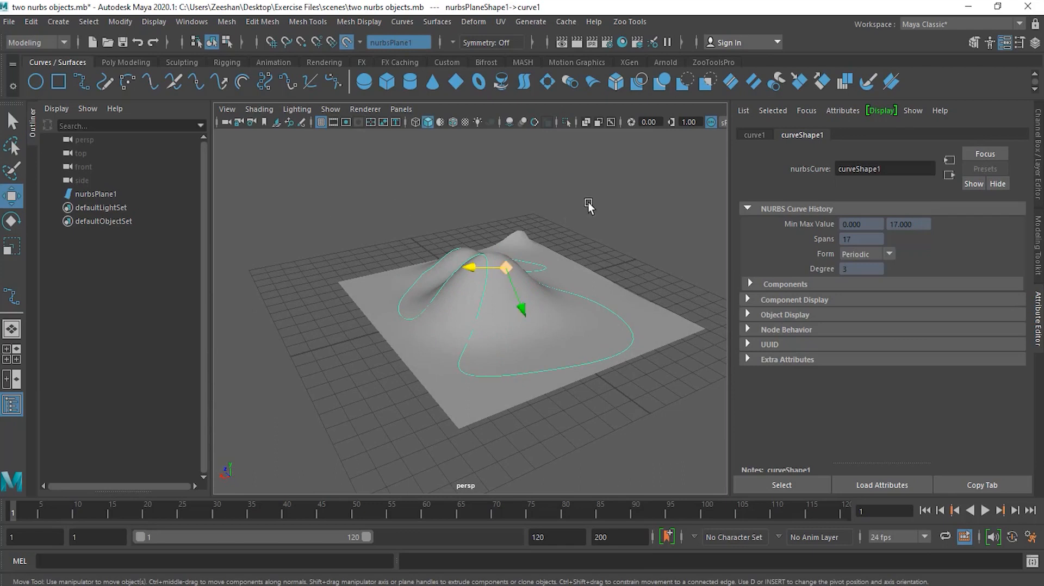
left_click_drag(526, 312, 448, 305)
right_click_drag(449, 305, 377, 310, "alt")
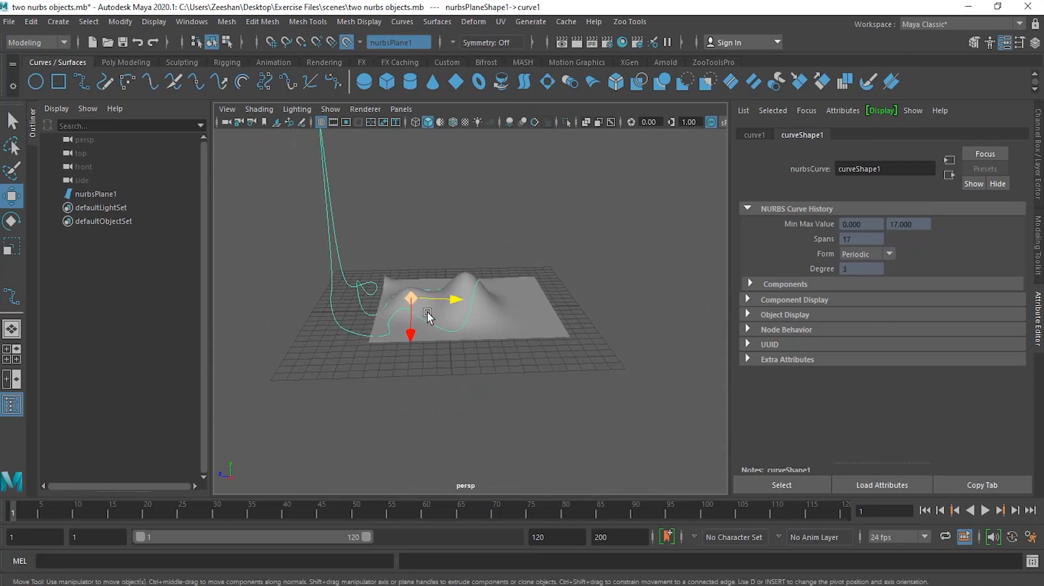
left_click_drag(434, 306, 585, 340)
right_click_drag(460, 333, 542, 333, "alt")
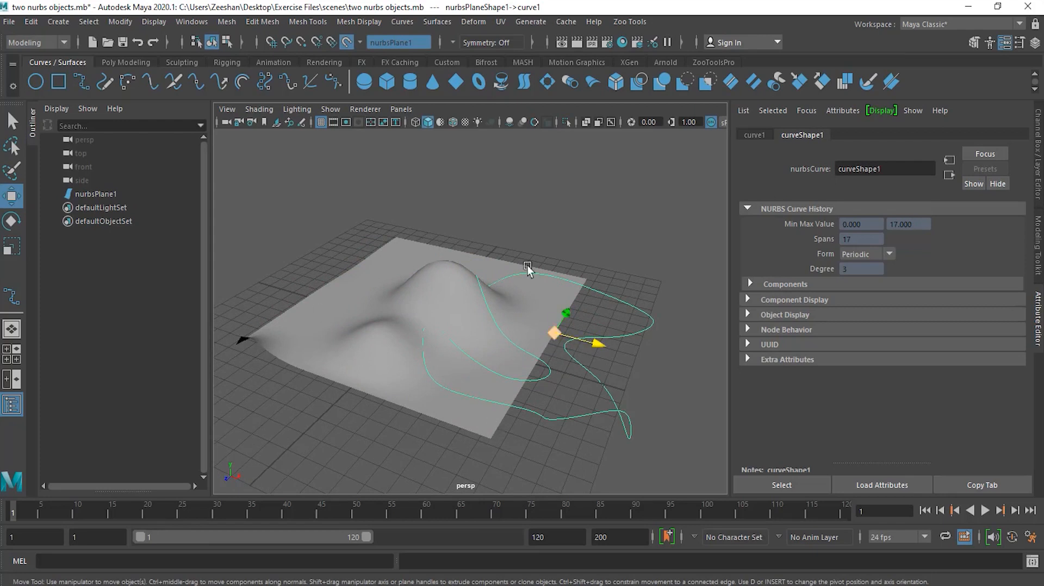
left_click_drag(596, 344, 413, 299)
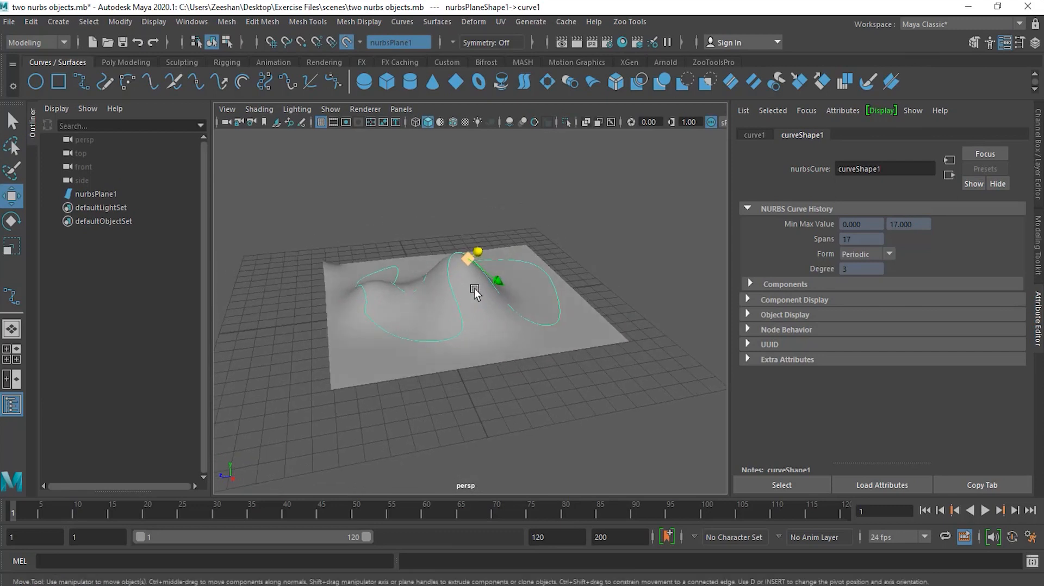
- Shift the closed curve slightly along the surface, keeping it wrapped around the hills
left_click_drag(493, 294, 458, 302, "alt")
left_click_drag(513, 284, 488, 350)
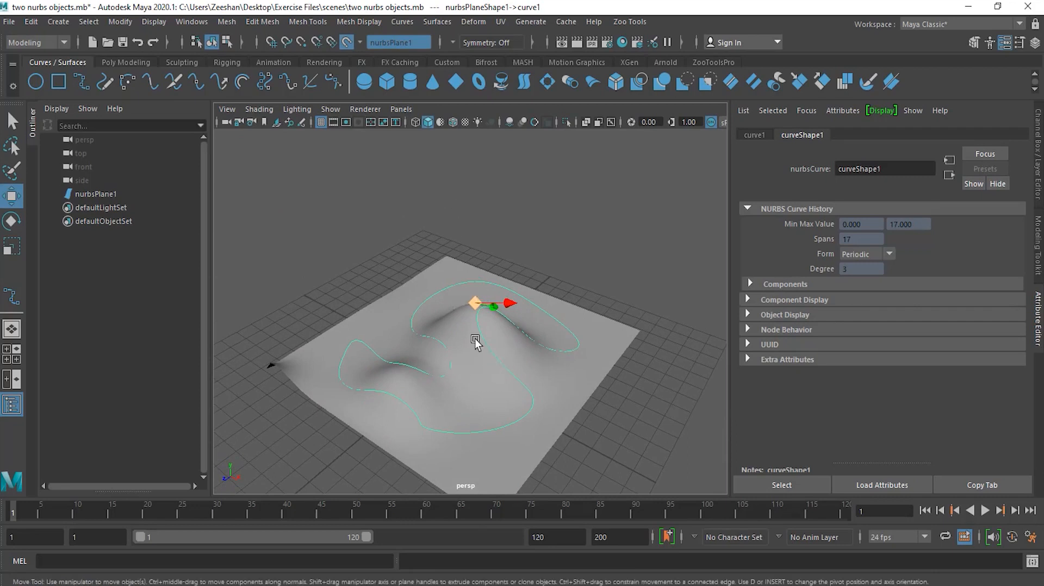
mouse_move(505, 350)
left_mouse_down("alt")
mouse_move(450, 355)
mouse_move(491, 364)
mouse_move(504, 338)
left_mouse_up("alt")
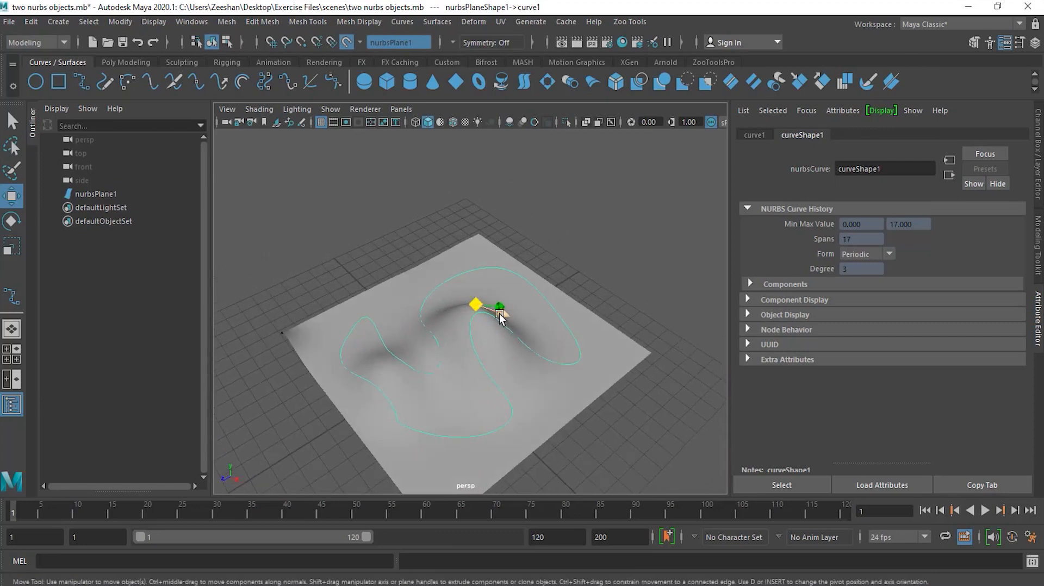
mouse_move(500, 318)
left_mouse_down()
mouse_move(516, 357)
mouse_move(452, 305)
mouse_move(495, 328)
mouse_move(527, 299)
mouse_move(507, 314)
left_mouse_up()
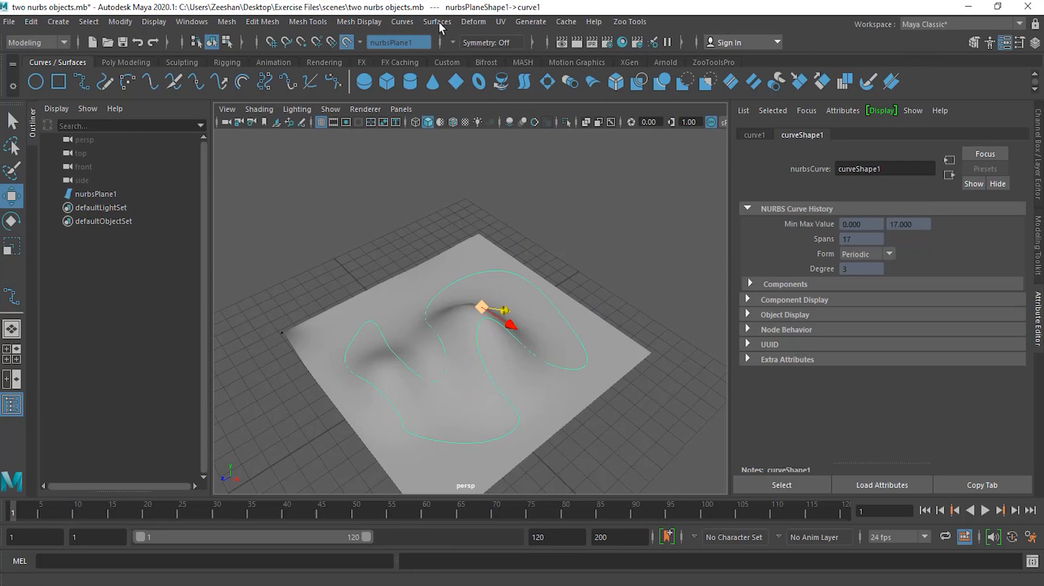
- Duplicate the surface curve as a separate curve and raise the copy above the plane
left_click(403, 22)
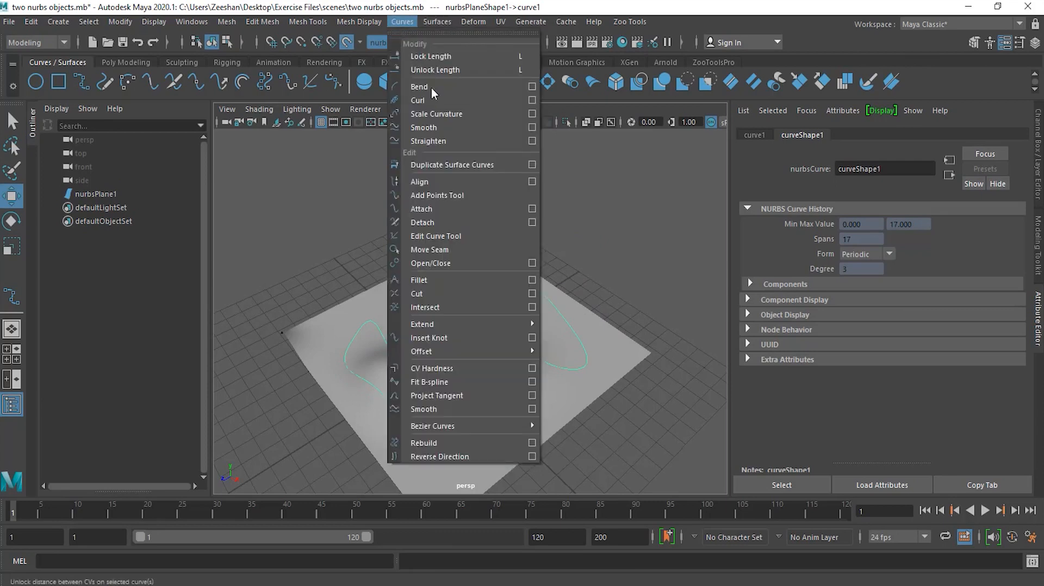
left_click(477, 166)
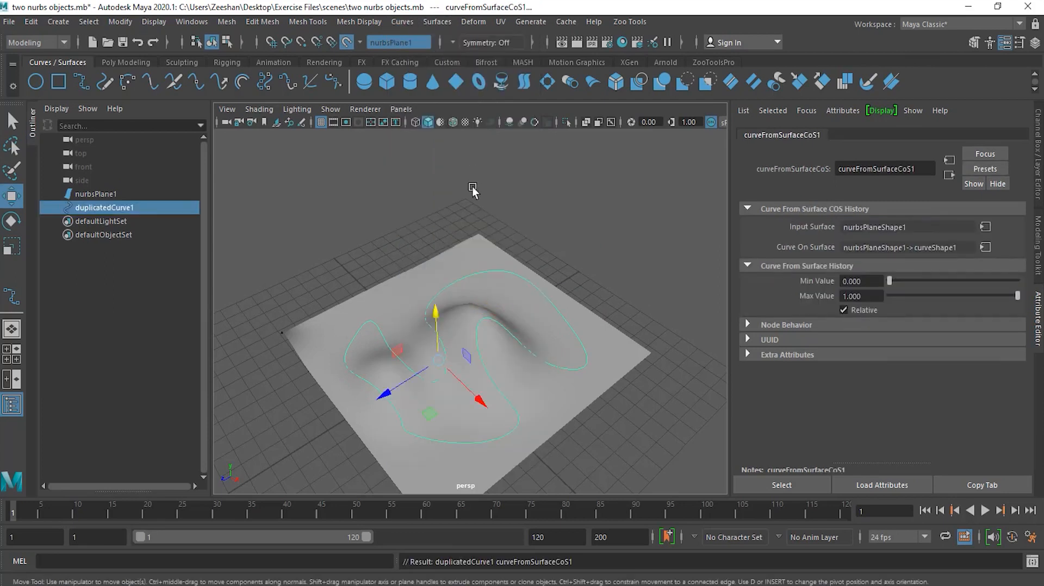
left_click_drag(455, 318, 481, 287, "alt")
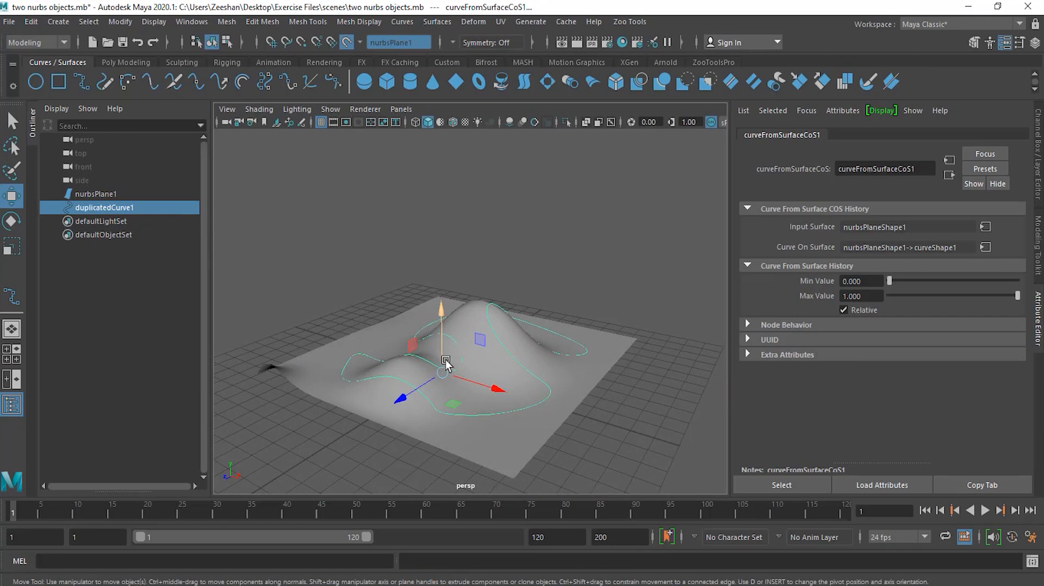
left_click_drag(446, 347, 497, 297)
- Scale the raised duplicate curve down slightly and return to the Move tool
key("r")
left_click_drag(443, 278, 359, 312)
left_click_drag(435, 338, 413, 325, "alt")
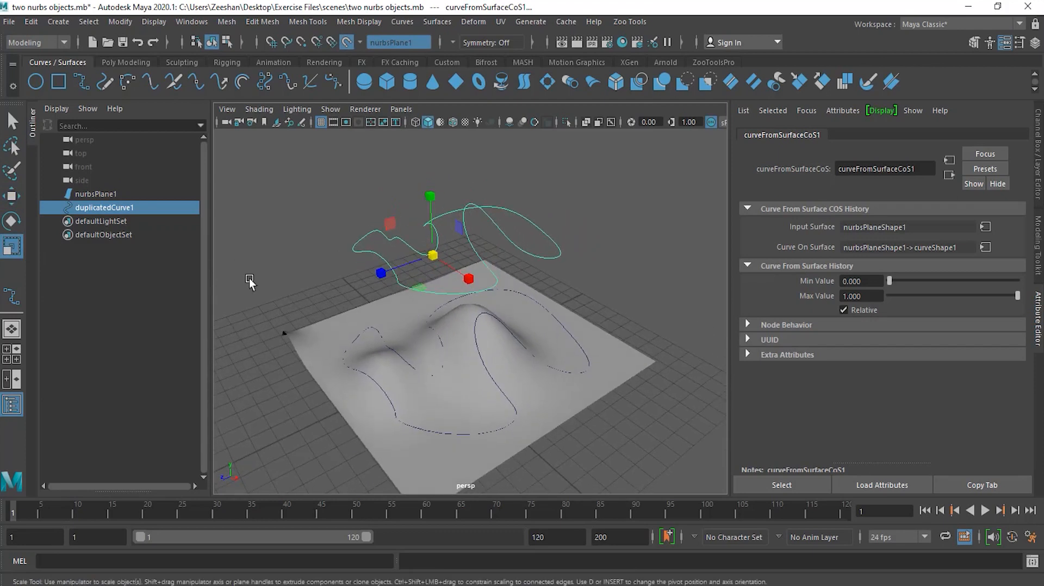
left_click(10, 199)
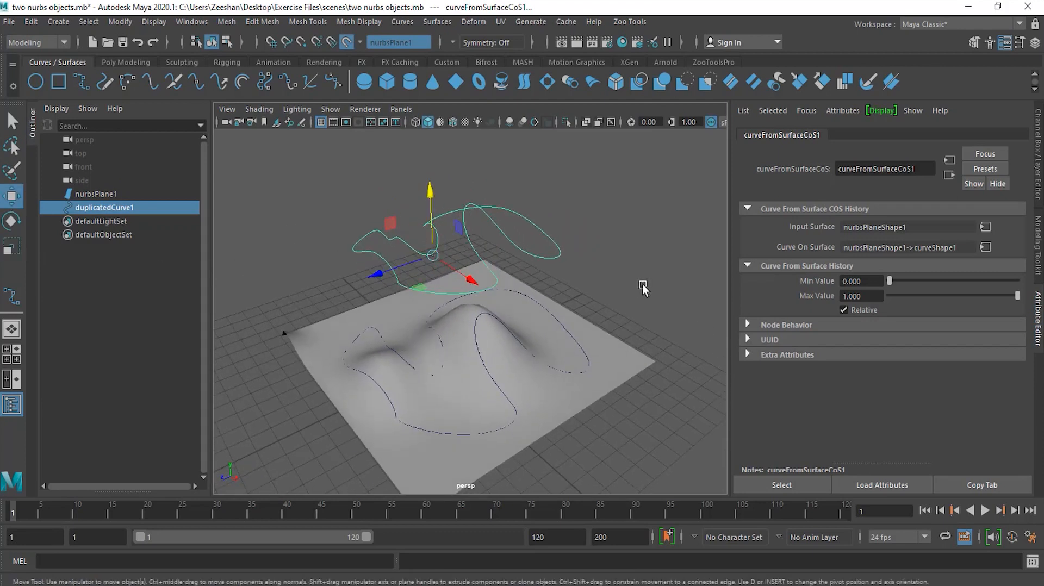
- Deselect the duplicate curve, select the NURBS plane and nudge it slightly beneath the raised curve
left_click_drag(583, 295, 599, 383, "alt")
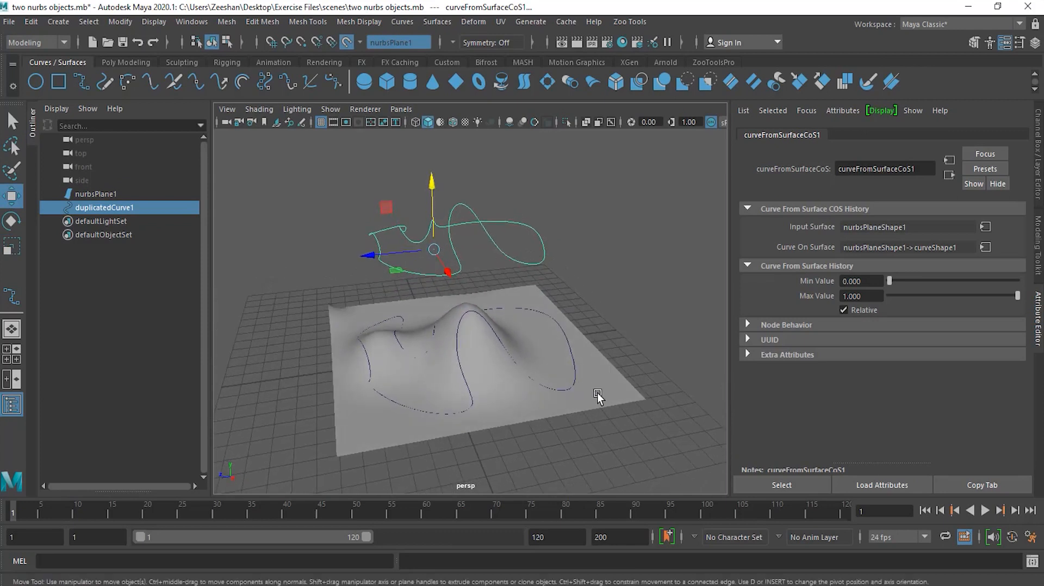
left_click(601, 393)
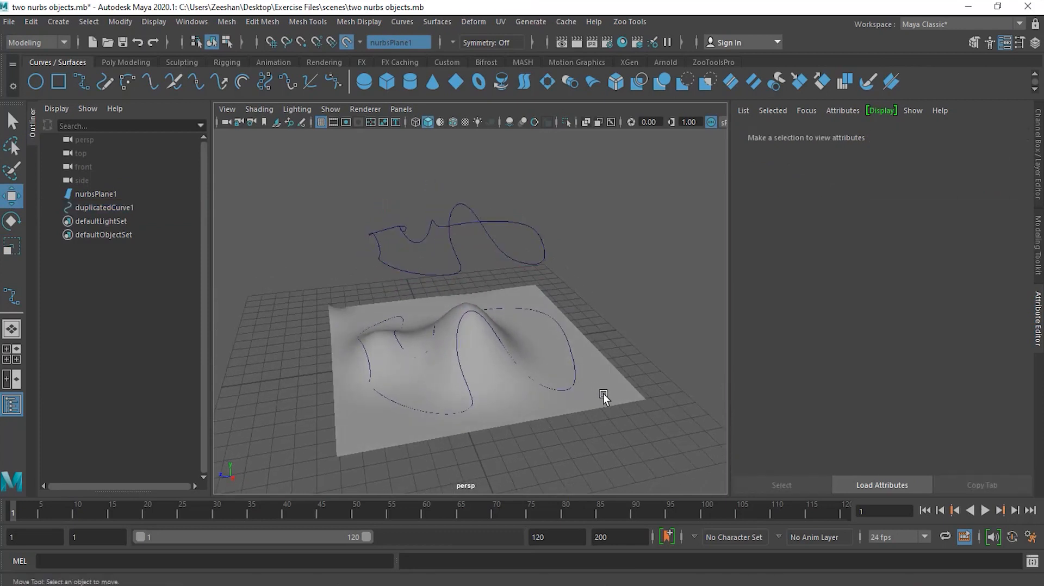
left_click(98, 196)
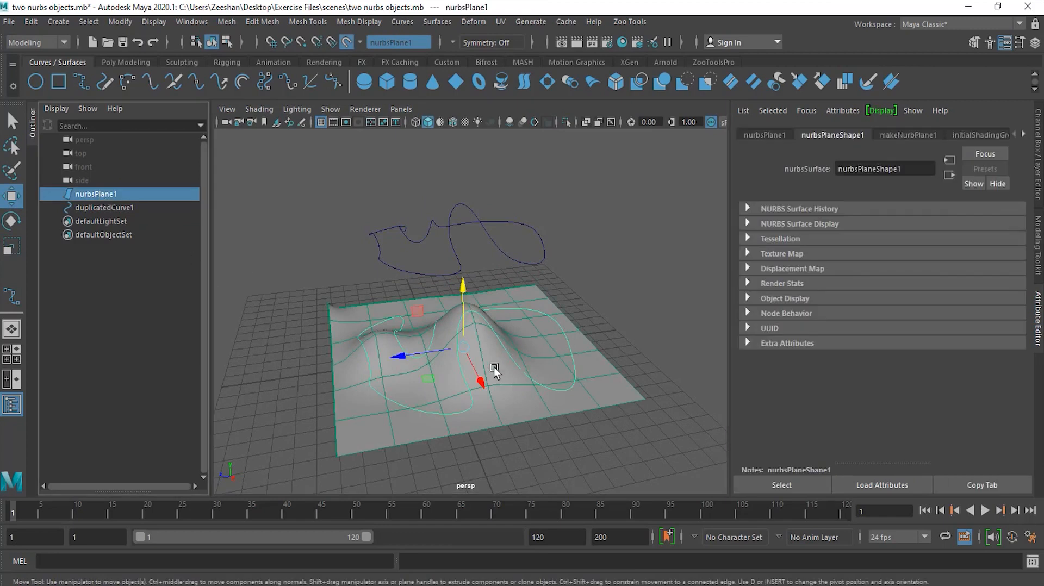
mouse_move(427, 357)
left_mouse_down()
mouse_move(355, 364)
mouse_move(463, 359)
mouse_move(426, 361)
left_mouse_up()
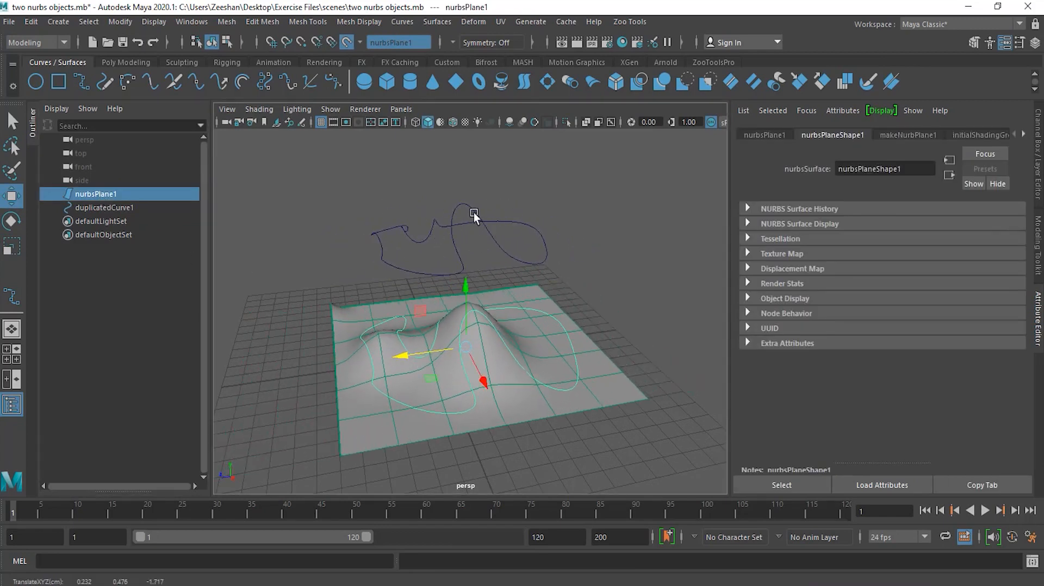
left_click_drag(416, 268, 456, 277, "alt")
mouse_move(505, 382)
left_mouse_down()
mouse_move(493, 368)
mouse_move(507, 377)
left_mouse_up()
- Show the NURBS plane's control vertices, return to the Select tool, and disable the plane as live surface
left_click_drag(436, 398, 502, 365, "alt")
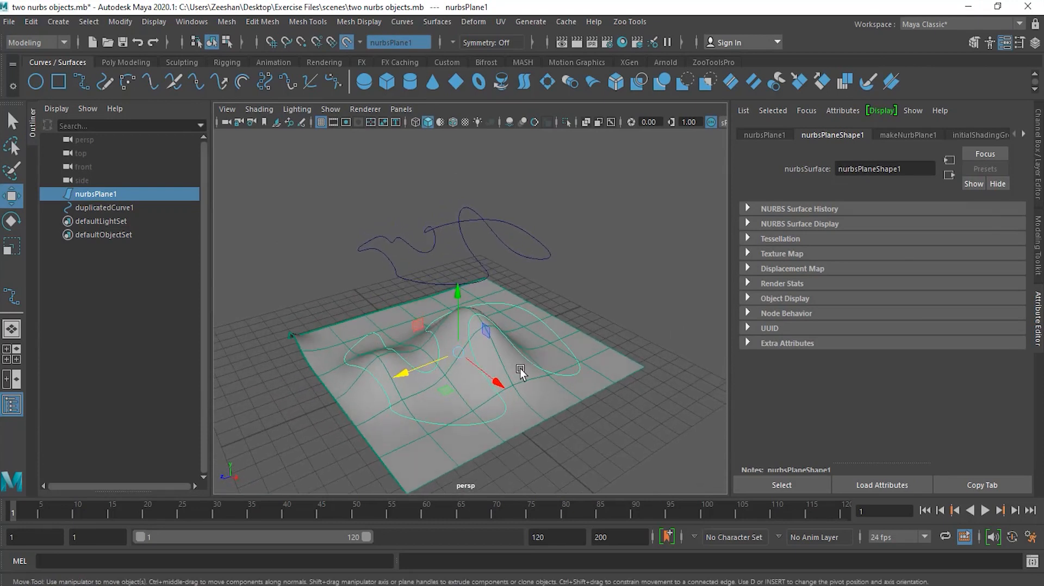
right_click(514, 379)
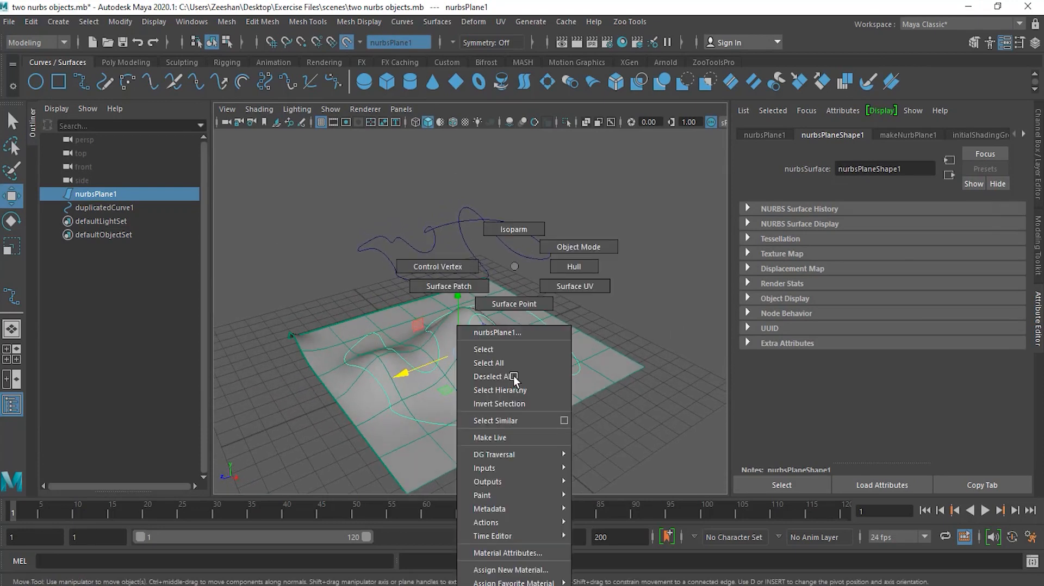
left_click(440, 268)
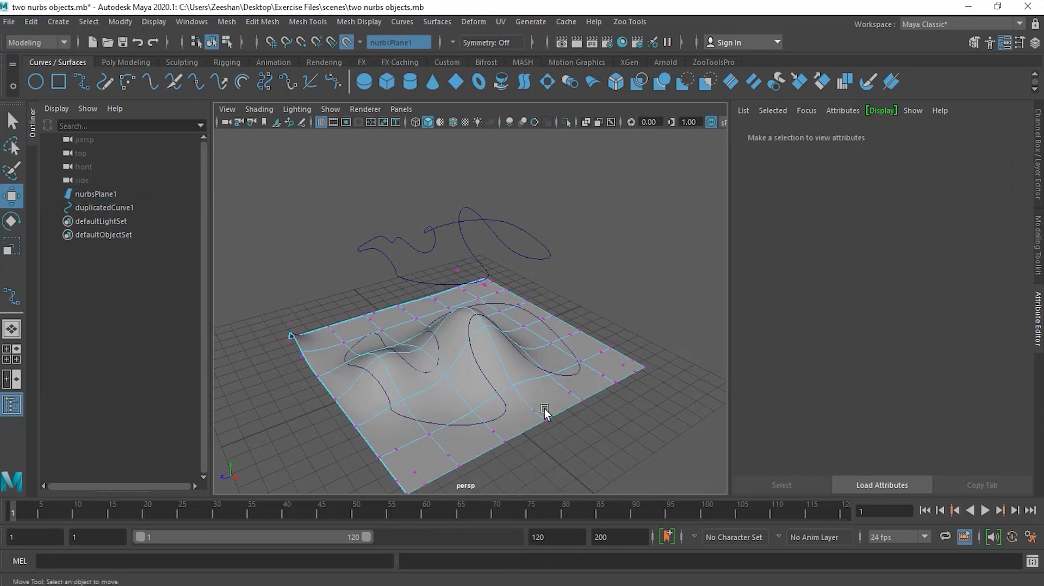
left_click_drag(575, 359, 542, 353, "alt")
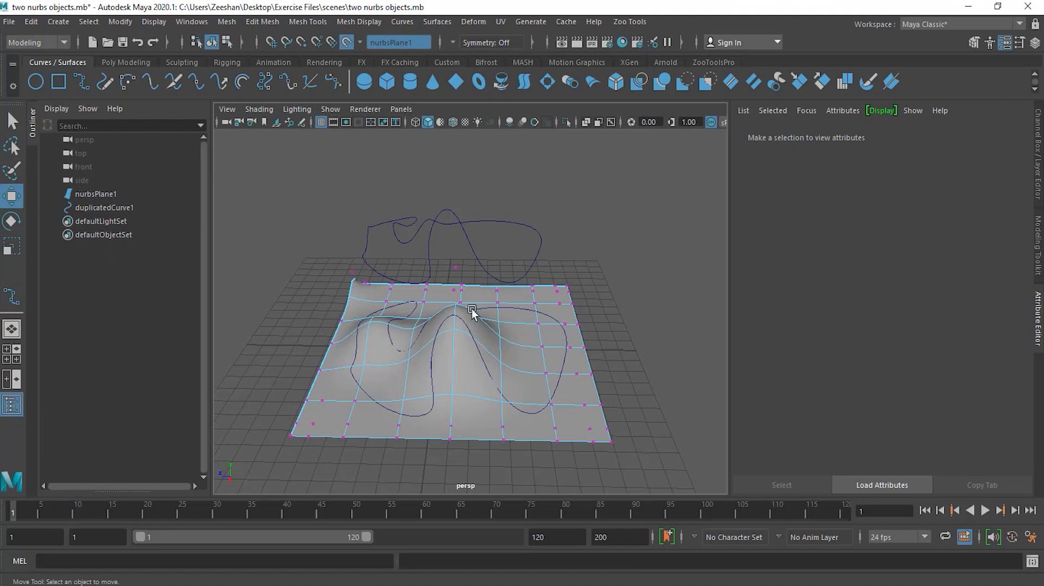
left_click_drag(481, 356, 534, 350, "alt")
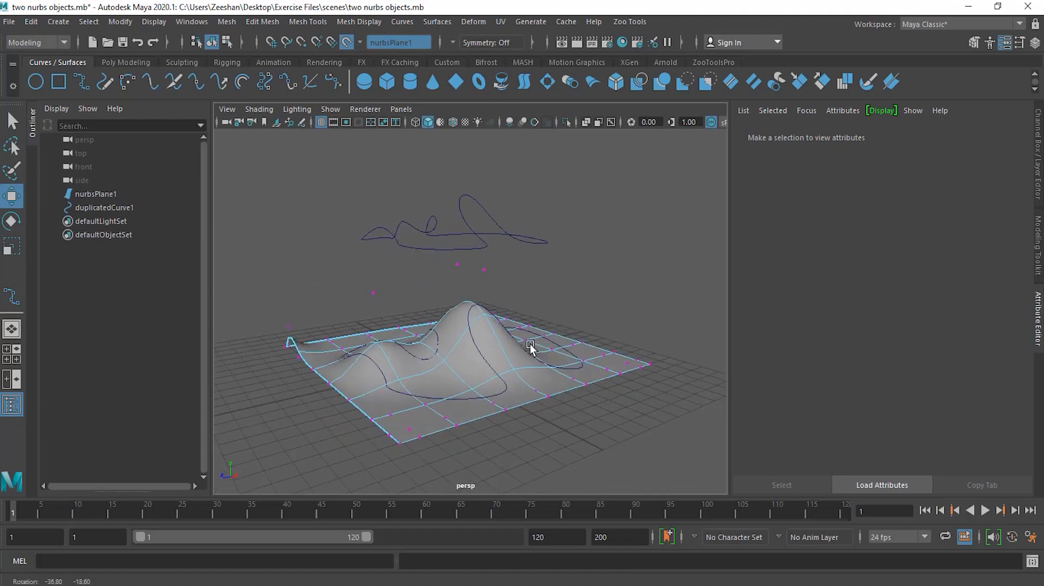
left_click(8, 128)
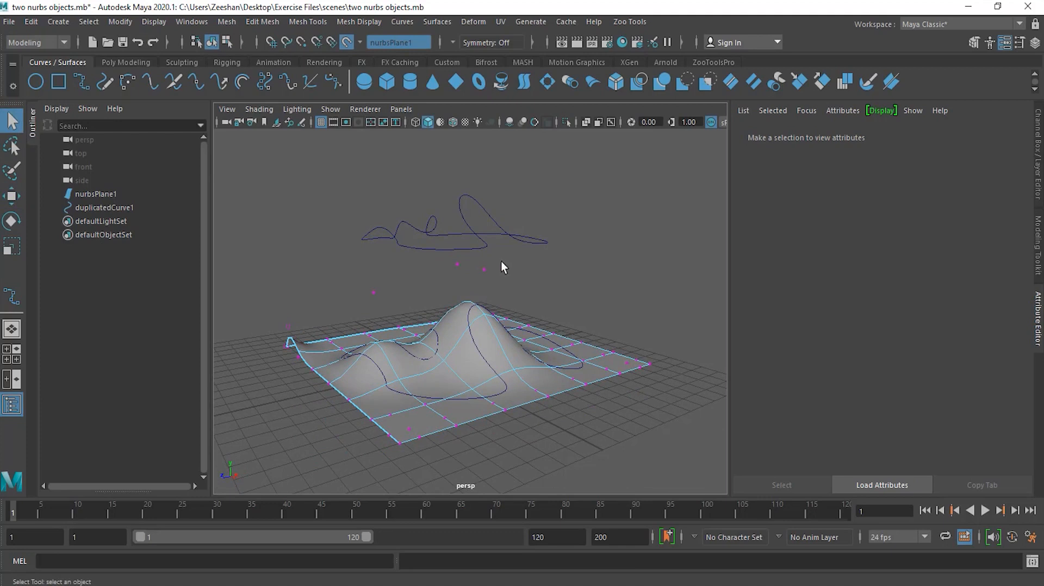
left_click(348, 43)
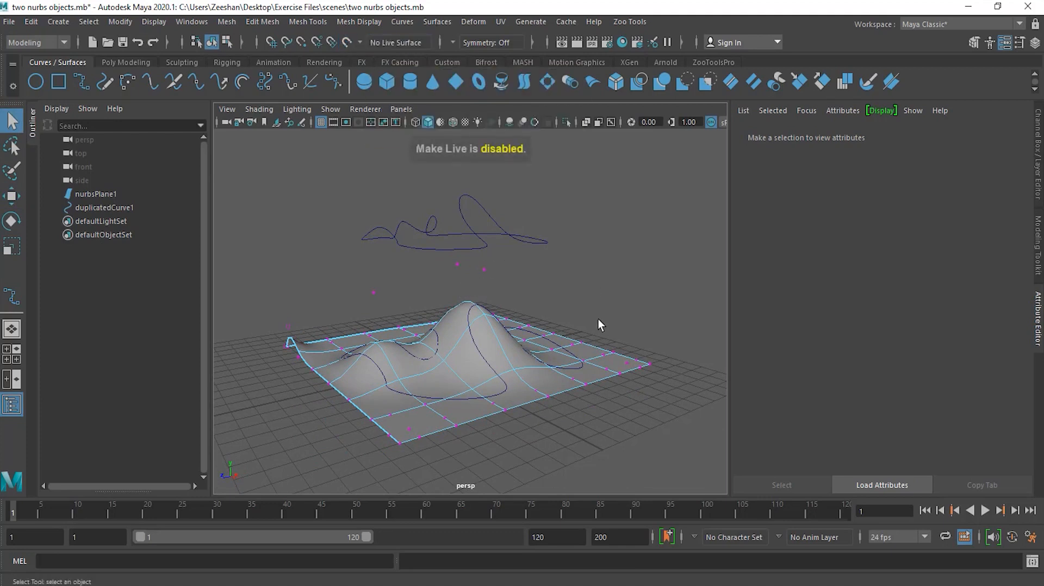
- Select the control vertex above the tall hill, lower it to flatten the hill, and shift it sideways
left_click_drag(510, 259, 488, 296)
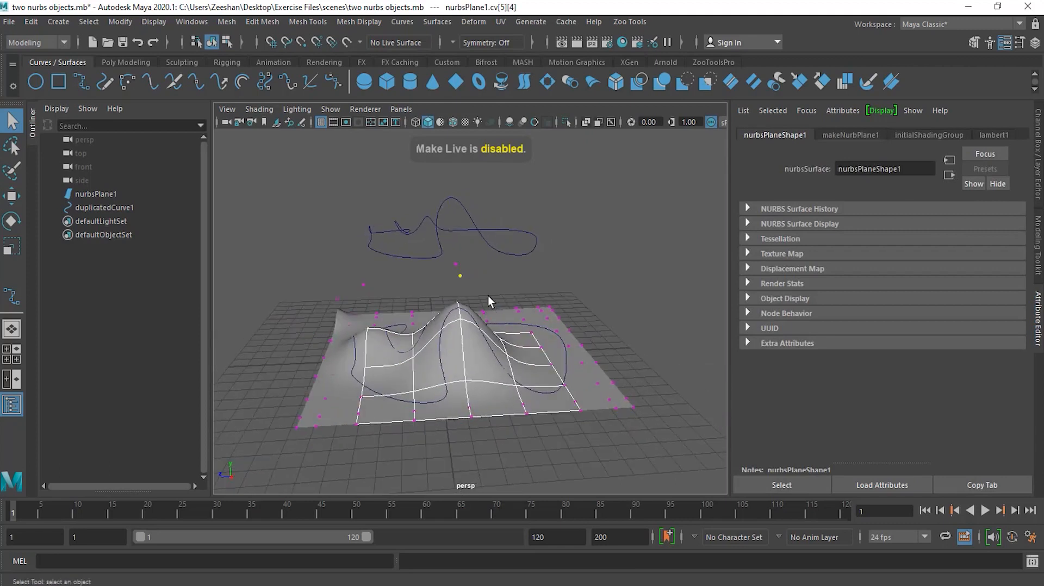
key("w")
left_click_drag(460, 242, 475, 351)
left_click_drag(406, 367, 499, 317, "alt")
left_click_drag(481, 228, 492, 264, "alt")
left_click_drag(442, 380, 365, 401)
left_click_drag(627, 305, 582, 327, "alt")
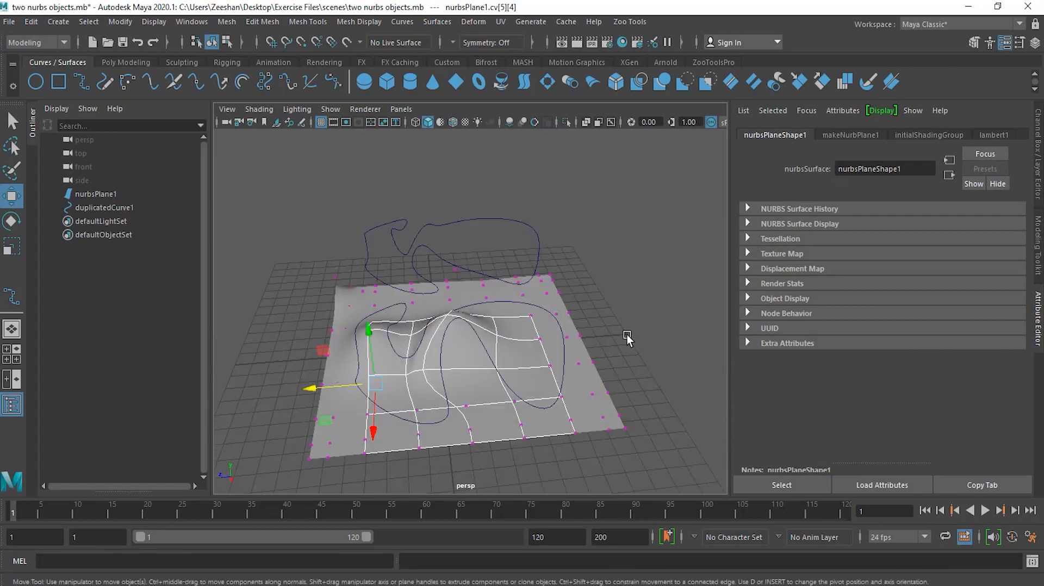
- Undo the control vertex moves on the tall hill
key("ctrl+z")
key("ctrl+z")
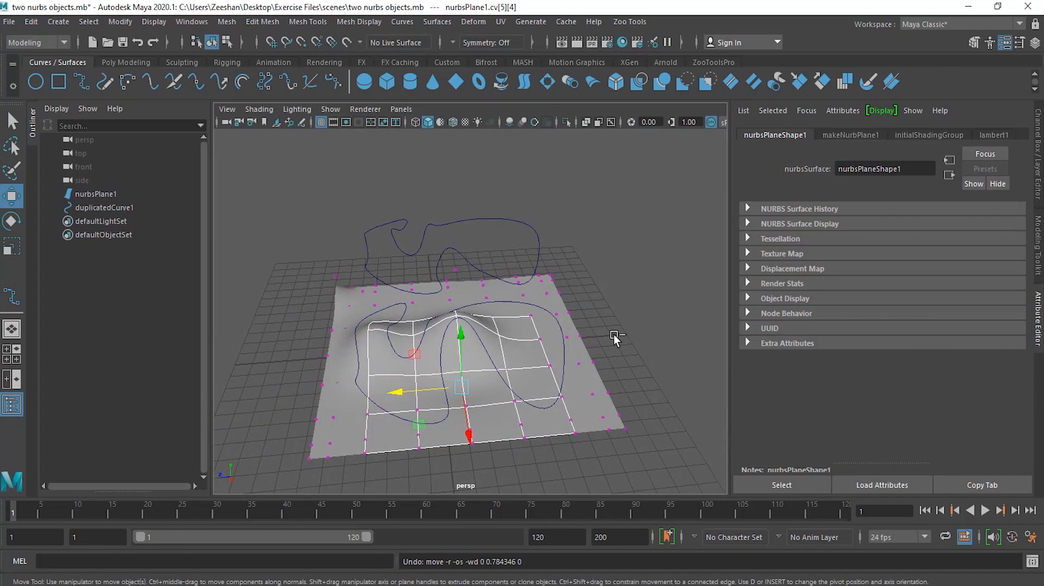
right_click_drag(534, 289, 592, 249)
left_click_drag(591, 249, 718, 266, "alt")
key("ctrl+z")
key("ctrl+z")
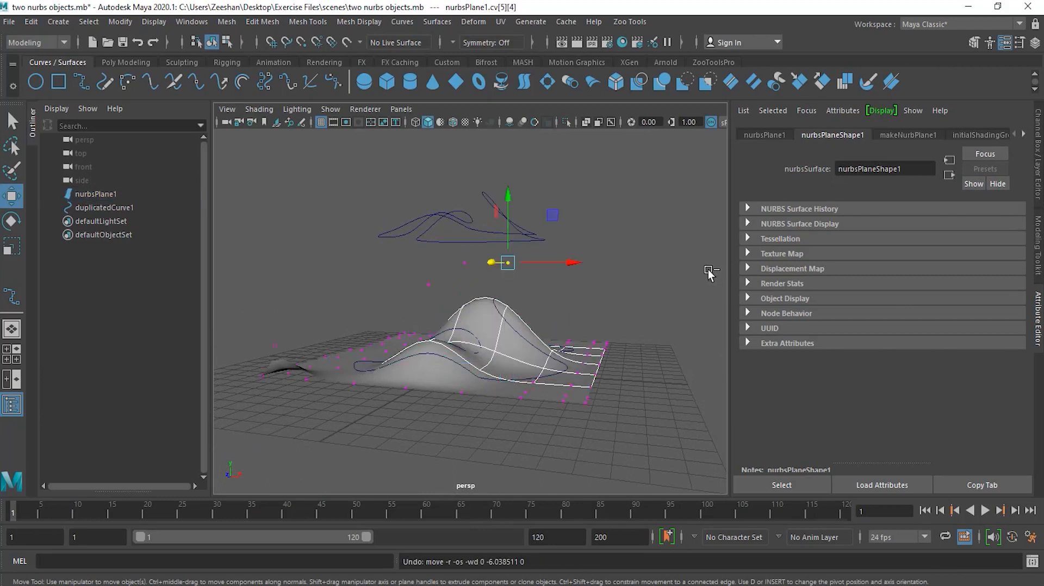
- Return the NURBS plane to object mode and select it
left_click_drag(659, 292, 618, 299, "alt")
right_click_drag(542, 329, 598, 262)
mouse_move(607, 292)
left_mouse_down("alt")
mouse_move(636, 292)
mouse_move(613, 298)
left_mouse_up("alt")
left_click(546, 328)
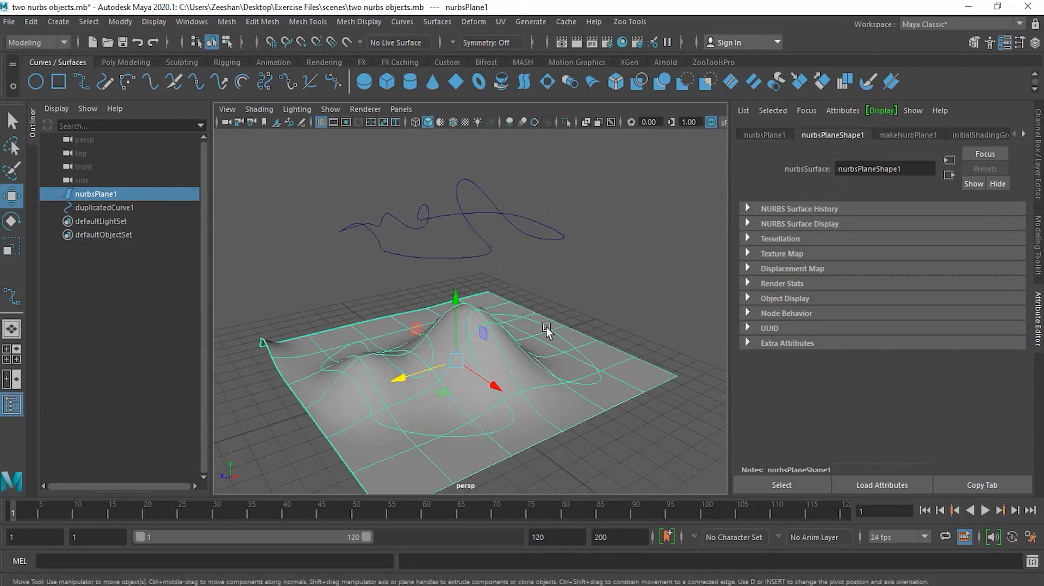
- Select the curve on the plane together with the raised duplicate curve and loft a surface between them
left_click(588, 385)
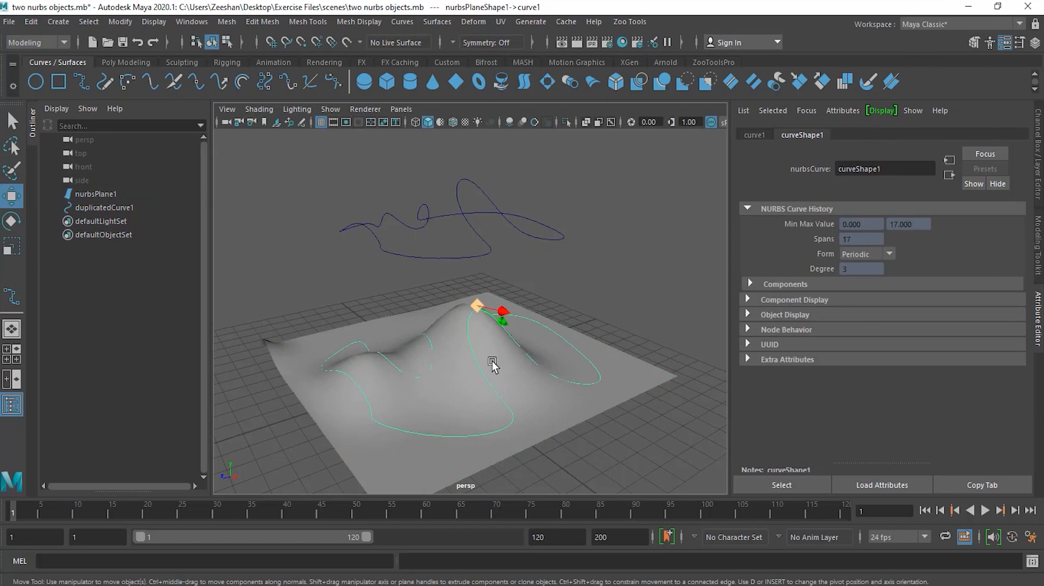
left_click_drag(492, 365, 531, 360, "alt")
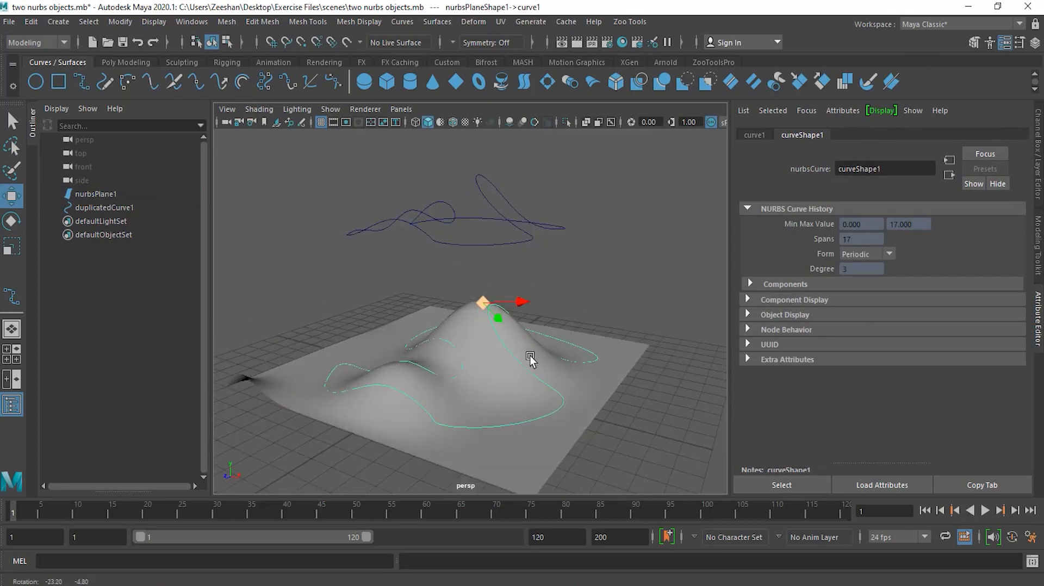
left_click(525, 242)
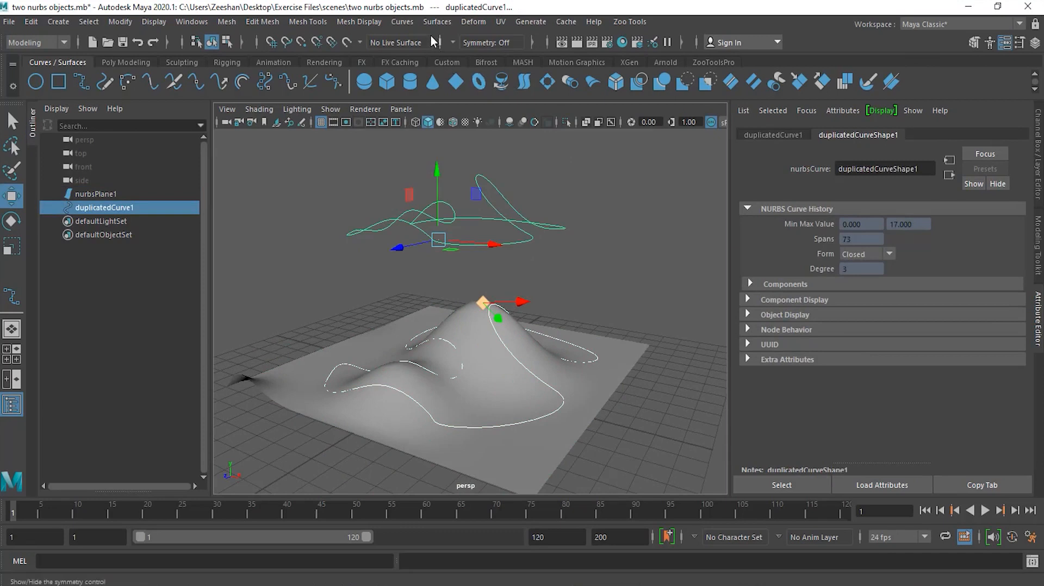
left_click(409, 23)
mouse_move(429, 24)
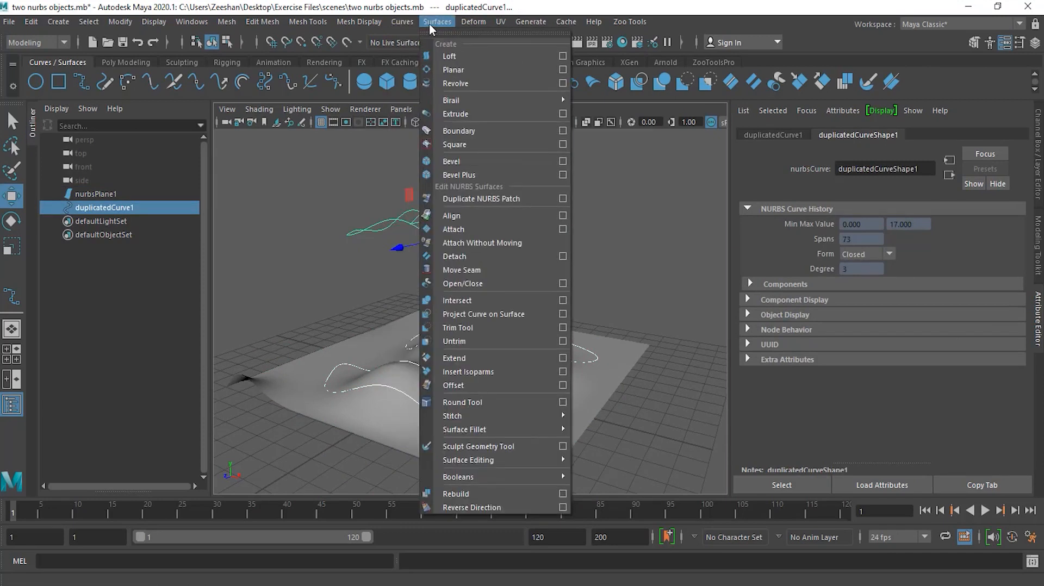
left_click(464, 53)
left_click_drag(596, 232, 545, 243, "alt")
left_click_drag(414, 256, 457, 311, "alt")
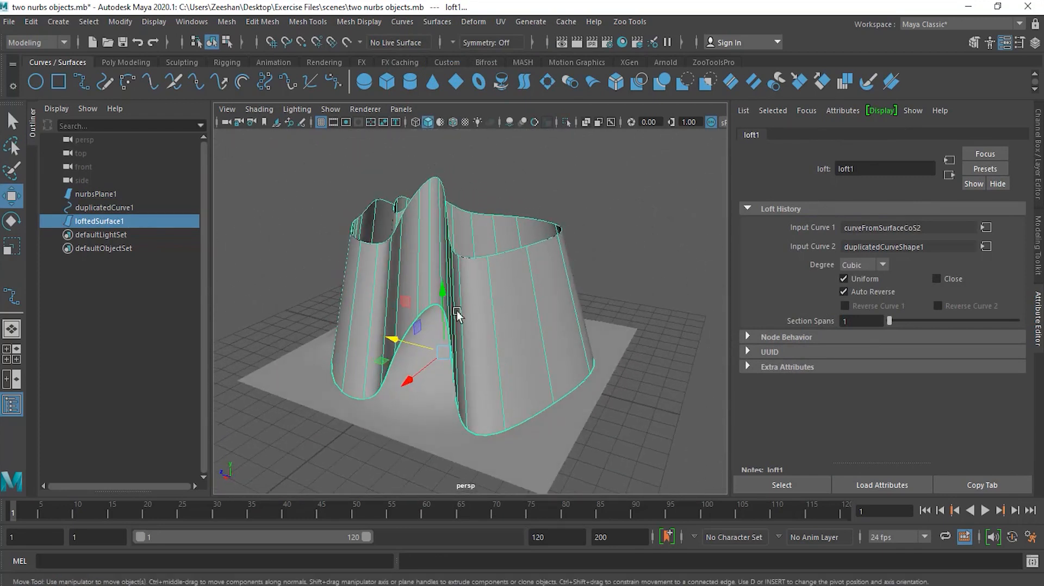
- Select the NURBS plane, nudge it slightly under the lofted surface, and scale it down a little
left_click(413, 415)
left_click_drag(397, 392, 402, 399, "alt")
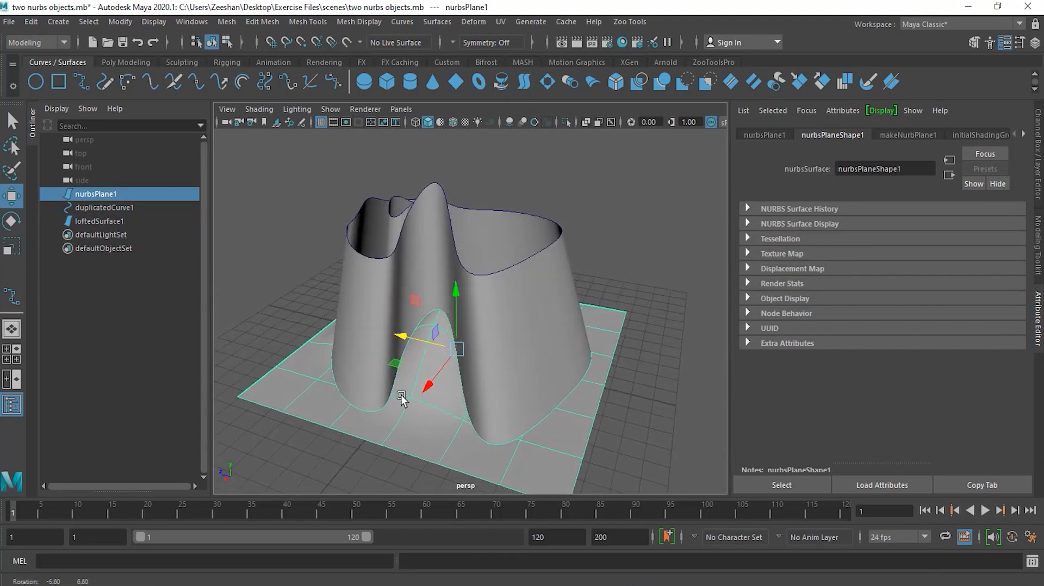
mouse_move(418, 341)
left_mouse_down()
mouse_move(381, 325)
mouse_move(416, 335)
mouse_move(387, 327)
mouse_move(405, 334)
left_mouse_up()
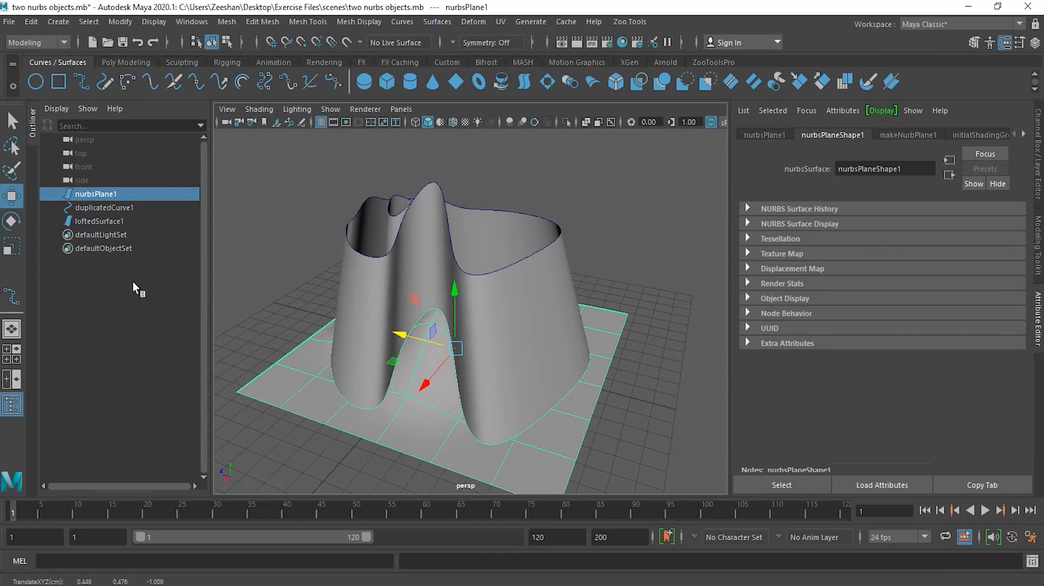
left_click(11, 247)
left_click_drag(463, 349, 413, 391)
- Switch the plane to control vertices and raise the group of vertices at its front corner
right_click_drag(443, 390, 369, 266)
left_click_drag(558, 442, 499, 469)
left_click(519, 401)
key("w")
left_click_drag(526, 402, 527, 376)
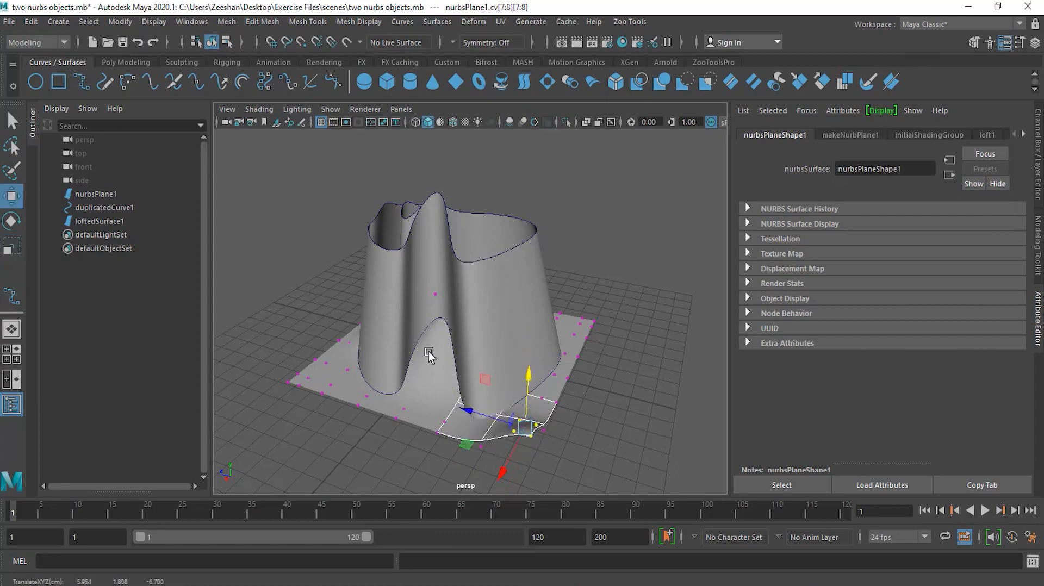
- Select control vertices along the plane's border, pull them outward, then return to object mode and deselect the plane
left_click_drag(597, 353, 575, 431)
left_click_drag(497, 416, 550, 426, "alt")
left_click_drag(496, 383, 354, 391, "alt")
left_click_drag(290, 337, 397, 402)
left_click_drag(311, 379, 245, 386)
right_click_drag(318, 266, 382, 247)
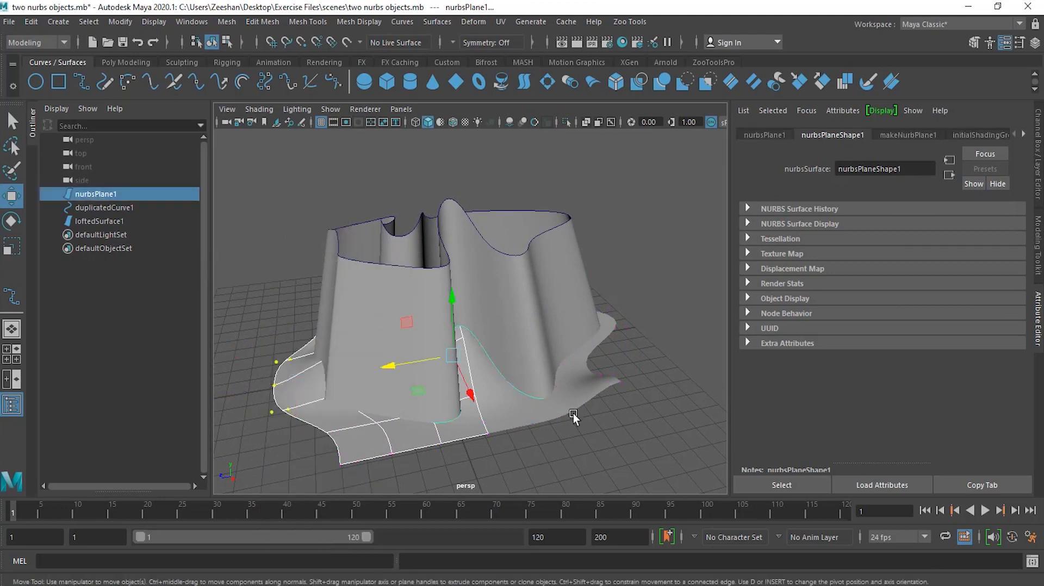
left_click(579, 417)
left_click_drag(583, 423, 621, 373, "alt")
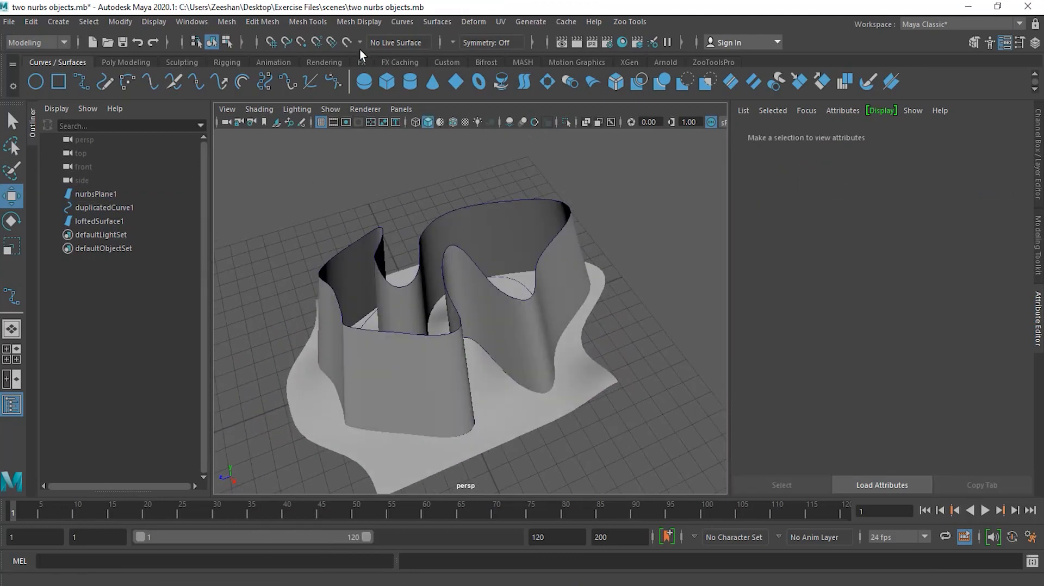
- Examine the lofted wall and the reshaped plane beneath it from several angles and distances
left_click_drag(534, 346, 459, 289, "alt")
right_click_drag(459, 289, 463, 293, "alt")
mouse_move(462, 293)
left_mouse_down("alt")
mouse_move(487, 315)
mouse_move(468, 311)
left_mouse_up("alt")
middle_click_drag(468, 311, 479, 375, "alt")
left_click_drag(478, 375, 434, 348, "alt")
left_click_drag(332, 326, 529, 267, "alt")
left_click_drag(595, 330, 498, 332, "alt")
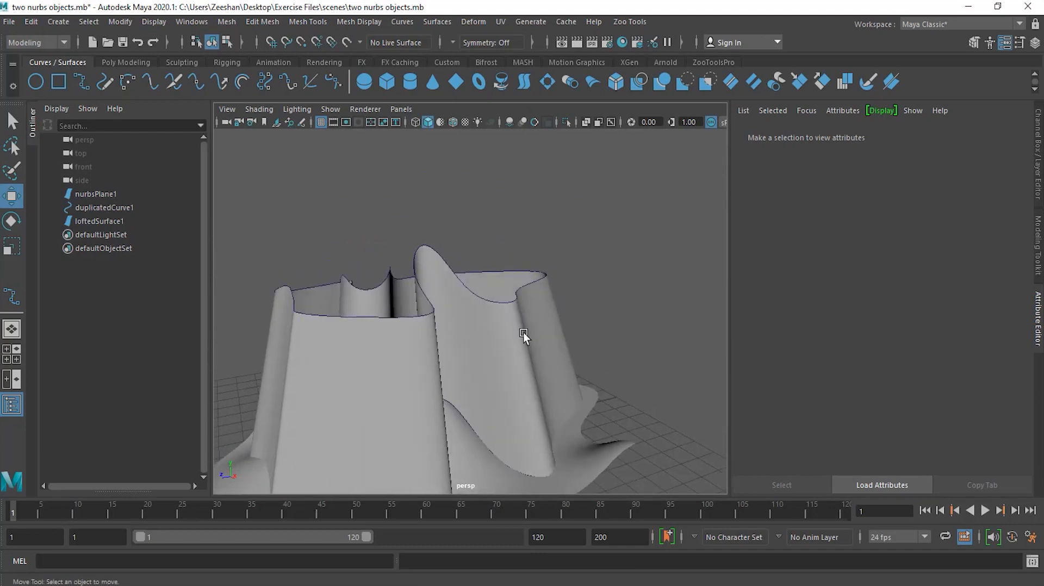
right_click_drag(523, 332, 504, 417, "alt")
left_click_drag(504, 416, 501, 367, "alt")
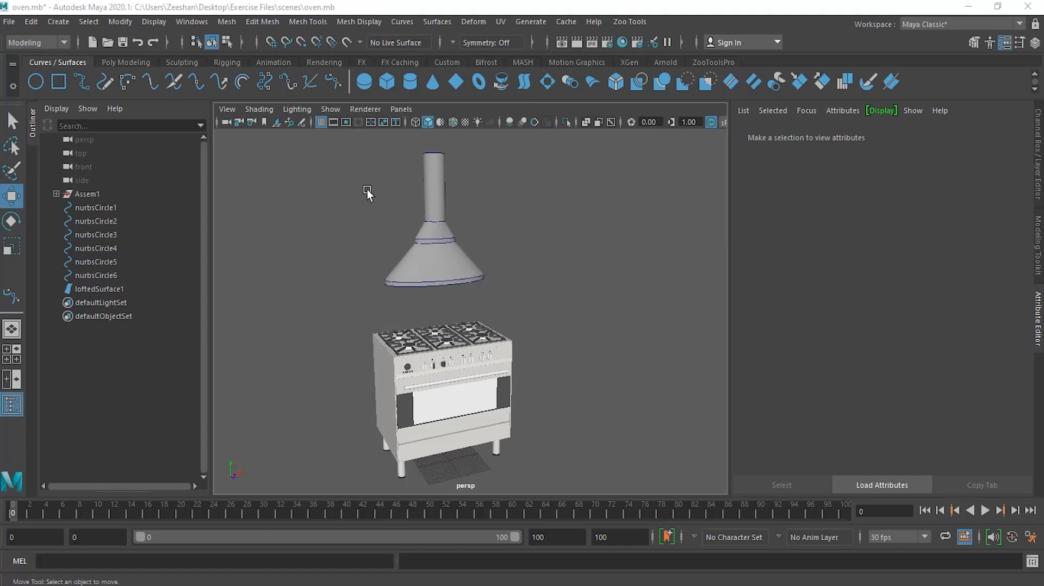
right_click_drag(368, 198, 560, 419, "alt")
right_click_drag(422, 246, 435, 263, "alt")
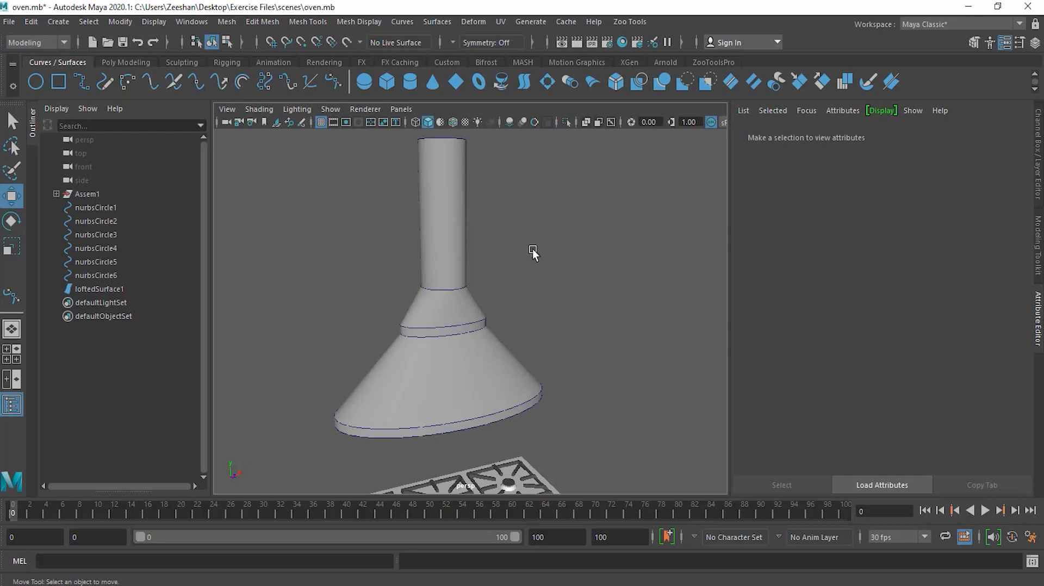
right_click_drag(543, 246, 364, 277, "alt")
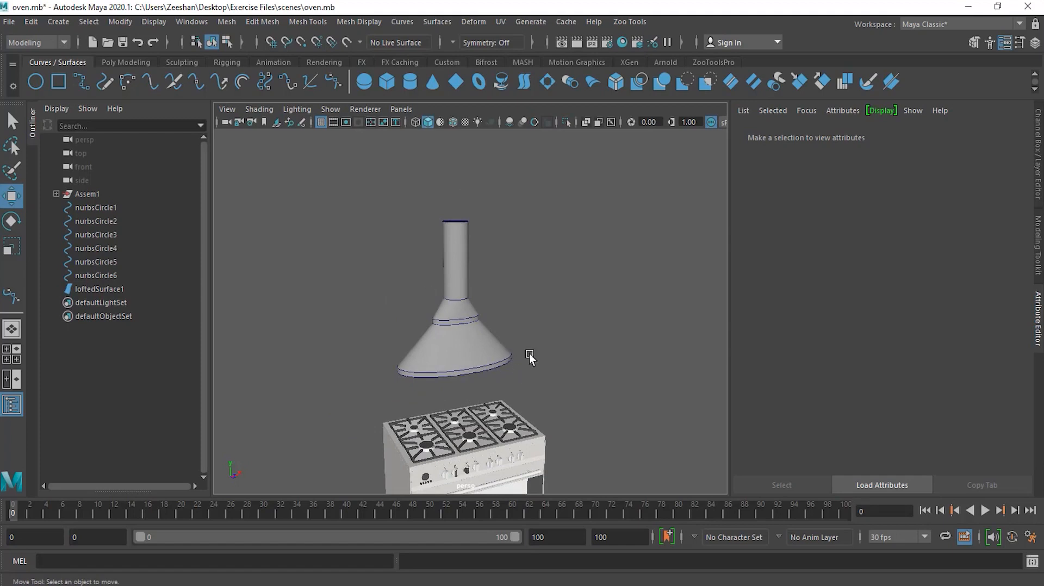
left_click(401, 109)
mouse_move(432, 151)
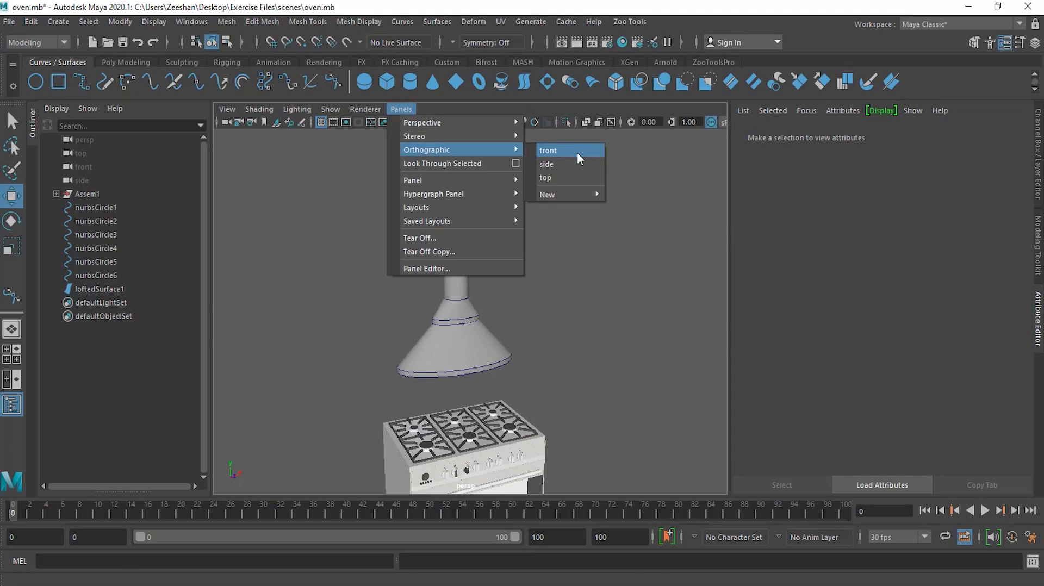
left_click(575, 248)
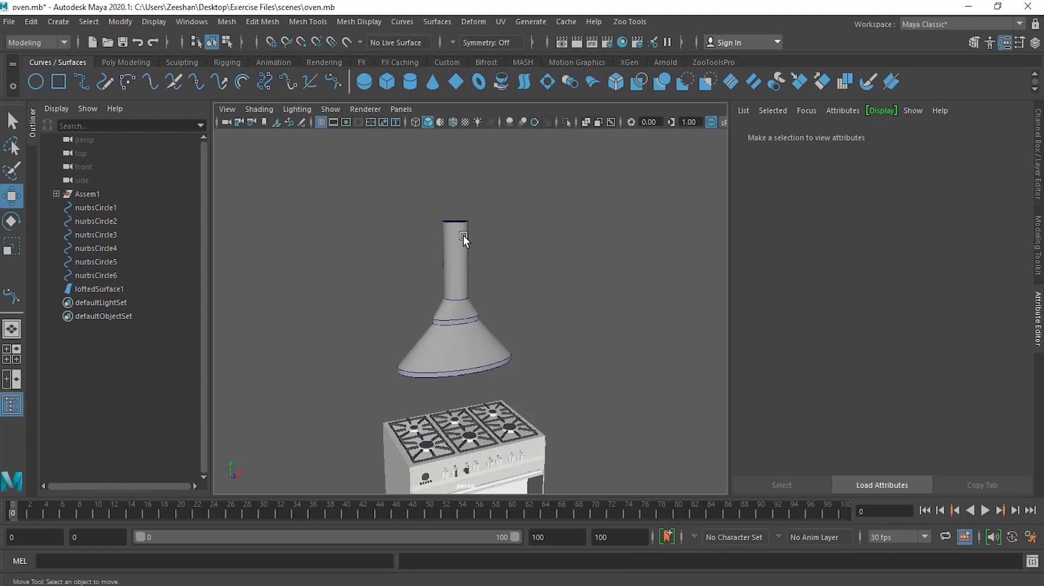
- Switch to the front orthographic view and frame the vertical pipe of the oven hood
left_click(400, 109)
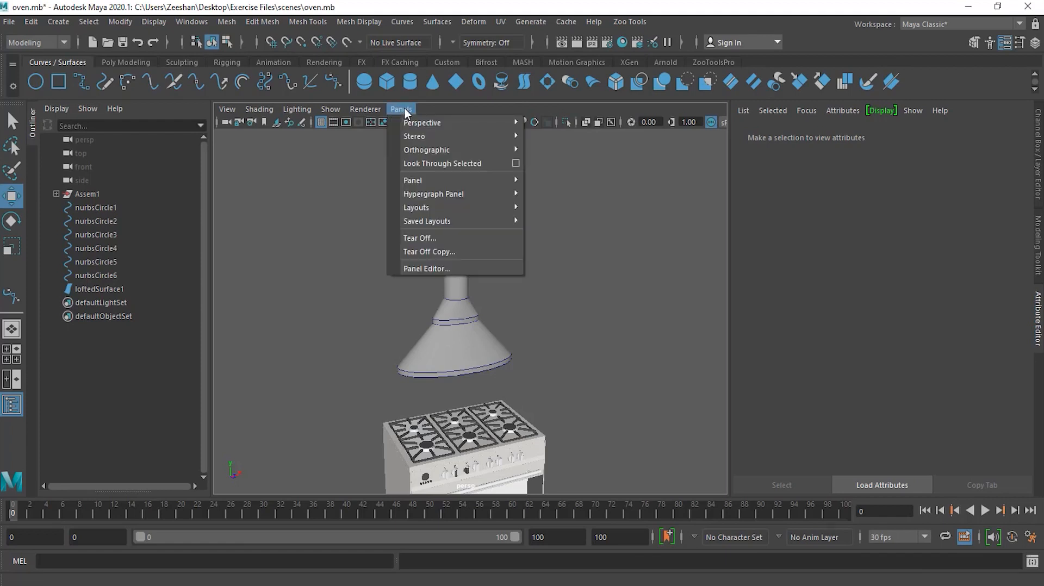
mouse_move(435, 150)
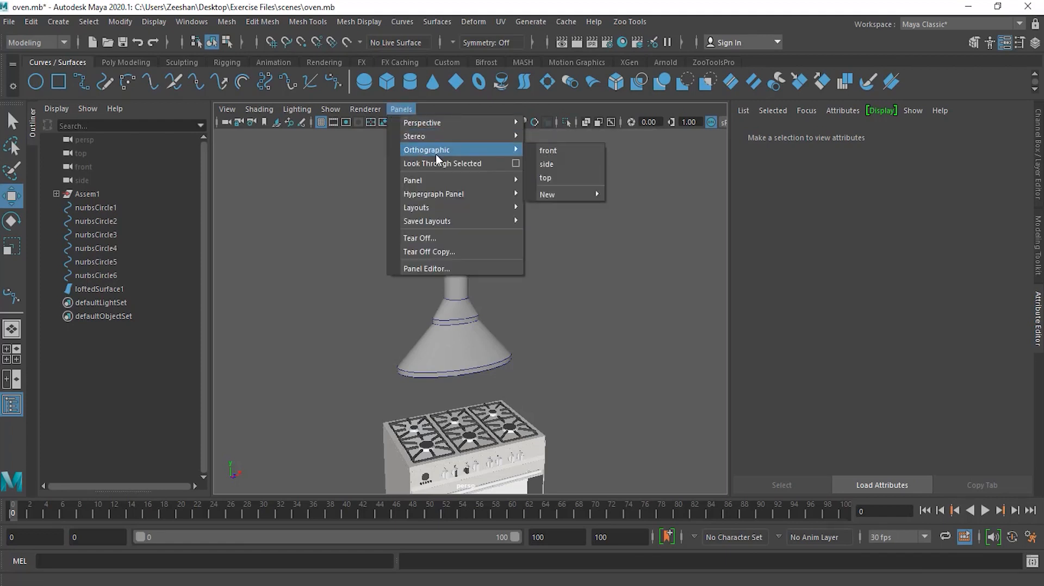
left_click(552, 151)
scroll(466, 255, "up", 10)
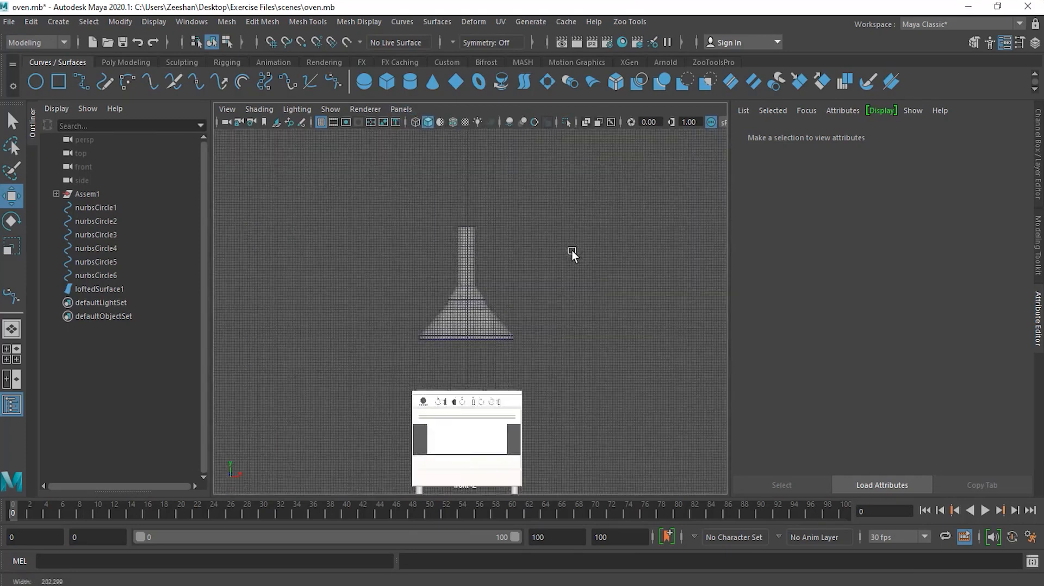
middle_click_drag(556, 218, 536, 298, "alt")
scroll(563, 208, "up", 4)
middle_click_drag(598, 204, 577, 236, "alt")
scroll(544, 237, "up", 2)
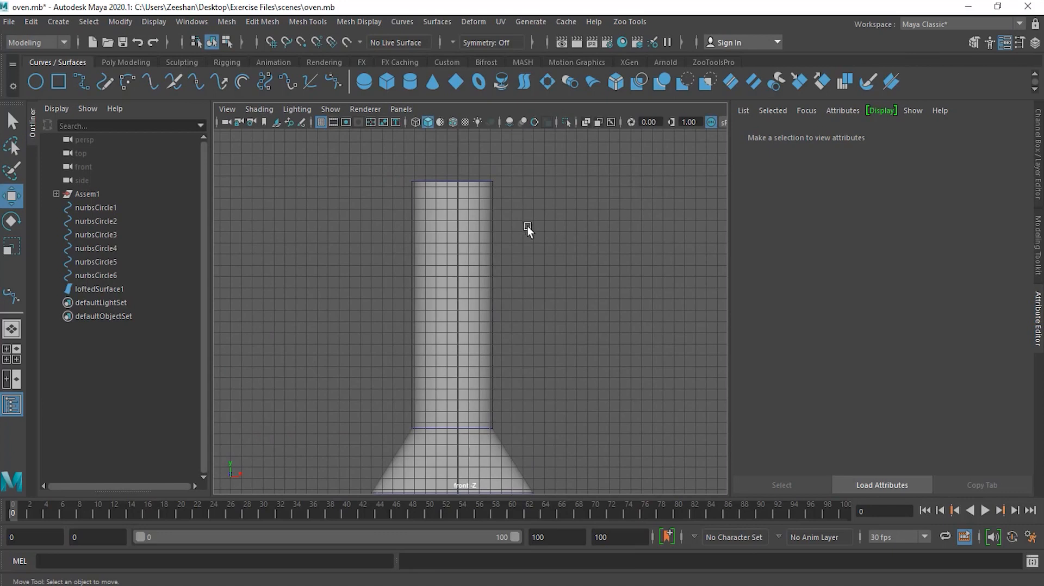
right_click_drag(506, 222, 586, 217, "alt")
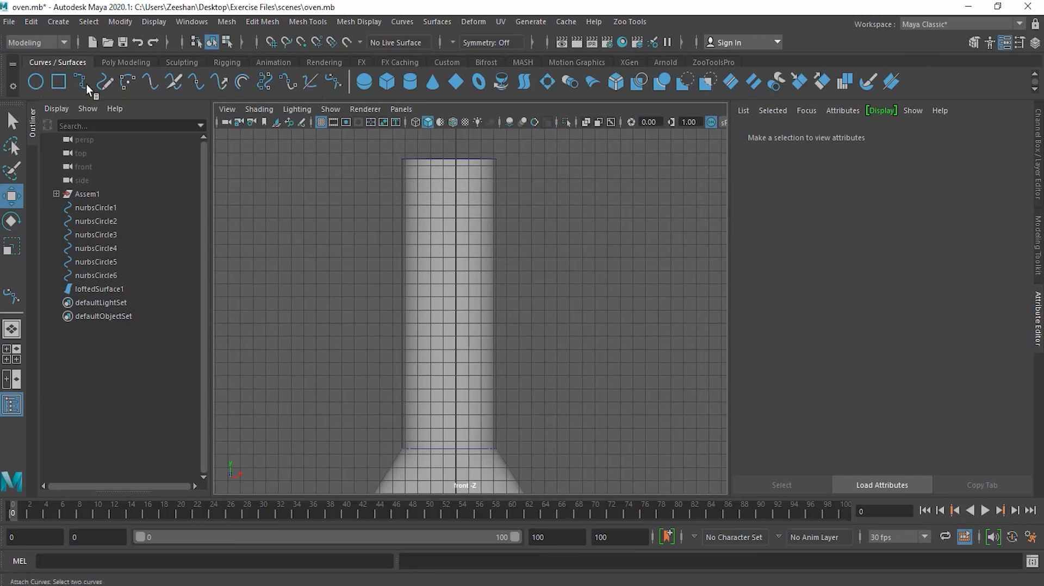
- Draw a NURBS circle over the hood's vertical pipe and move it to the pipe's centre near its upper end
left_click(37, 83)
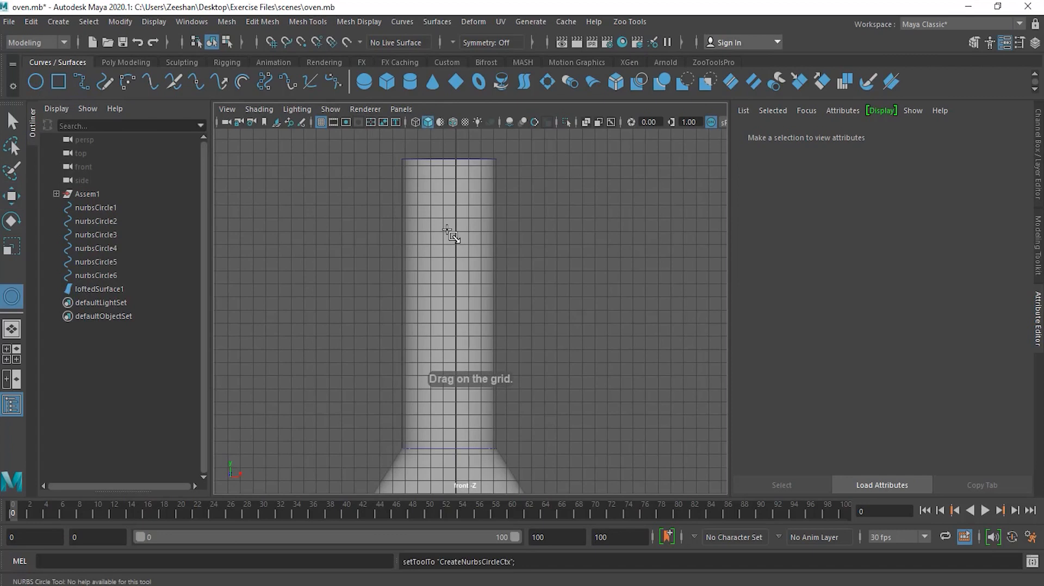
left_click_drag(433, 210, 456, 235)
key("w")
left_click_drag(464, 243, 478, 210)
left_click_drag(452, 158, 454, 186)
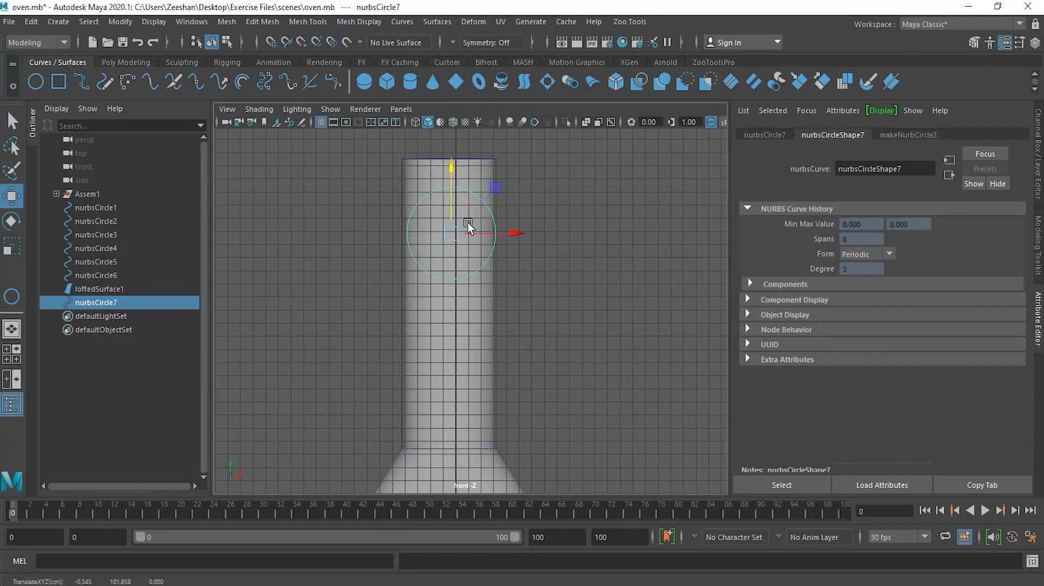
- Scale the circle uniformly to about 0.69 and raise it slightly to a height of about 102.1 cm on the pipe
key("r")
left_click_drag(462, 237, 432, 237)
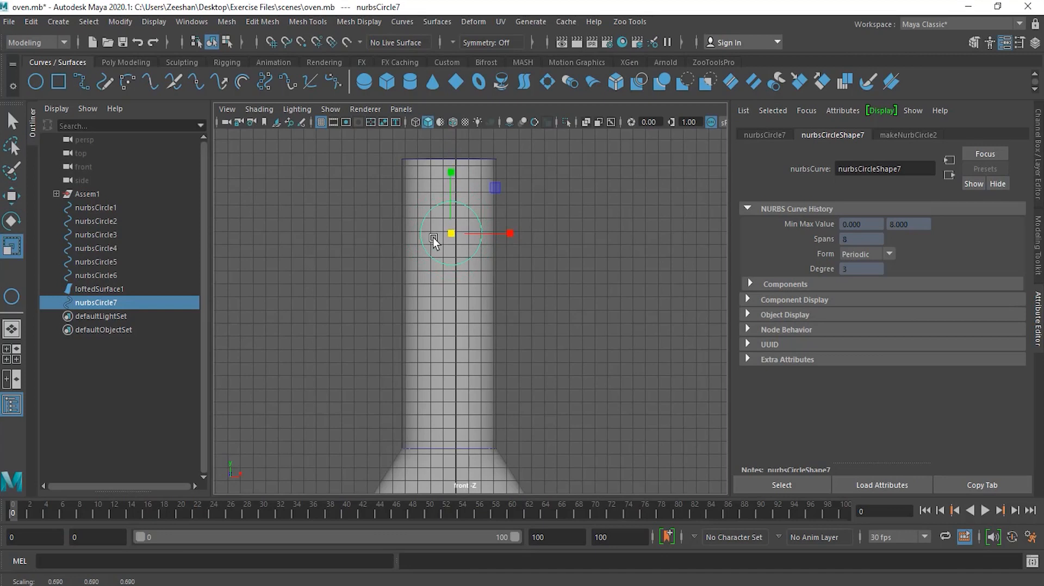
key("w")
left_click_drag(448, 200, 451, 182)
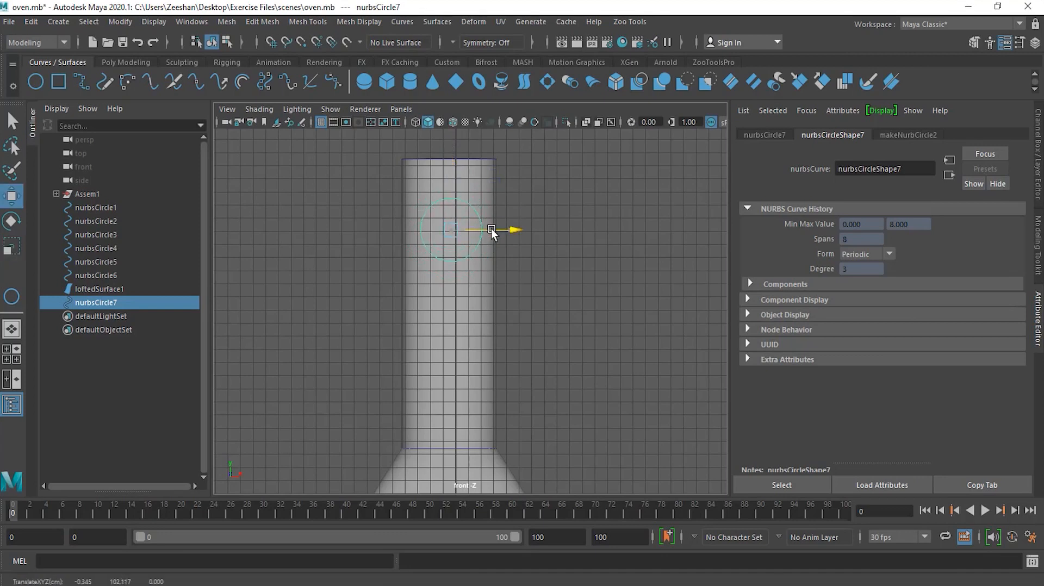
- Examine the circle's position relative to the hood pipe from several angles in the perspective view
left_click(402, 109)
mouse_move(423, 122)
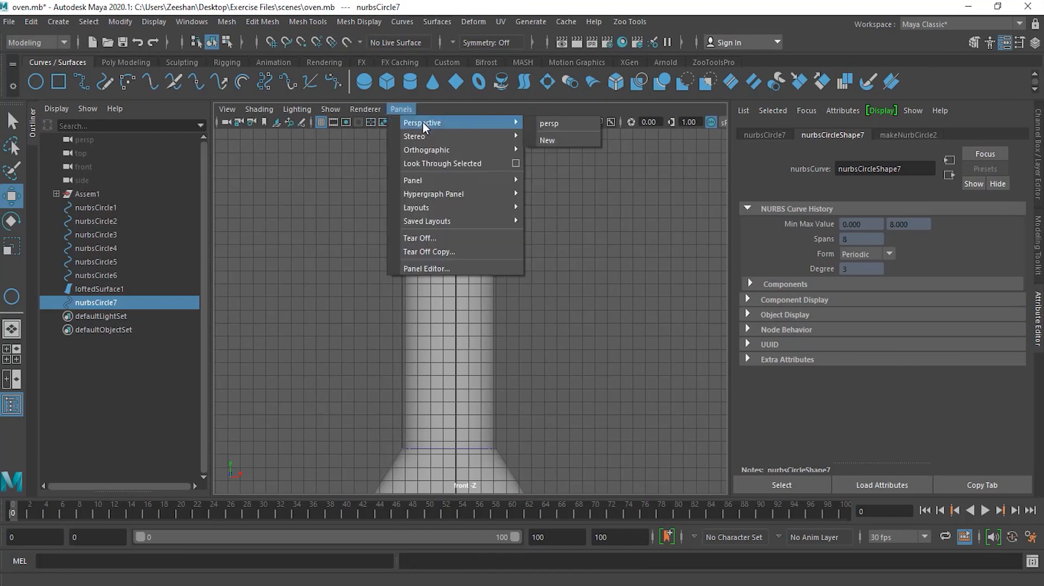
left_click(549, 123)
mouse_move(496, 243)
left_mouse_down("alt")
mouse_move(553, 286)
mouse_move(496, 252)
left_mouse_up("alt")
right_click_drag(495, 247, 582, 242, "alt")
middle_click_drag(583, 242, 569, 318, "alt")
left_click_drag(568, 319, 478, 332, "alt")
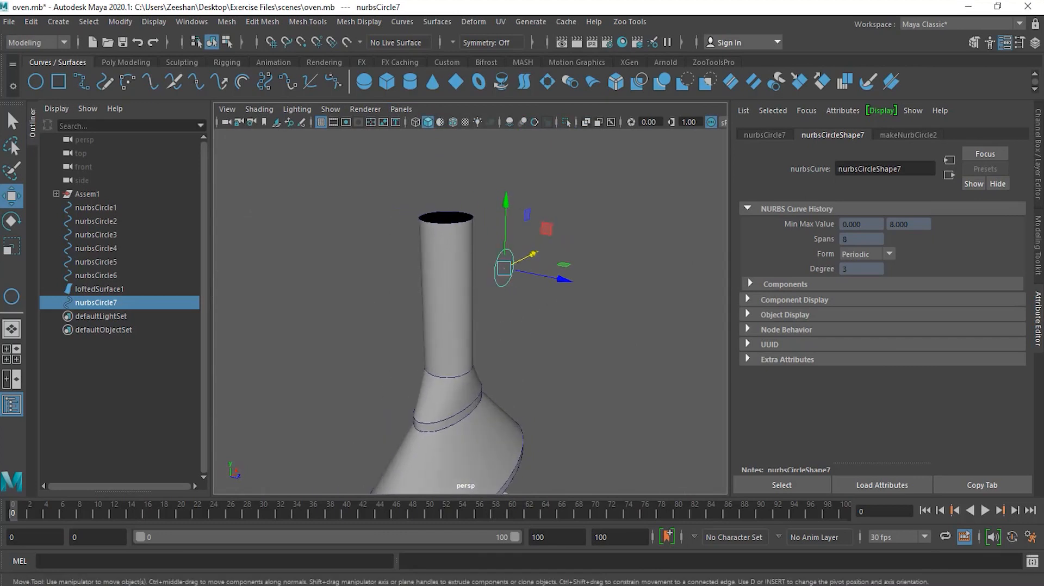
left_click_drag(553, 220, 507, 310, "alt")
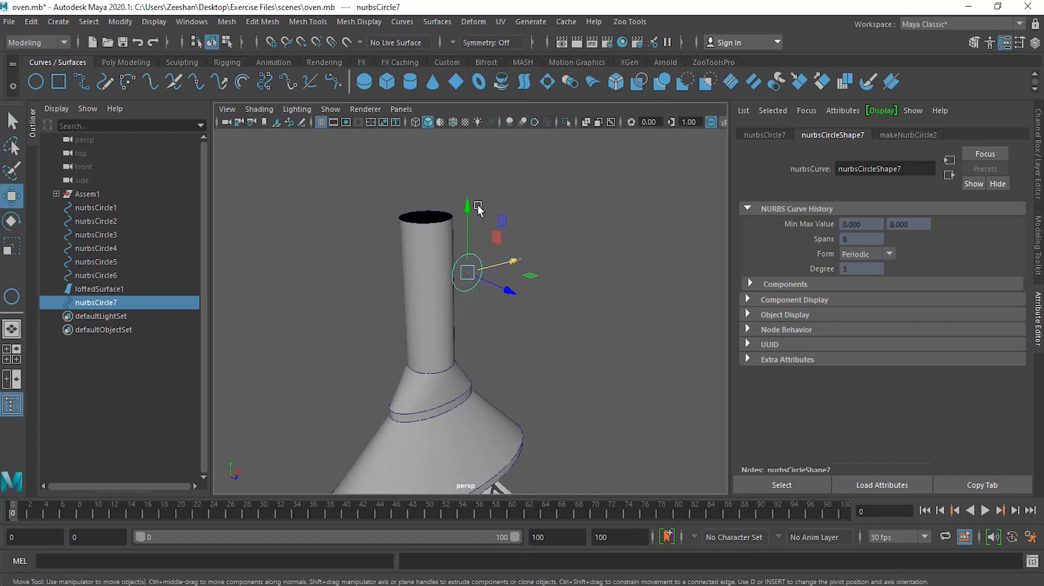
- In the front view, select the lofted hood surface and the circle, and project the curve onto the surface
left_click(401, 108)
mouse_move(441, 150)
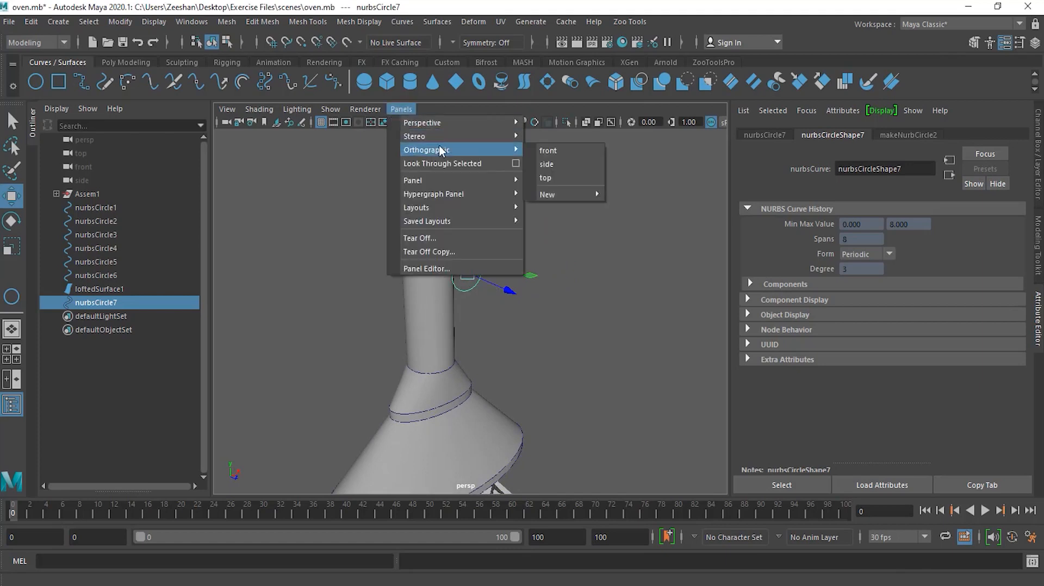
left_click(560, 148)
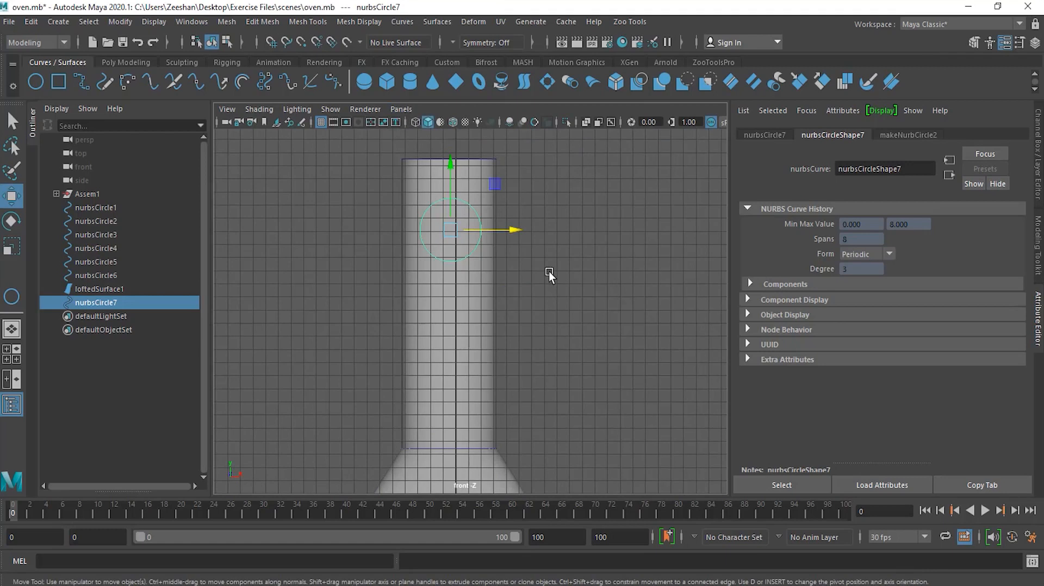
left_click(491, 289)
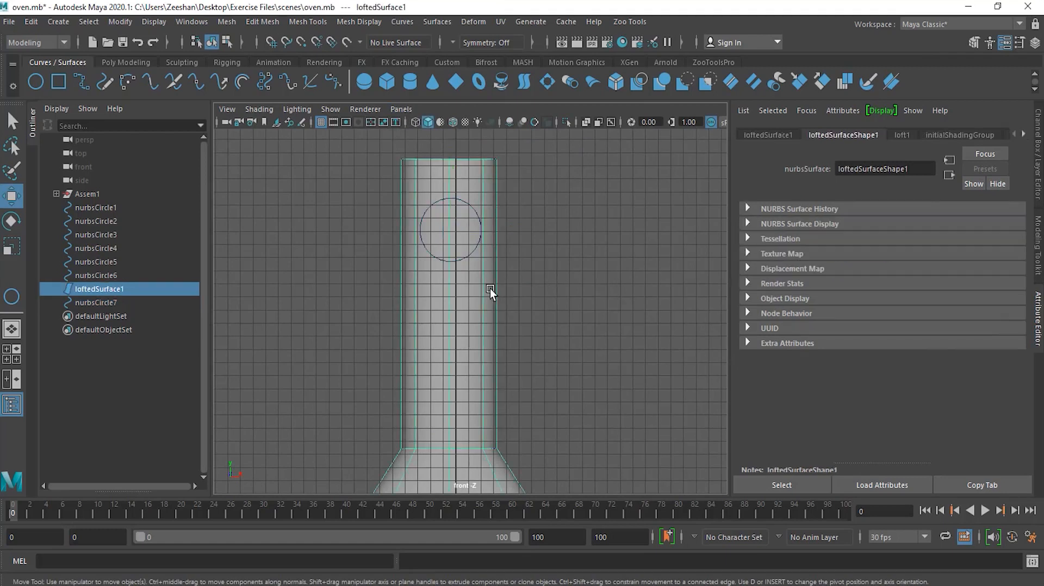
left_click(470, 254, "shift")
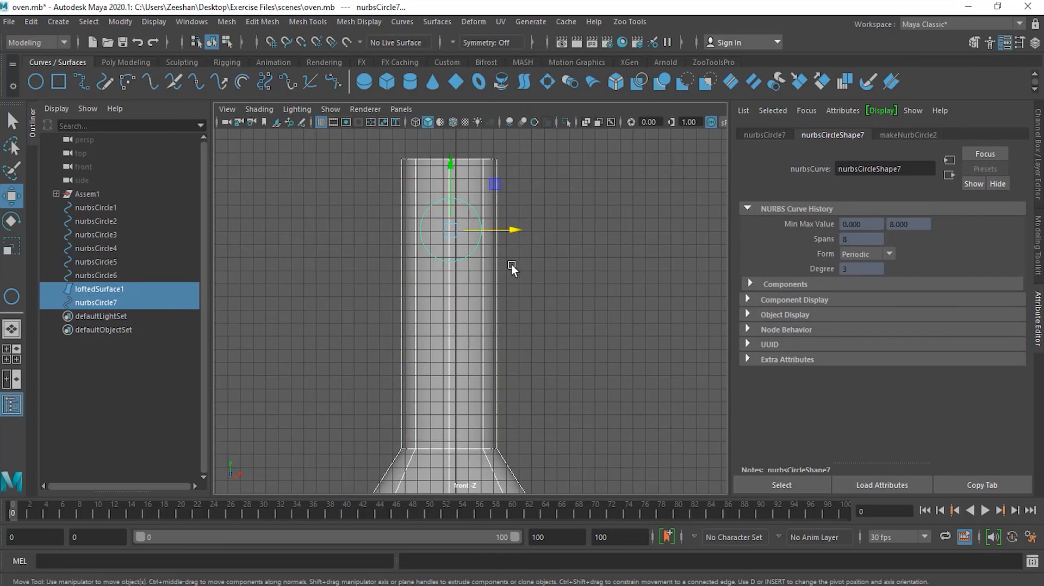
left_click(437, 22)
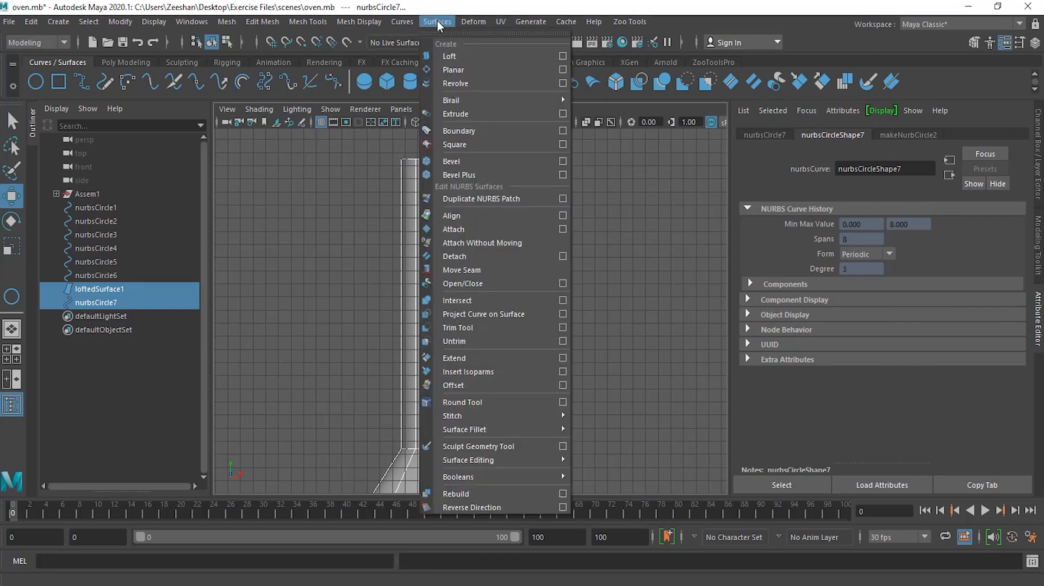
left_click(488, 315)
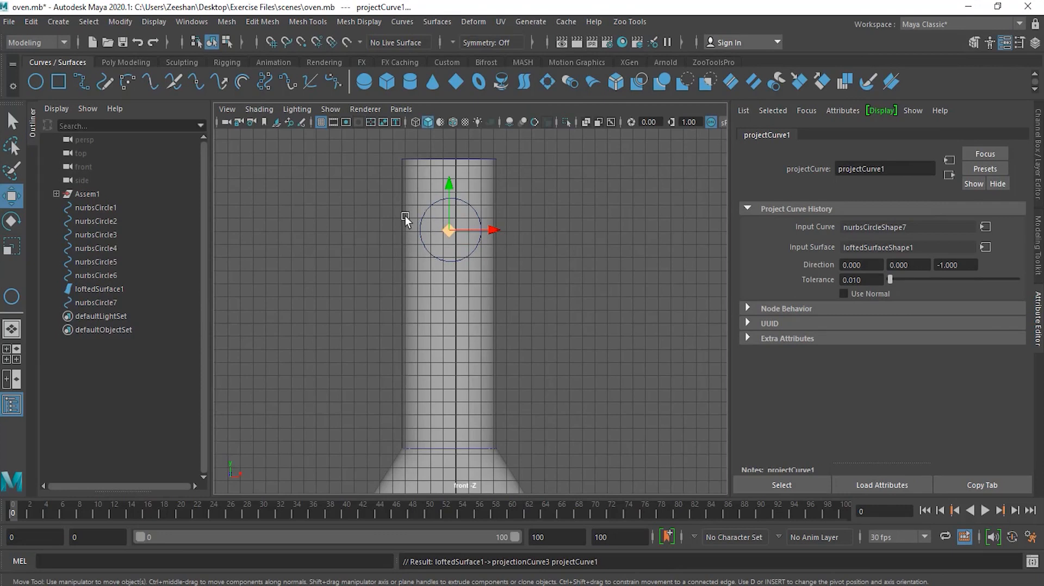
- Examine the projected circle on the pipe's surface close up in the perspective view
left_click(412, 109)
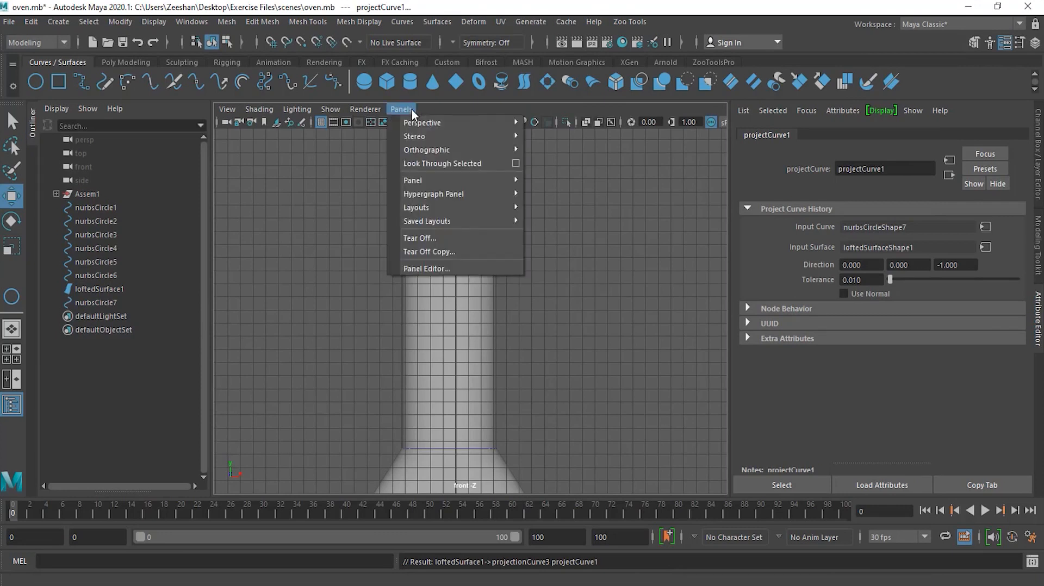
mouse_move(444, 124)
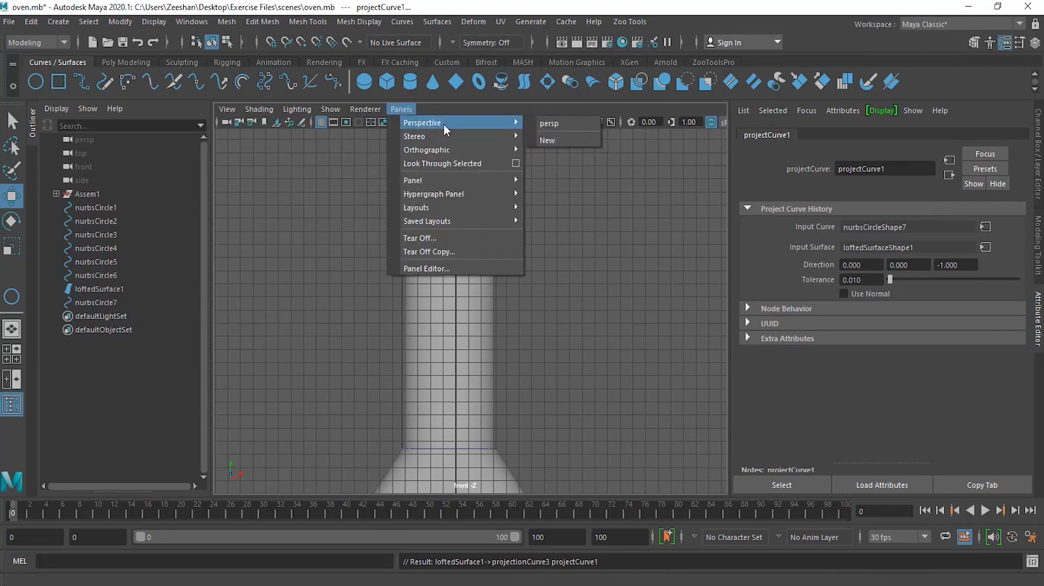
left_click(552, 123)
left_click_drag(448, 305, 496, 250, "alt")
left_click_drag(566, 258, 445, 292, "alt")
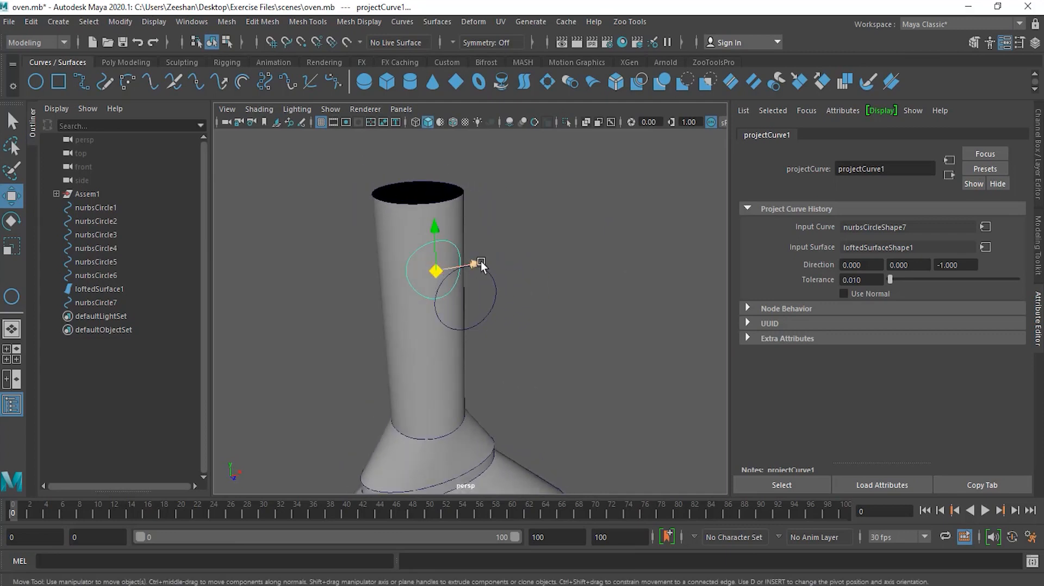
mouse_move(508, 284)
left_mouse_down("alt")
mouse_move(527, 288)
mouse_move(505, 287)
left_mouse_up("alt")
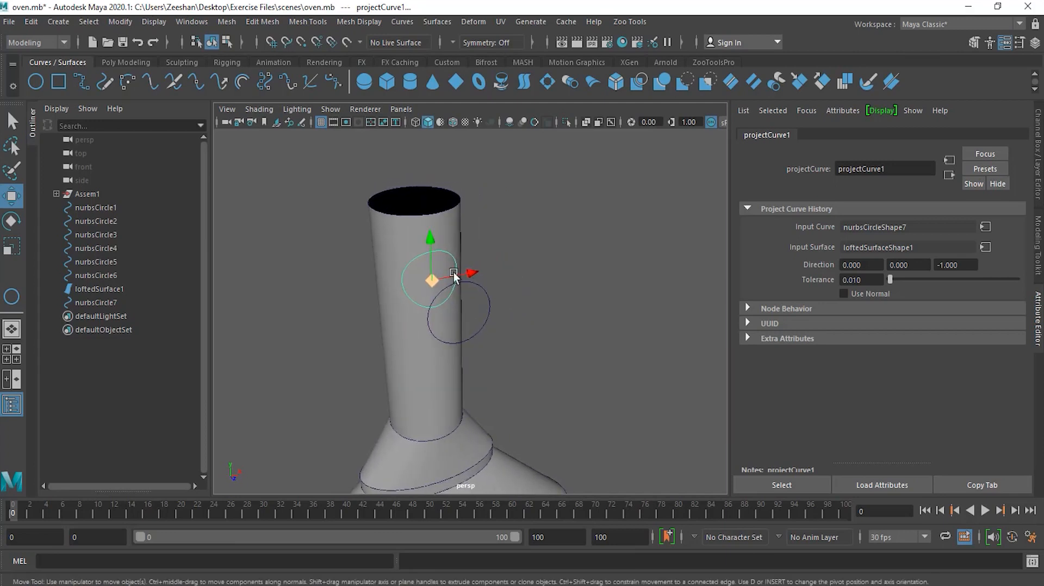
- Try sliding the projected curve along the pipe's surface in both directions, and undo the moves
mouse_move(429, 247)
left_mouse_down()
mouse_move(440, 293)
mouse_move(435, 244)
left_mouse_up()
mouse_move(474, 272)
left_mouse_down()
mouse_move(439, 273)
mouse_move(493, 264)
mouse_move(476, 272)
left_mouse_up()
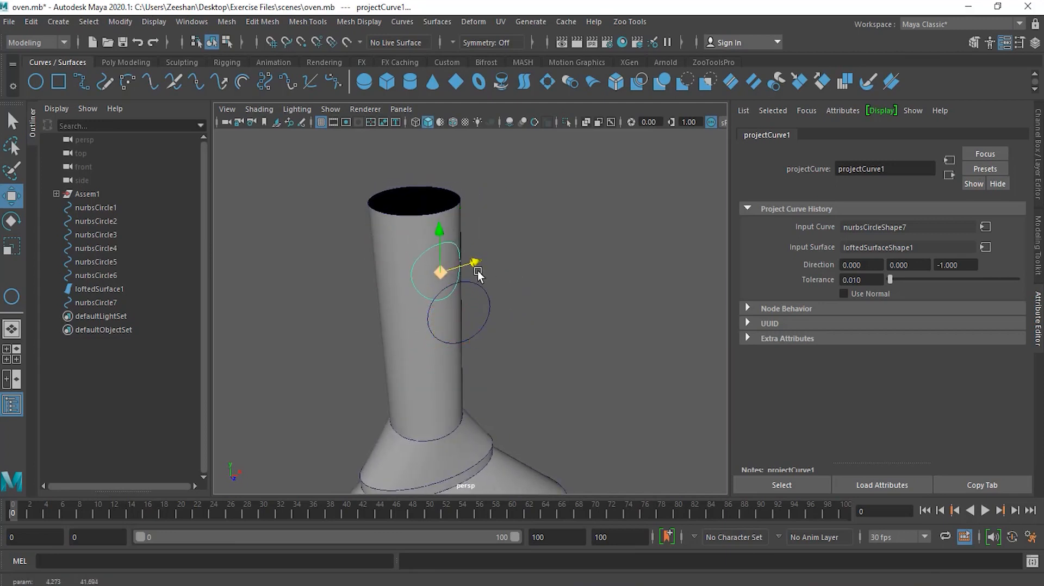
key("ctrl+z")
key("ctrl+z")
- Examine the whole hood and its projected circles on both sides of the pipe from several angles
left_click_drag(613, 326, 564, 320, "alt")
mouse_move(564, 320)
right_mouse_down("alt")
mouse_move(573, 305)
mouse_move(573, 319)
right_mouse_up("alt")
middle_click_drag(603, 293, 602, 259, "alt")
right_click_drag(609, 275, 577, 283, "alt")
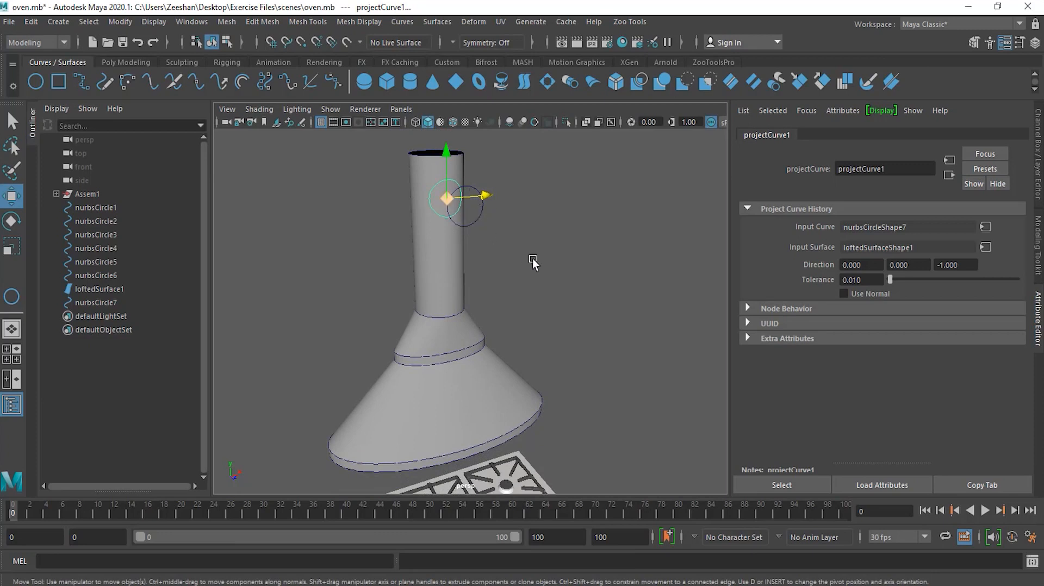
left_click_drag(533, 259, 472, 421, "alt")
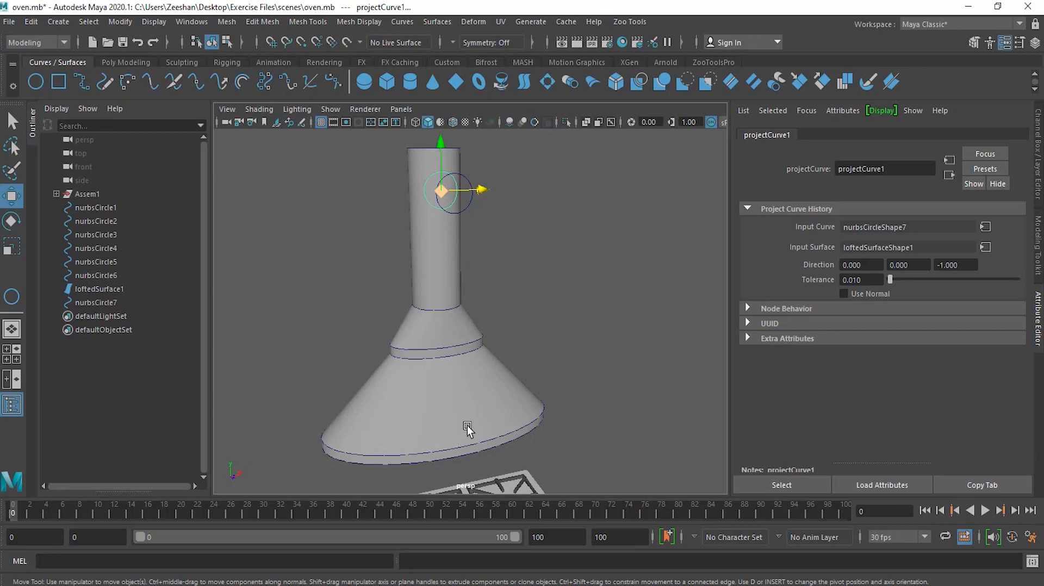
left_click_drag(579, 397, 466, 434, "alt")
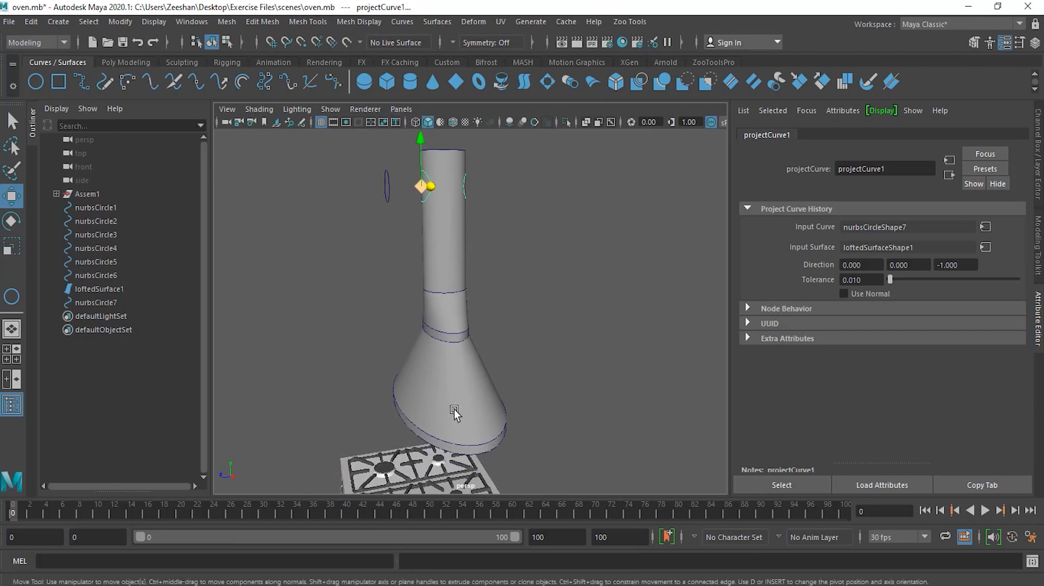
- In the side view, draw a two-point slanted Bezier curve from beside the hood's neck down to its sloping flank
left_click(402, 110)
mouse_move(413, 147)
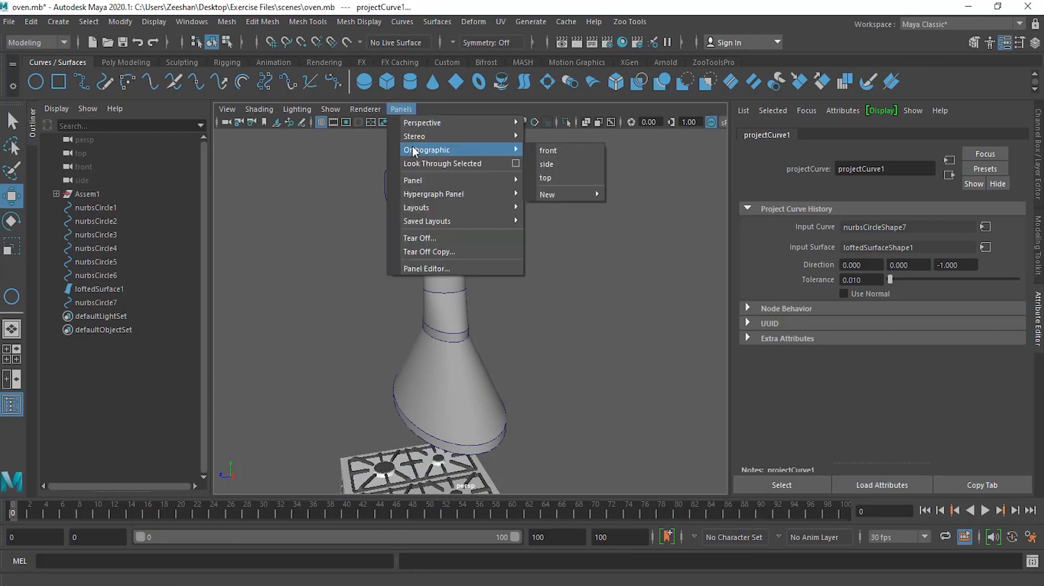
left_click(565, 161)
right_click_drag(398, 321, 491, 316, "alt")
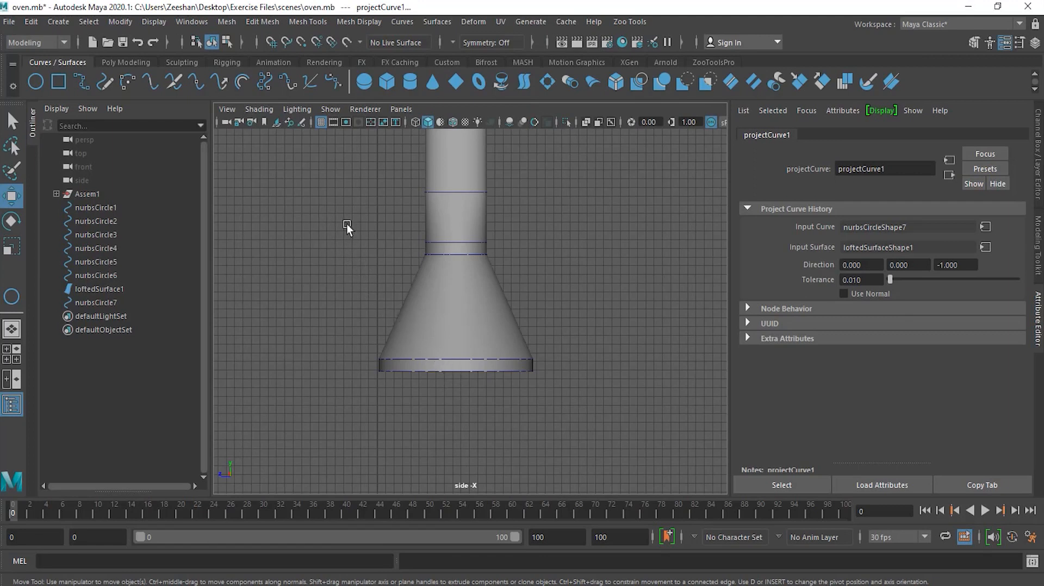
left_click(60, 21)
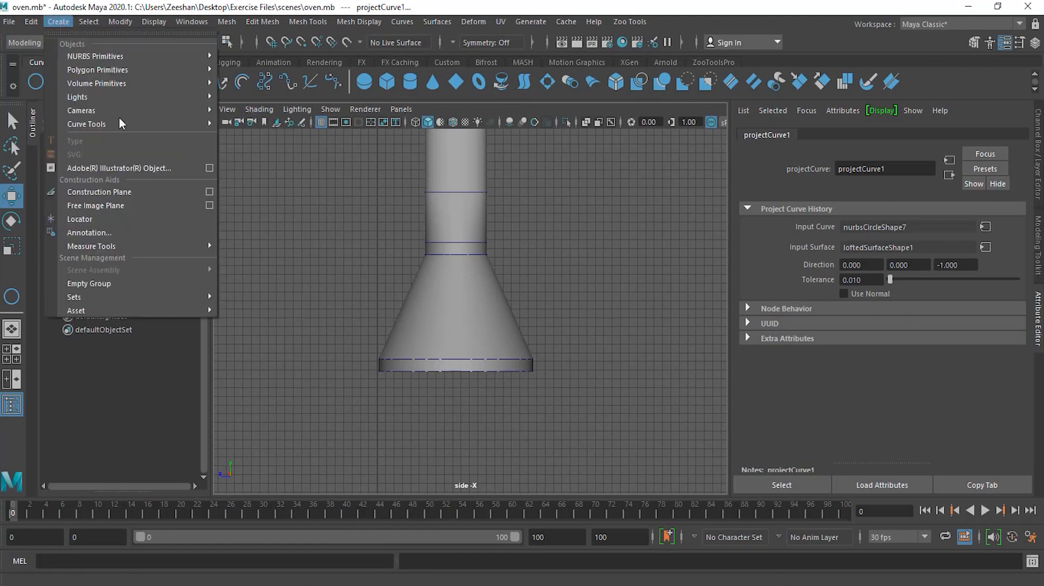
mouse_move(132, 124)
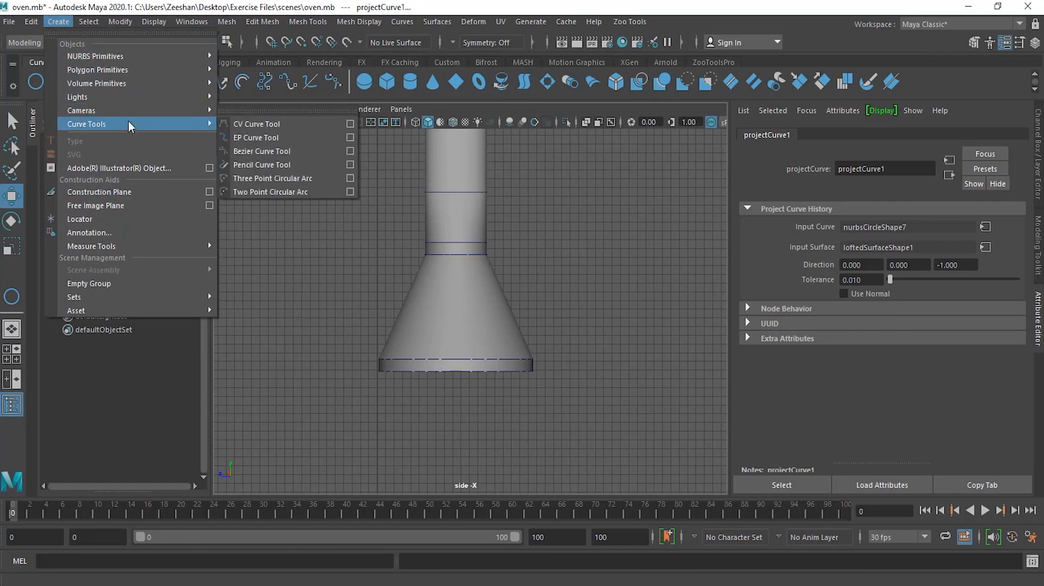
left_click(288, 151)
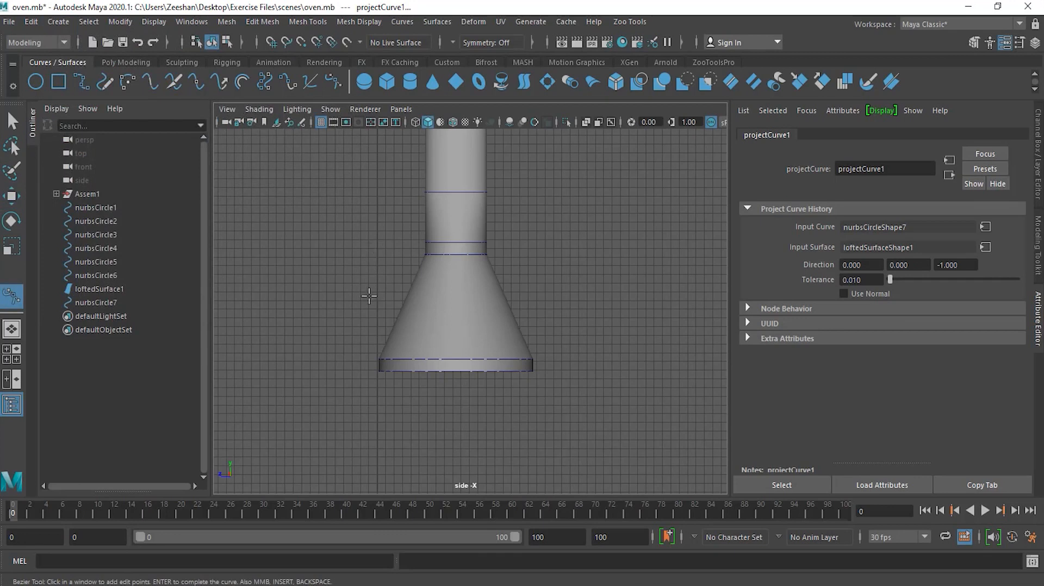
left_click(337, 236)
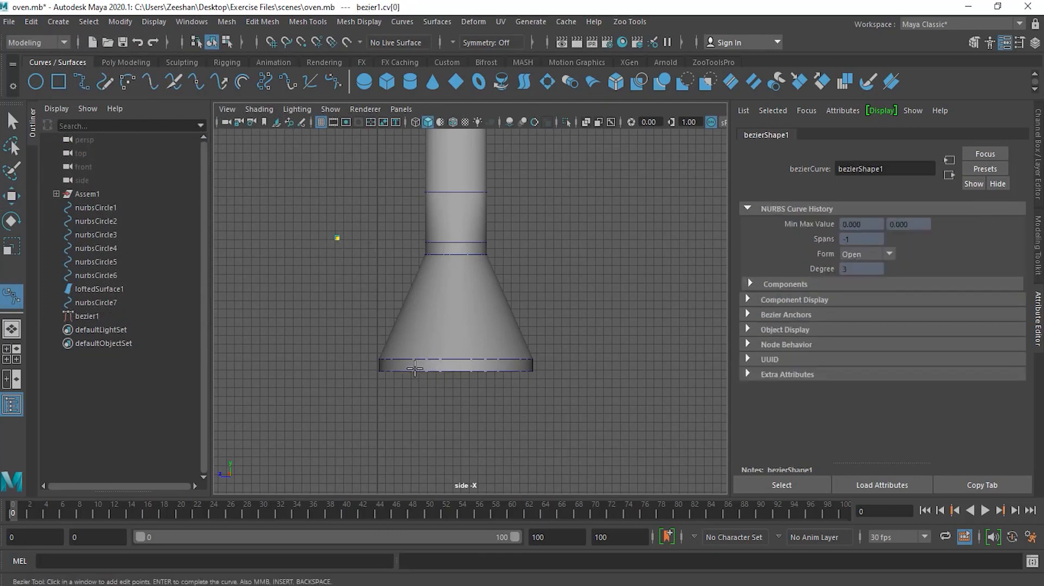
left_click(405, 372)
key("w")
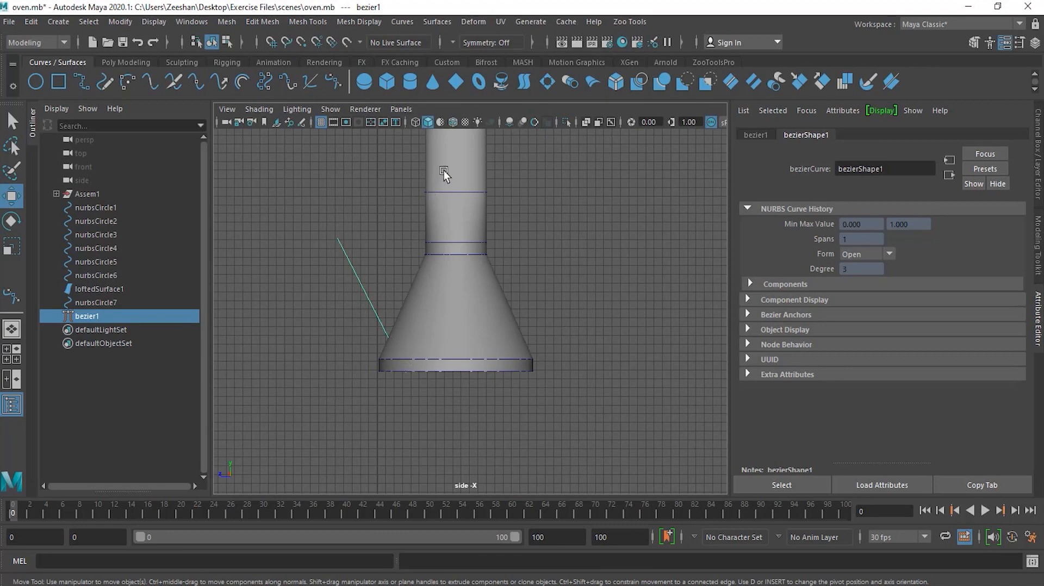
- Return to the perspective view and center the pivot of the Bezier curve
left_click(403, 110)
mouse_move(433, 122)
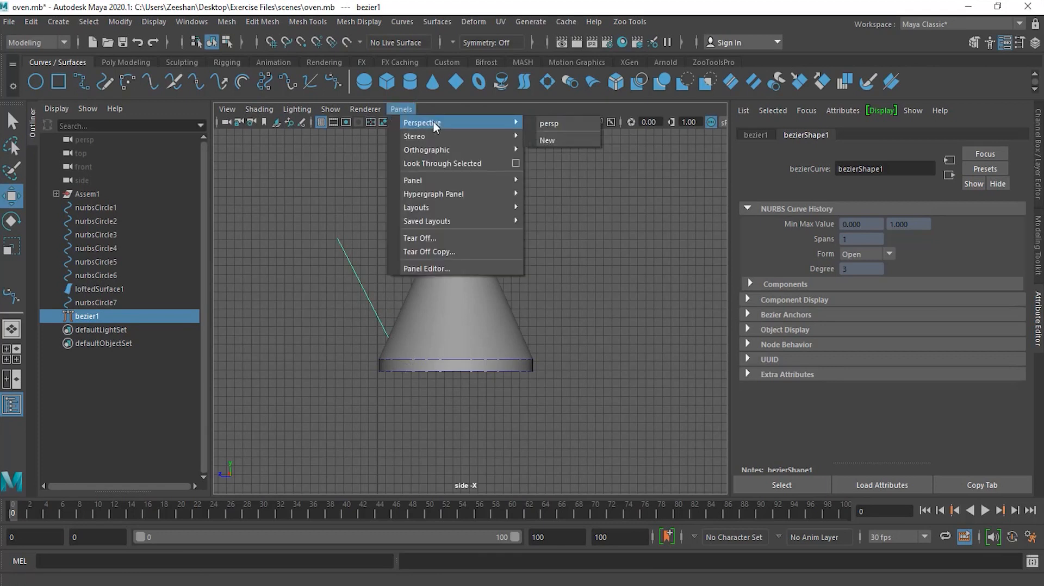
left_click(558, 123)
left_click_drag(367, 412, 412, 419, "alt")
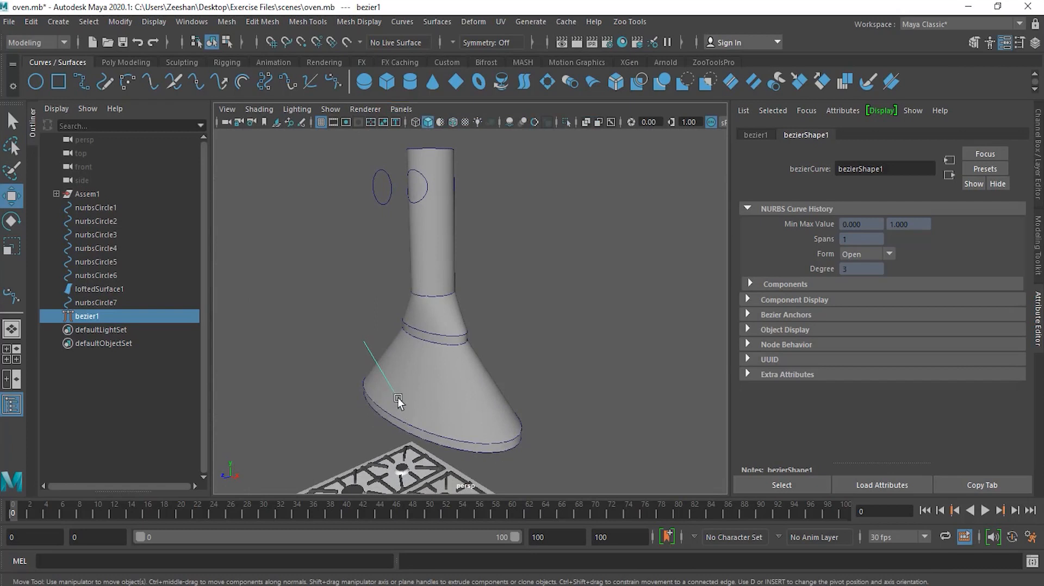
left_click_drag(401, 415, 350, 423, "alt")
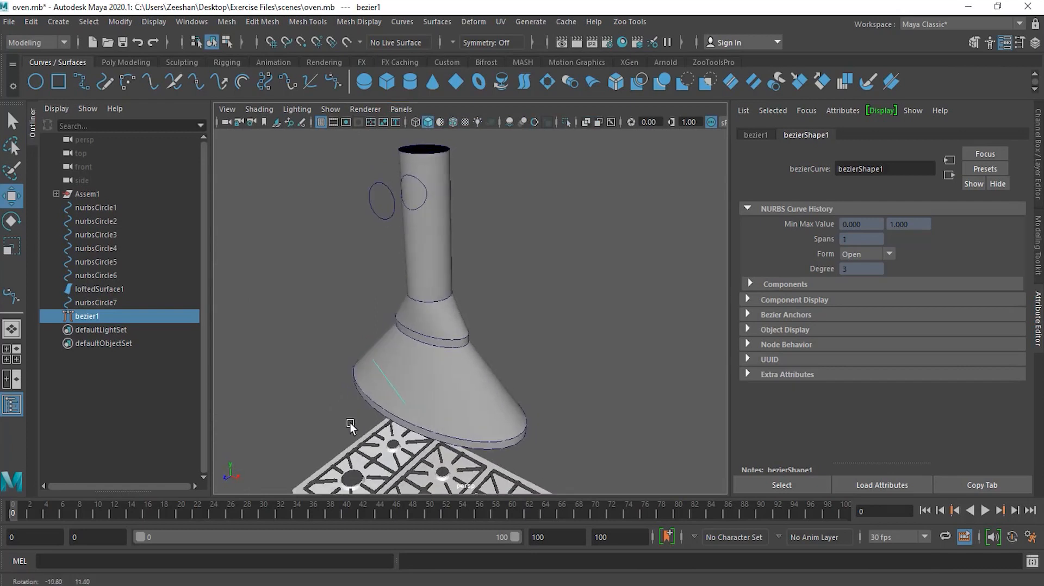
left_click(120, 21)
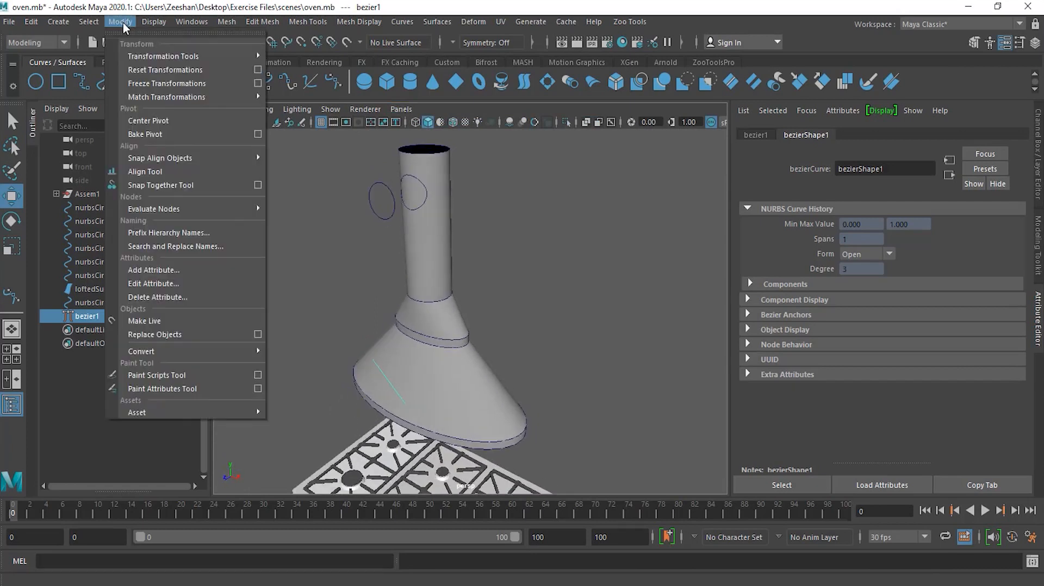
left_click(177, 118)
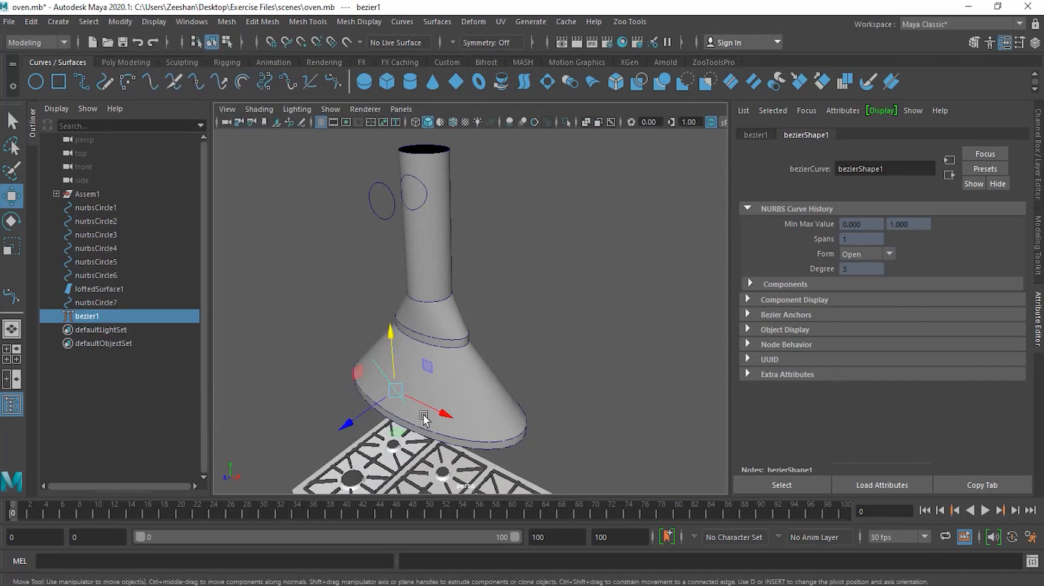
- Move the Bezier curve along the X axis to about 18.4 cm, just outside the hood's wide lower rim
left_click_drag(435, 413, 525, 480)
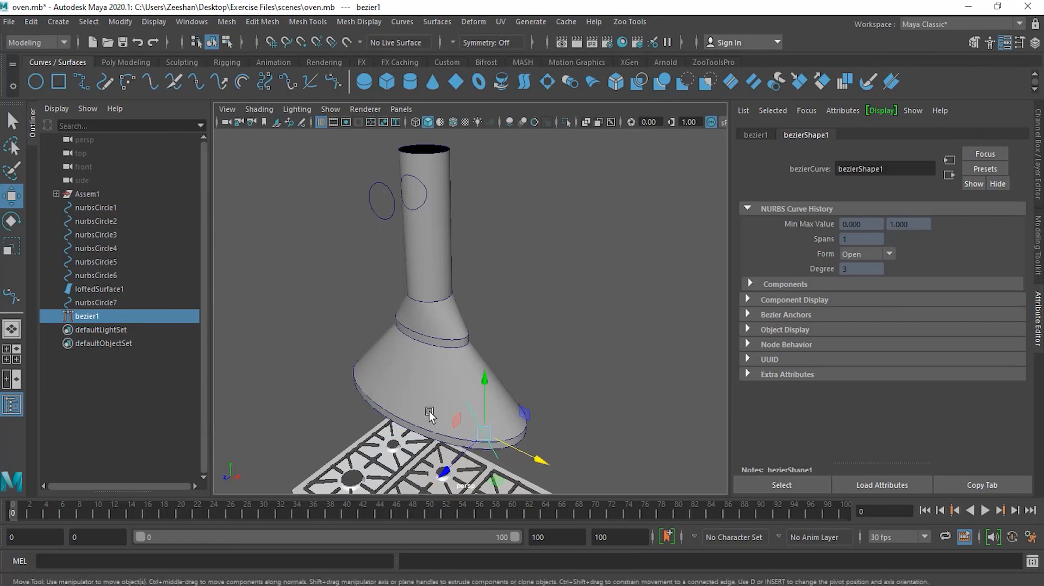
left_click_drag(534, 469, 574, 458, "alt")
left_click_drag(582, 453, 505, 438, "alt")
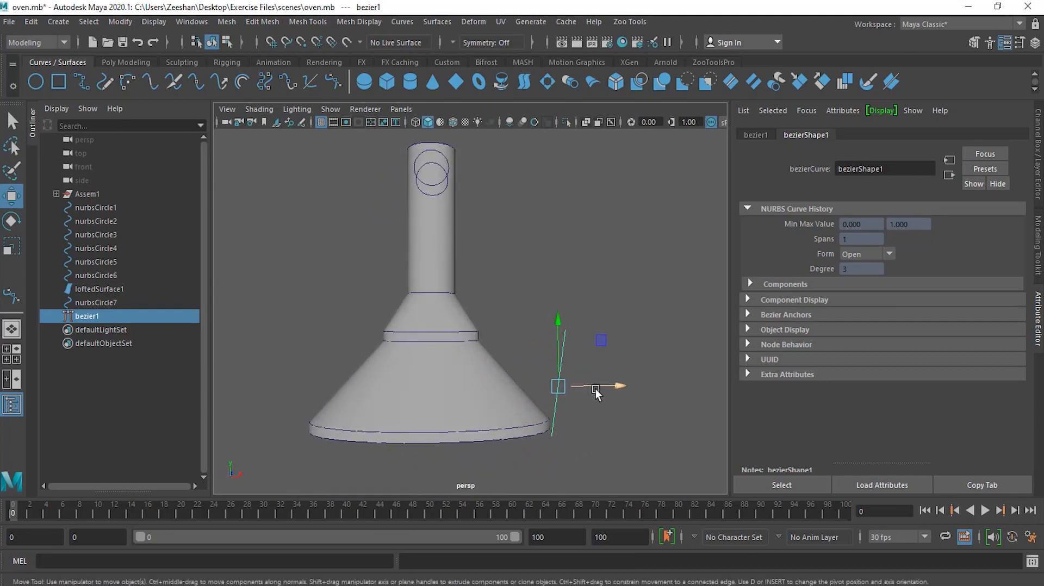
left_click_drag(608, 385, 615, 385)
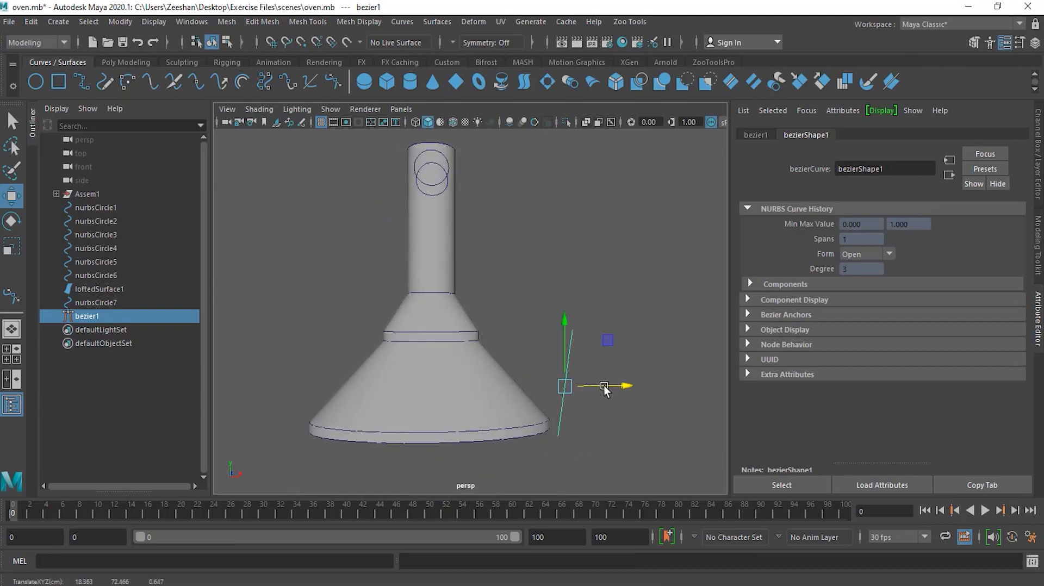
- In the side view, project the Bezier curve onto the lofted hood surface
left_click(403, 109)
mouse_move(445, 146)
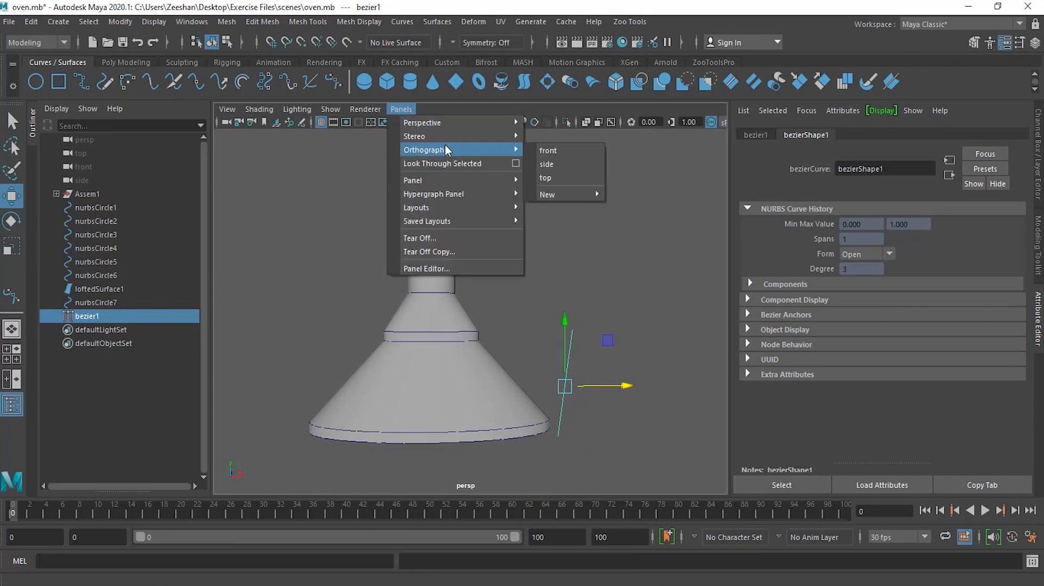
left_click(572, 165)
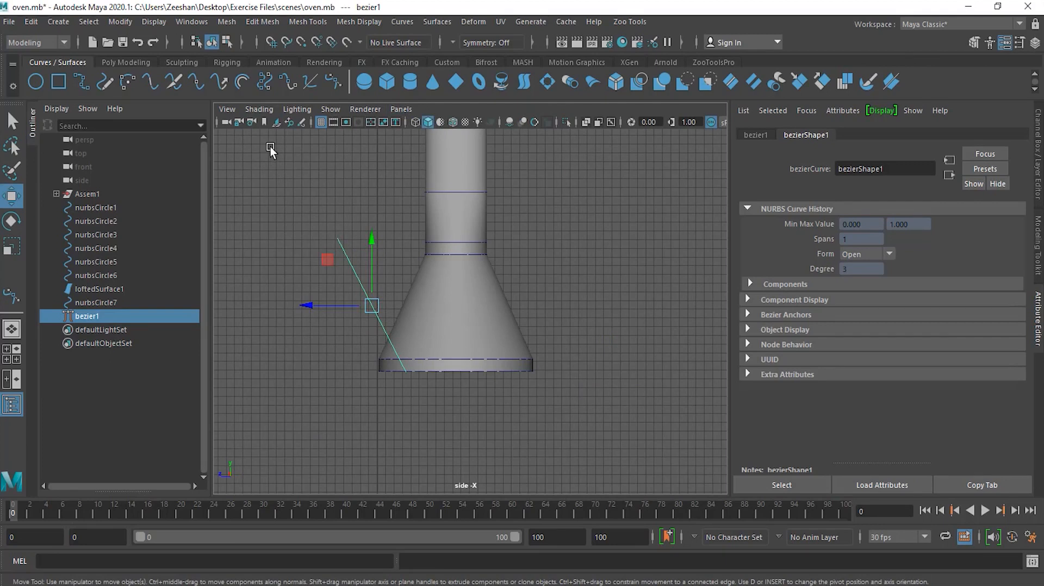
left_click(472, 311)
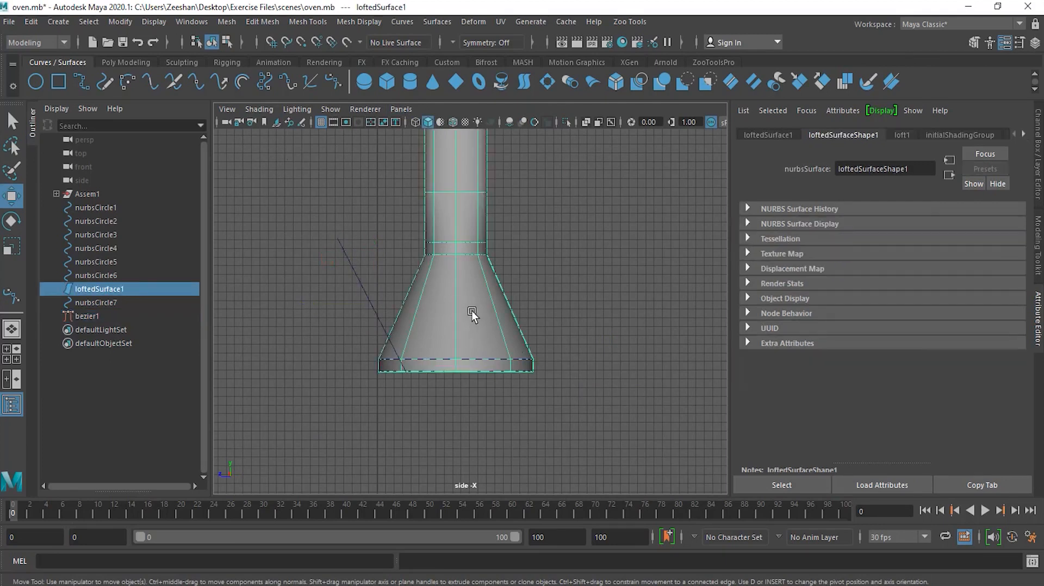
left_click(360, 280, "shift")
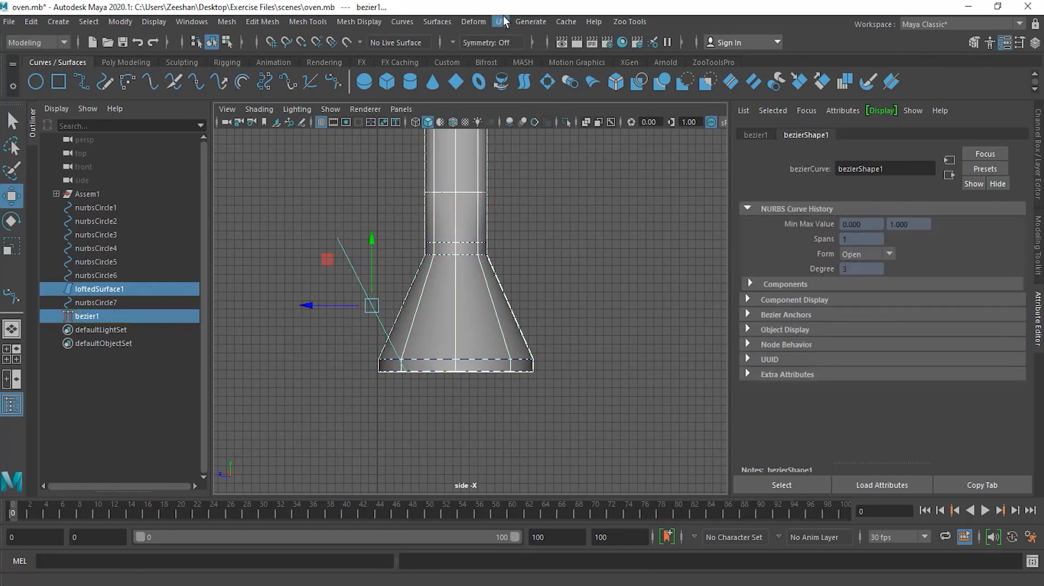
left_click(444, 23)
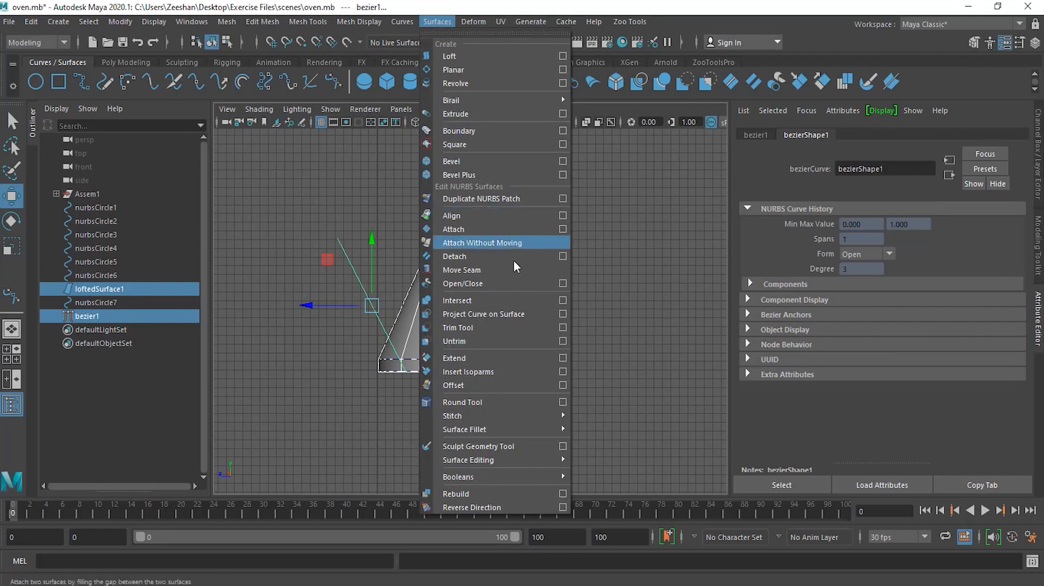
left_click(503, 318)
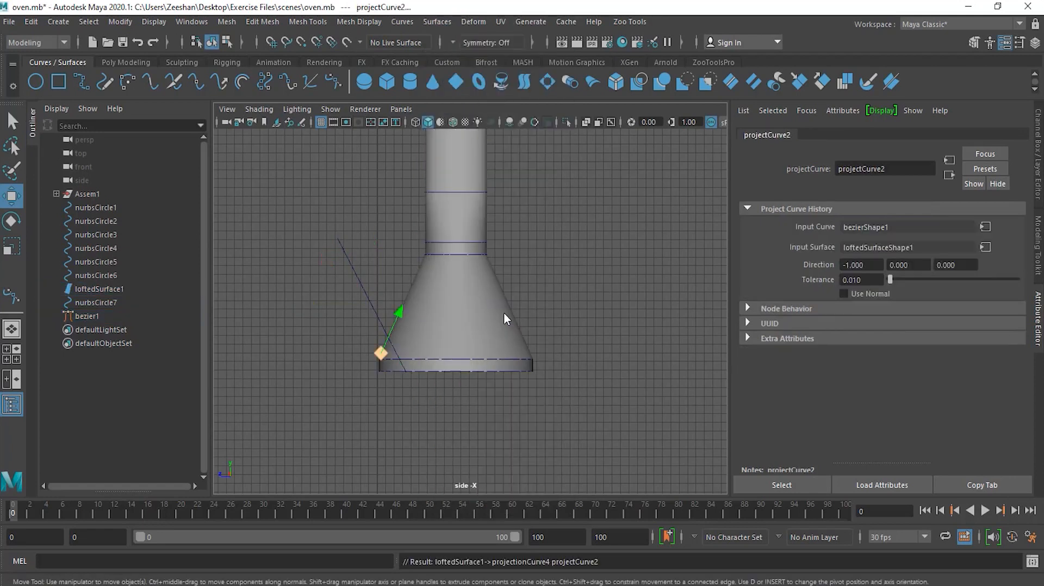
- Return the viewport to the perspective camera
left_click(406, 107)
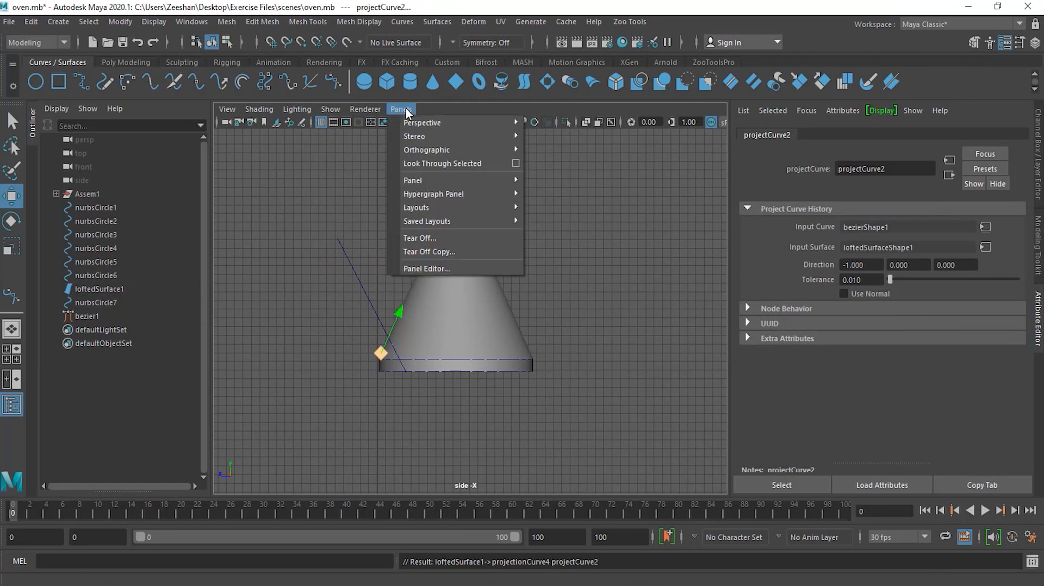
mouse_move(422, 148)
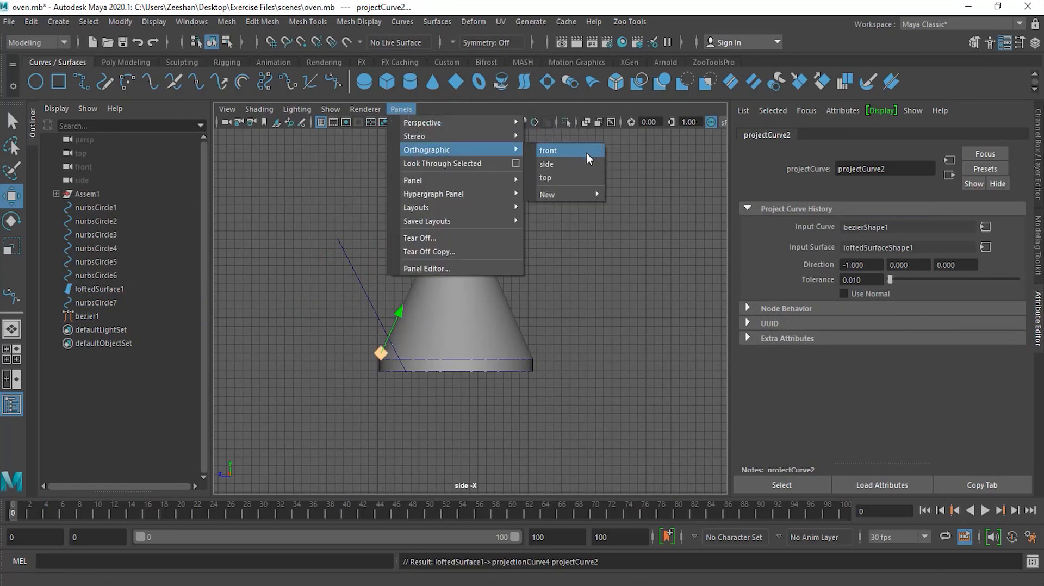
mouse_move(482, 122)
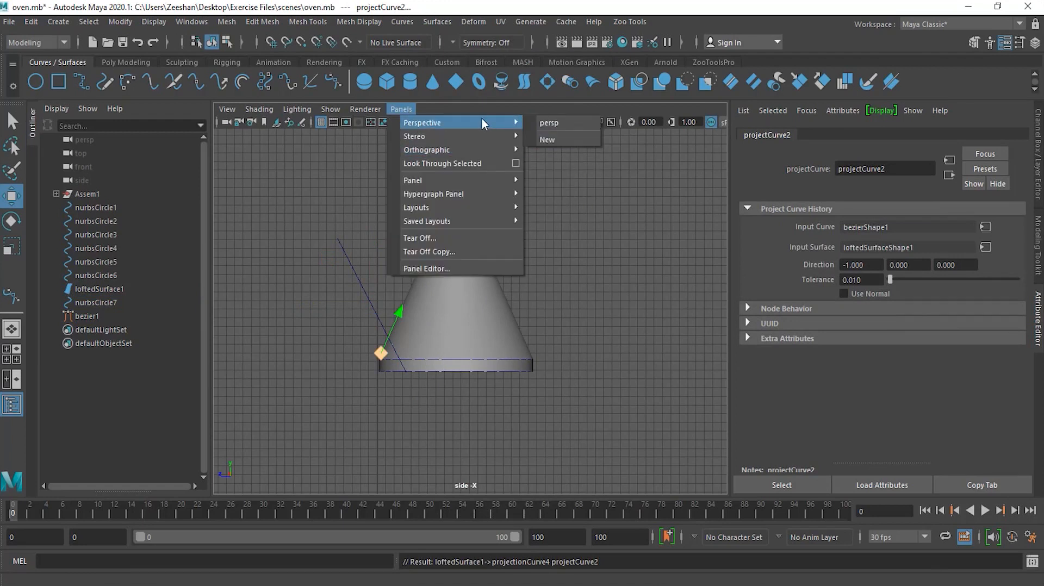
left_click(571, 123)
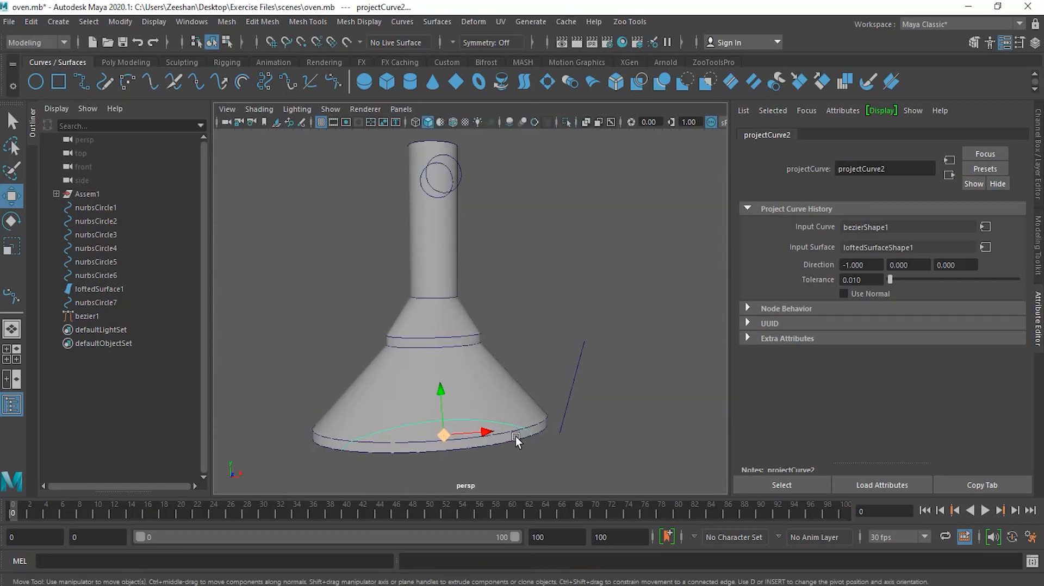
- Try sliding the projected Bezier curve up the hood surface, undo the move, and view the curve from several angles
left_click_drag(442, 406, 456, 373)
key("ctrl+z")
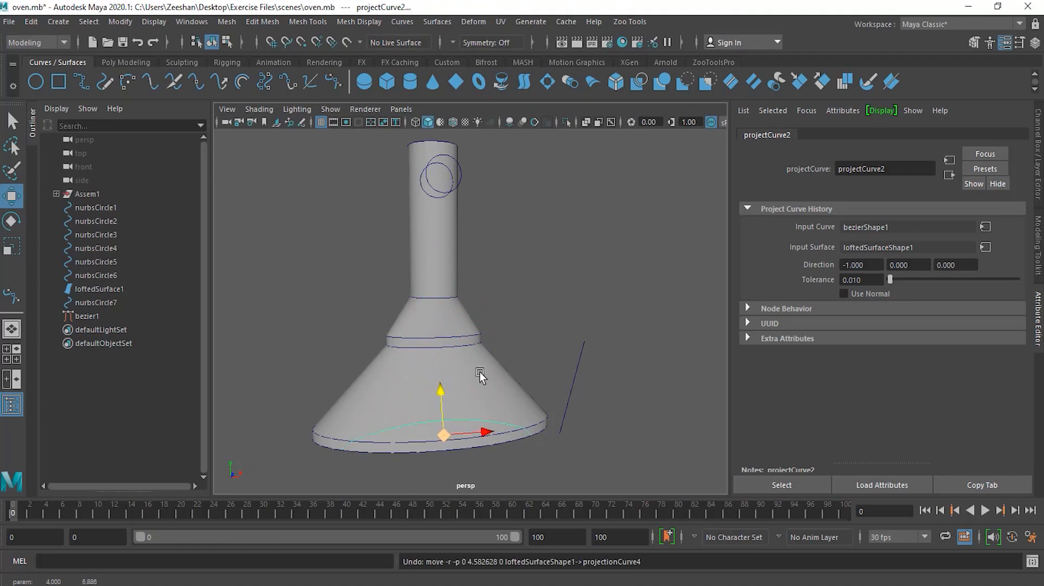
scroll(622, 365, "down", 6)
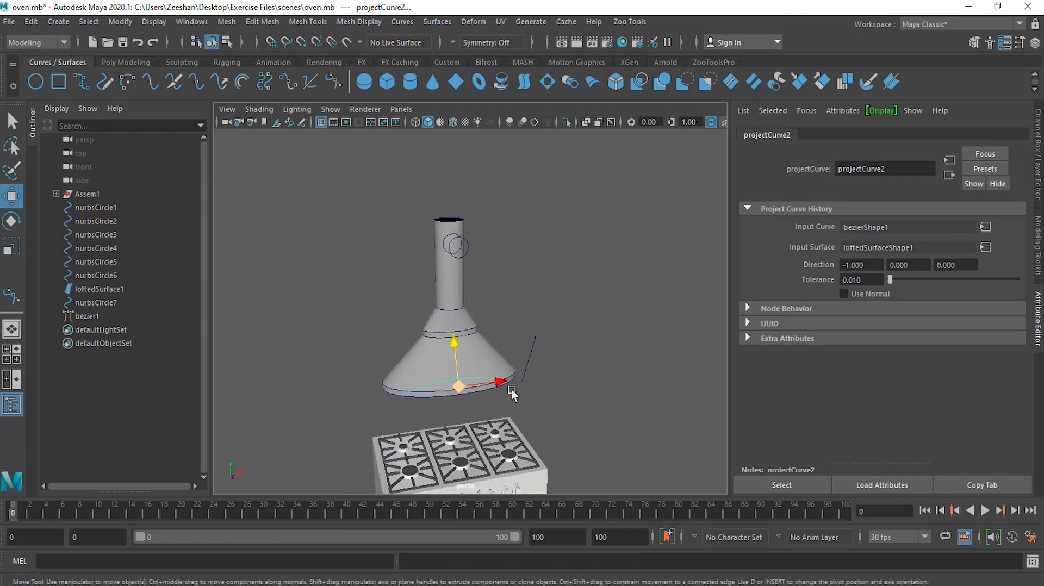
left_click_drag(540, 345, 461, 352, "alt")
right_click_drag(461, 352, 521, 346, "alt")
left_click_drag(522, 346, 505, 351, "alt")
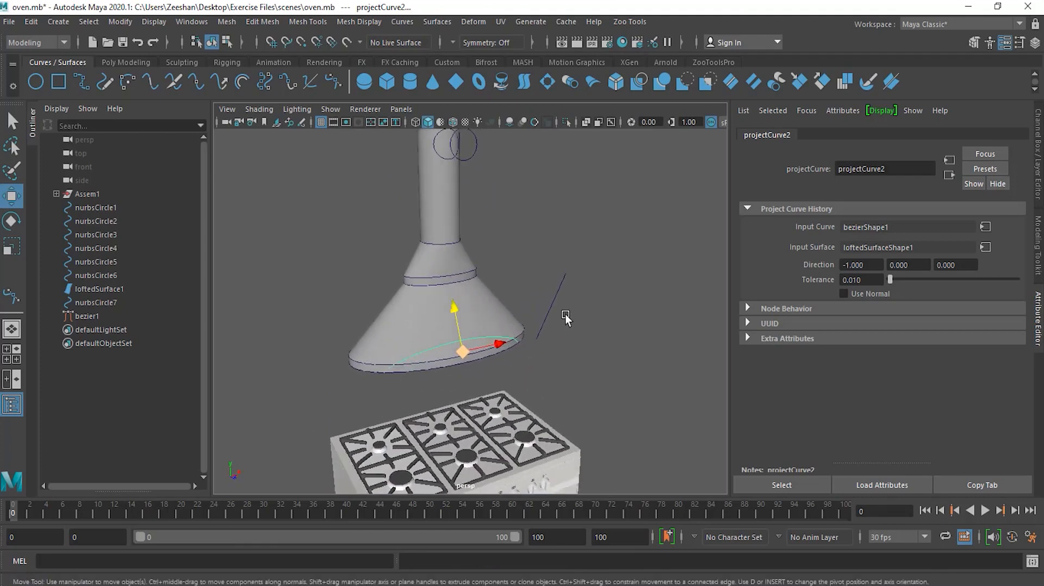
middle_click_drag(566, 314, 559, 361, "alt")
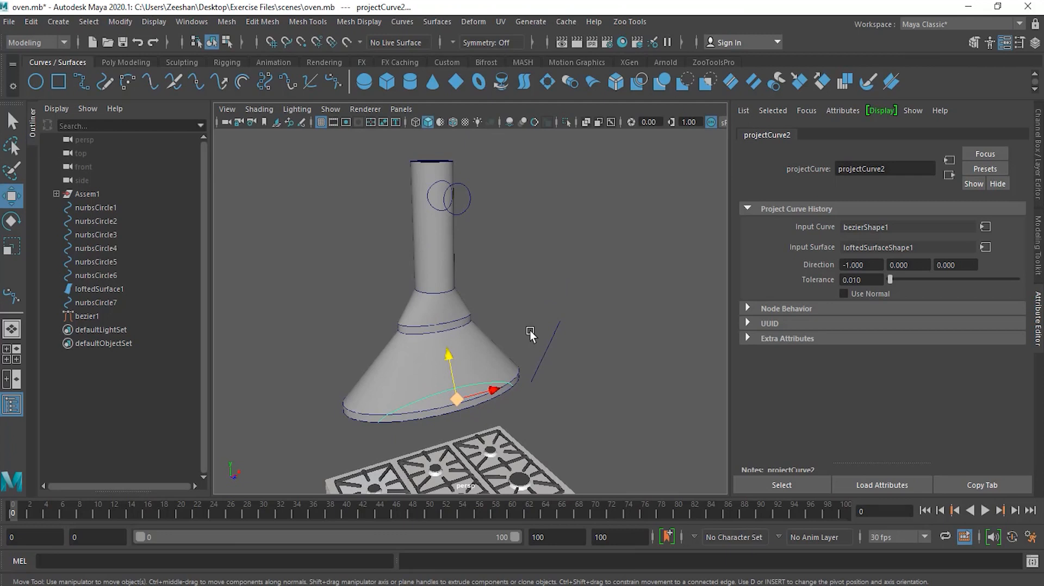
left_click_drag(530, 356, 552, 361, "alt")
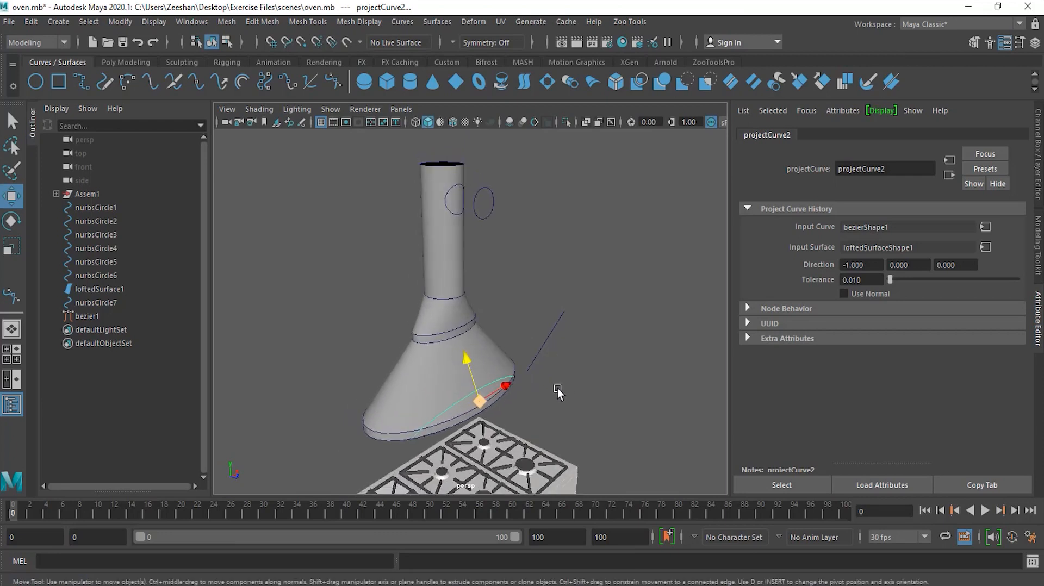
left_click_drag(578, 399, 550, 401, "alt")
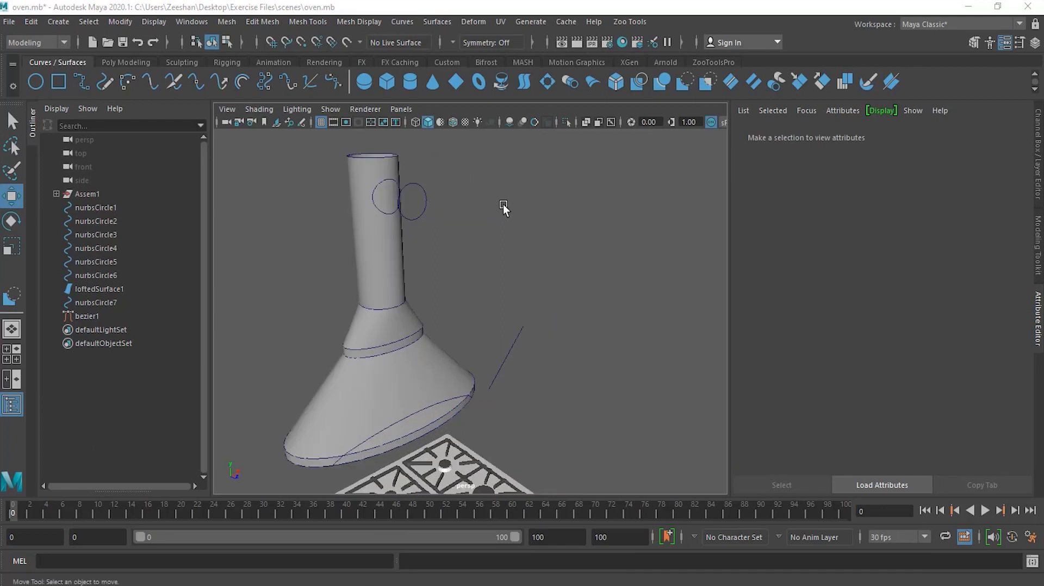
- Select the lofted hood surface and examine its projected circle and Bezier curve up close and together with the stove
left_click(403, 359)
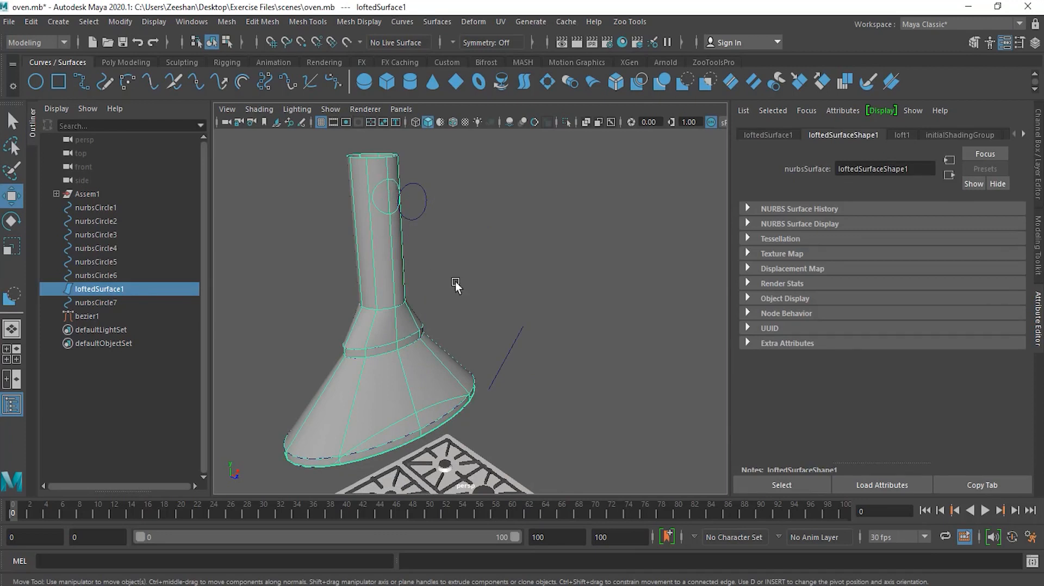
left_click_drag(465, 273, 461, 340, "alt")
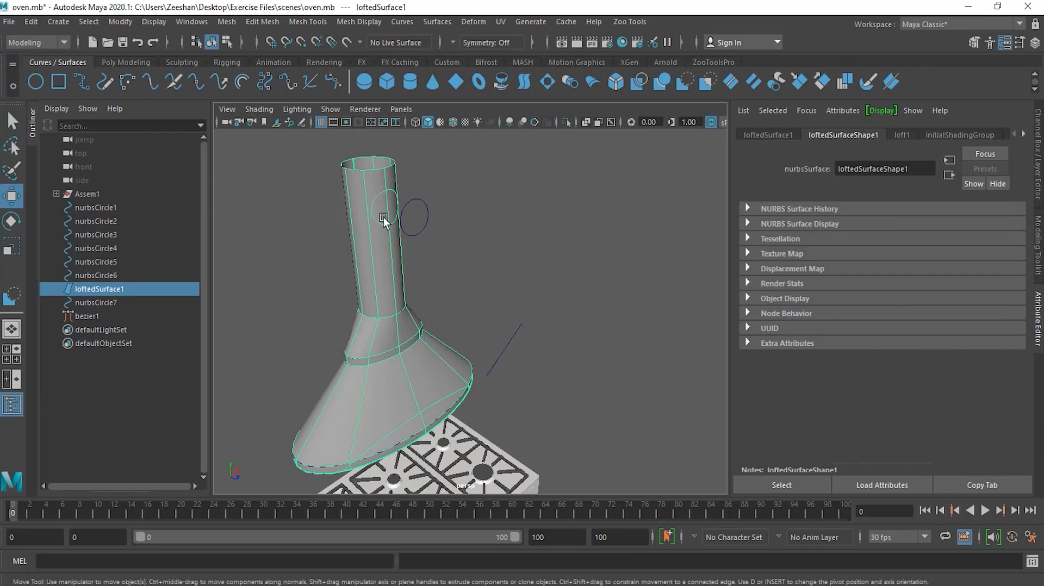
left_click_drag(387, 209, 424, 312, "alt")
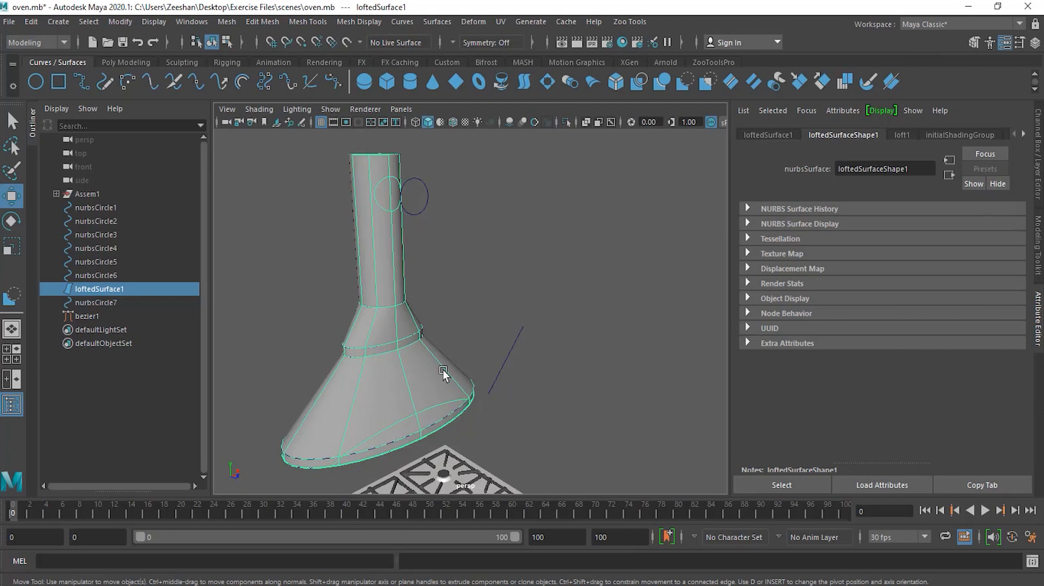
right_click_drag(431, 385, 192, 404, "alt")
middle_click_drag(481, 367, 426, 311, "alt")
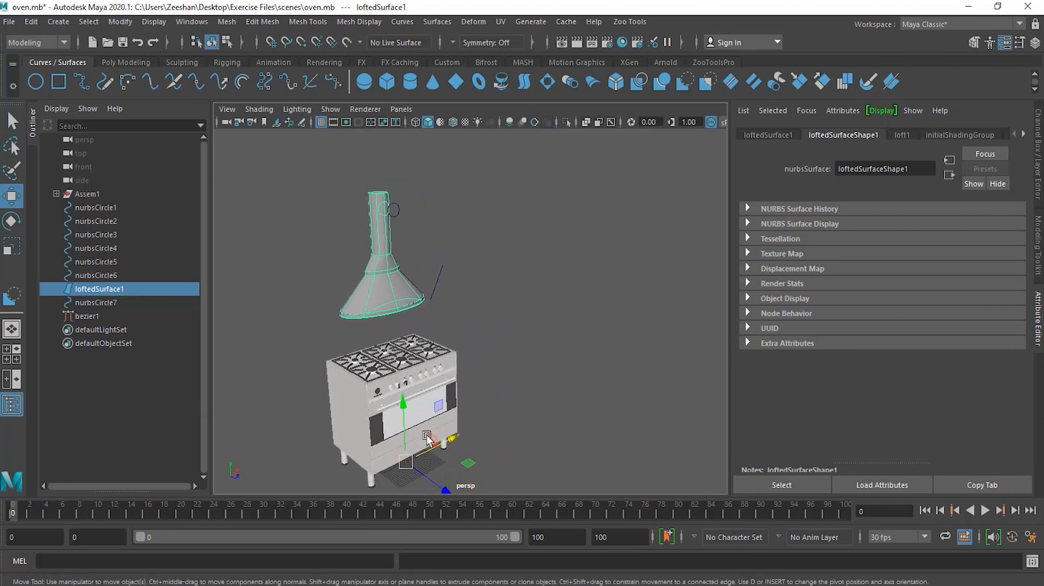
right_click_drag(363, 235, 435, 224, "alt")
middle_click_drag(435, 224, 528, 339, "alt")
right_click_drag(413, 321, 463, 320, "alt")
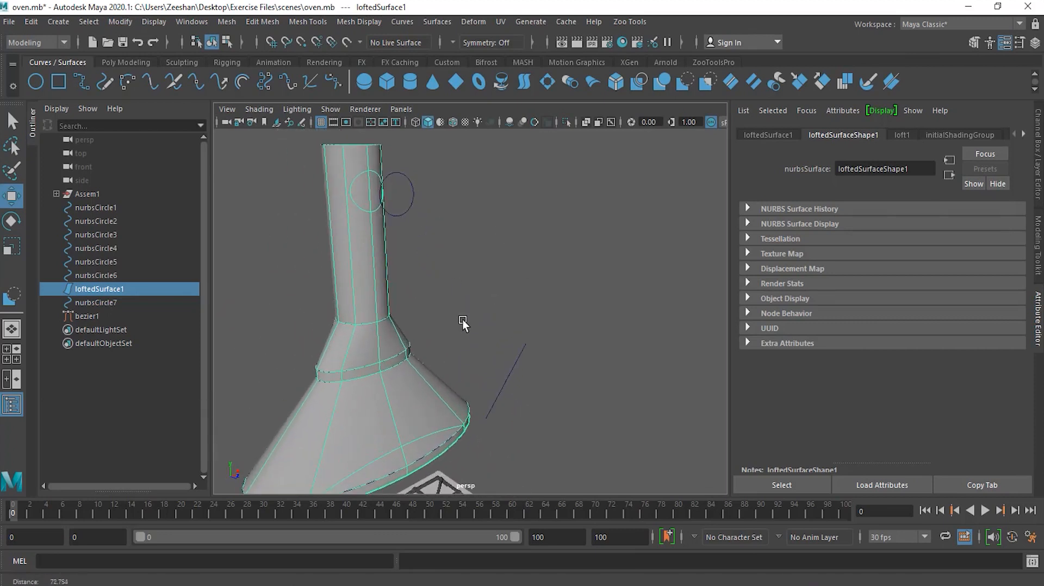
middle_click_drag(463, 327, 483, 319, "alt")
right_click_drag(498, 329, 448, 335, "alt")
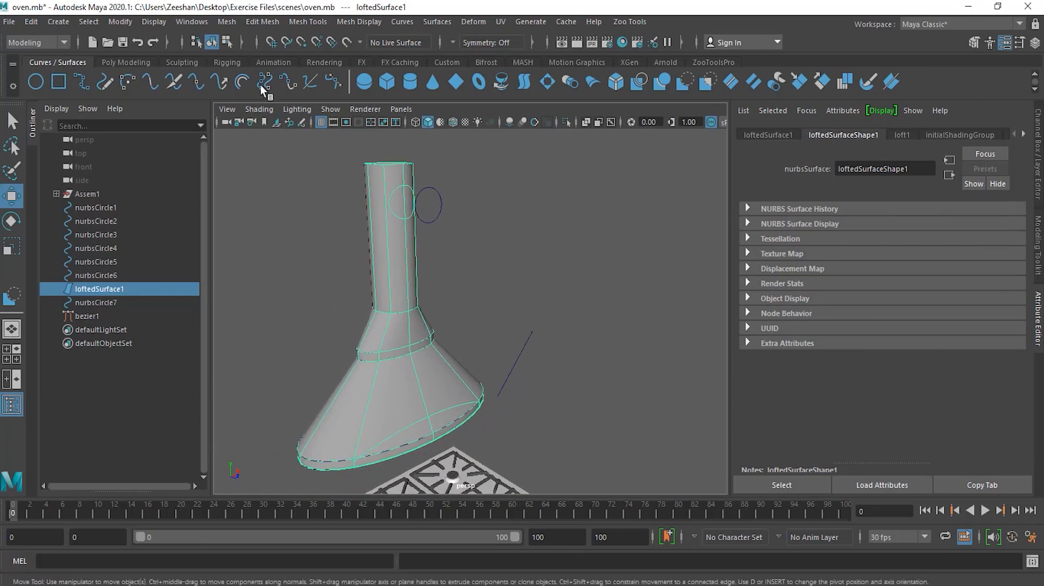
- Center the pivot of the lofted hood surface
left_click(127, 22)
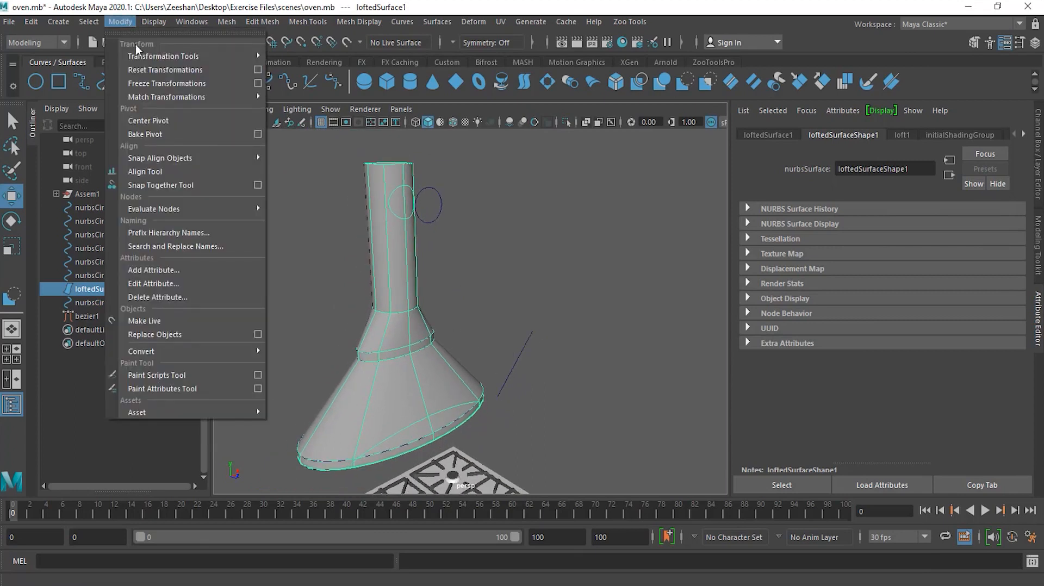
left_click(178, 120)
left_click_drag(512, 294, 483, 296, "alt")
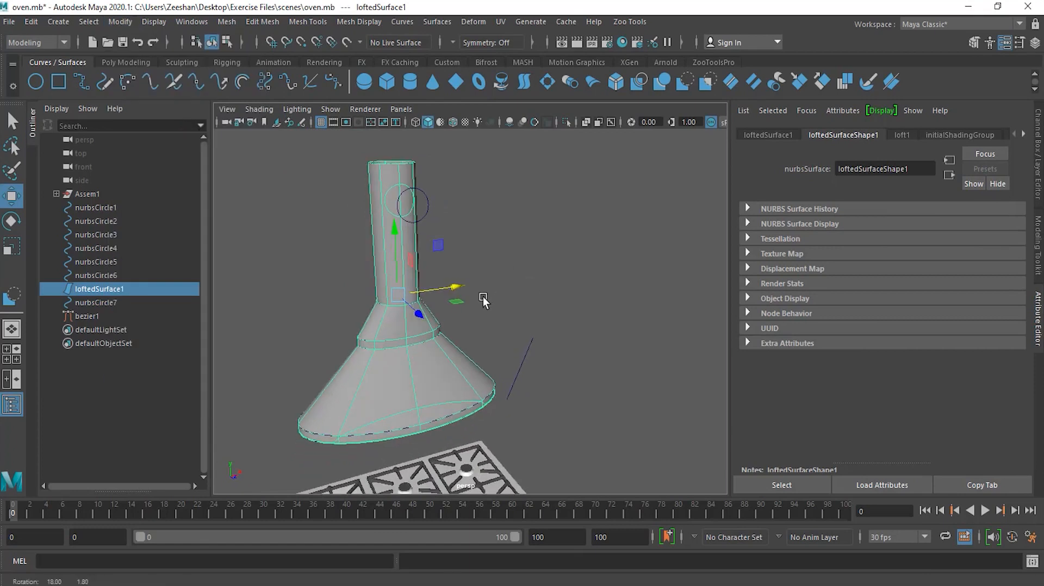
left_click(447, 290)
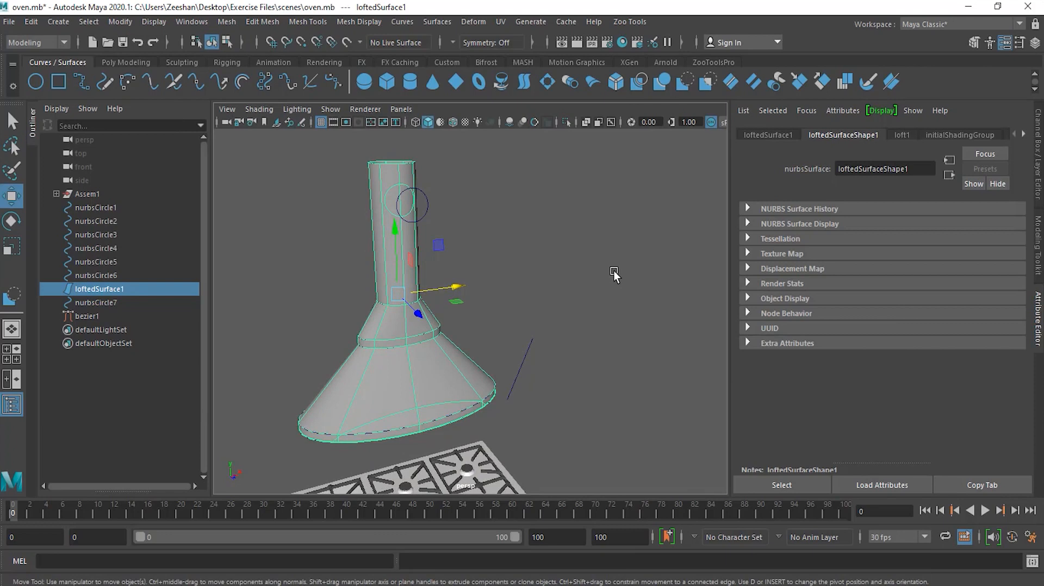
- Duplicate the lofted hood surface and move the copy along X to about 44.7 cm, beside the original
left_click(57, 22)
mouse_move(31, 21)
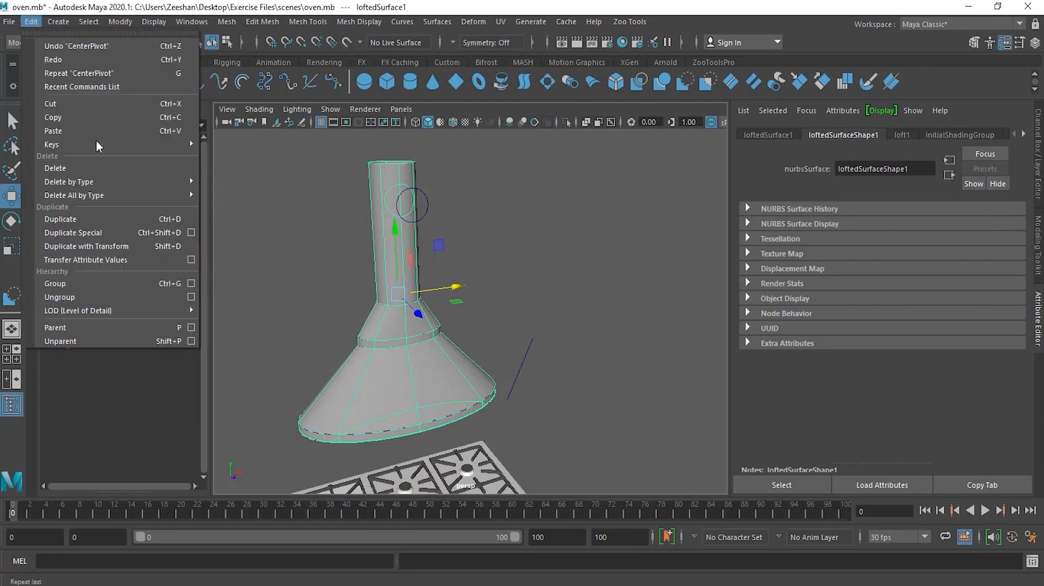
mouse_move(107, 182)
left_click(109, 219)
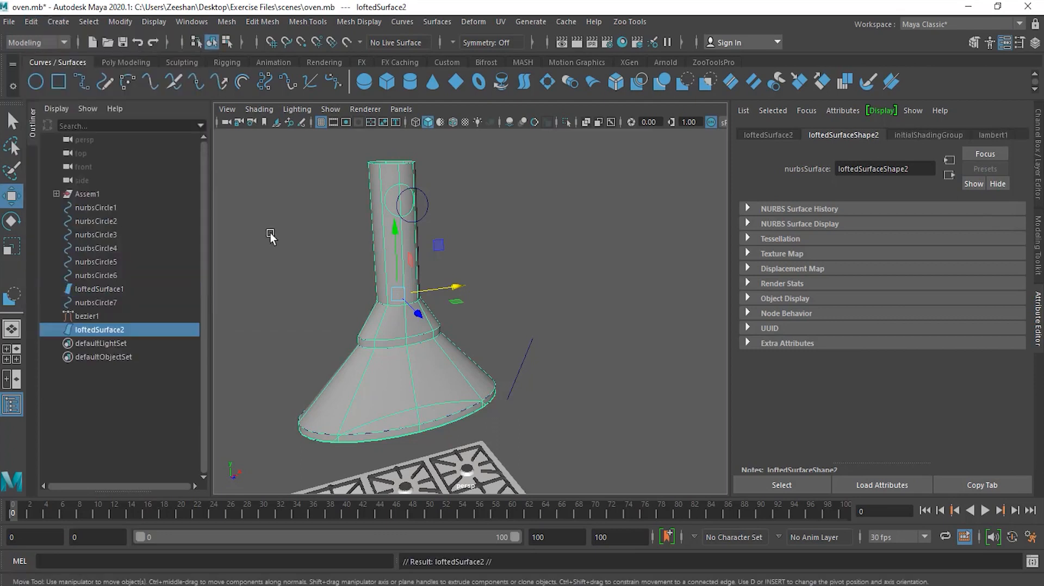
left_click_drag(441, 292, 637, 257)
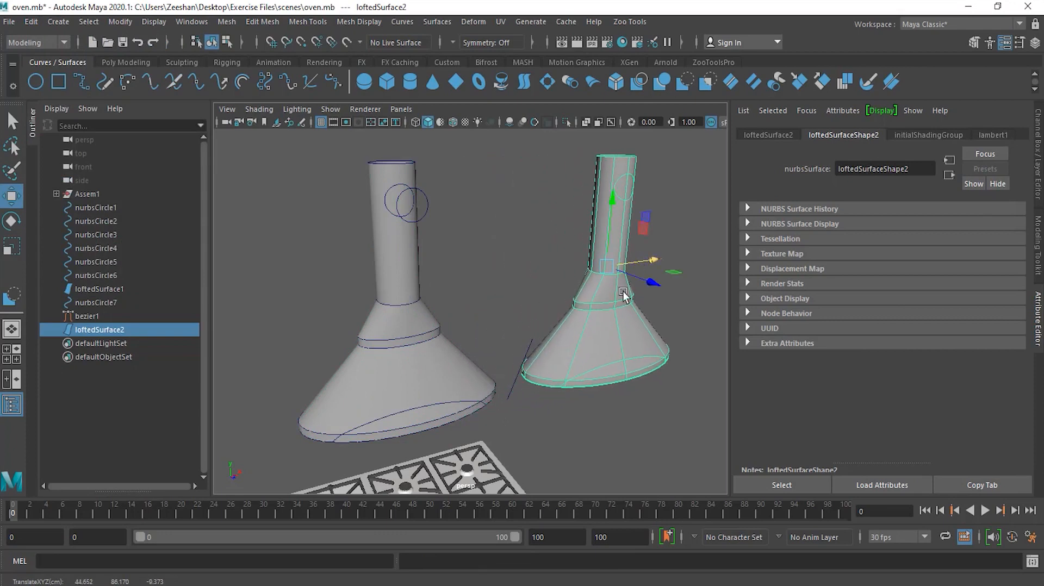
- Select the original lofted hood surface and start the Trim Tool on it
left_click(416, 367)
left_click_drag(455, 311, 480, 319, "alt")
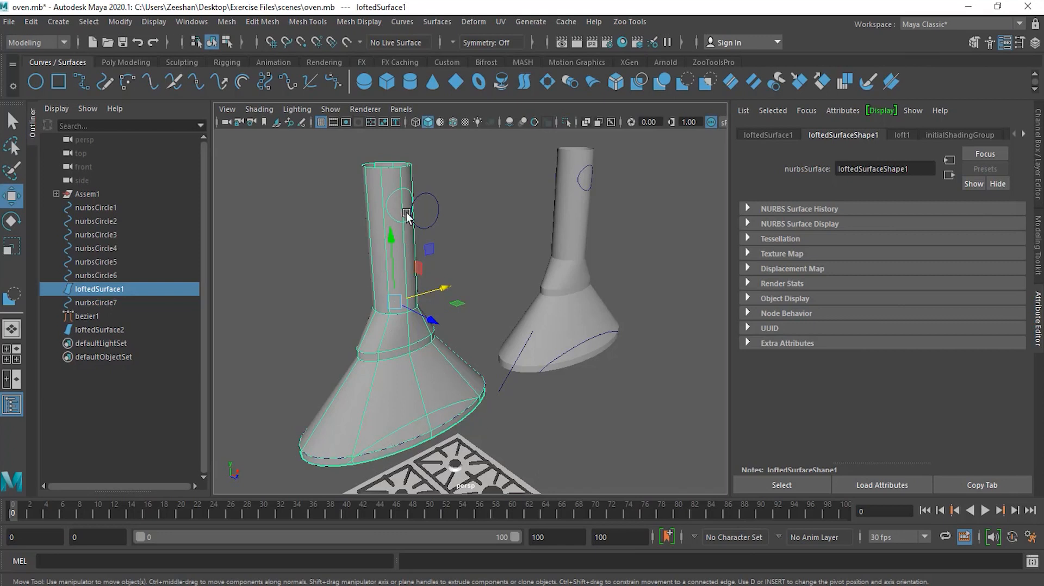
left_click(438, 23)
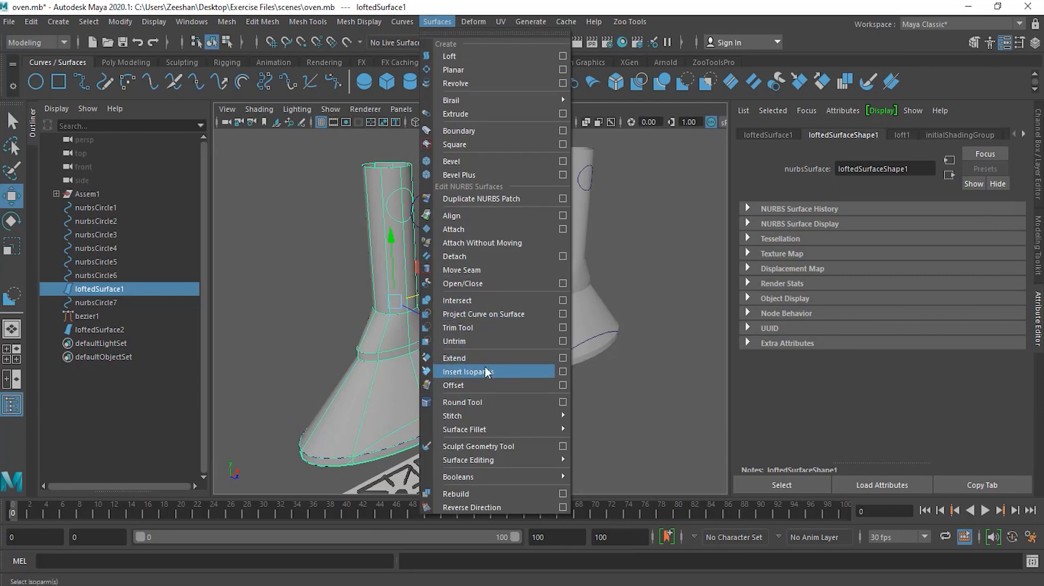
left_click(477, 326)
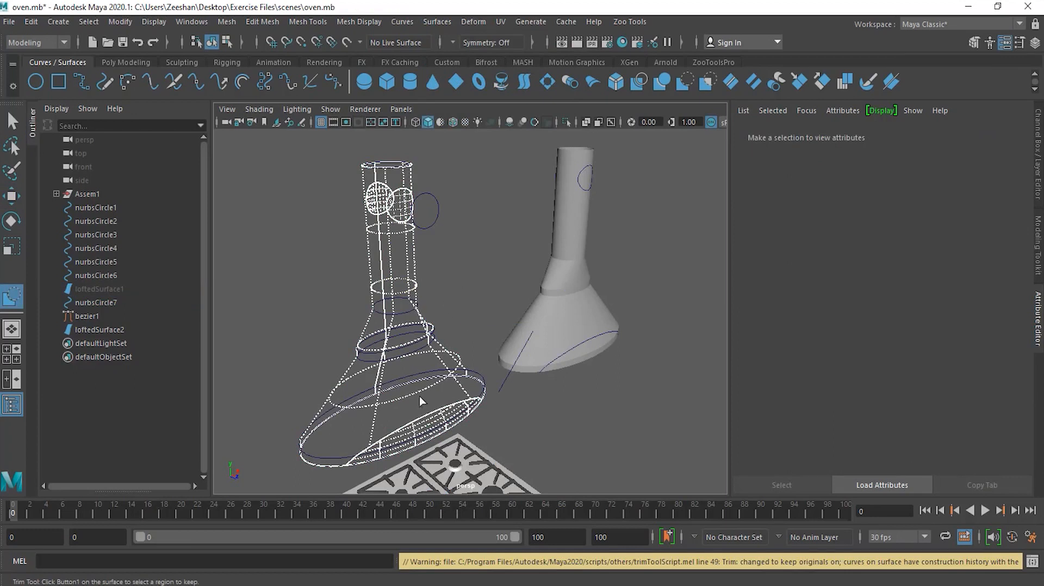
- Turn on viewport anti-aliasing and frame the circular trim regions on the original hood's pipe
mouse_move(448, 309)
left_mouse_down("alt")
mouse_move(419, 317)
mouse_move(435, 319)
left_mouse_up("alt")
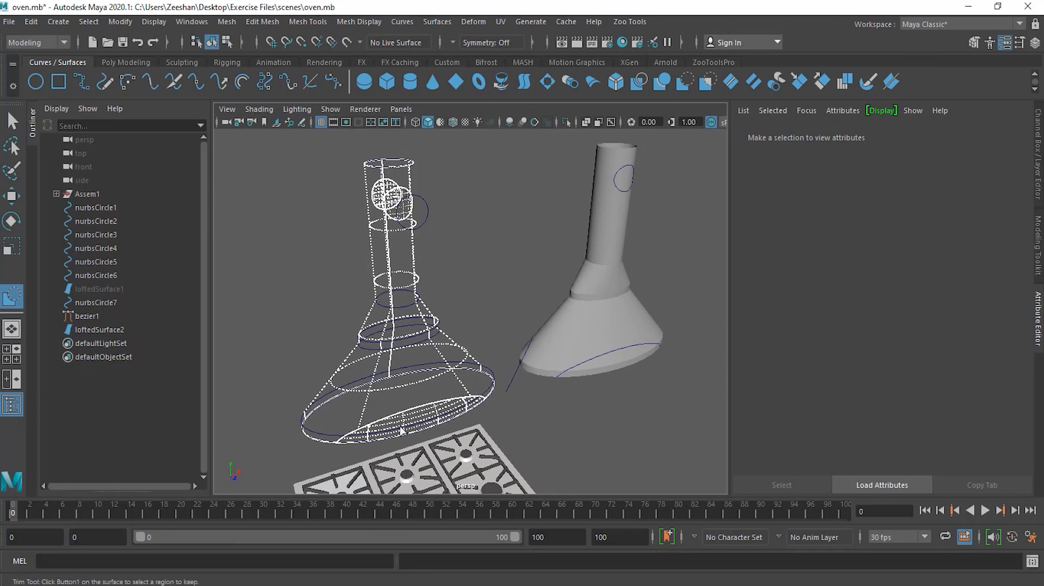
scroll(302, 295, "up", 3)
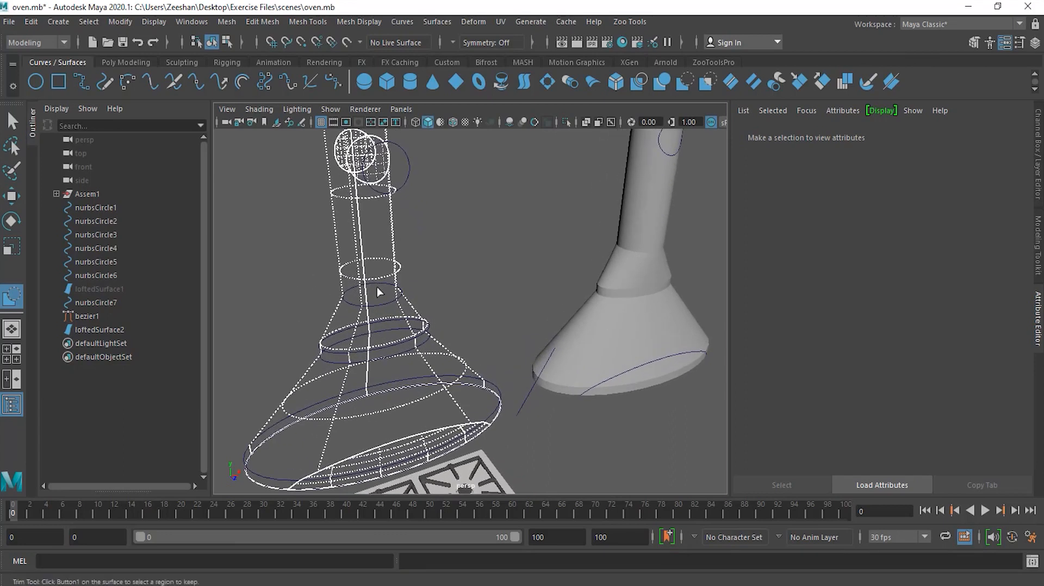
left_click(535, 122)
scroll(376, 302, "up", 2)
scroll(376, 302, "up", 5)
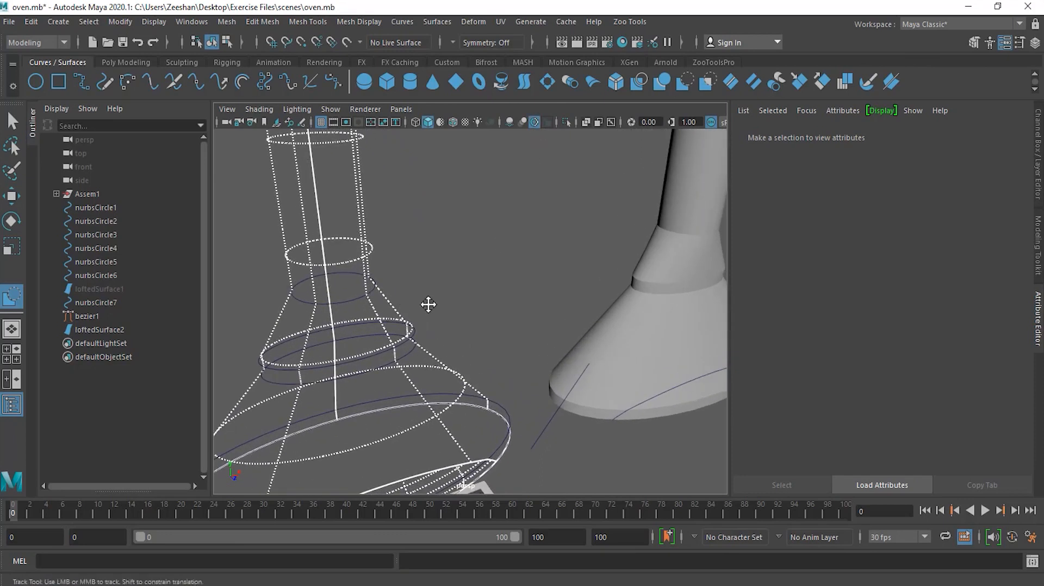
mouse_move(478, 261)
right_mouse_down("alt")
mouse_move(375, 280)
mouse_move(379, 288)
right_mouse_up("alt")
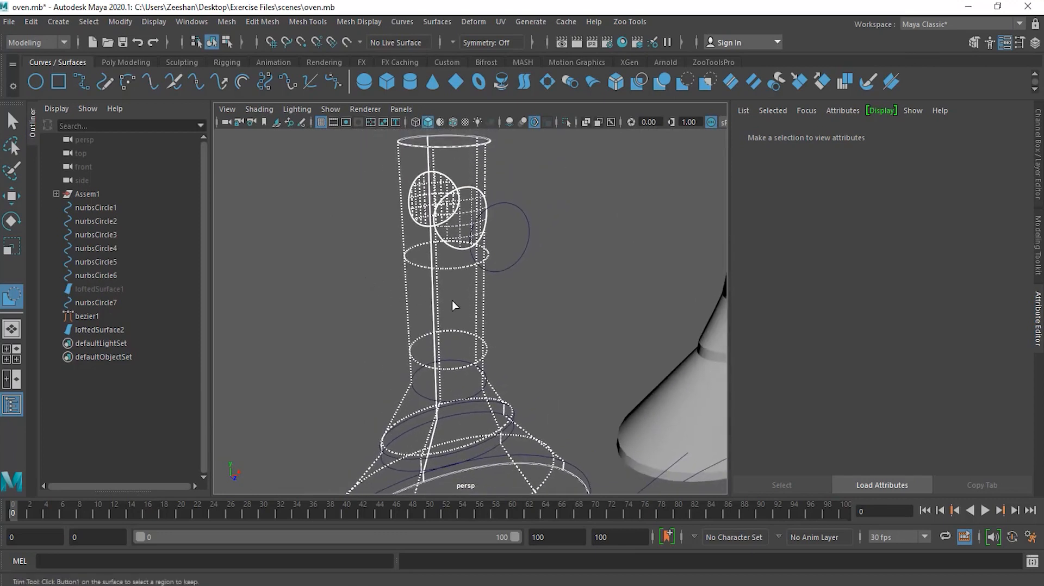
- Mark the hood's main body and the circular region on the pipe's far side as kept, and trim the original surface
left_click(403, 255)
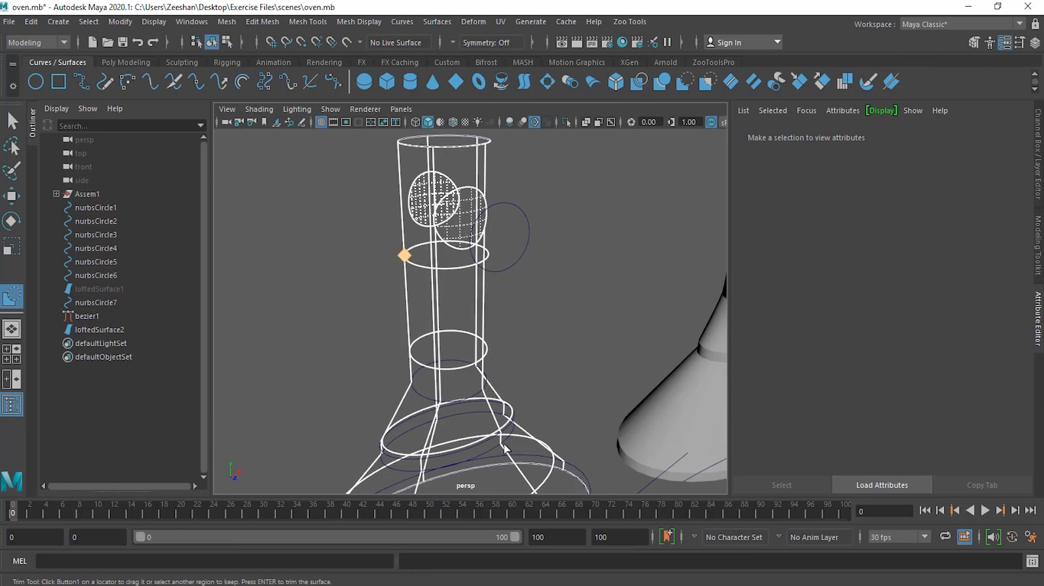
left_click_drag(356, 331, 510, 257, "alt")
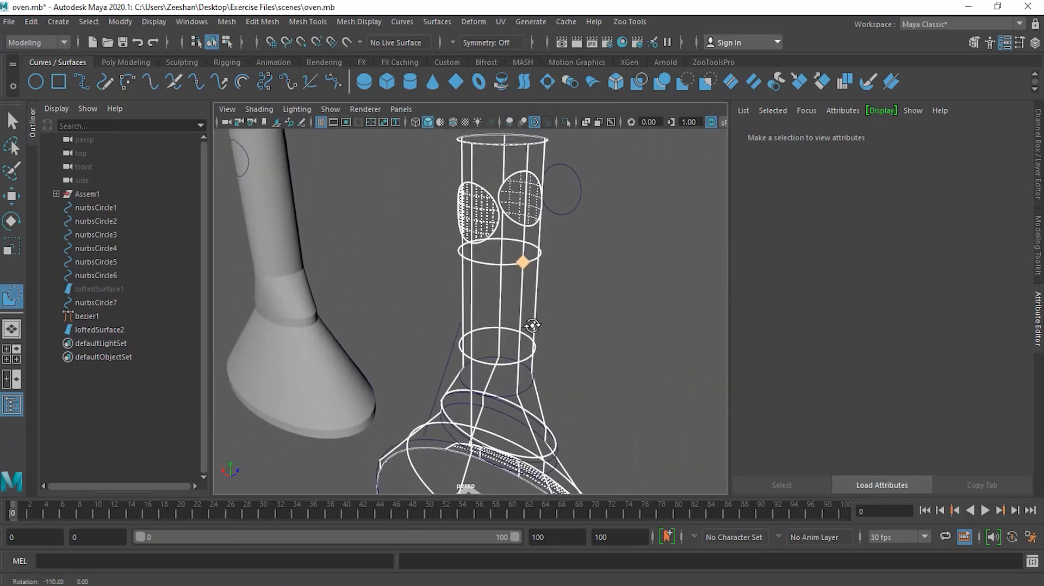
left_click_drag(582, 251, 601, 269, "alt")
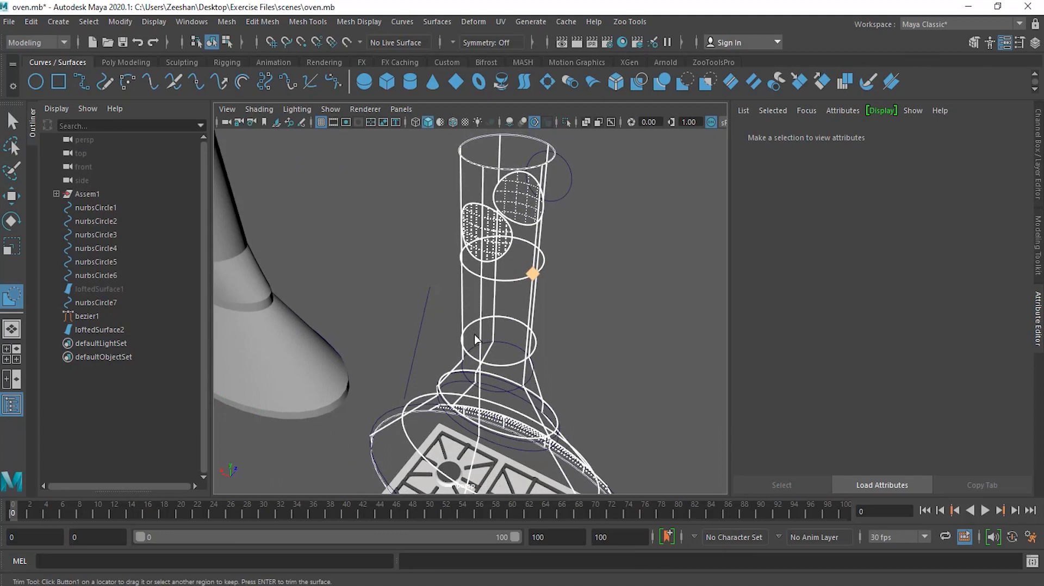
left_click(488, 254)
left_click(474, 221)
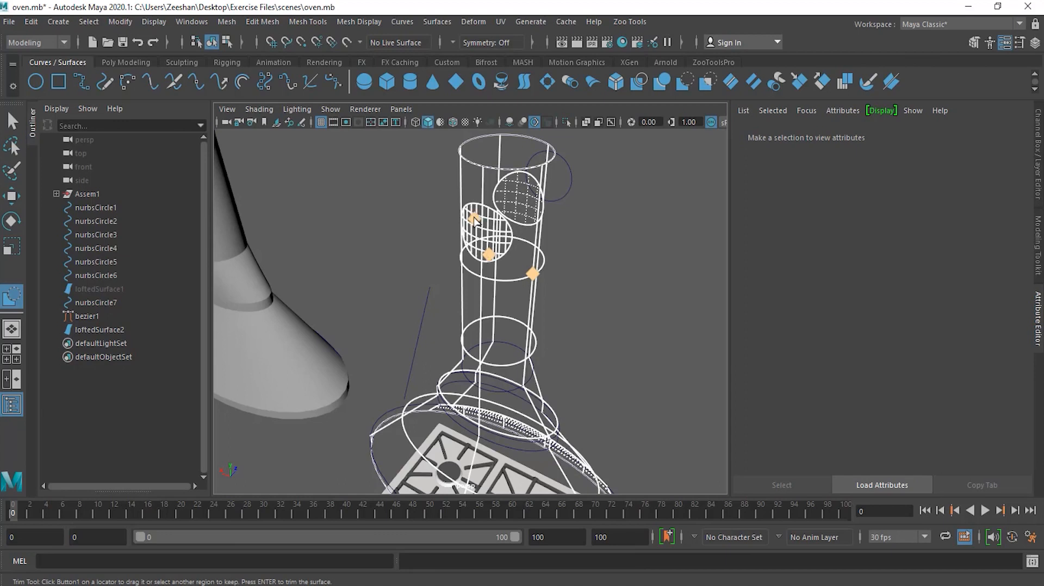
left_click_drag(630, 349, 452, 337, "alt")
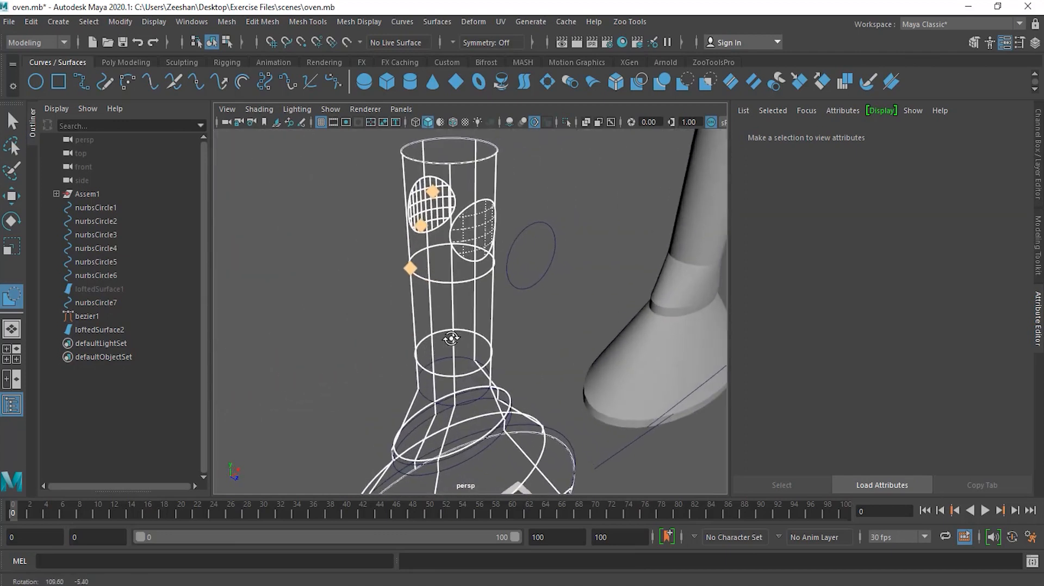
right_click_drag(533, 344, 476, 355, "alt")
left_click_drag(476, 354, 451, 413, "alt")
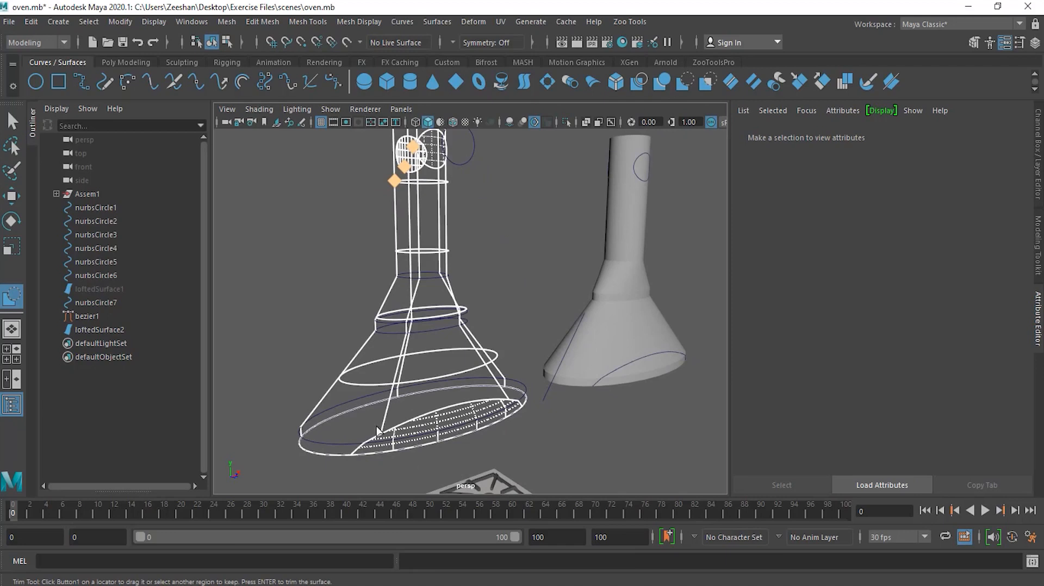
left_click_drag(503, 361, 439, 184, "alt")
middle_click_drag(457, 227, 466, 259, "alt")
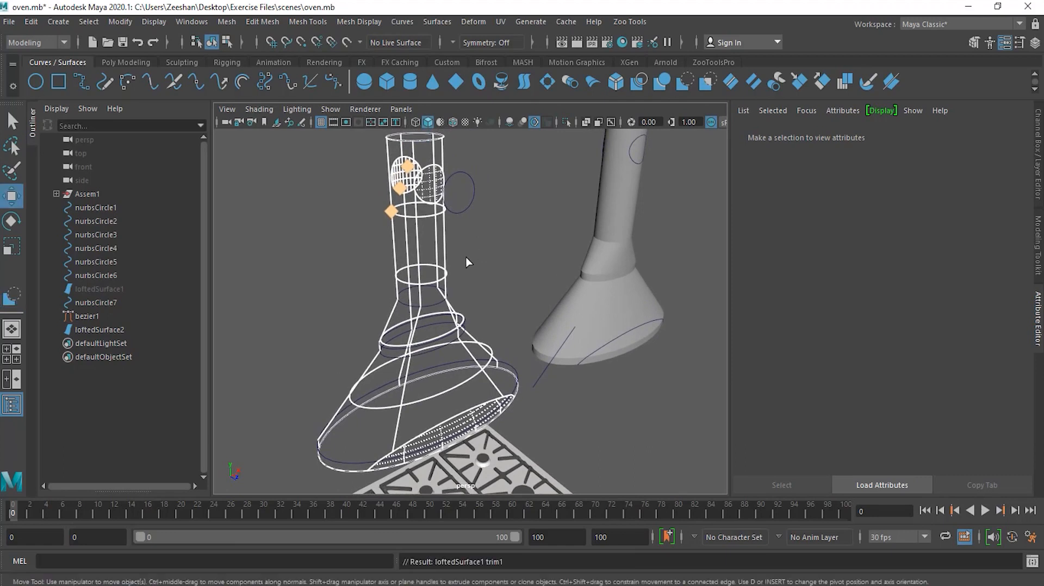
key("Return")
- Select the duplicated hood surface and start the Trim Tool on it
left_click_drag(472, 263, 437, 166, "alt")
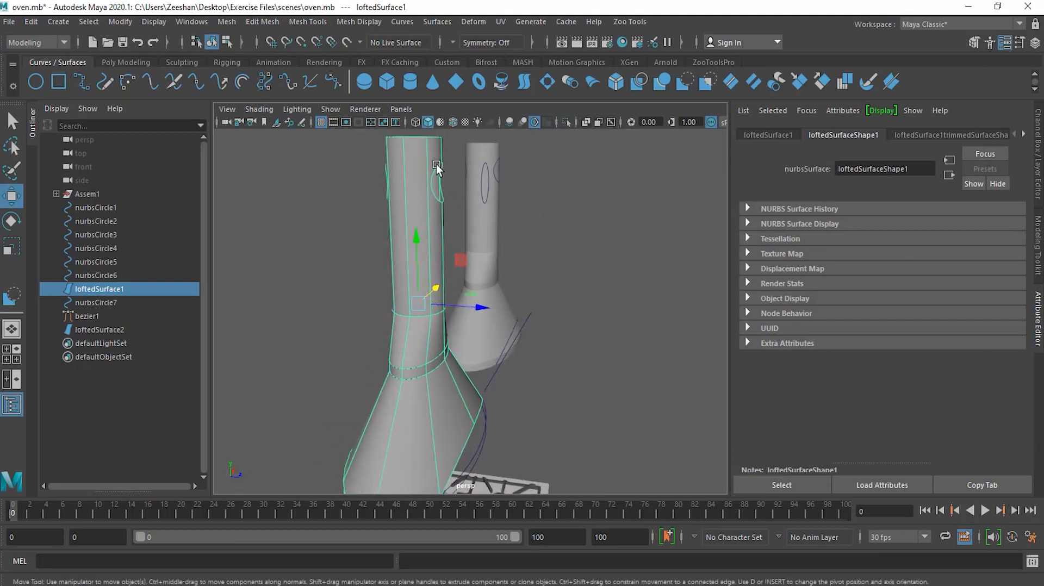
left_click_drag(568, 293, 484, 244, "alt")
left_click_drag(349, 446, 540, 393, "alt")
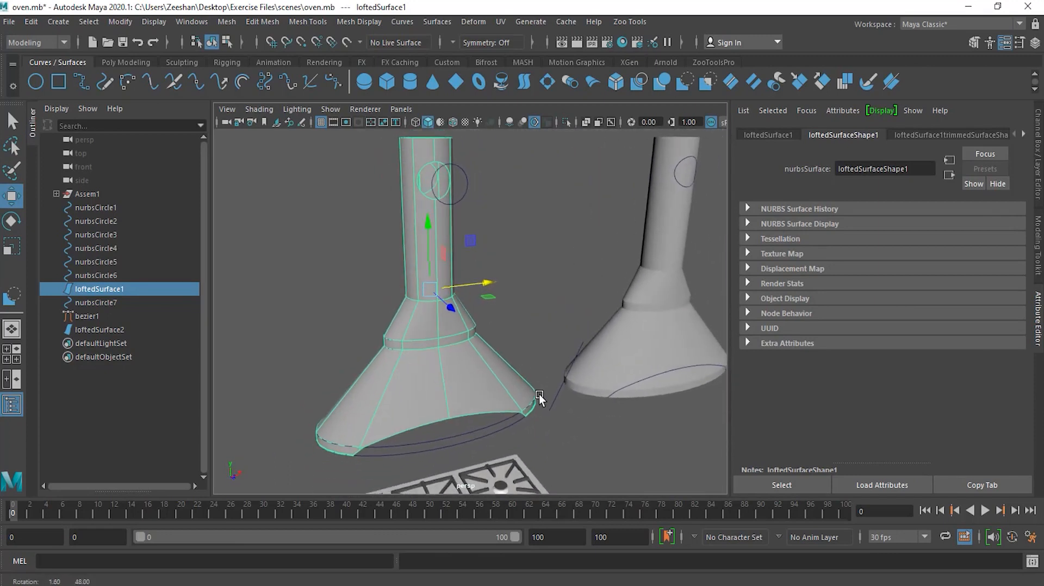
left_click_drag(471, 288, 513, 302, "alt")
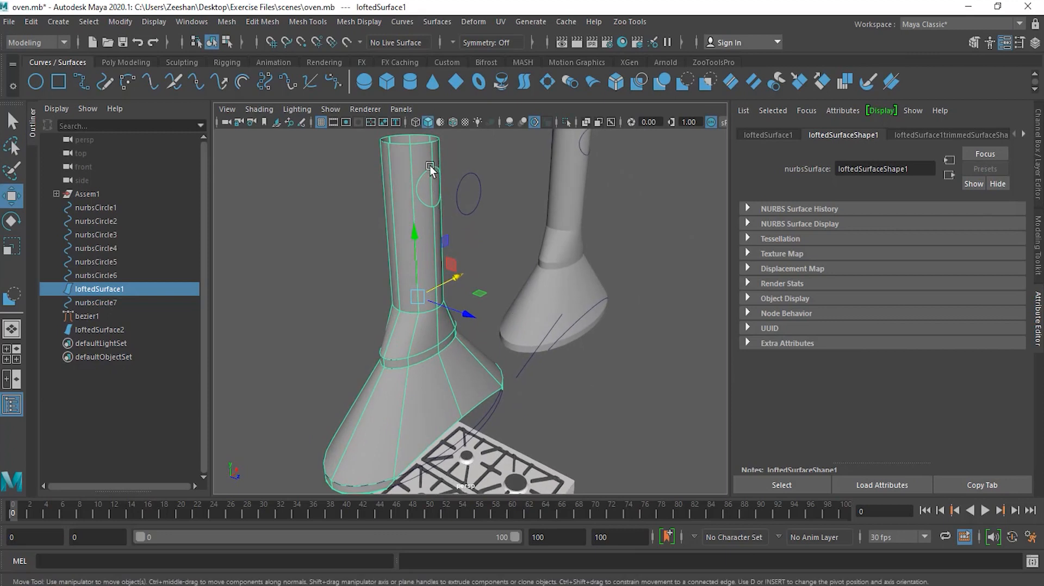
left_click_drag(509, 329, 377, 470, "alt")
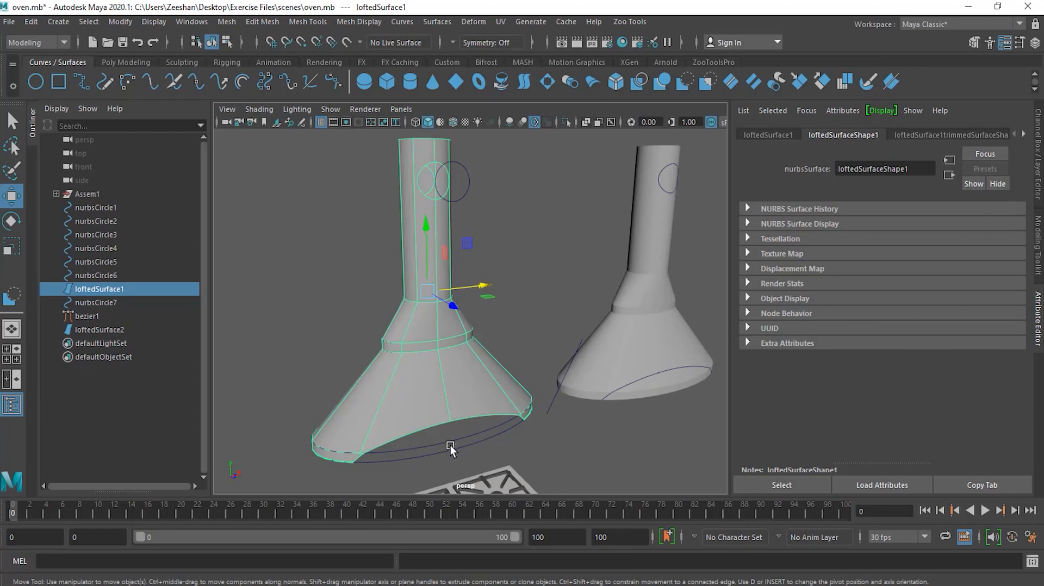
left_click_drag(648, 415, 533, 384, "alt")
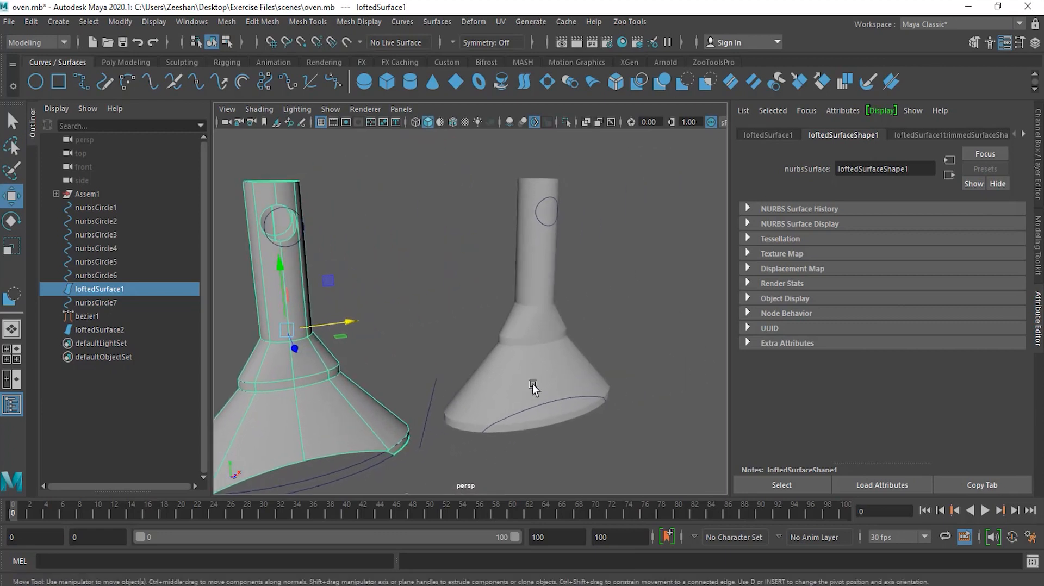
left_click(543, 354)
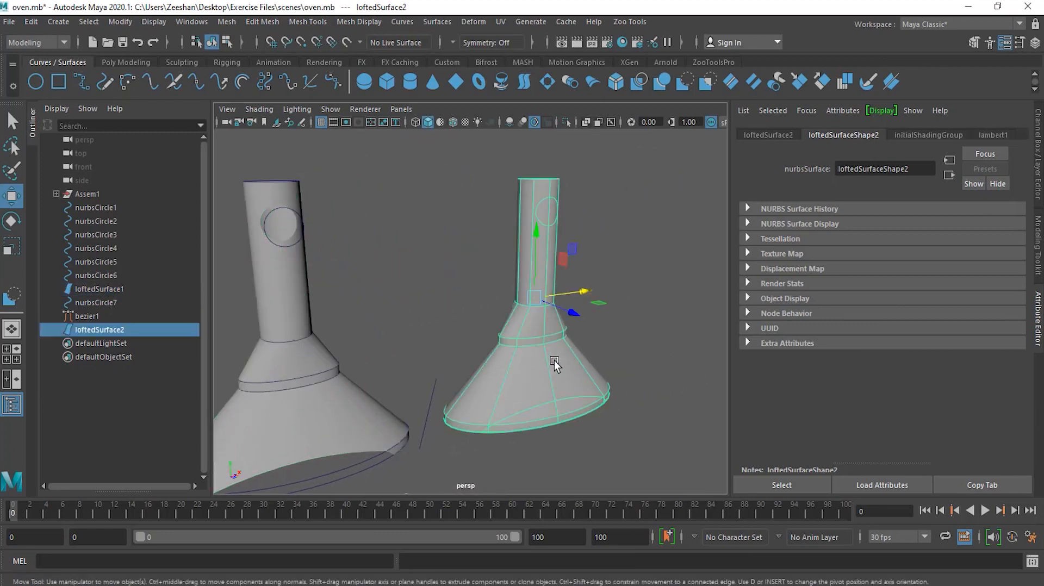
left_click(436, 24)
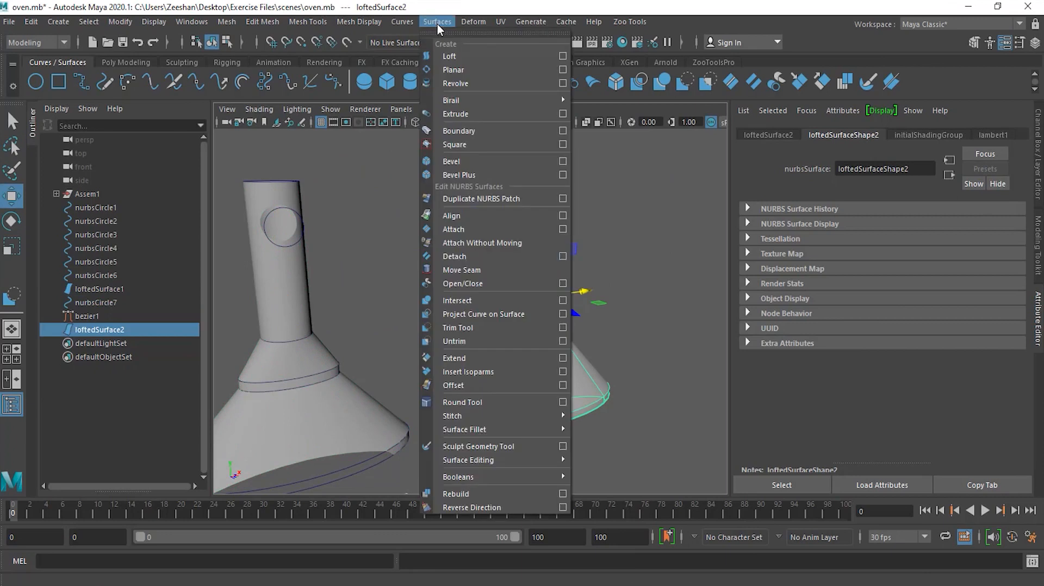
left_click(475, 328)
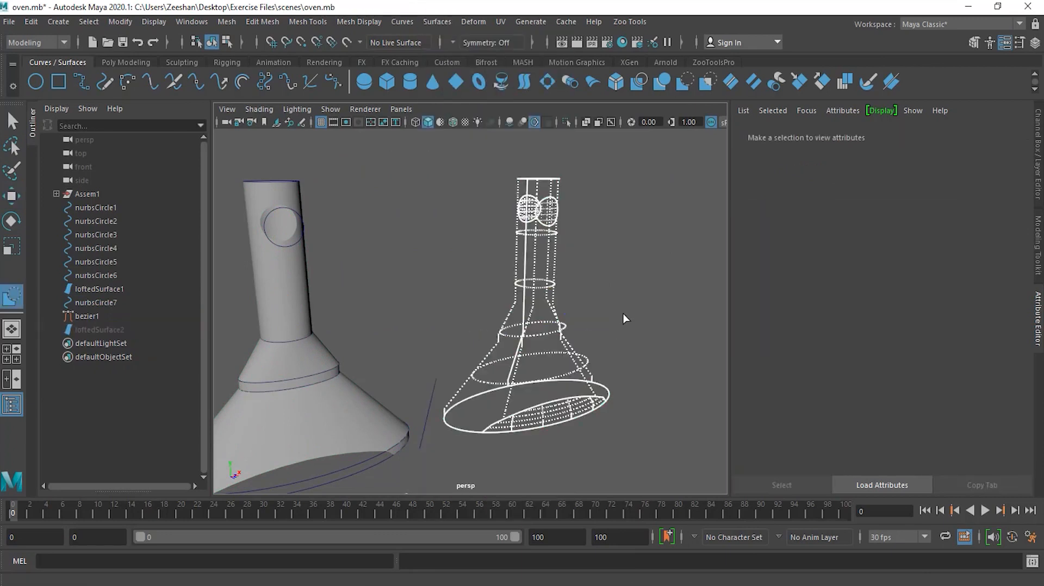
- Mark only the curved region at the copy's lower rim to keep and trim away the rest
right_click_drag(537, 442, 599, 439, "alt")
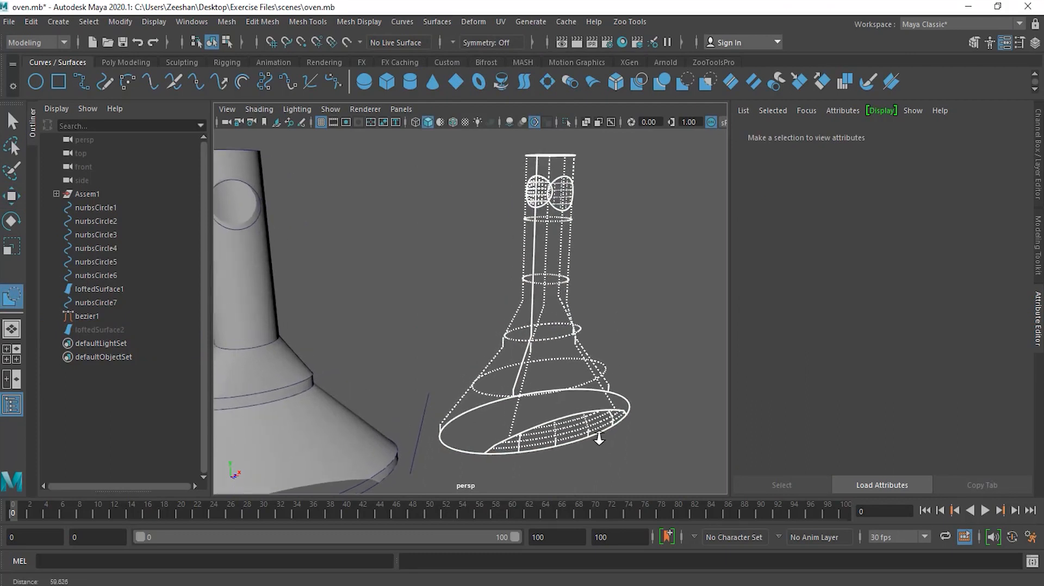
left_click_drag(588, 459, 585, 441, "alt")
middle_click_drag(644, 371, 625, 317, "alt")
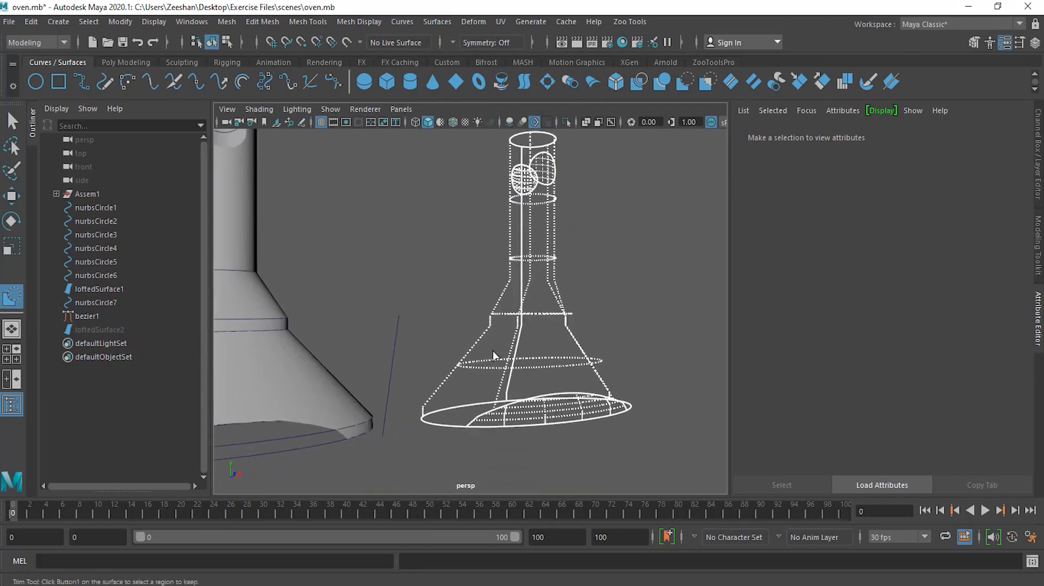
left_click(563, 416)
left_click_drag(576, 442, 581, 474, "alt")
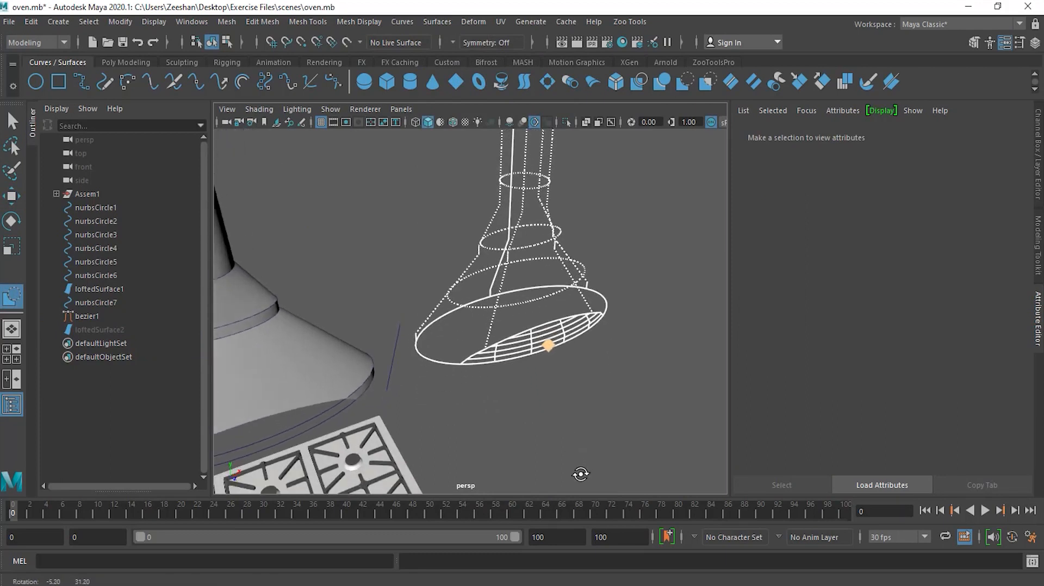
right_click_drag(595, 407, 481, 421, "alt")
middle_click_drag(562, 415, 590, 456, "alt")
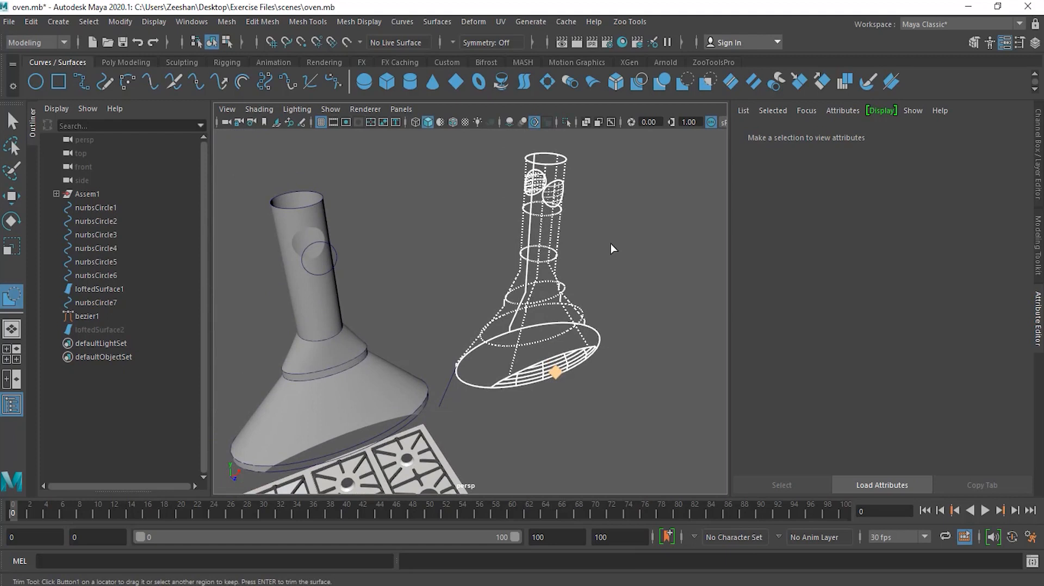
key("Return")
- Delete the two leftover projected circle curves floating above the trimmed rim piece
left_click_drag(559, 390, 547, 389, "alt")
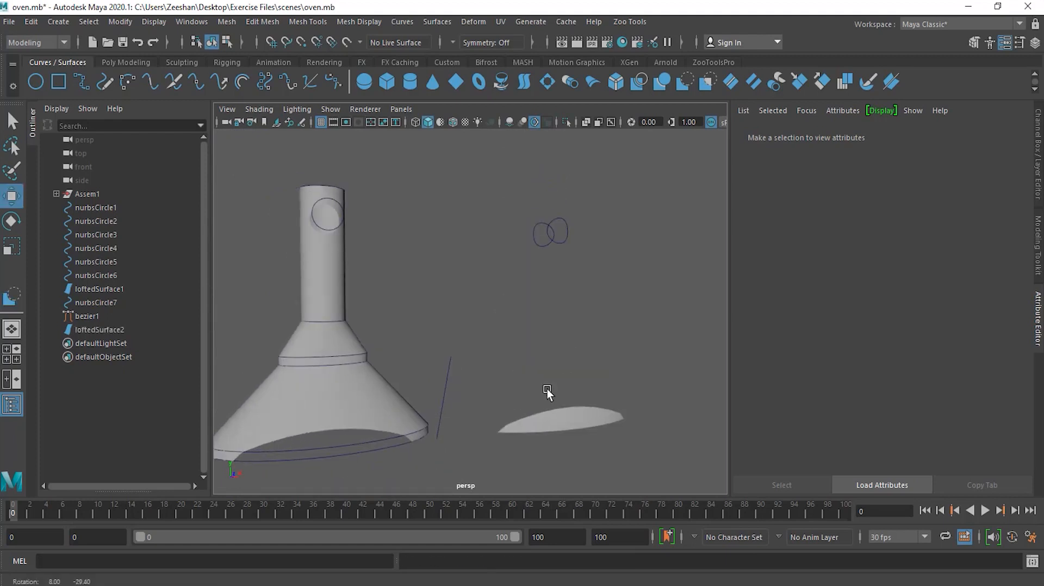
left_click(568, 420)
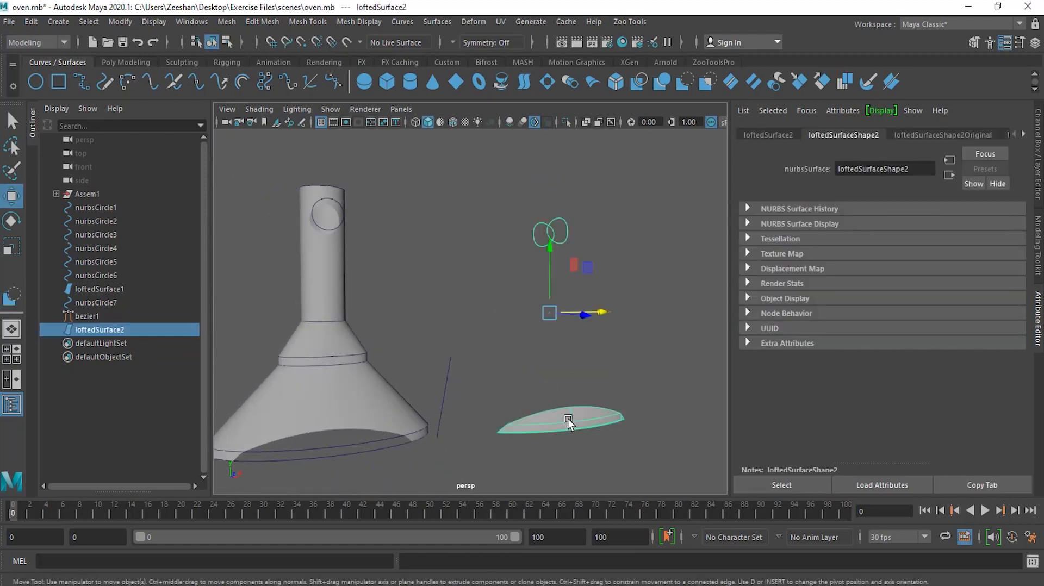
left_click_drag(567, 423, 567, 434, "alt")
left_click_drag(524, 174, 594, 256)
left_click_drag(499, 170, 596, 267)
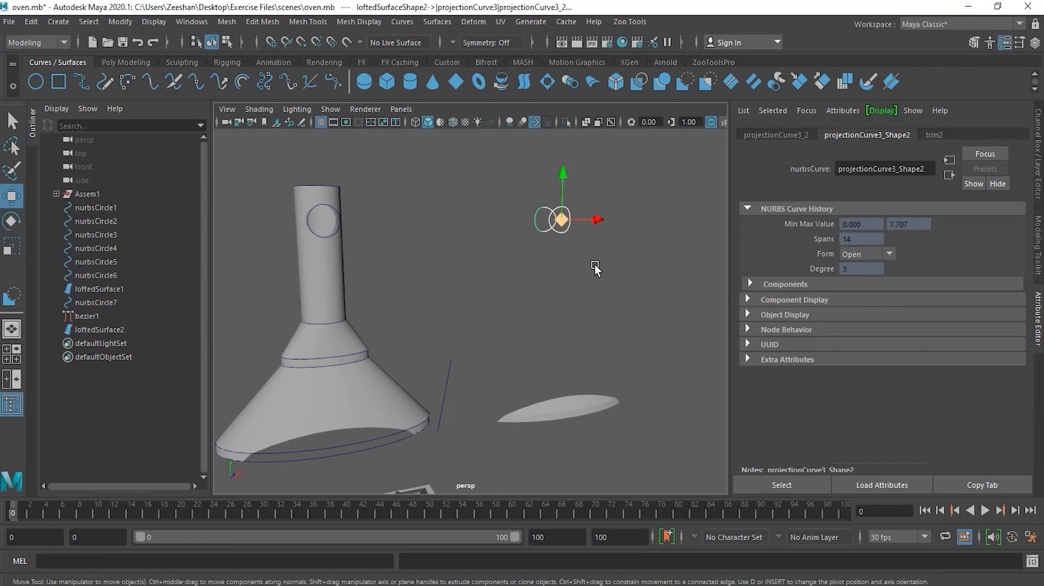
left_click(595, 265)
left_click_drag(595, 265, 514, 272, "alt")
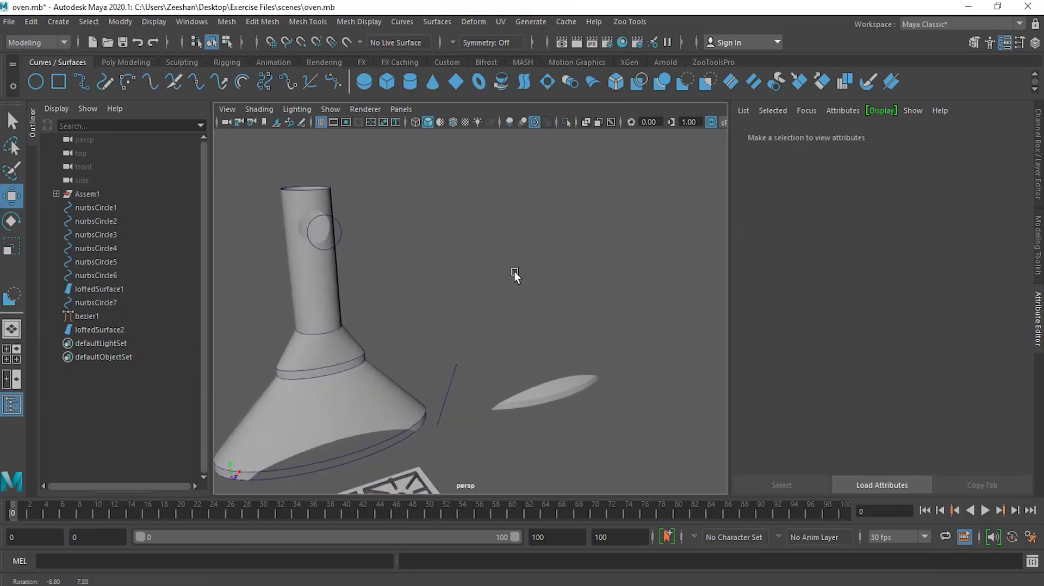
- Select the trimmed rim piece and try to center its pivot
left_click(560, 390)
left_click_drag(559, 389, 509, 321, "alt")
left_click(121, 22)
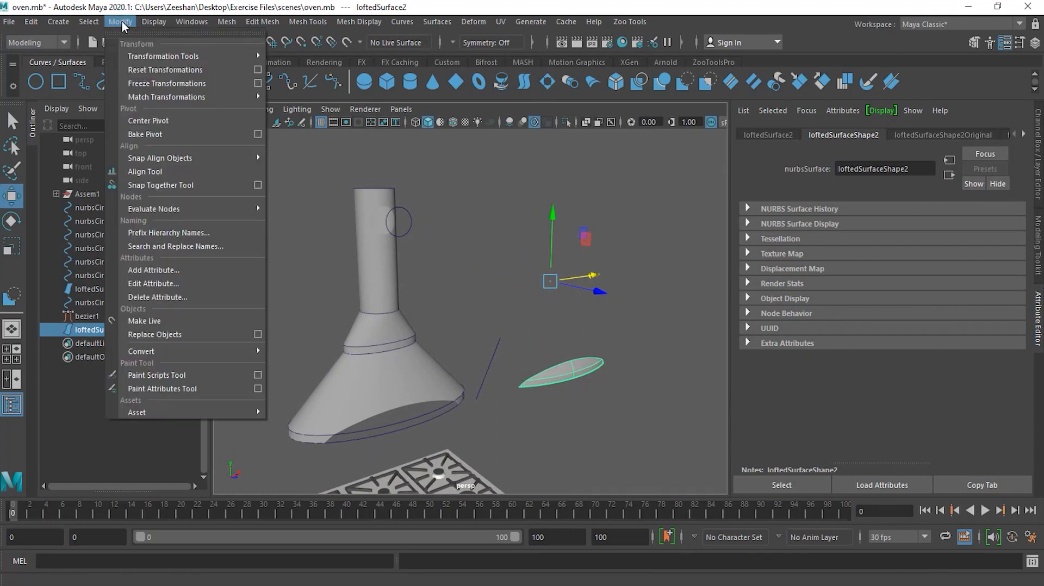
left_click(172, 120)
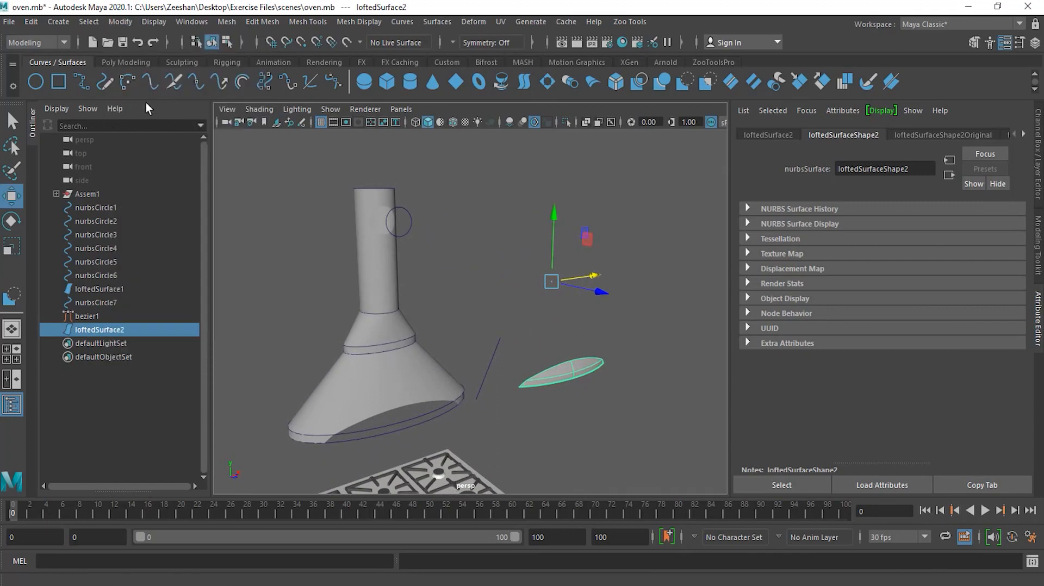
left_click(116, 21)
left_click(166, 121)
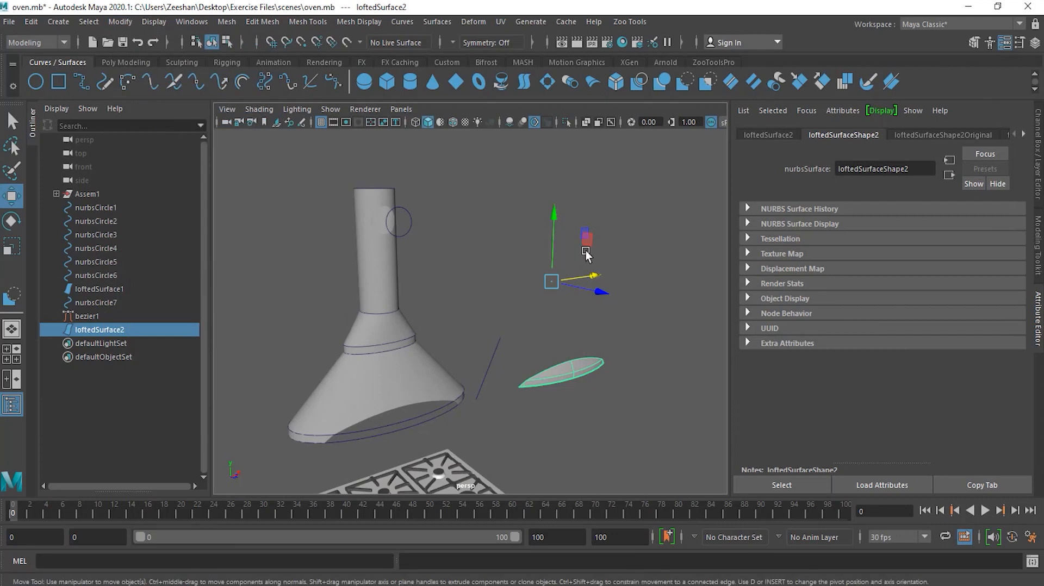
- Manually move the pivot down onto the trimmed rim piece
key("d")
left_click_drag(556, 218, 528, 399)
left_click_drag(610, 384, 608, 370)
left_click_drag(530, 394, 592, 422, "alt")
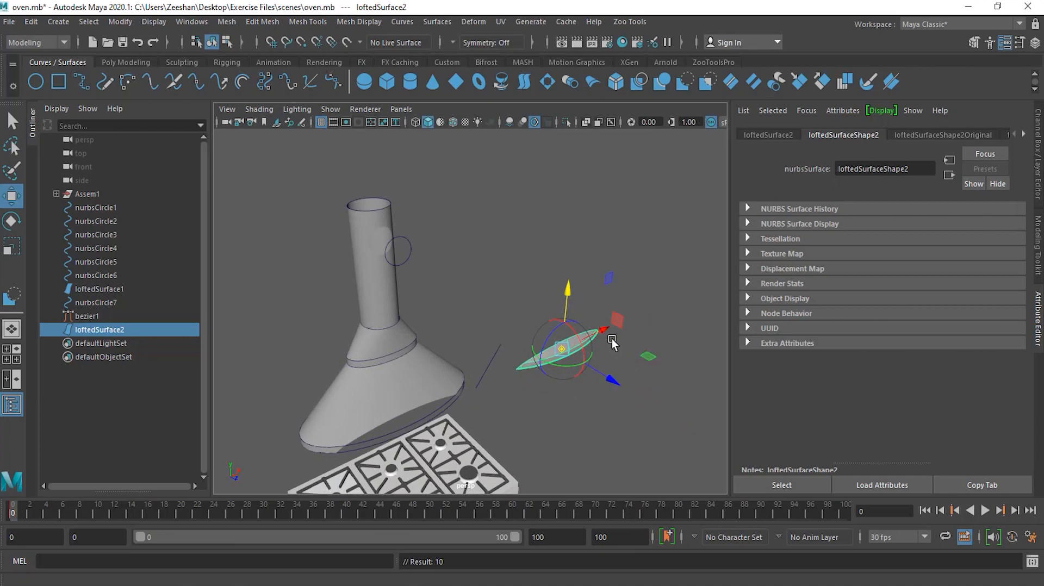
key("d")
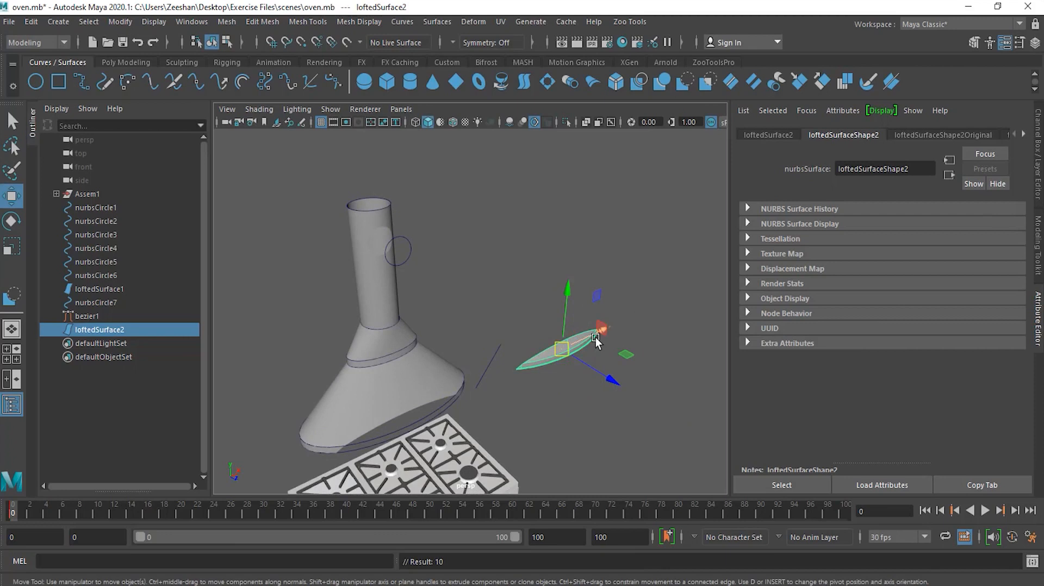
- Move the trimmed rim piece along X into the curved cutout at the original hood's lower edge
left_click_drag(597, 335, 457, 403)
scroll(419, 414, "up", 3)
middle_click_drag(420, 413, 501, 274, "alt")
left_click_drag(500, 275, 477, 257, "alt")
scroll(420, 313, "up", 4)
left_click(455, 395)
left_click(440, 333)
left_click(399, 266)
left_click(446, 342)
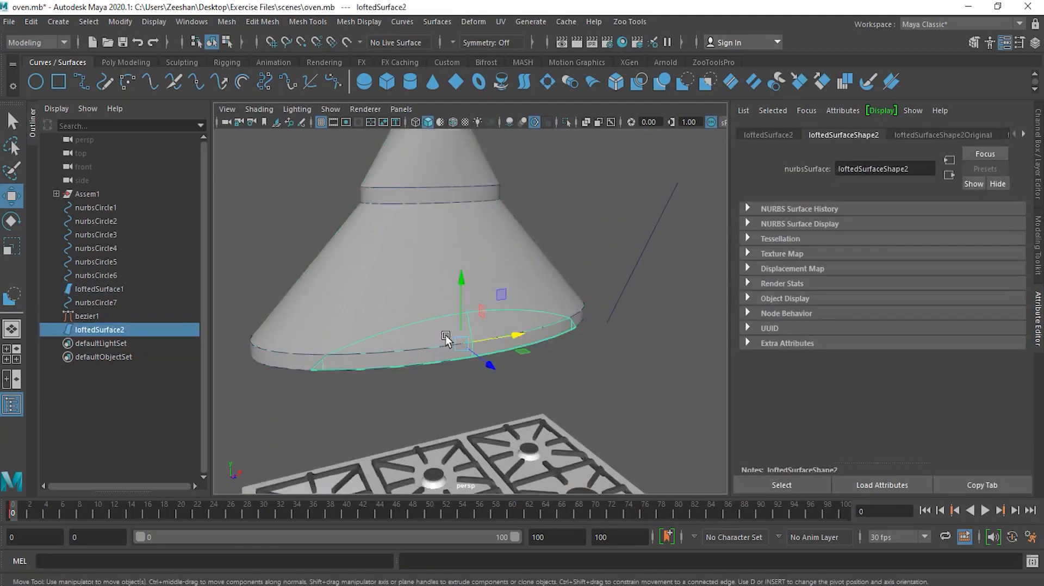
- Select the original hood surface and switch it to Trim Edge component selection
scroll(459, 225, "down", 4)
middle_click_drag(459, 226, 465, 368, "alt")
left_click(410, 344)
left_click_drag(363, 291, 406, 305, "alt")
right_click_drag(539, 328, 611, 318, "alt")
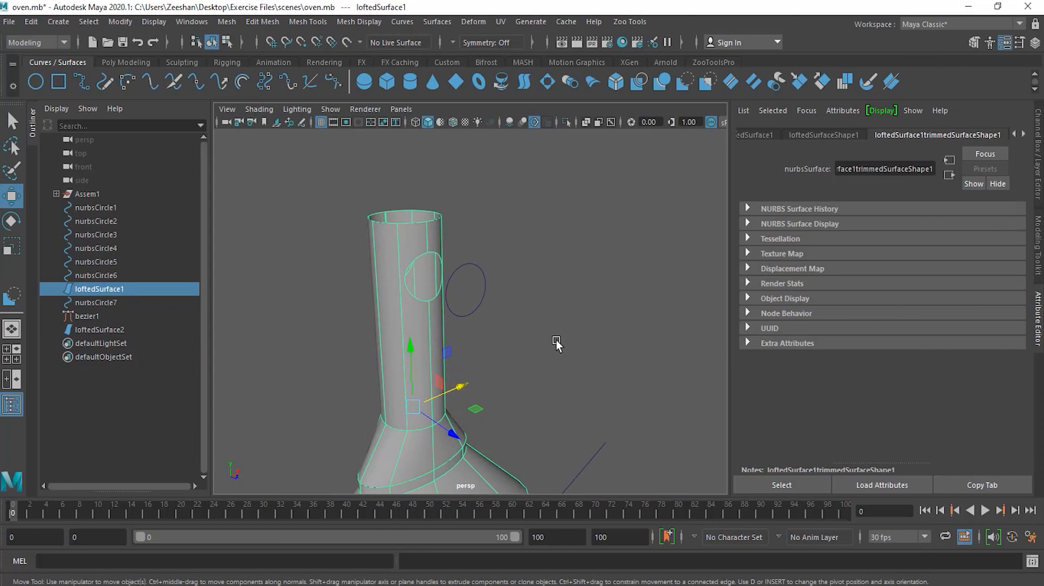
right_click_drag(420, 251, 492, 248, "alt")
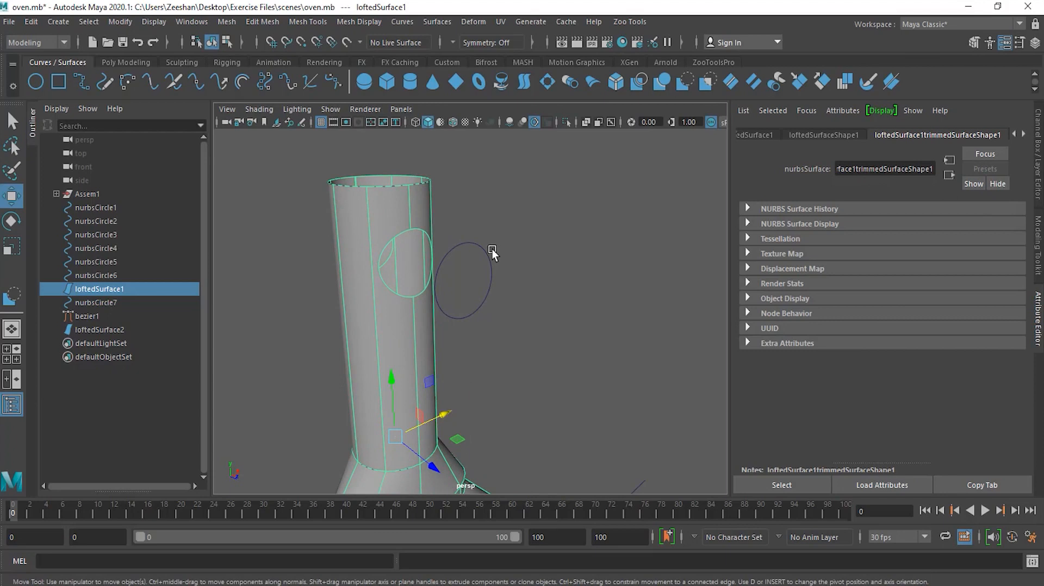
right_click(425, 342)
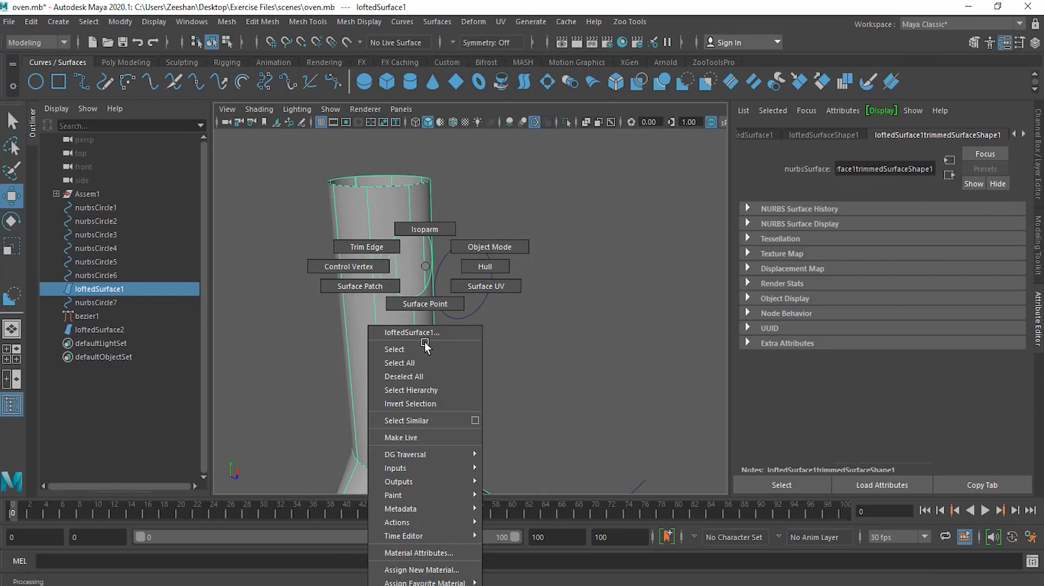
right_click_drag(425, 346, 379, 247)
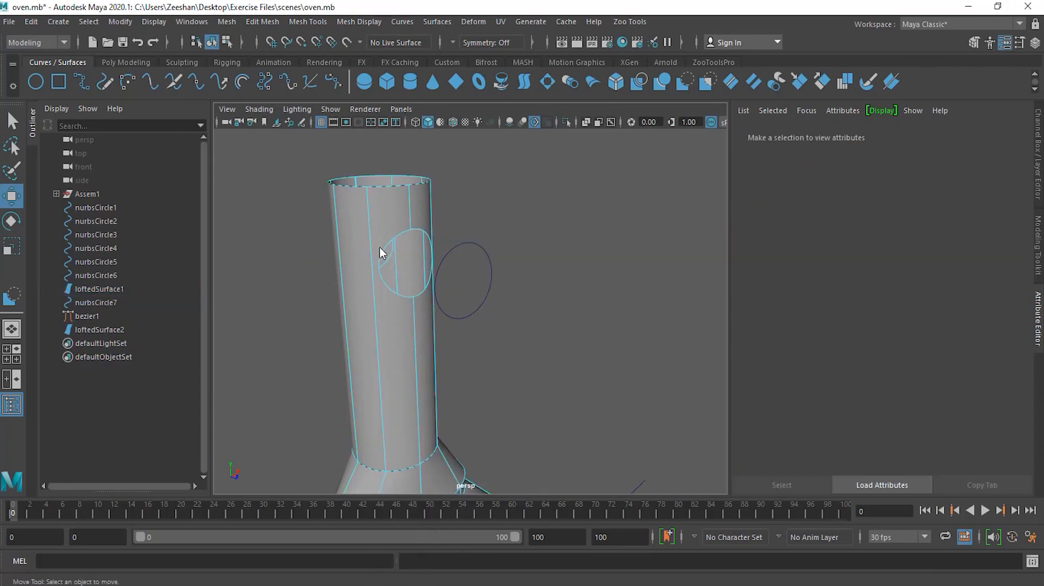
- Select the circular trim edge on the pipe and add the circle curve beside it to the selection
mouse_move(478, 333)
left_mouse_down("alt")
mouse_move(503, 352)
mouse_move(479, 351)
left_mouse_up("alt")
middle_click_drag(479, 351, 475, 348, "alt")
middle_click_drag(562, 407, 581, 491, "alt")
left_click(422, 360)
mouse_move(504, 322)
left_mouse_down("alt")
mouse_move(532, 317)
mouse_move(506, 311)
left_mouse_up("alt")
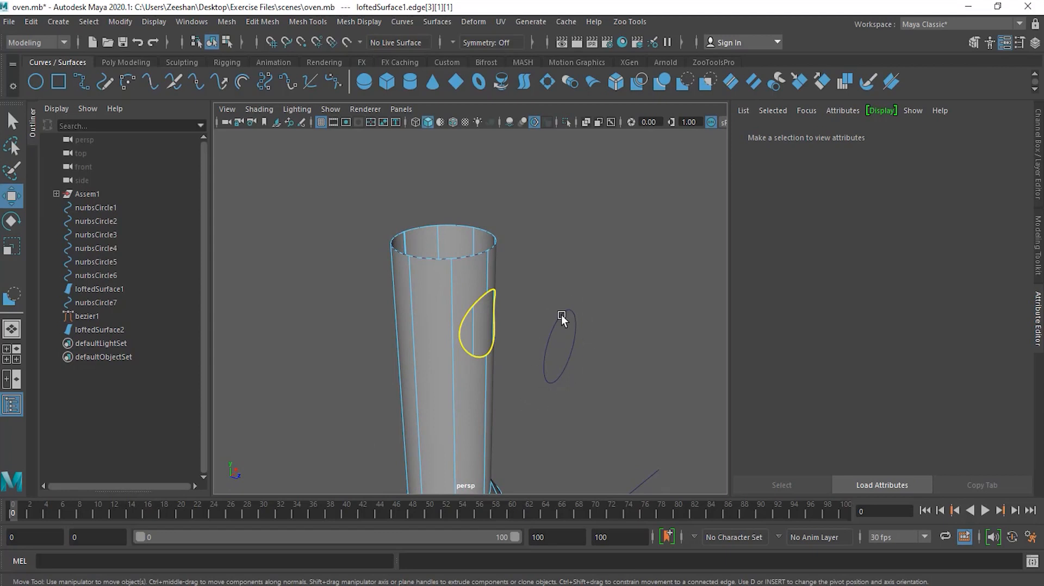
left_click(549, 349)
mouse_move(530, 429)
left_mouse_down("alt")
mouse_move(573, 413)
mouse_move(577, 397)
mouse_move(535, 419)
left_mouse_up("alt")
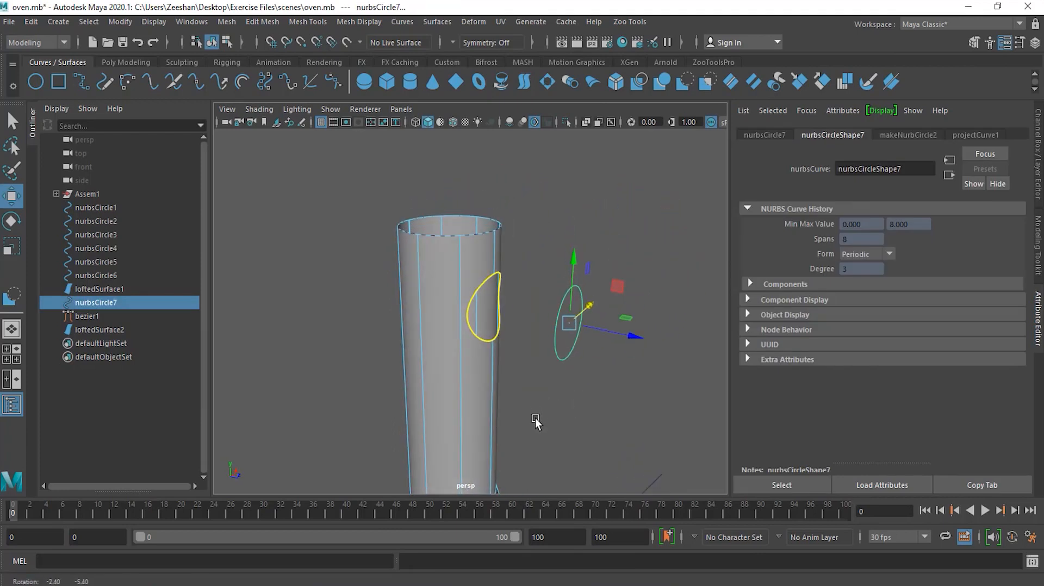
- Loft a surface between the pipe's circular trim edge and the selected circle curve
left_click(438, 22)
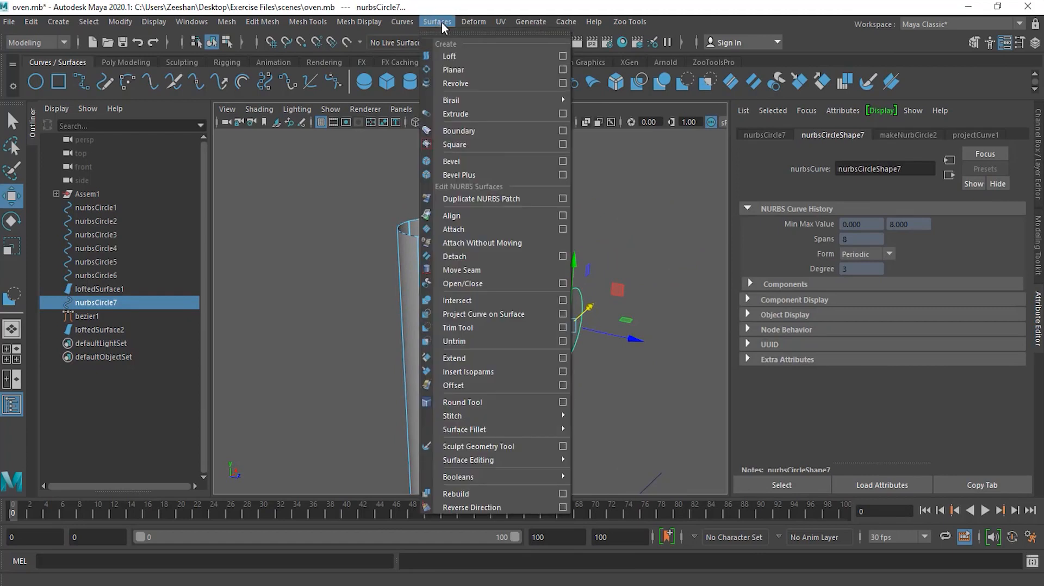
left_click(452, 55)
left_click_drag(599, 327, 473, 288, "alt")
left_click_drag(487, 214, 496, 263, "alt")
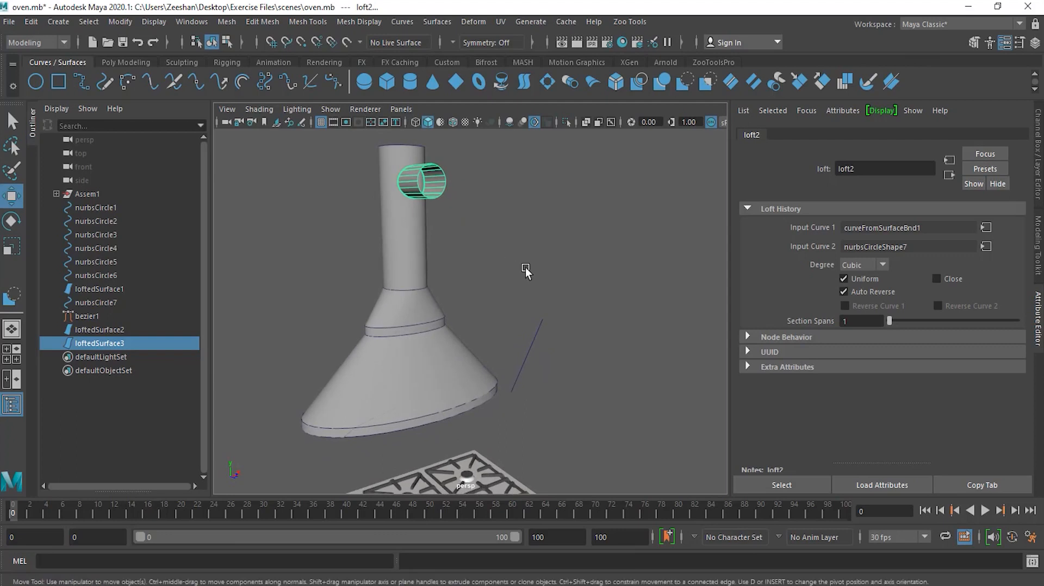
mouse_move(525, 268)
left_mouse_down("alt")
mouse_move(485, 269)
mouse_move(529, 267)
left_mouse_up("alt")
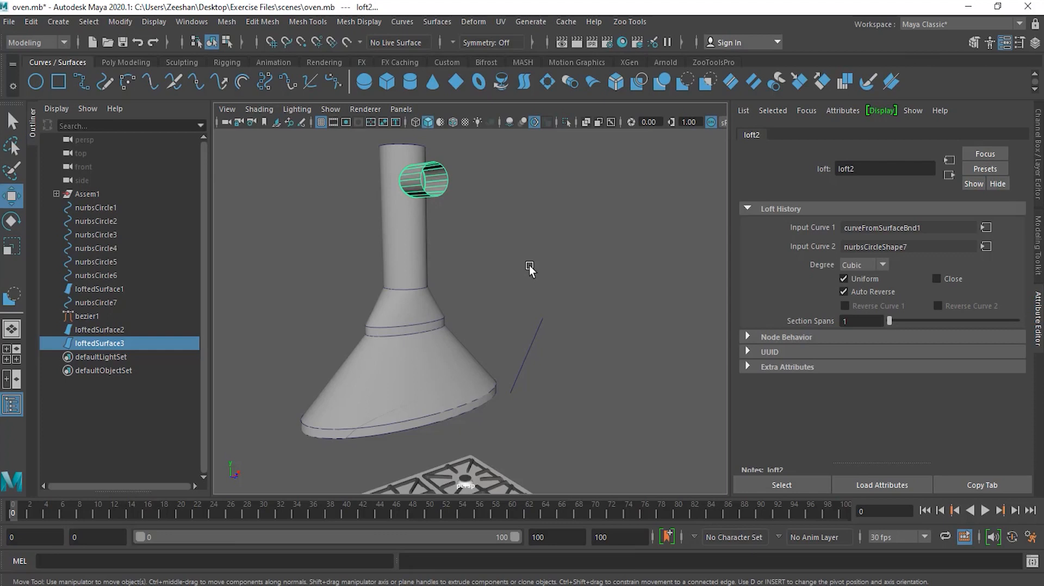
mouse_move(530, 265)
left_mouse_down("alt")
mouse_move(517, 269)
mouse_move(544, 259)
left_mouse_up("alt")
left_click_drag(473, 252, 478, 282, "alt")
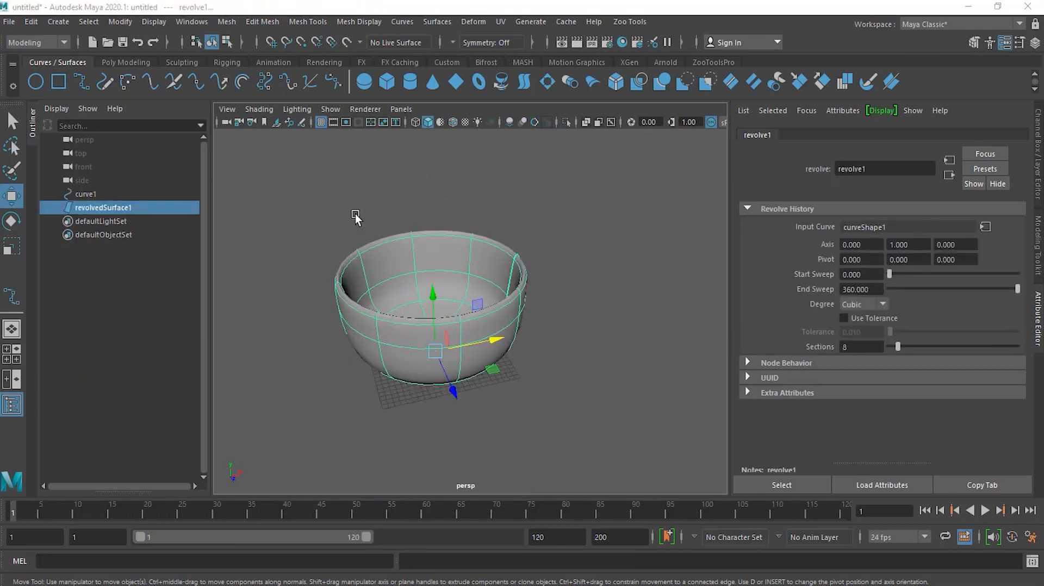
- Detach the list of Convert commands as a floating window and place it beside the revolved bowl
left_click_drag(356, 217, 515, 303, "alt")
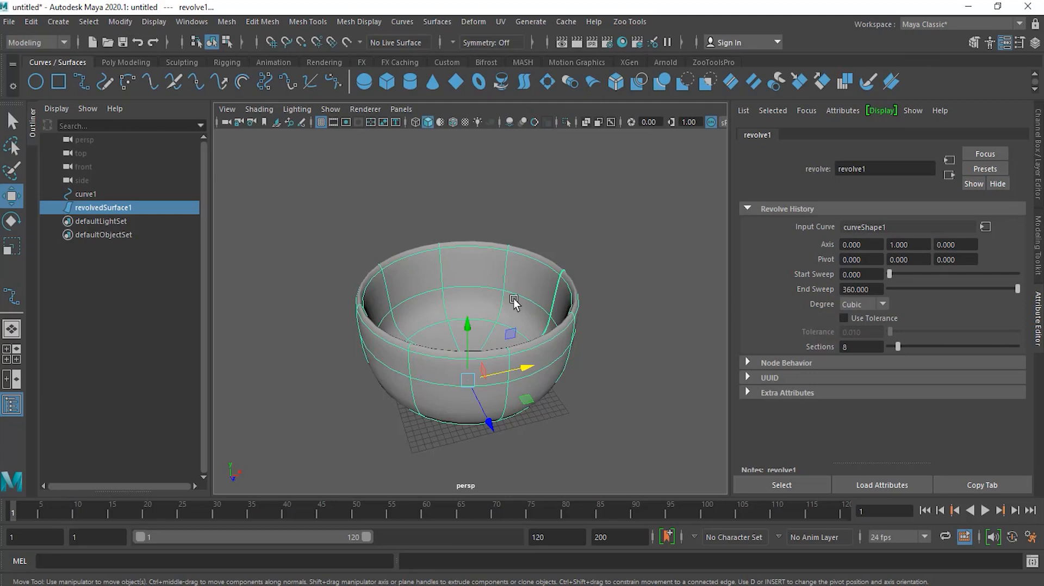
left_click_drag(498, 311, 534, 363, "alt")
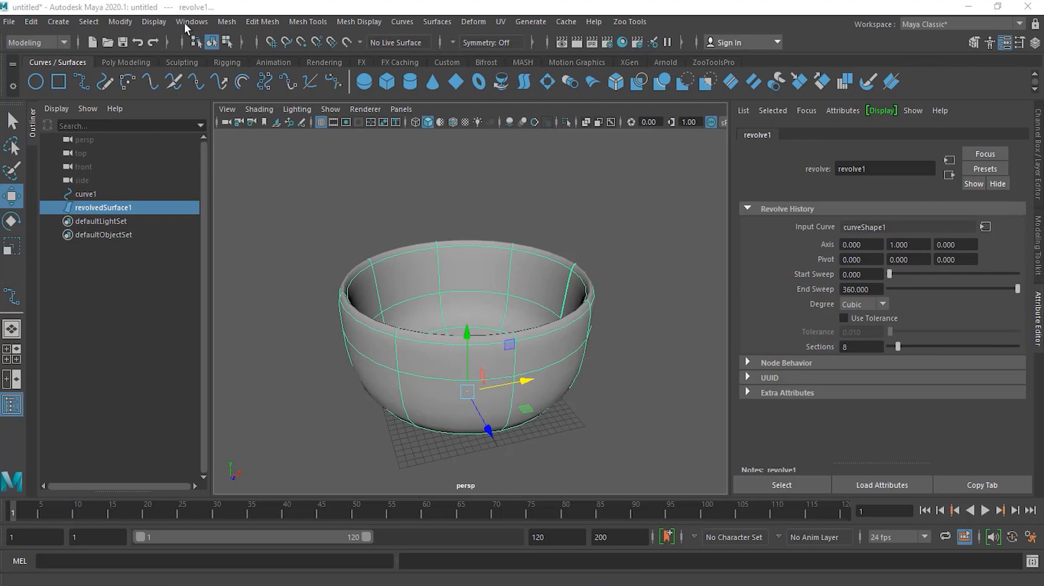
left_click(122, 23)
mouse_move(182, 357)
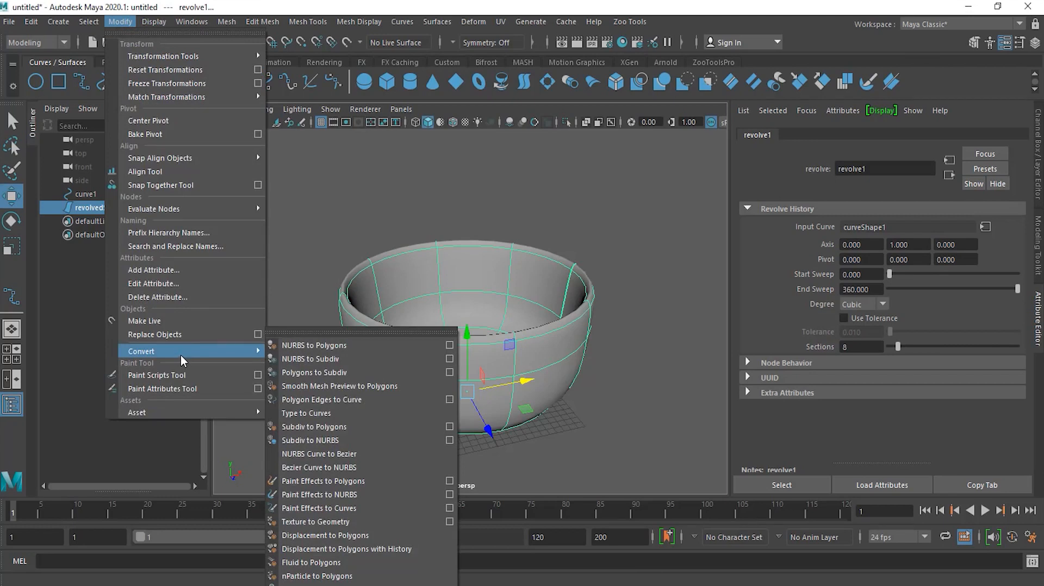
left_click(380, 331)
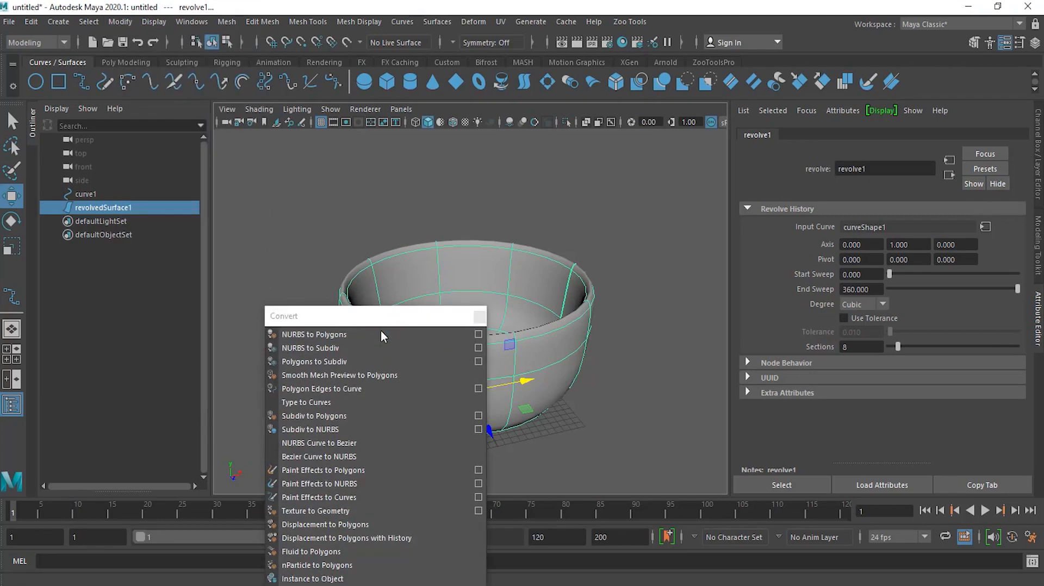
left_click_drag(361, 332, 136, 185)
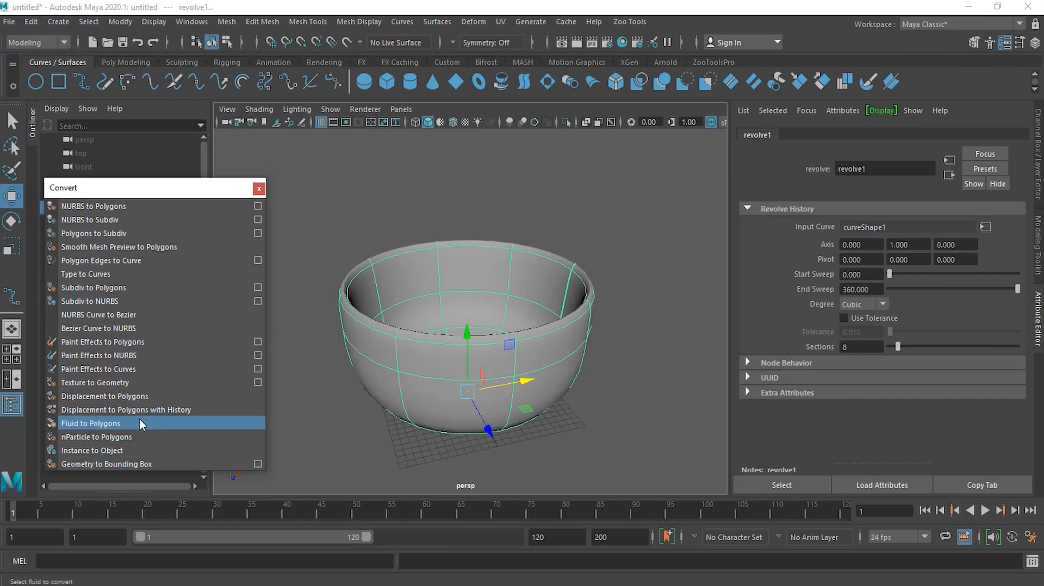
- Convert the revolved NURBS bowl to polygons with the Triangles type and Standard fit tessellation
left_click_drag(484, 354, 433, 321, "alt")
left_click_drag(546, 383, 542, 342, "alt")
scroll(543, 343, "down", 3)
mouse_move(543, 408)
left_mouse_down("alt")
mouse_move(510, 353)
mouse_move(483, 418)
mouse_move(467, 419)
mouse_move(487, 433)
mouse_move(523, 416)
mouse_move(487, 370)
mouse_move(536, 390)
left_mouse_up("alt")
right_click_drag(536, 390, 517, 390, "alt")
middle_click_drag(568, 401, 543, 450, "alt")
left_click_drag(543, 449, 489, 438, "alt")
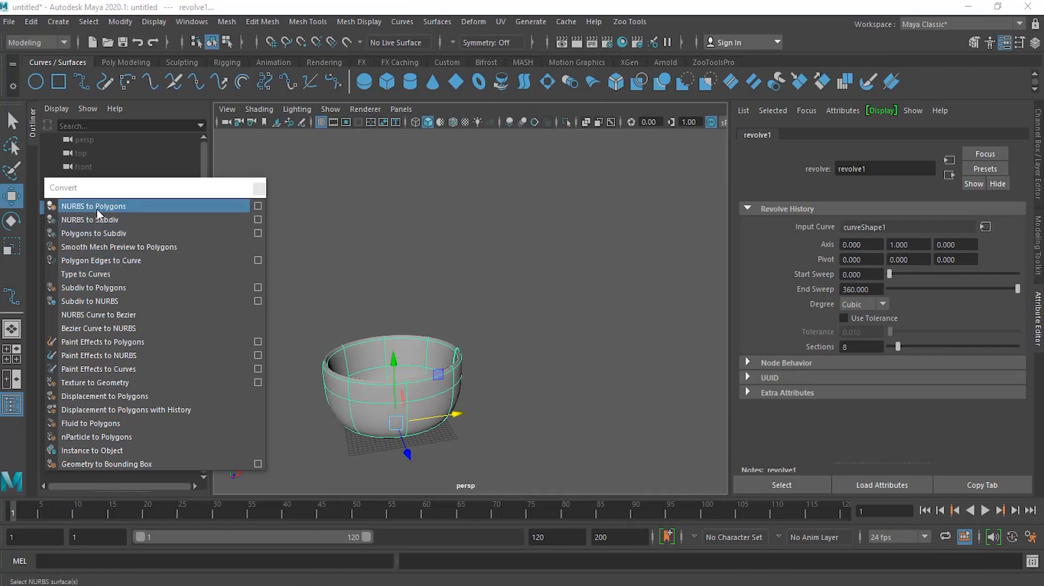
left_click(259, 205)
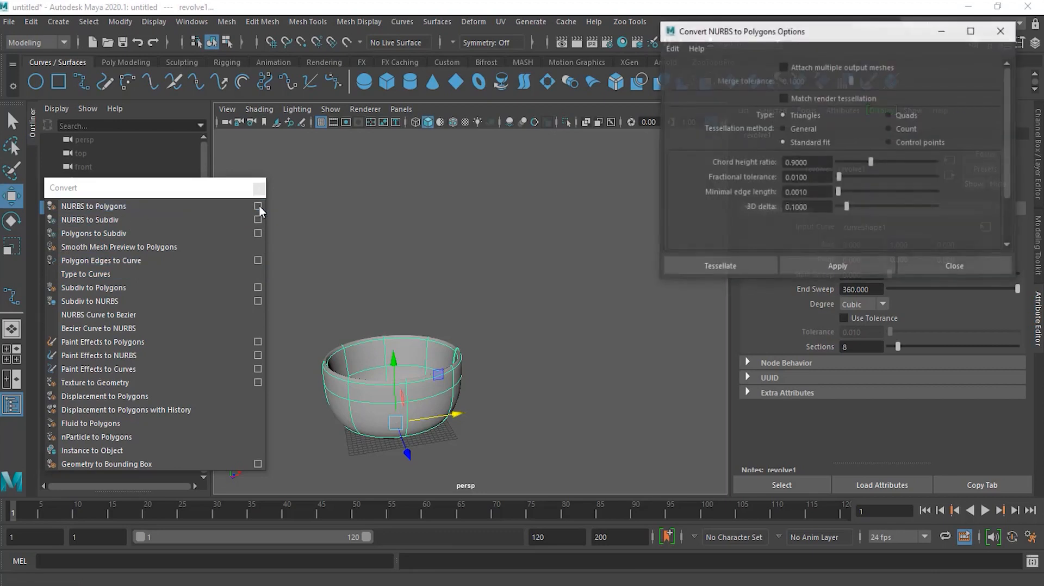
left_click_drag(855, 42, 716, 127)
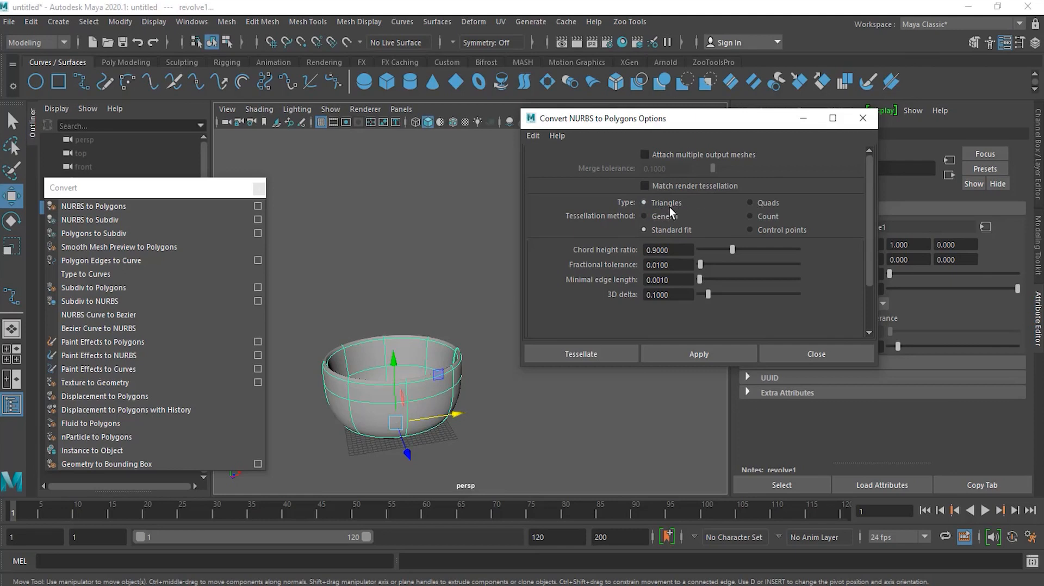
left_click(608, 355)
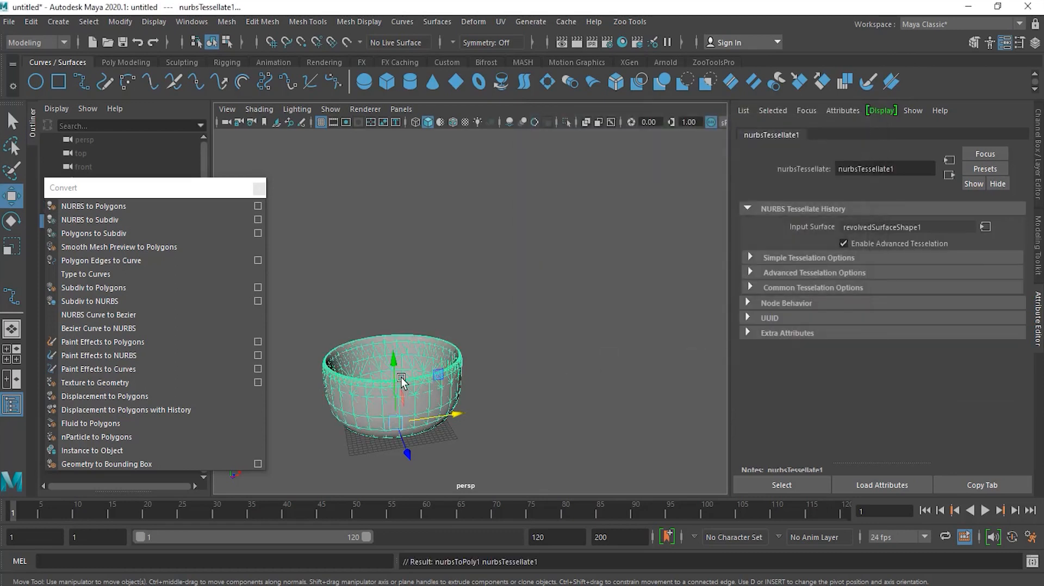
- Move the triangulated bowl straight up above the original and select both bowls to compare their wireframes
left_click_drag(393, 375, 392, 269)
left_click_drag(532, 224, 403, 414)
left_click_drag(548, 427, 529, 353, "alt")
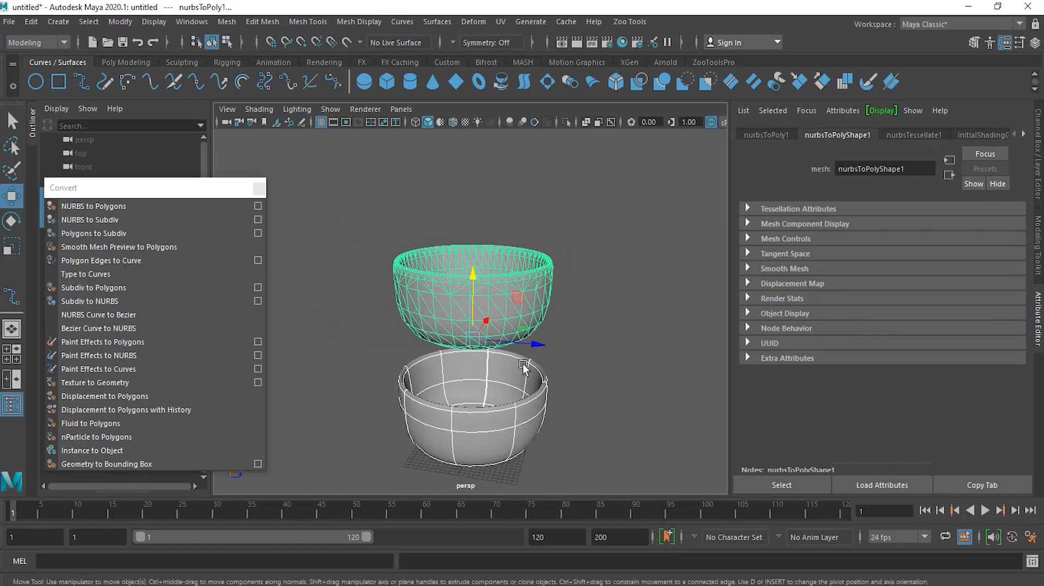
left_click_drag(594, 359, 527, 360, "alt")
right_click_drag(334, 302, 498, 287, "alt")
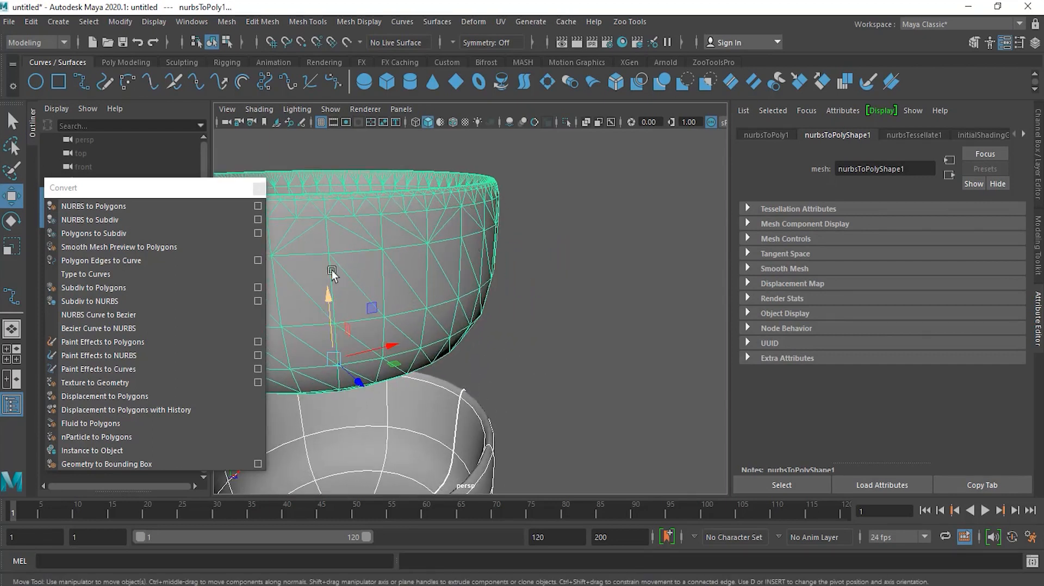
left_click_drag(532, 269, 384, 325, "alt")
right_click_drag(384, 324, 418, 278, "alt")
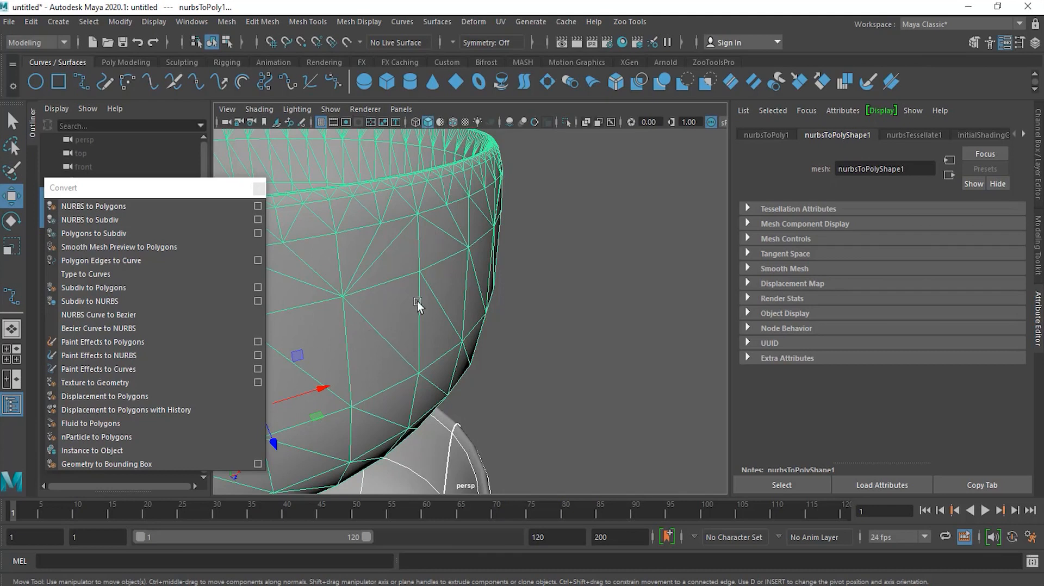
right_click_drag(487, 263, 168, 338, "alt")
- Convert the original NURBS bowl to polygons again, using the Quads type with Standard fit tessellation
left_click(436, 431)
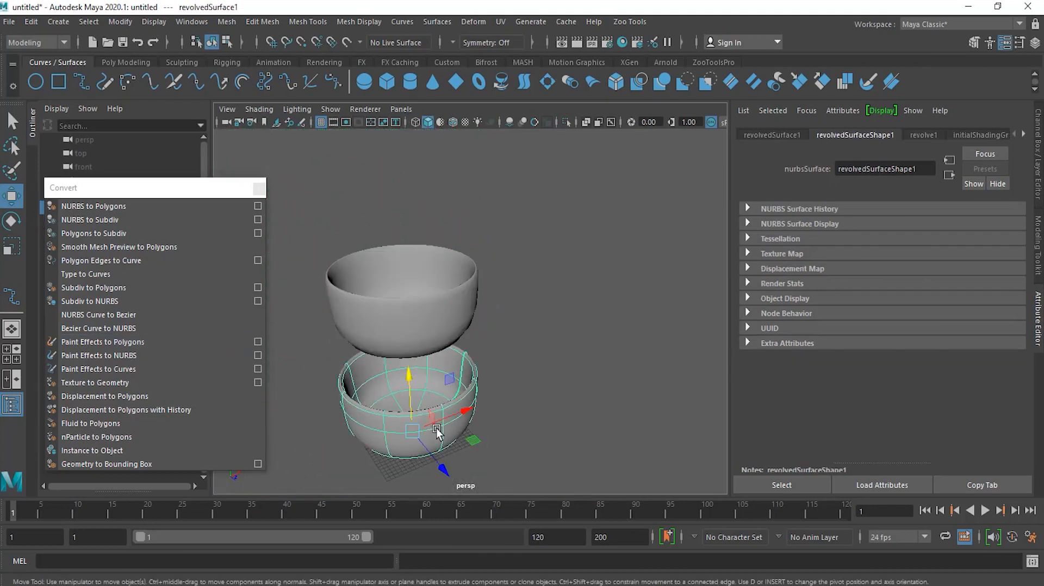
left_click(259, 206)
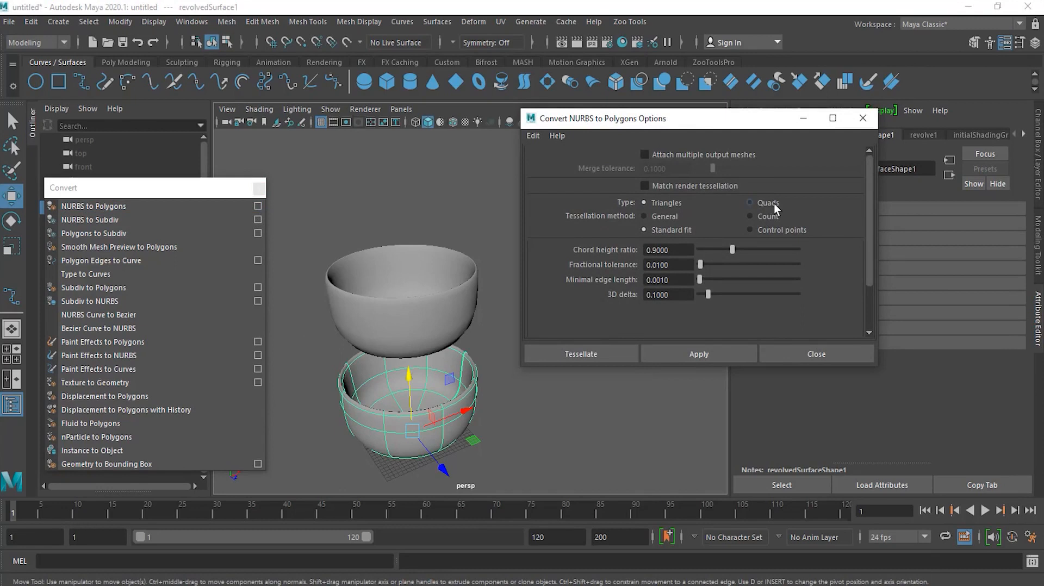
left_click(612, 350)
- Move the quad bowl along X to stand beside the original and select all three bowls
middle_click_drag(533, 286, 491, 320, "alt")
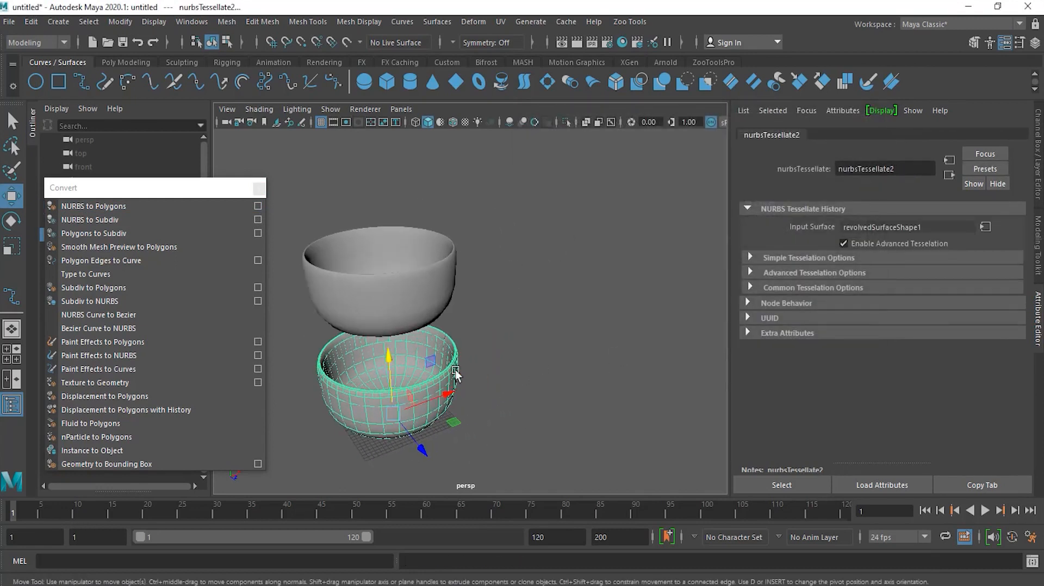
left_click_drag(425, 401, 518, 388)
right_click_drag(492, 396, 504, 396, "alt")
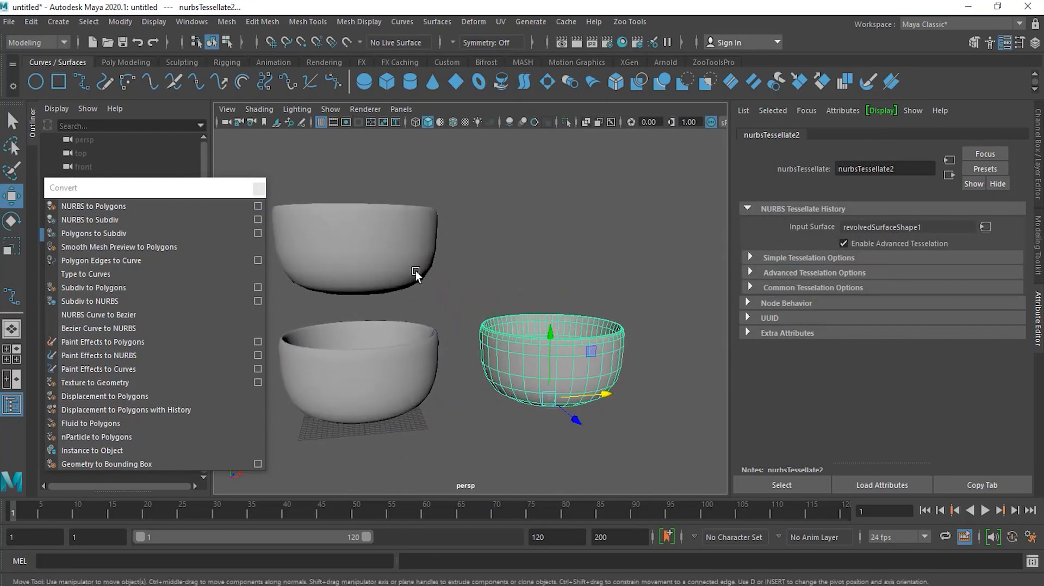
left_click_drag(563, 239, 403, 373, "shift")
left_click_drag(601, 228, 387, 393)
- Examine the quad bowl's wireframe and compare it with the triangulated and NURBS bowls
scroll(453, 430, "up", 3)
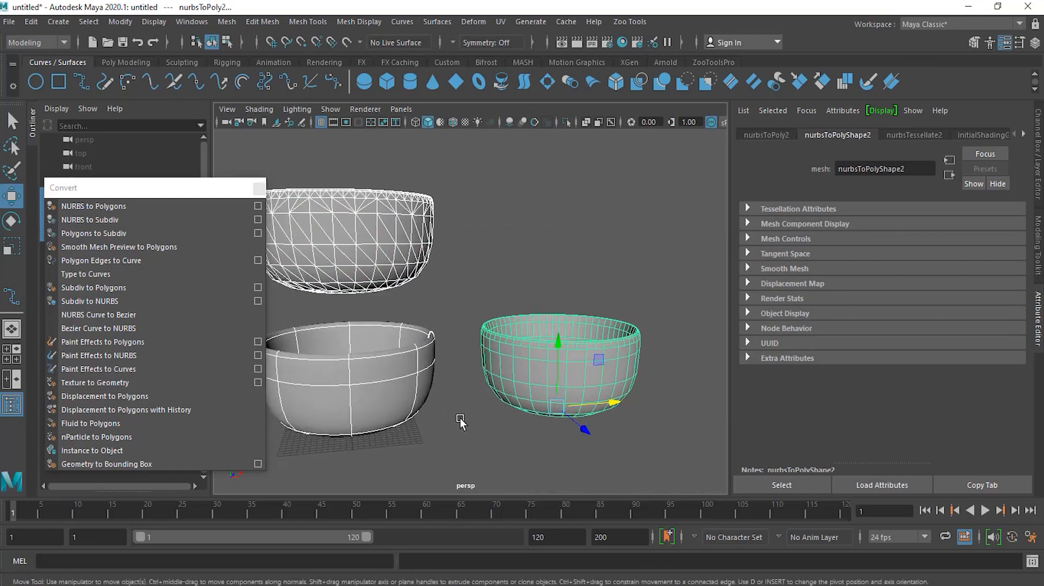
scroll(526, 384, "up", 2)
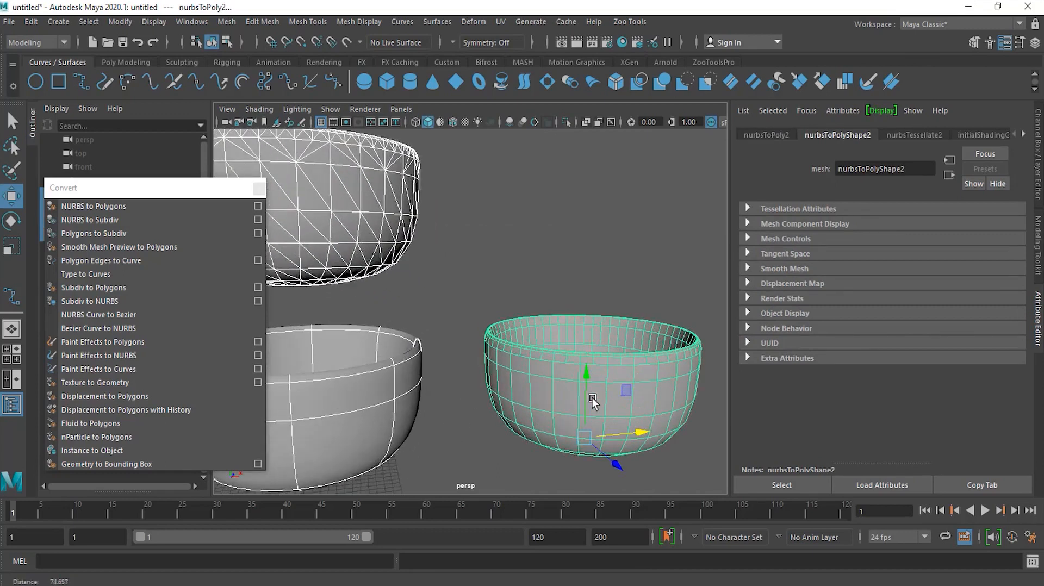
right_click_drag(576, 422, 625, 424, "alt")
middle_click_drag(625, 425, 499, 389, "alt")
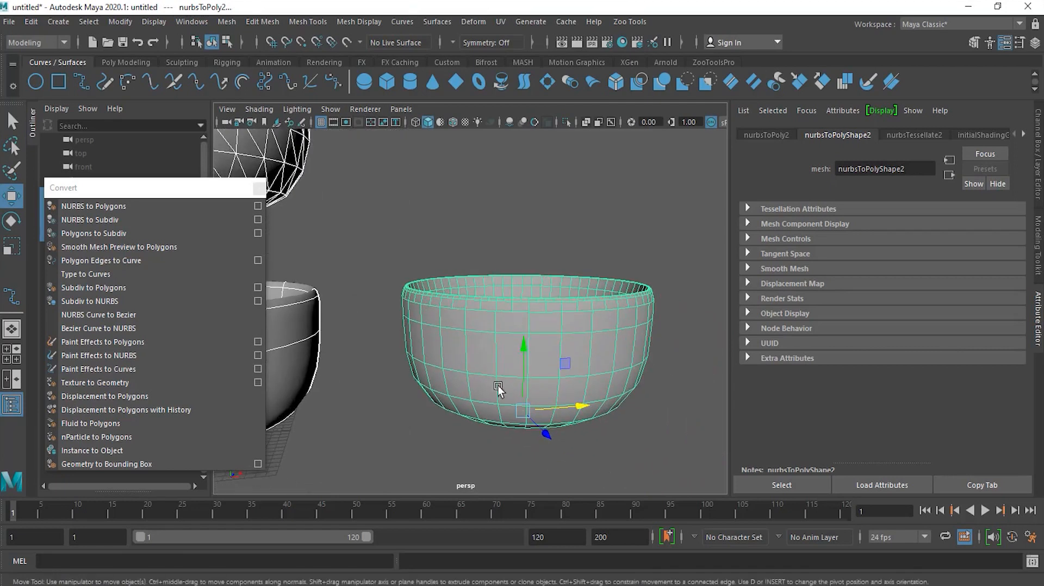
right_click_drag(499, 389, 555, 327, "alt")
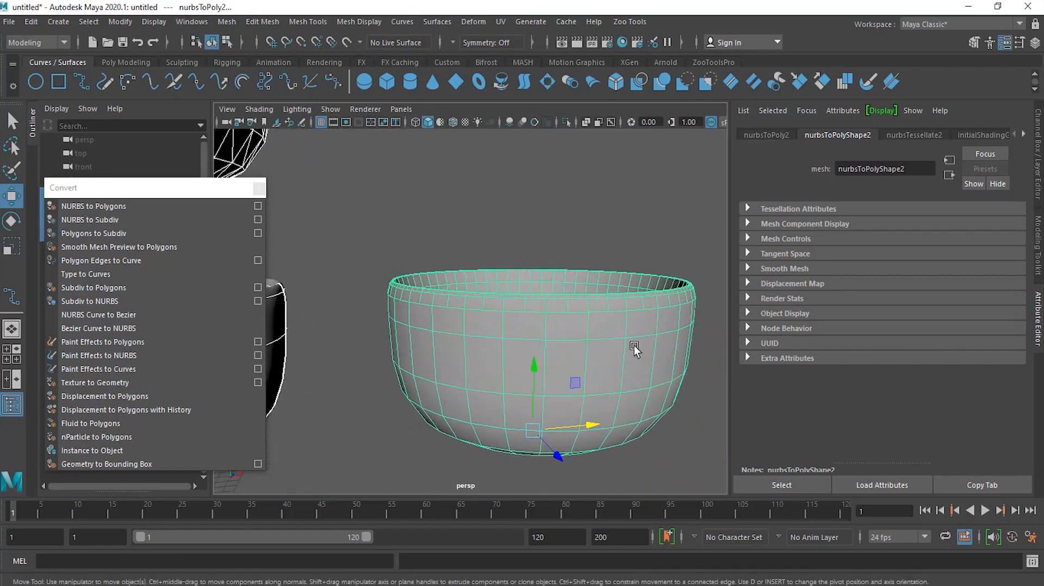
right_click_drag(578, 286, 508, 374, "alt")
middle_click_drag(508, 374, 593, 341, "alt")
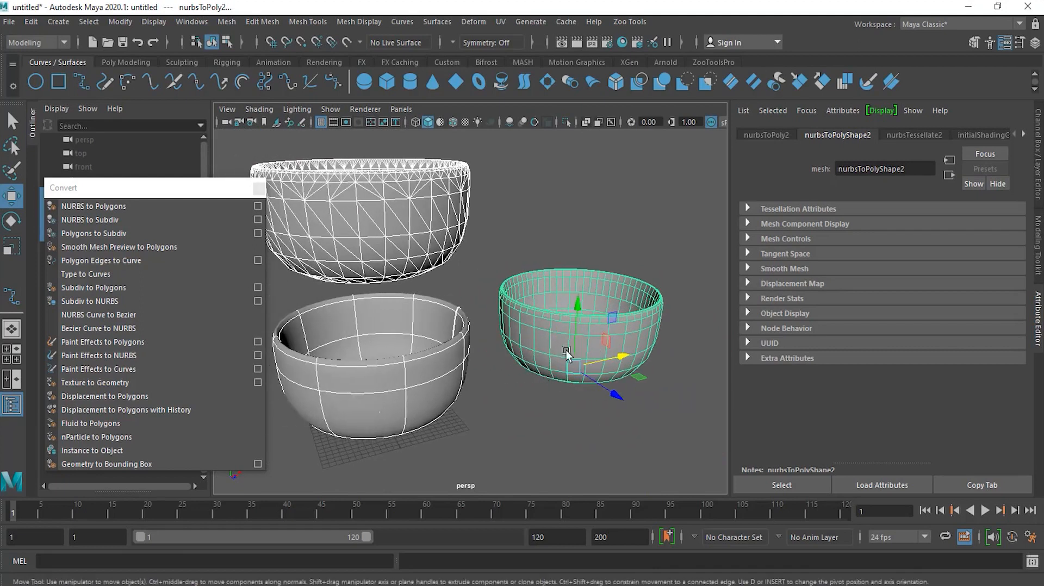
right_click_drag(661, 342, 563, 336, "alt")
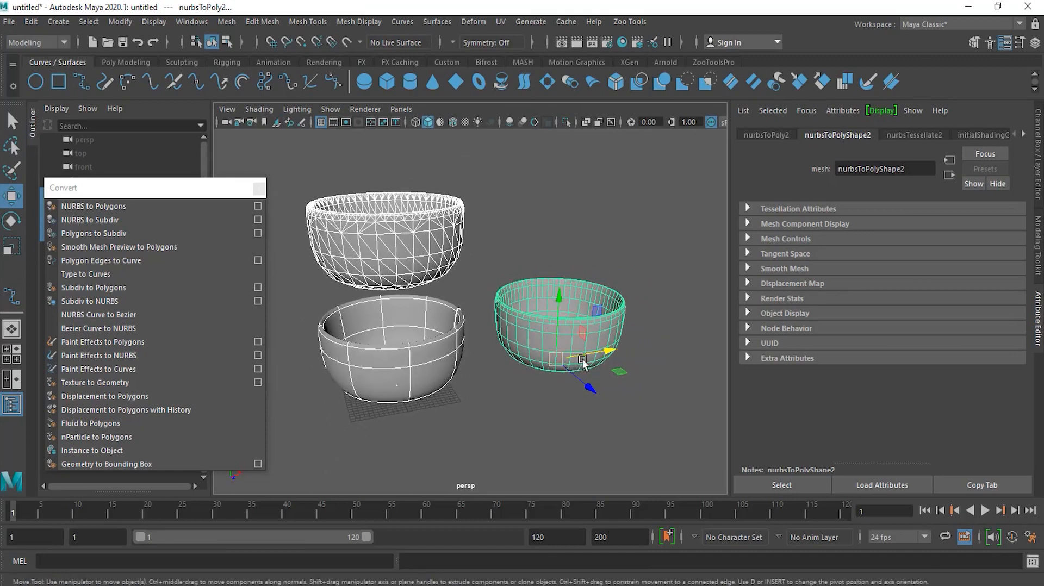
left_click_drag(564, 365, 526, 406, "alt")
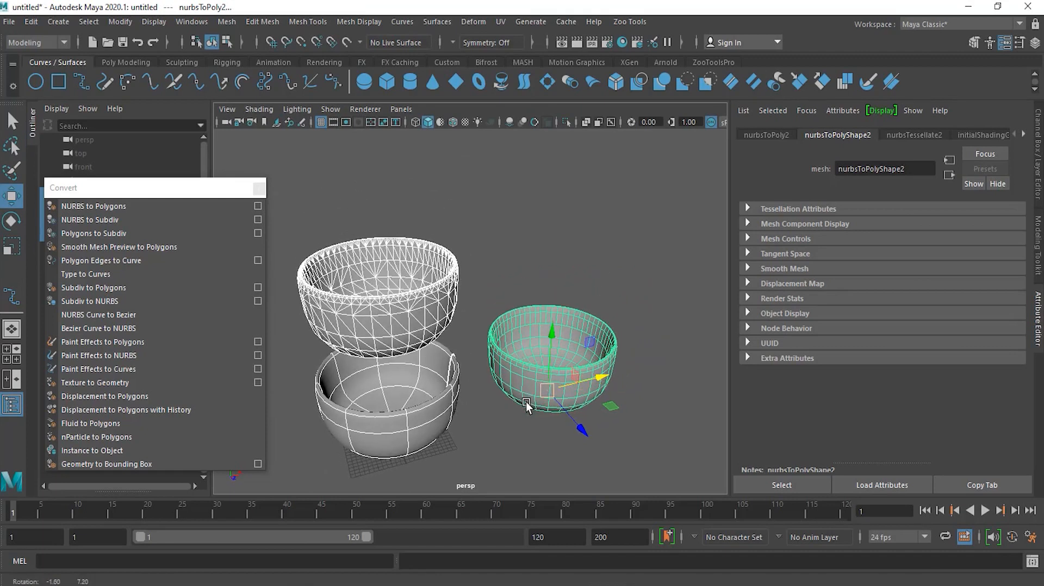
- For the original bowl's polygon conversion, choose General tessellation with U type and V type set to Per span # of iso params
left_click(402, 410)
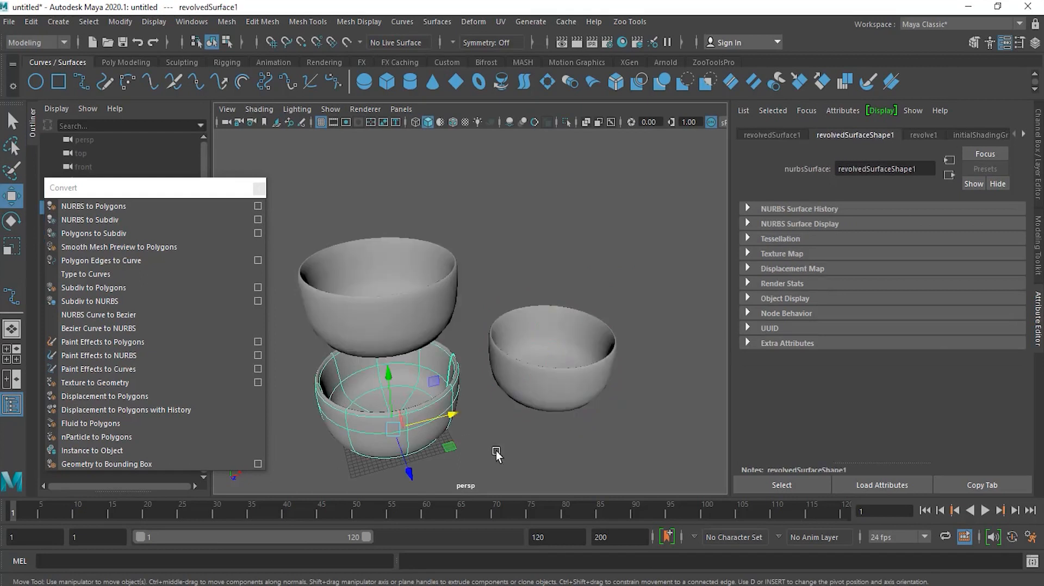
left_click(258, 206)
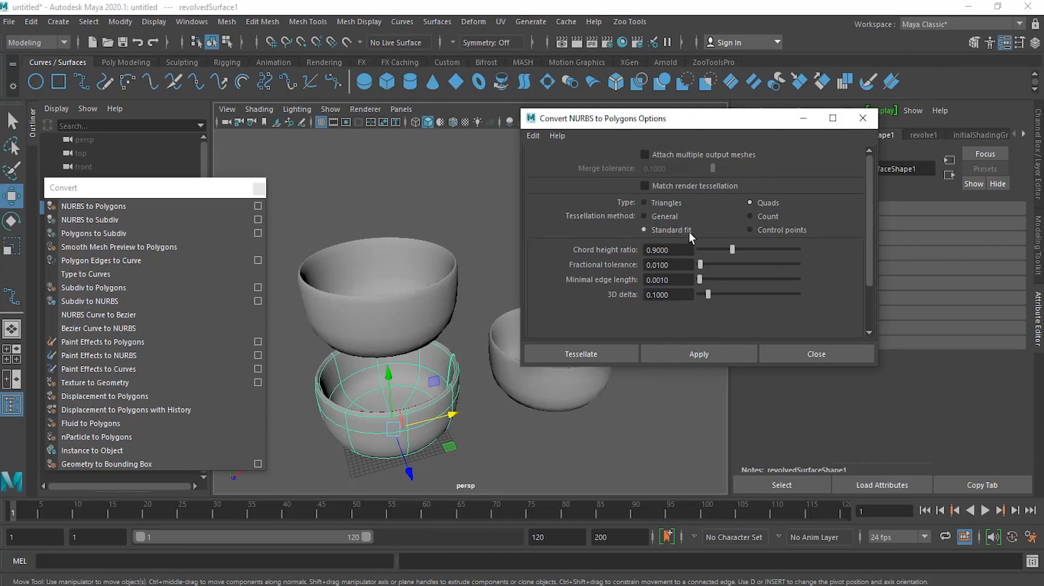
left_click(670, 216)
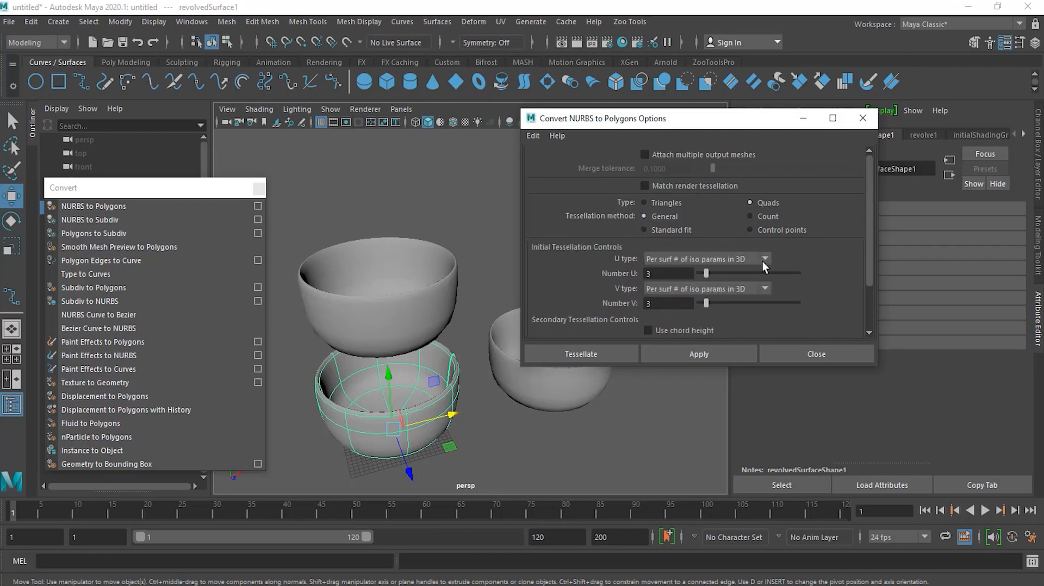
left_click_drag(870, 258, 873, 293)
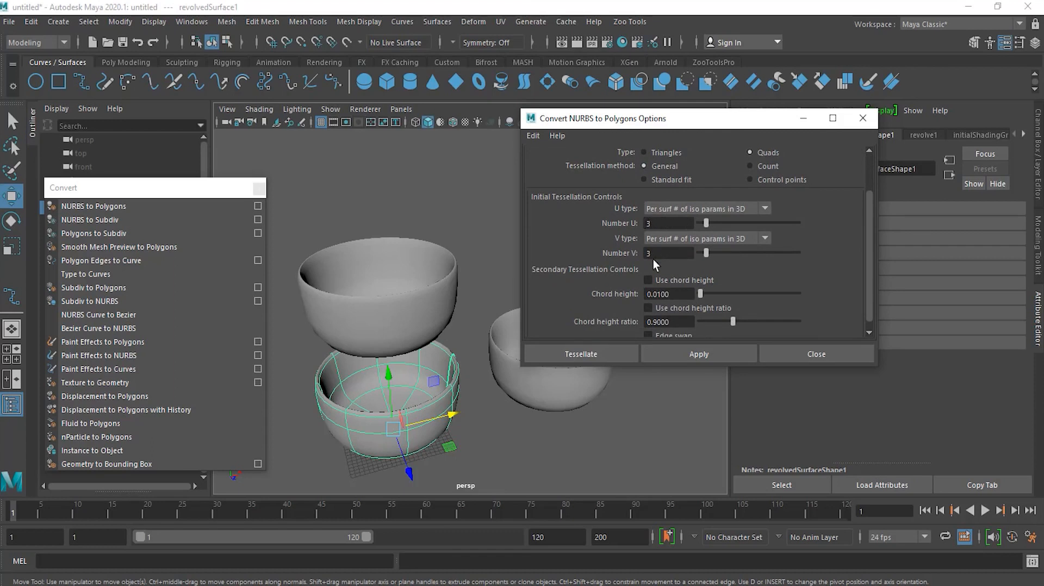
left_click(678, 210)
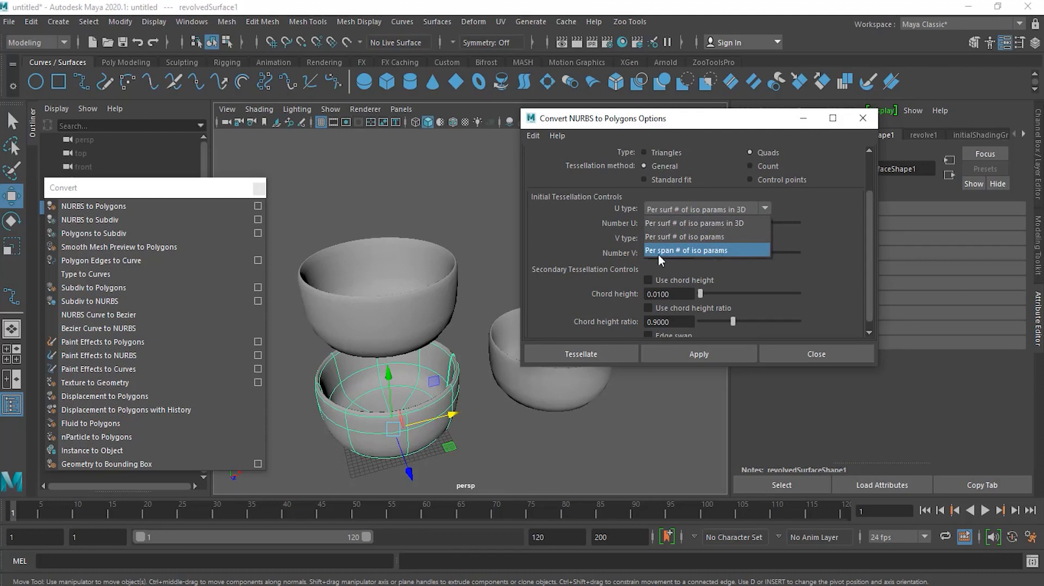
left_click(684, 251)
left_click(691, 239)
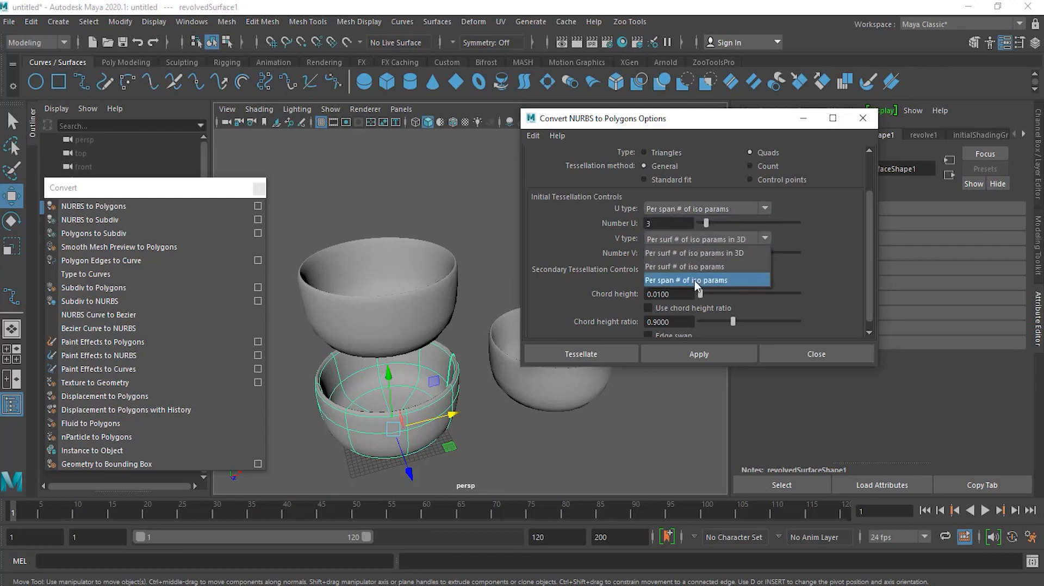
left_click(692, 279)
- Set both Number U and Number V to 5 in the initial tessellation controls
double_click(664, 223)
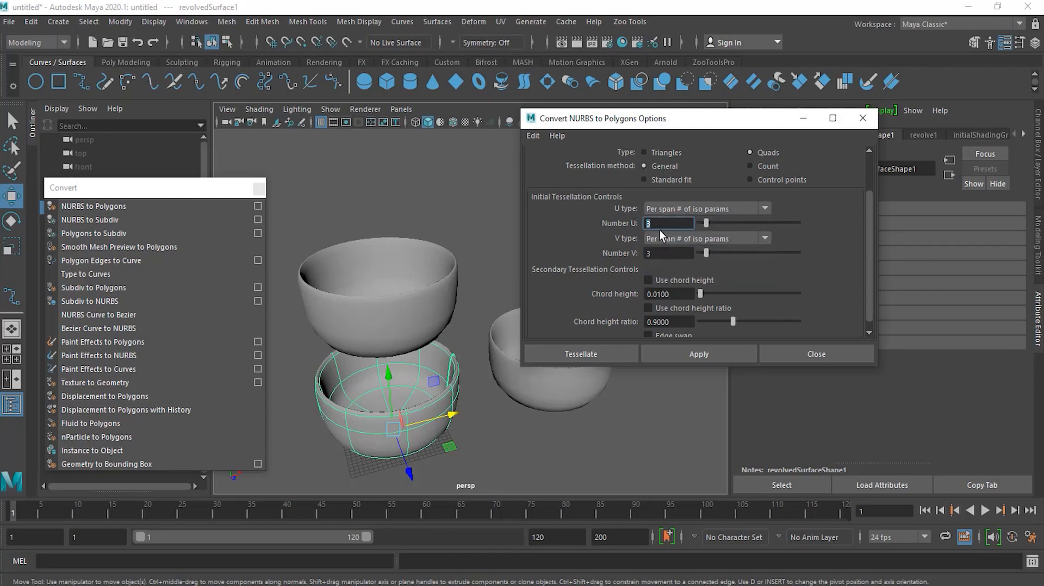
type("5")
key("Tab")
type("5")
scroll(806, 285, "down", 1)
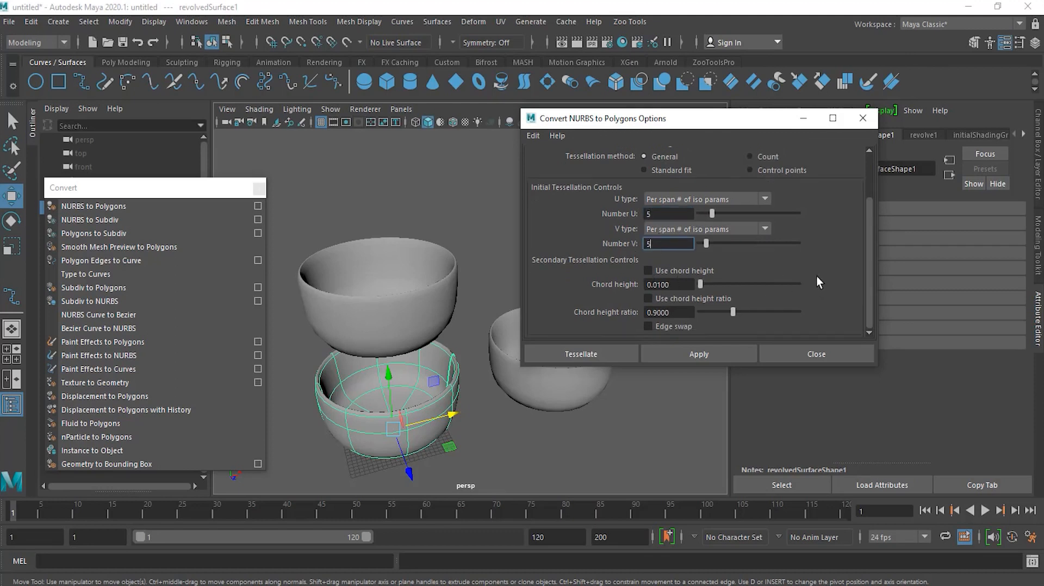
- Tessellate the original bowl with these settings and move the new quad bowl along X and up, above the first quad bowl
left_click(605, 351)
left_click_drag(455, 428, 603, 401)
left_click_drag(544, 350, 544, 253)
left_click_drag(567, 313, 560, 302, "alt")
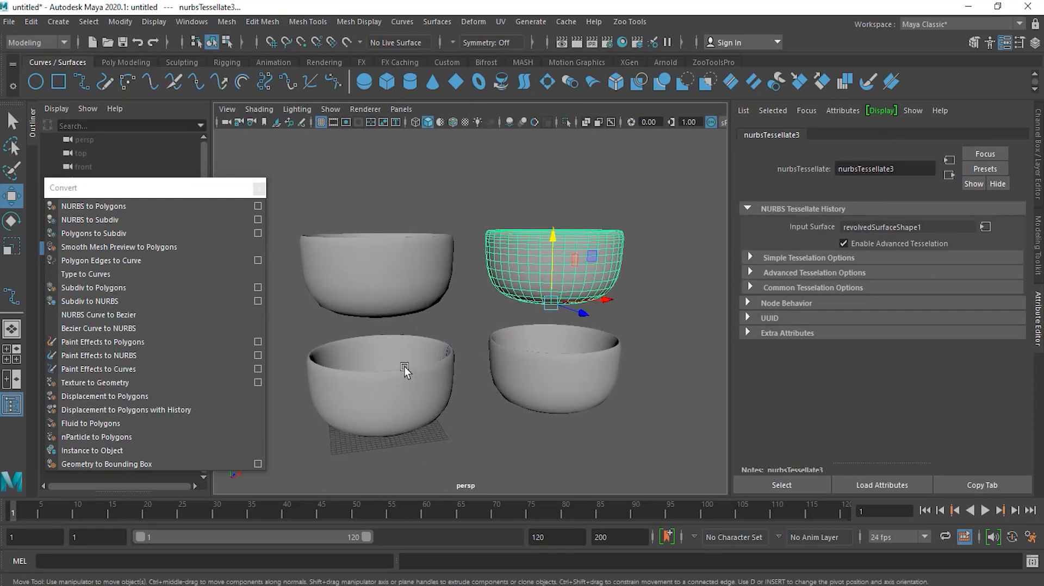
- Compare the wireframe density of the new quad bowl with the original NURBS, triangulated and first quad bowls
left_click(393, 400)
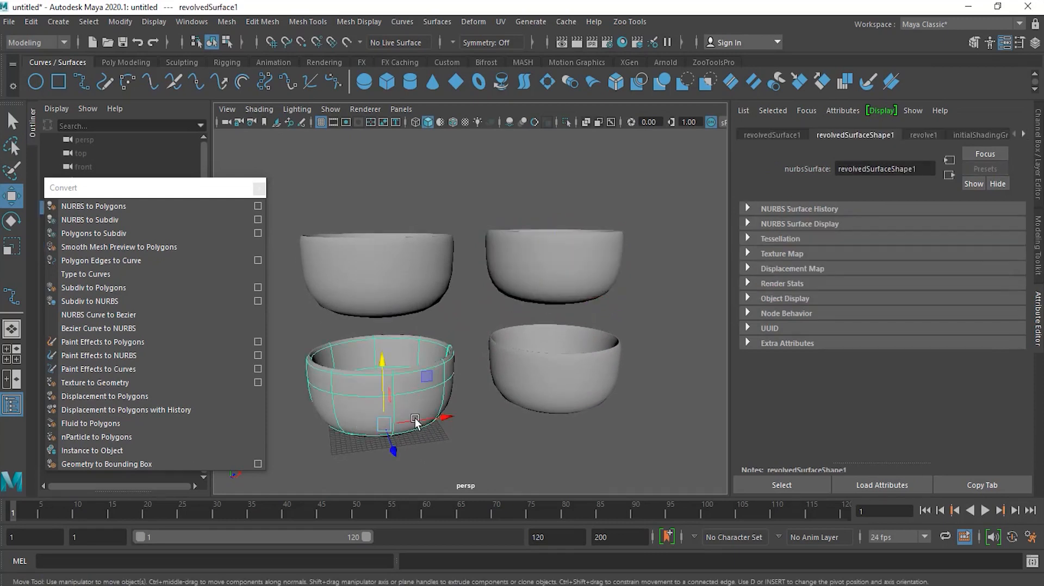
left_click(560, 292)
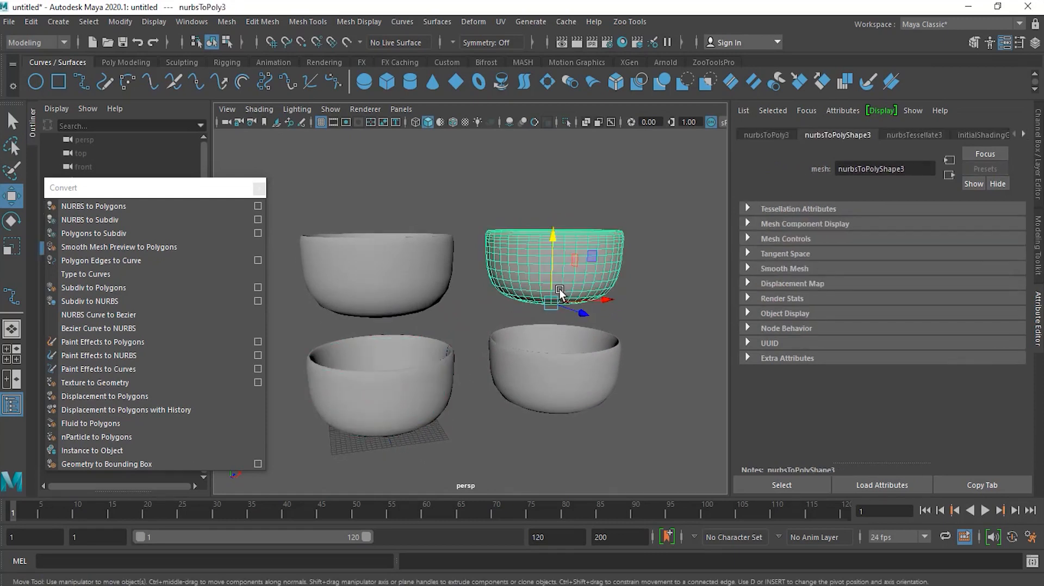
left_click(412, 387)
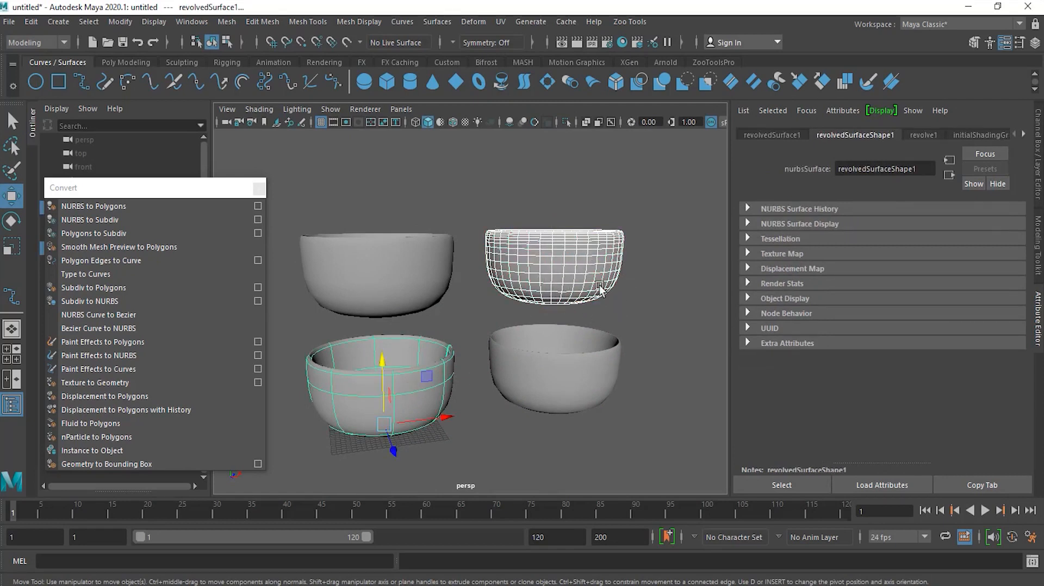
left_click_drag(612, 309, 615, 354, "alt")
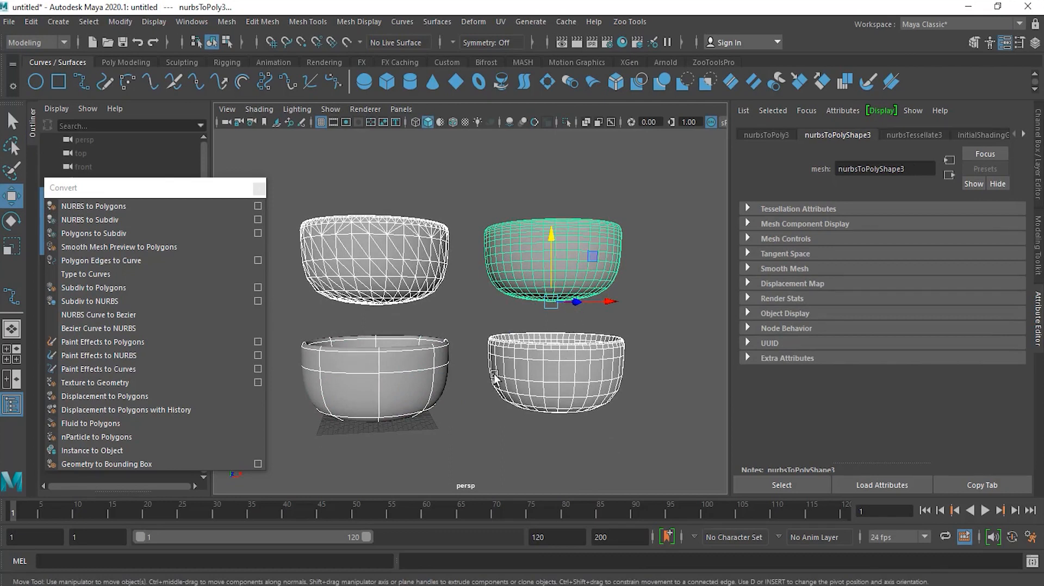
scroll(559, 390, "up", 5)
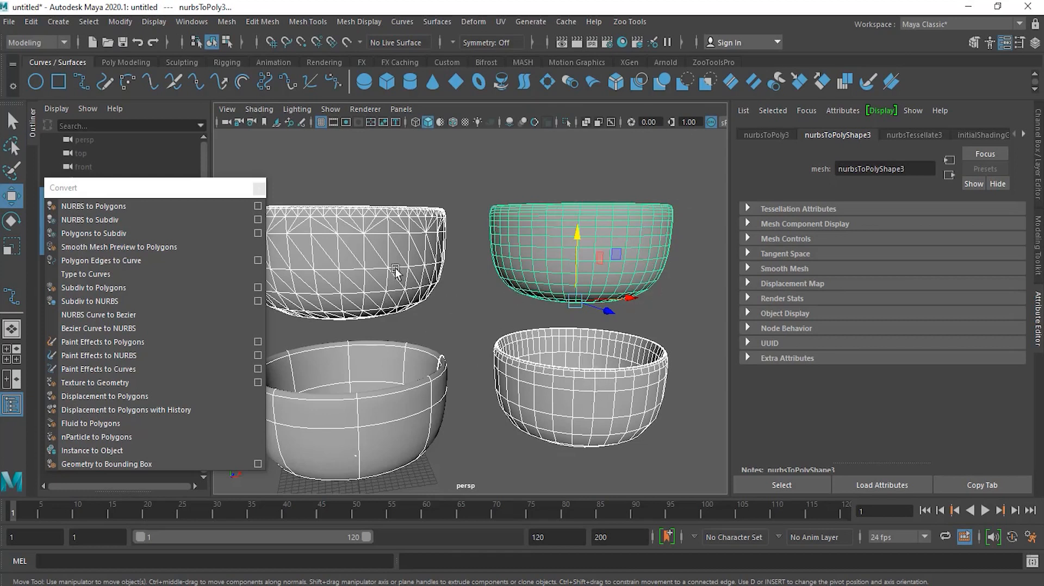
scroll(539, 390, "down", 2)
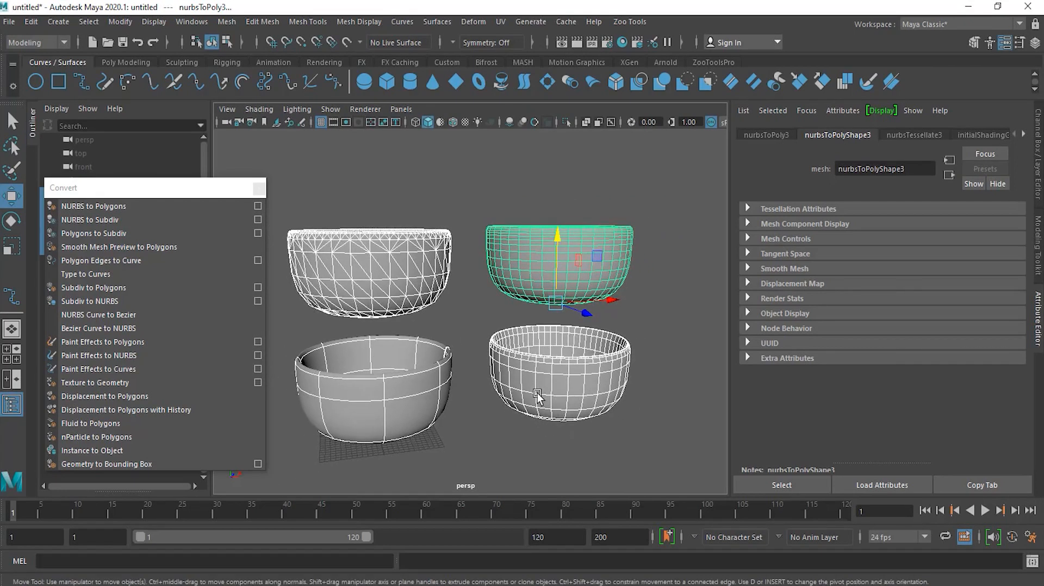
left_click_drag(539, 390, 573, 413, "alt")
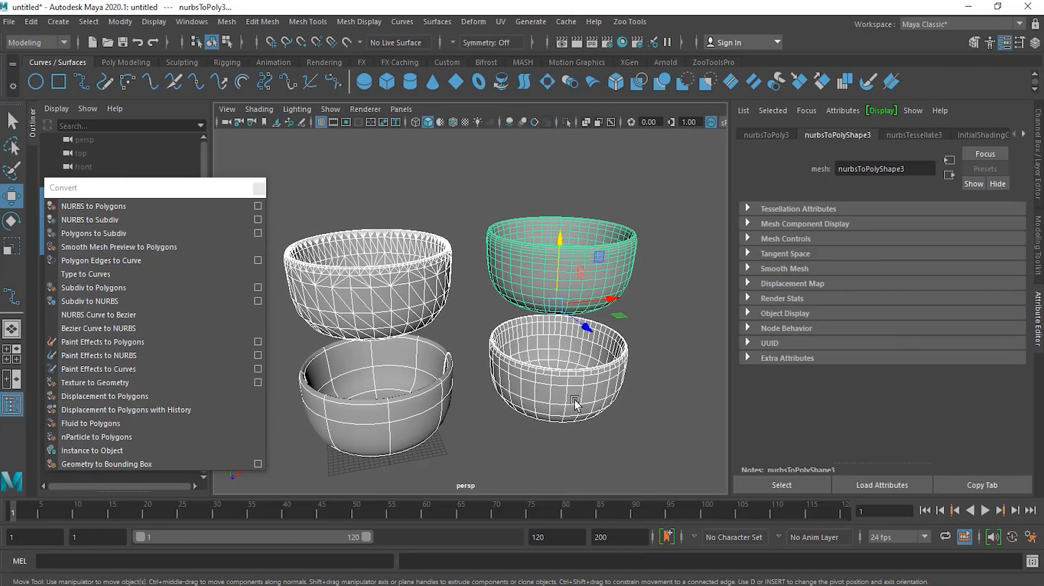
right_click_drag(566, 401, 621, 424, "alt")
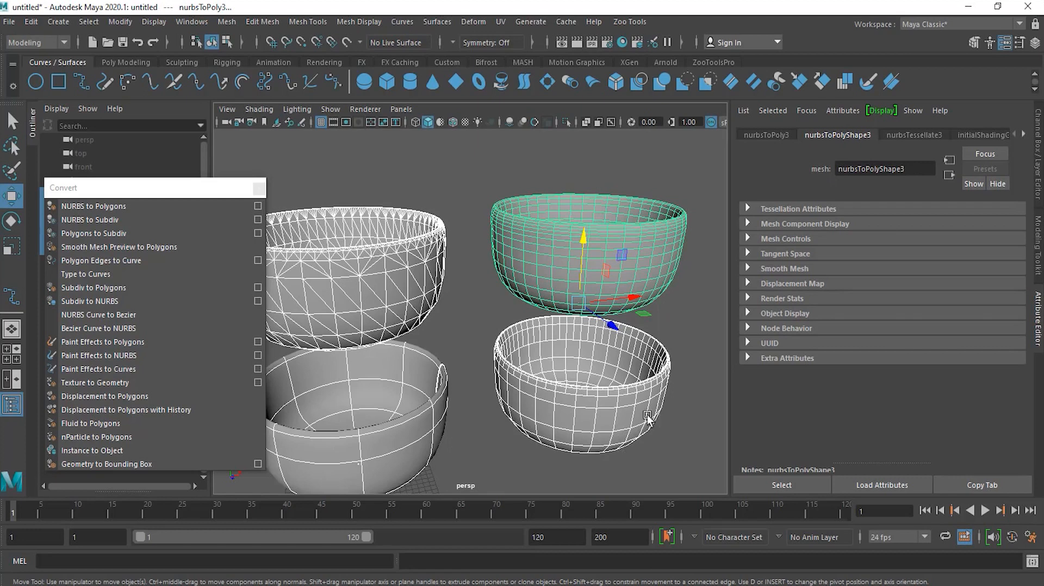
scroll(598, 417, "down", 3)
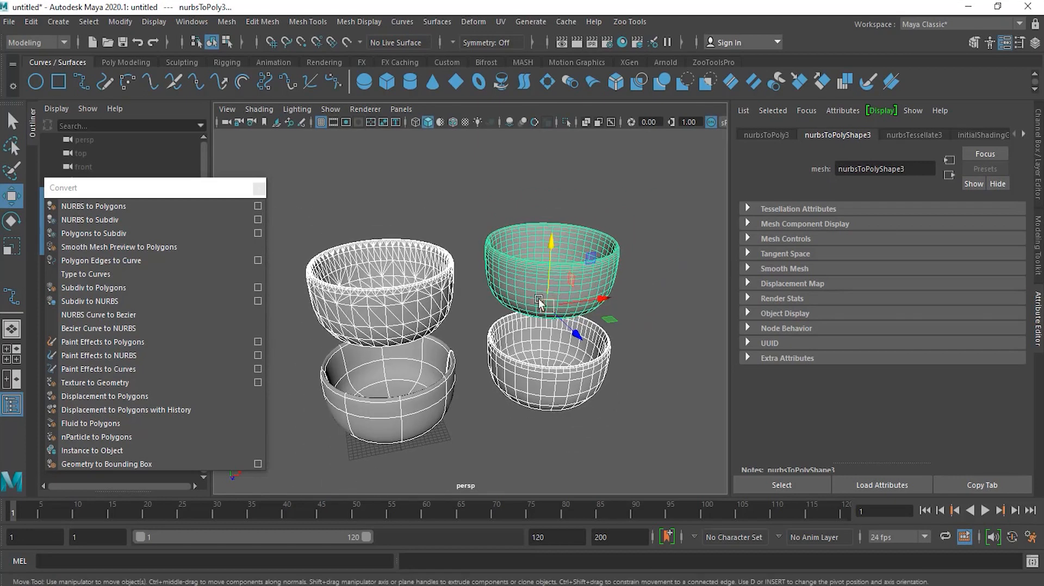
left_click(423, 403)
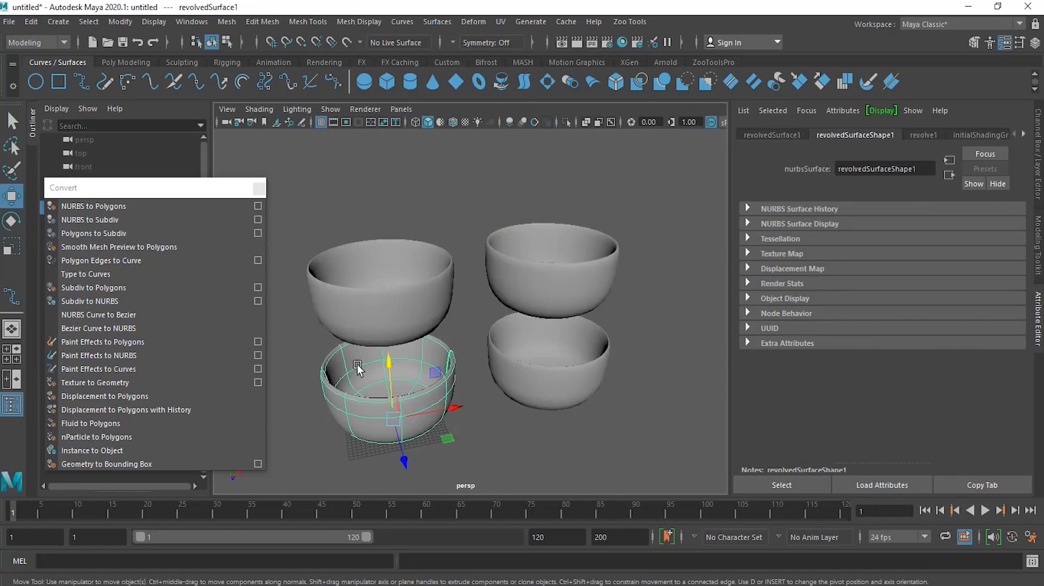
left_click(258, 206)
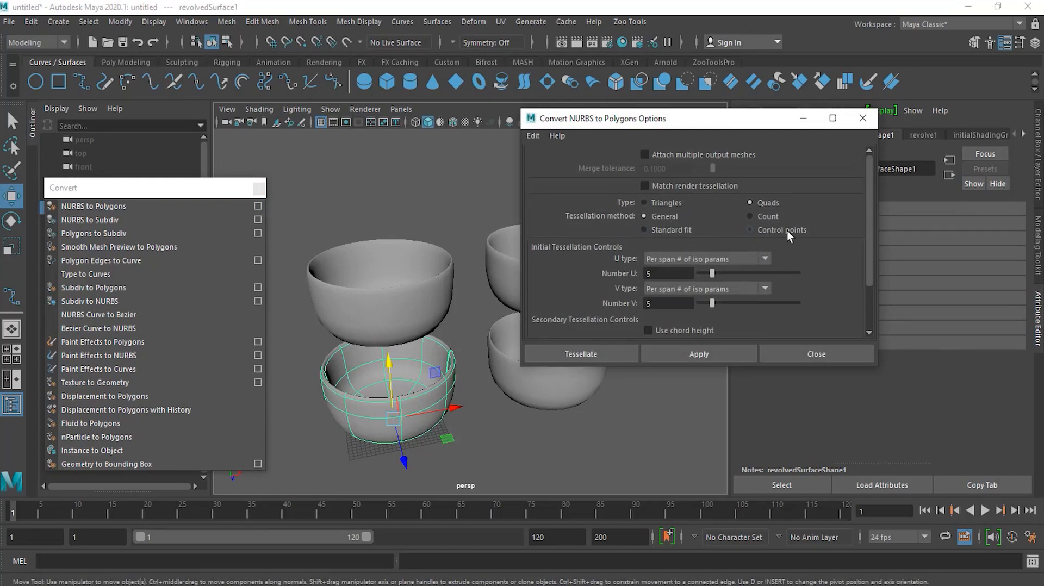
left_click(751, 230)
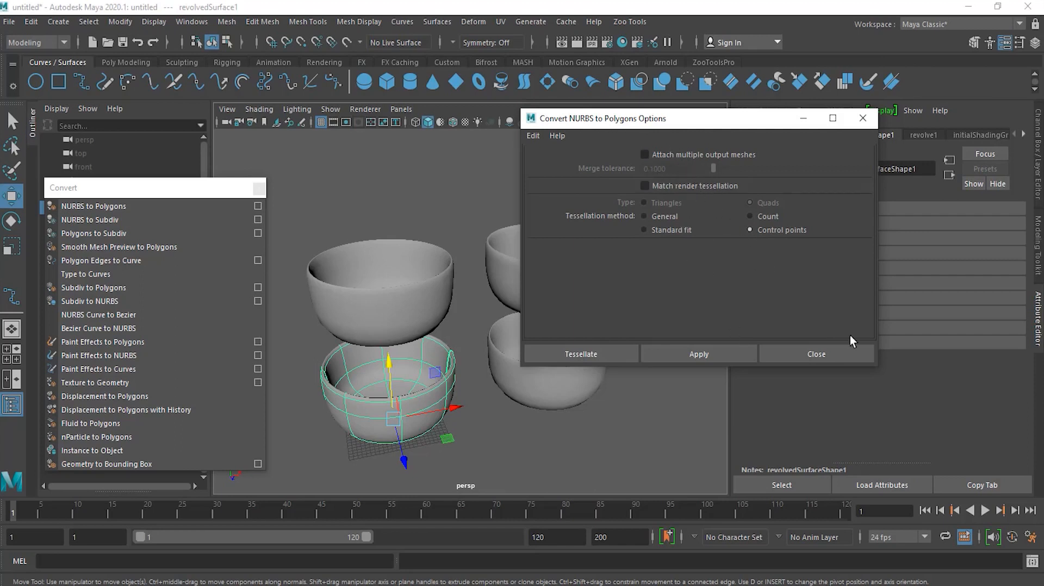
left_click(620, 356)
left_click_drag(453, 408, 312, 441, "shift")
middle_click_drag(436, 387, 554, 338, "alt")
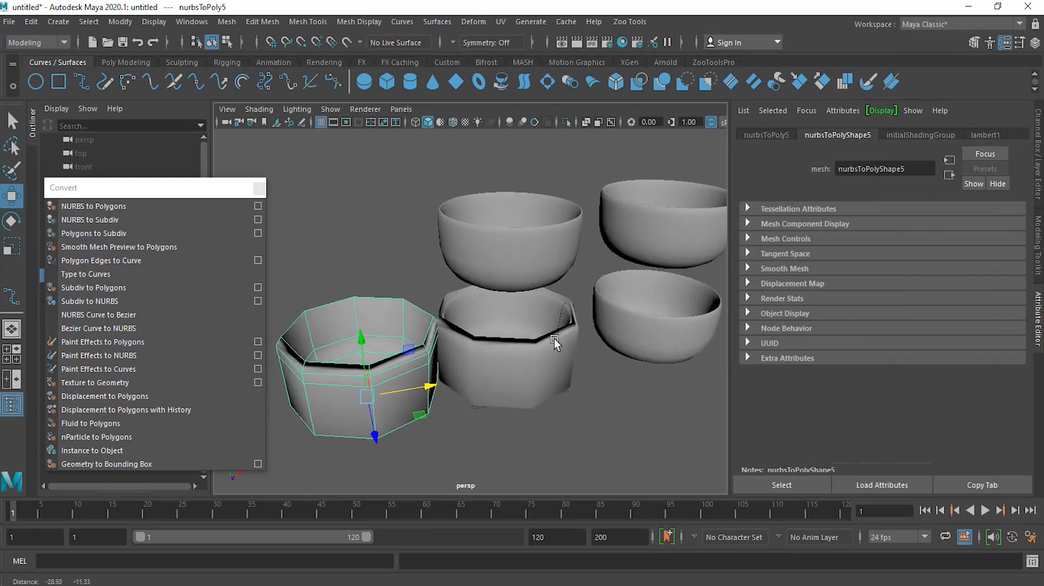
key("ctrl+z")
key("ctrl+z")
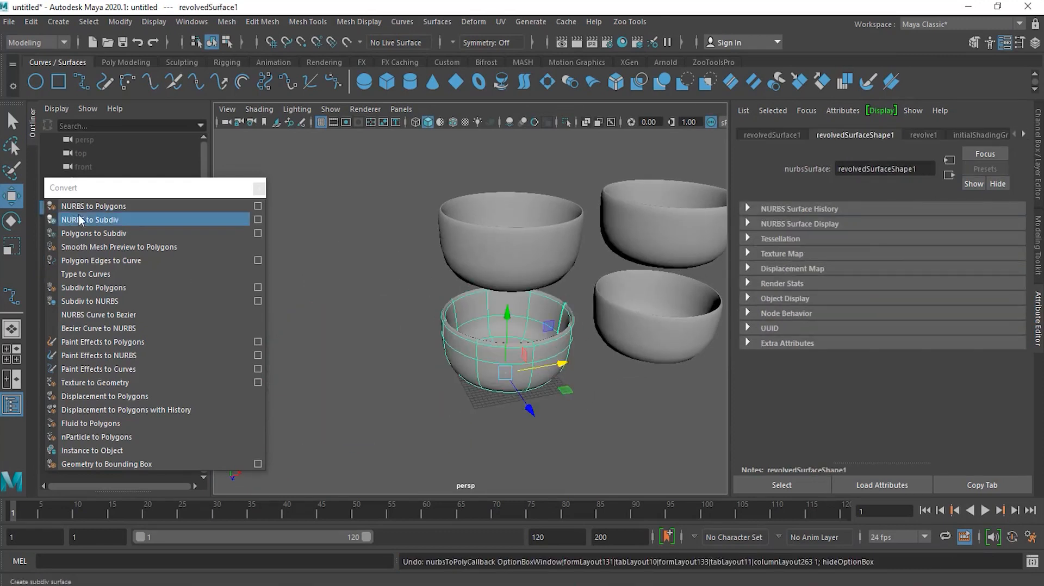
left_click(133, 207)
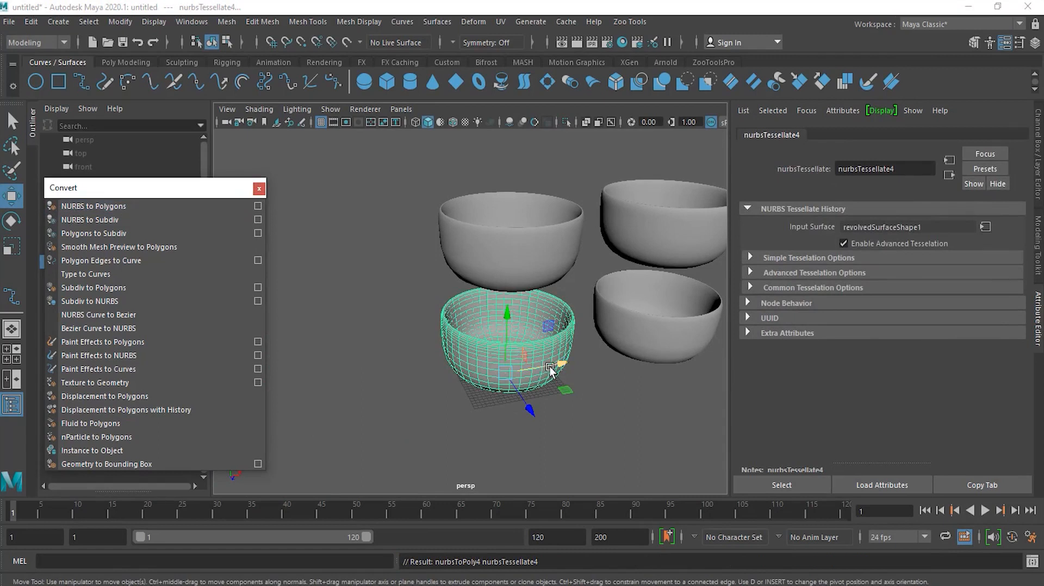
key("ctrl+z")
- Convert the original bowl to polygons with the Control points tessellation method and move the result along X beside the original
left_click(258, 205)
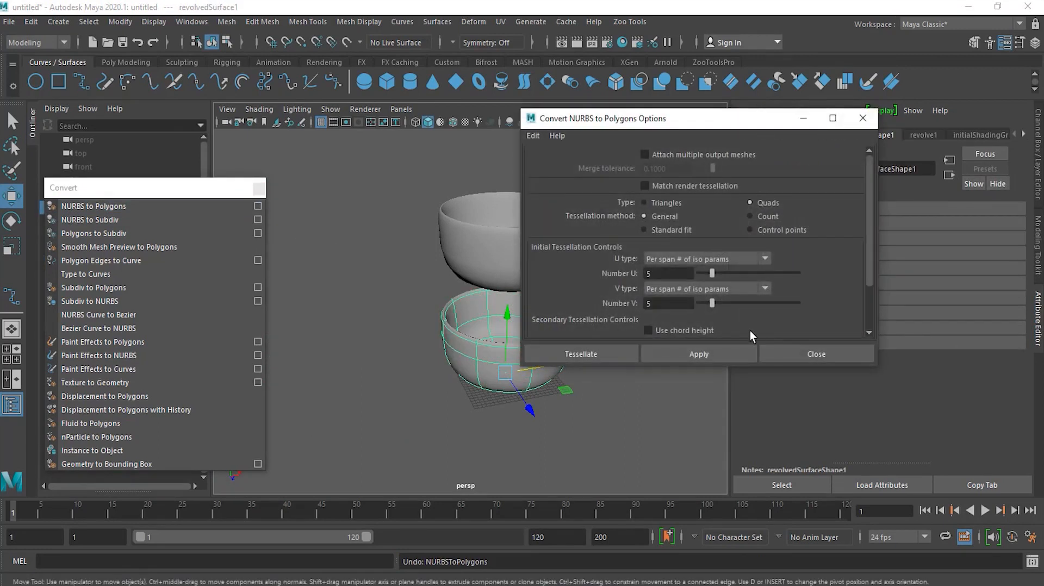
left_click(788, 230)
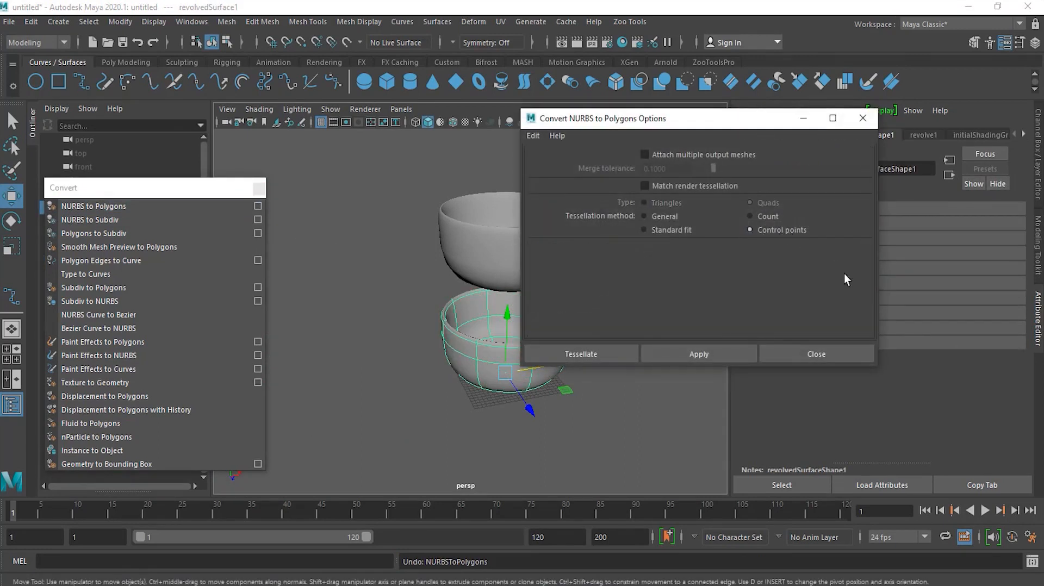
left_click(615, 355)
left_click_drag(548, 369, 403, 389)
middle_click_drag(491, 431, 539, 409, "alt")
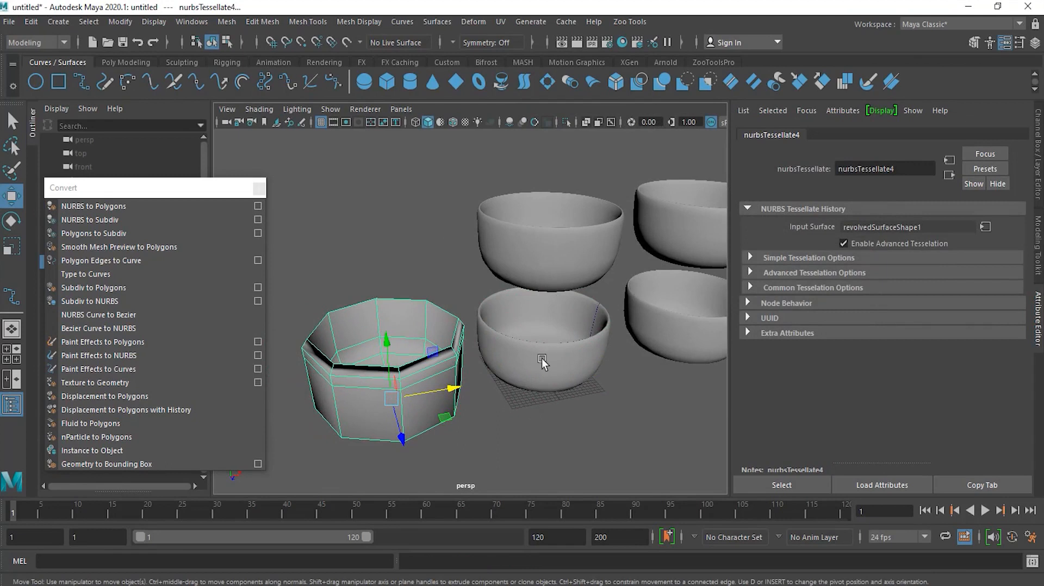
- Display the original NURBS bowl's hull and compare it with the faceted shape of the control-points bowl
left_click_drag(505, 415, 468, 410, "alt")
left_click(531, 352)
right_click_drag(537, 350, 601, 264)
left_click_drag(601, 265, 553, 350, "alt")
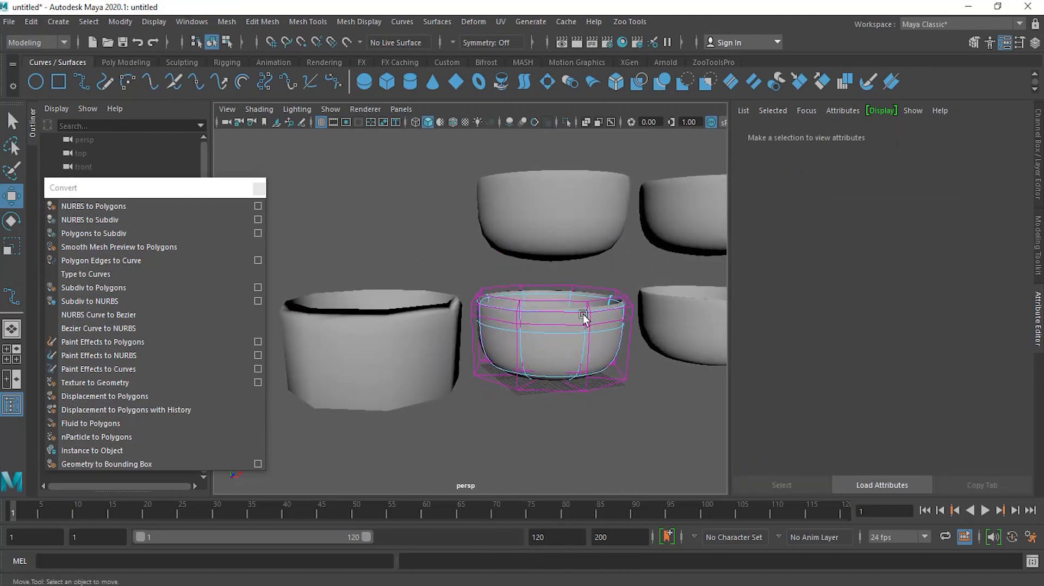
left_click_drag(481, 380, 485, 397, "alt")
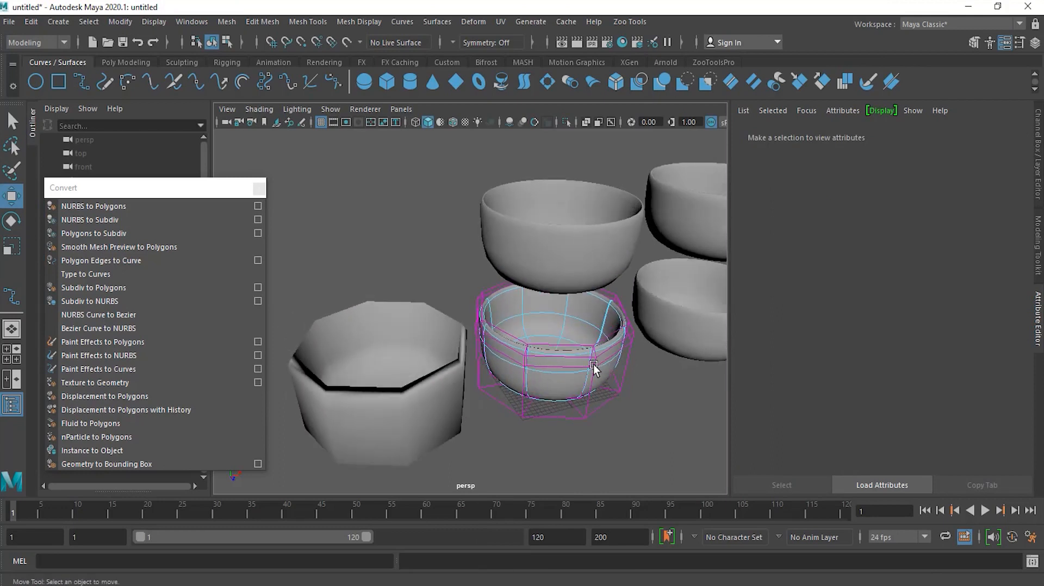
- Display the control-points bowl's vertices and examine how they relate to the NURBS bowl's control points
left_click(436, 408)
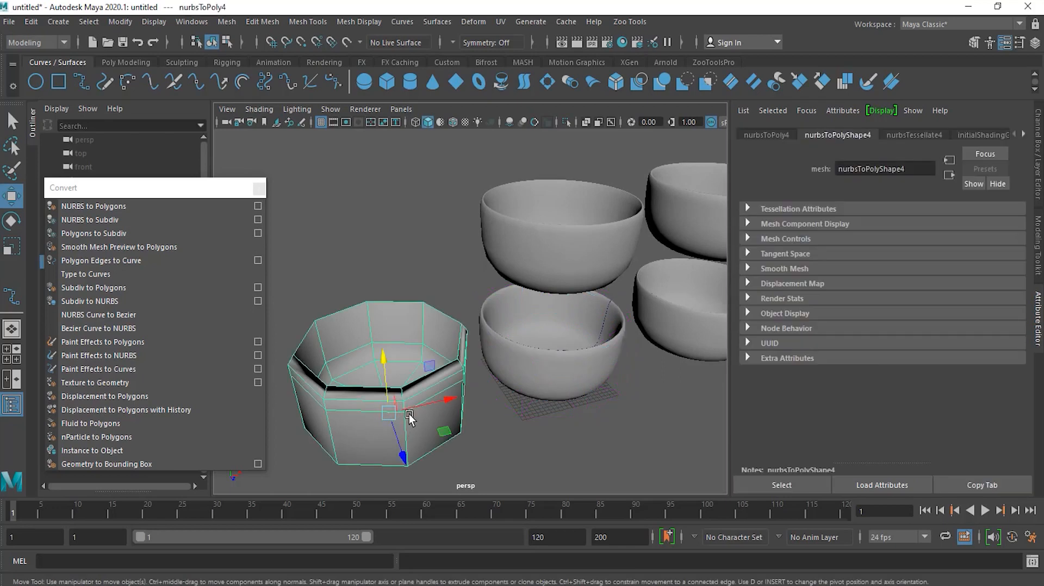
right_click(414, 422)
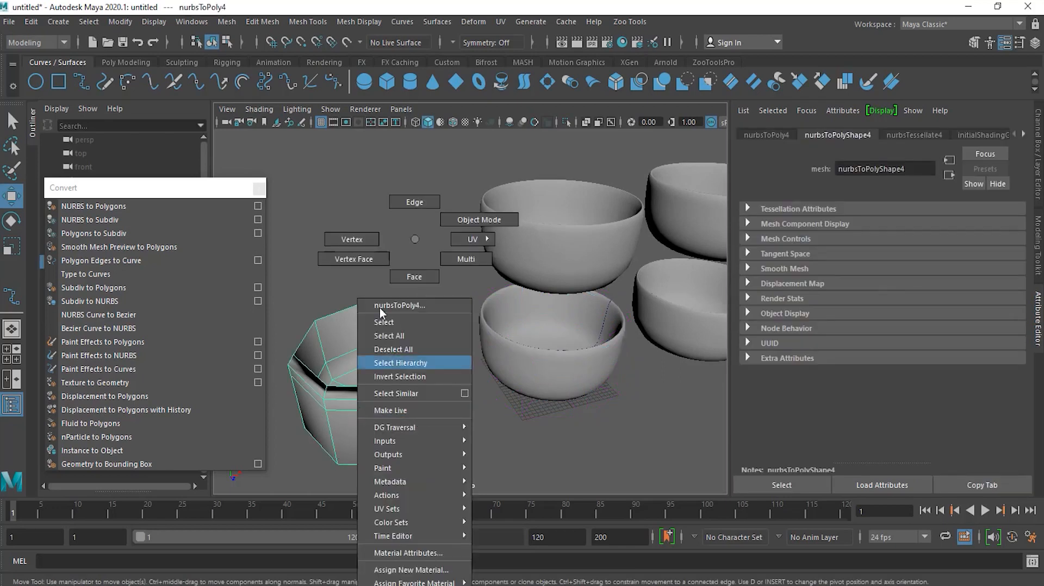
left_click(354, 241)
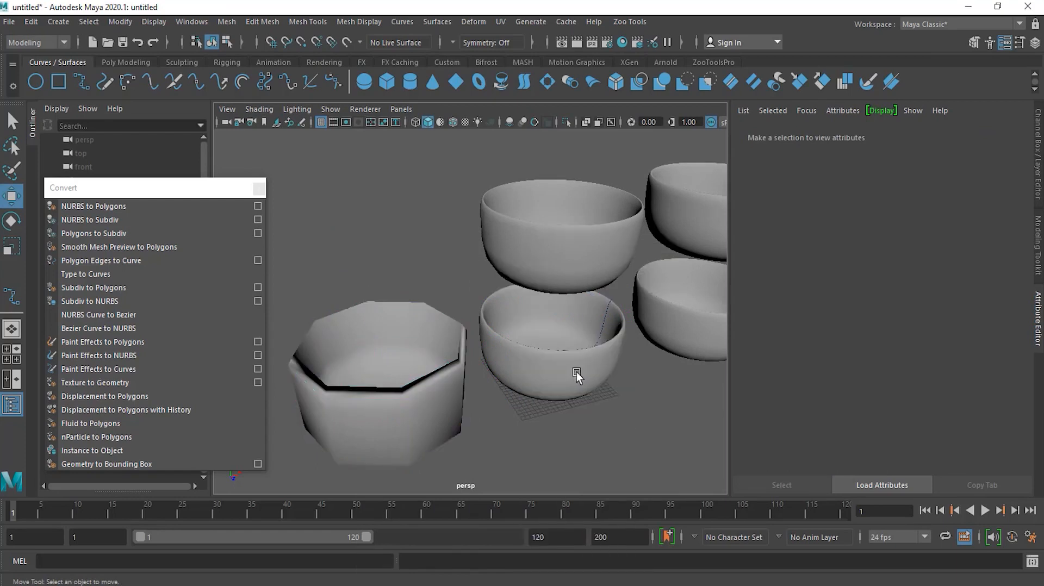
left_click(448, 397)
right_click(420, 416)
left_click(350, 240)
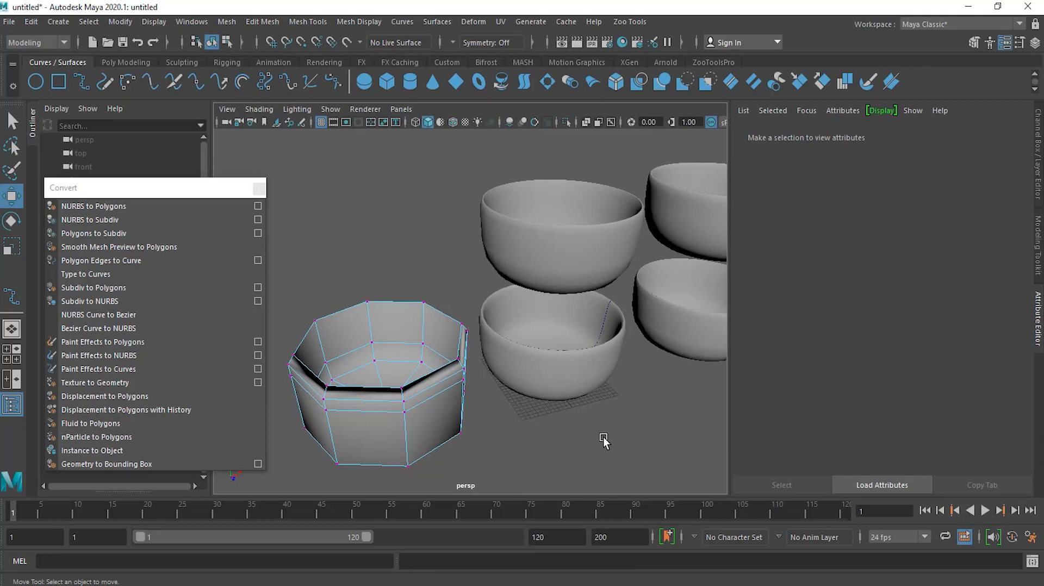
left_click_drag(603, 436, 599, 430, "alt")
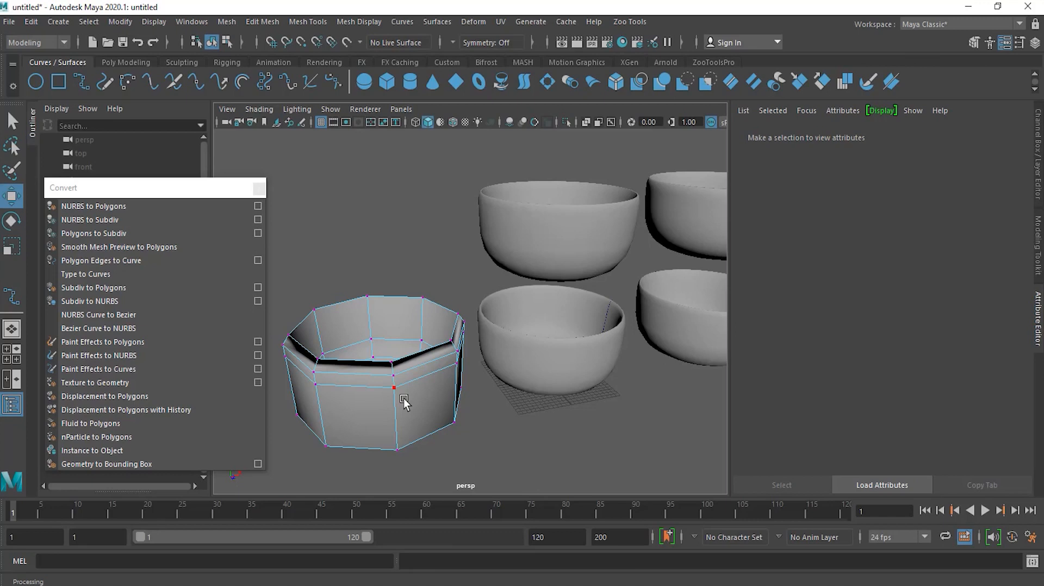
- Convert the original NURBS bowl to quad polygons using the Count tessellation method with a count of 300
left_click(553, 361)
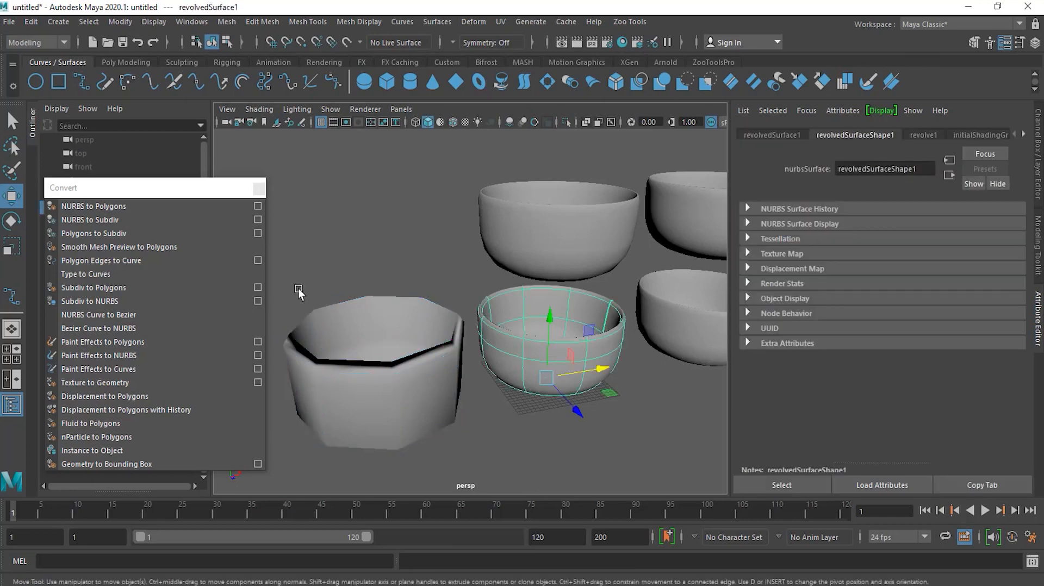
left_click(257, 206)
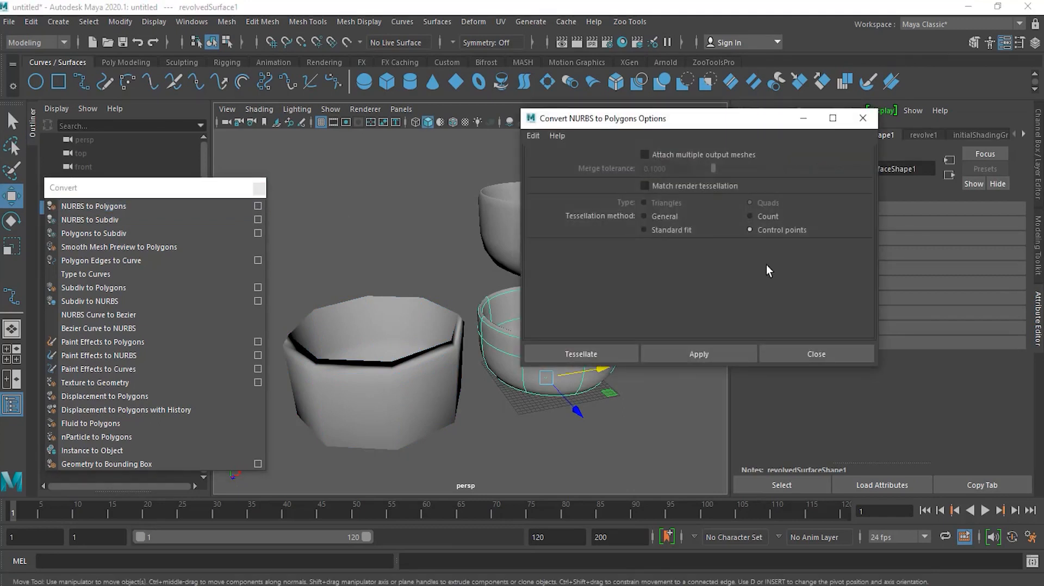
left_click(767, 217)
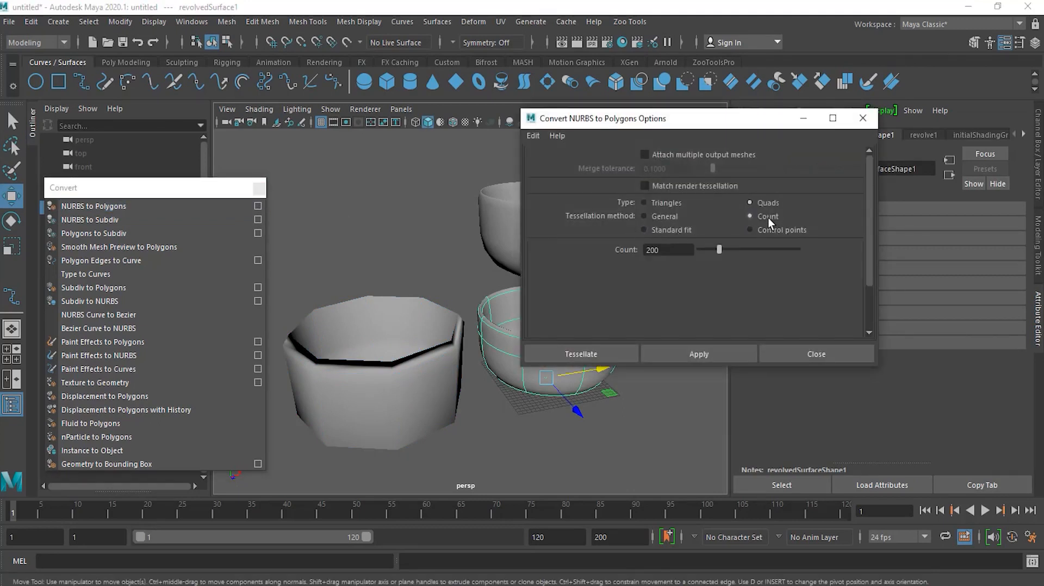
double_click(652, 250)
type("300")
left_click(613, 353)
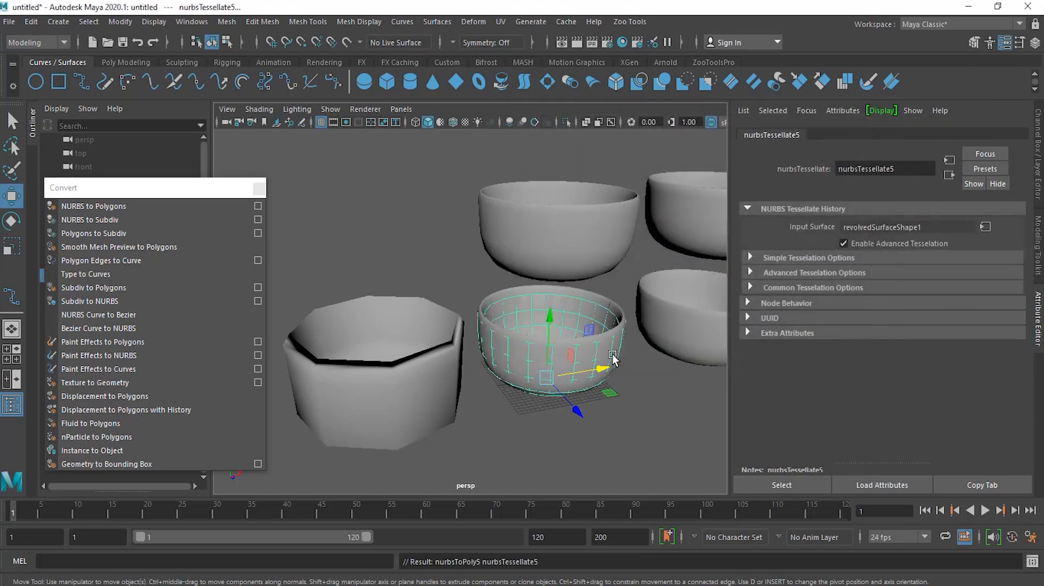
- Move the Count-tessellated bowl up and along X above the control-points bowl, and examine its quad wireframe
left_click_drag(553, 337, 541, 207)
left_click_drag(614, 255, 461, 304)
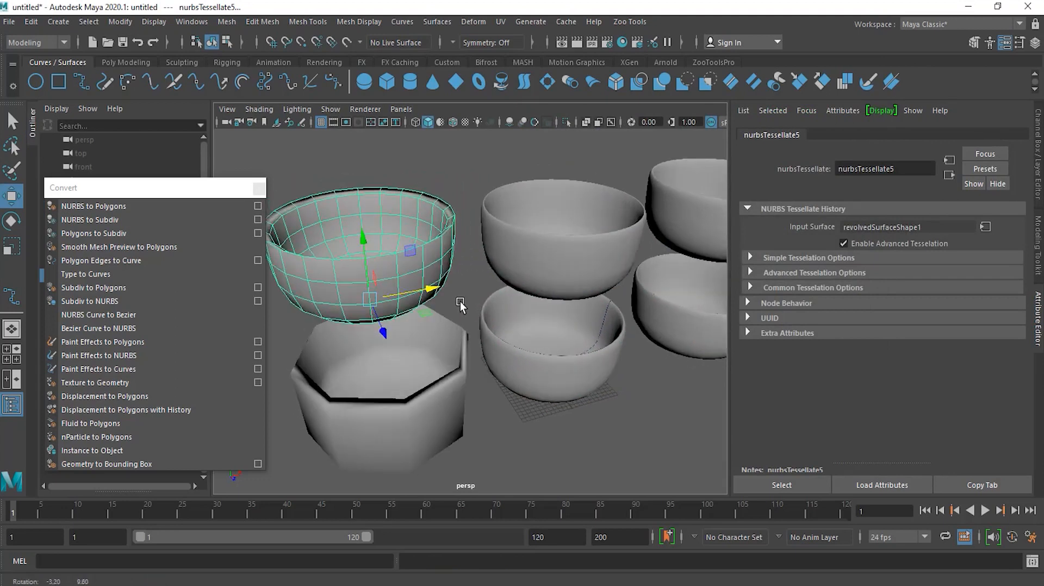
middle_click_drag(403, 275, 462, 292, "alt")
right_click_drag(435, 286, 476, 272, "alt")
left_click_drag(476, 275, 426, 284, "alt")
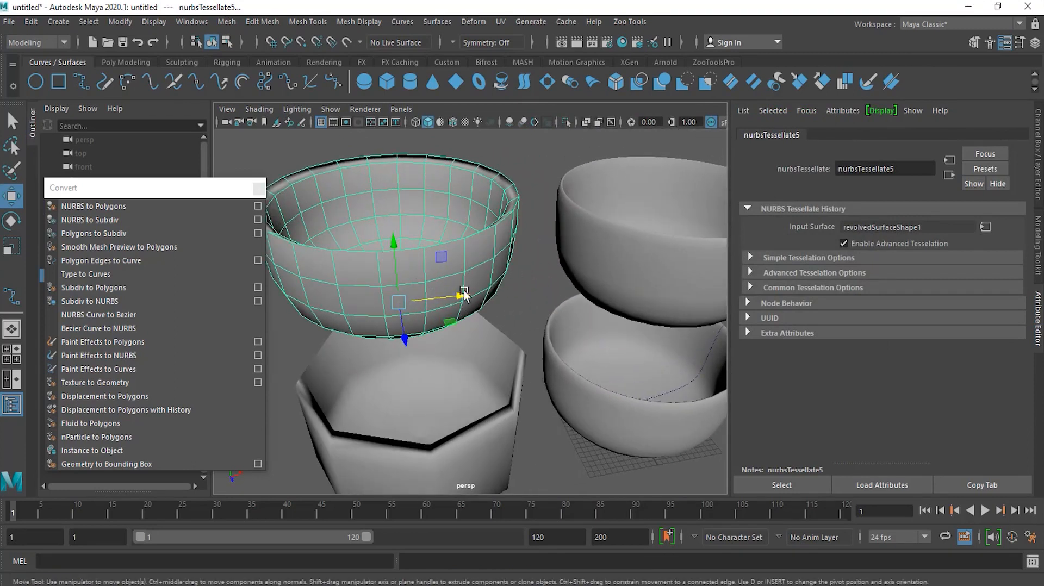
left_click_drag(481, 294, 471, 291, "alt")
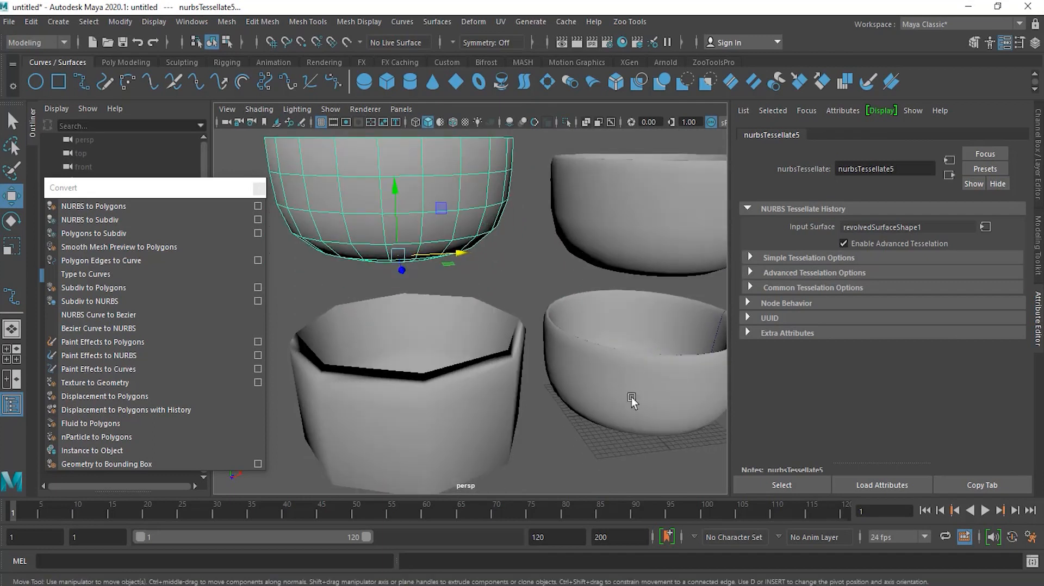
scroll(509, 380, "down", 8)
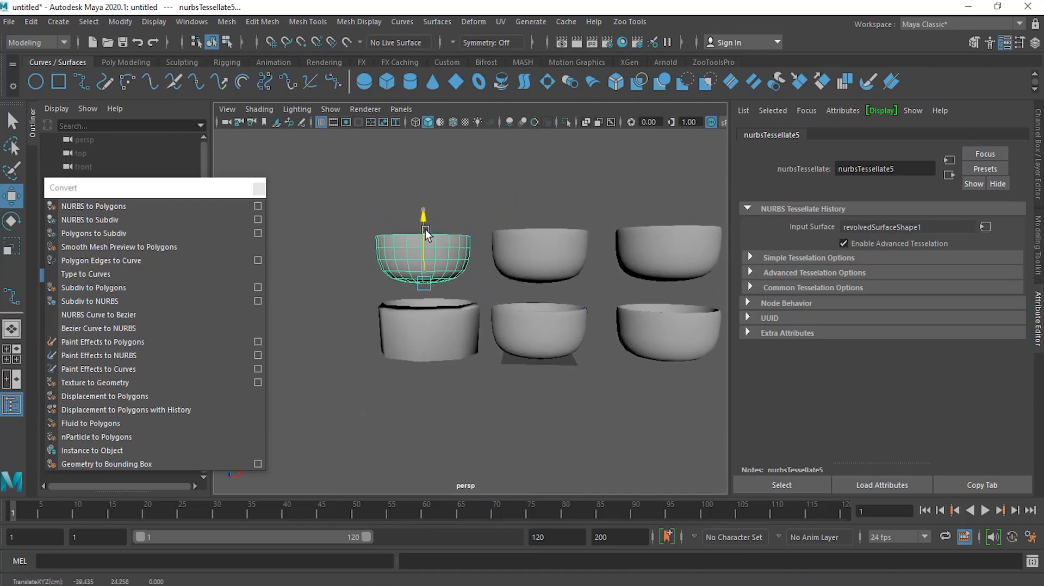
- Deselect everything and turn on wireframe on shaded to compare all six bowls
left_click(491, 196)
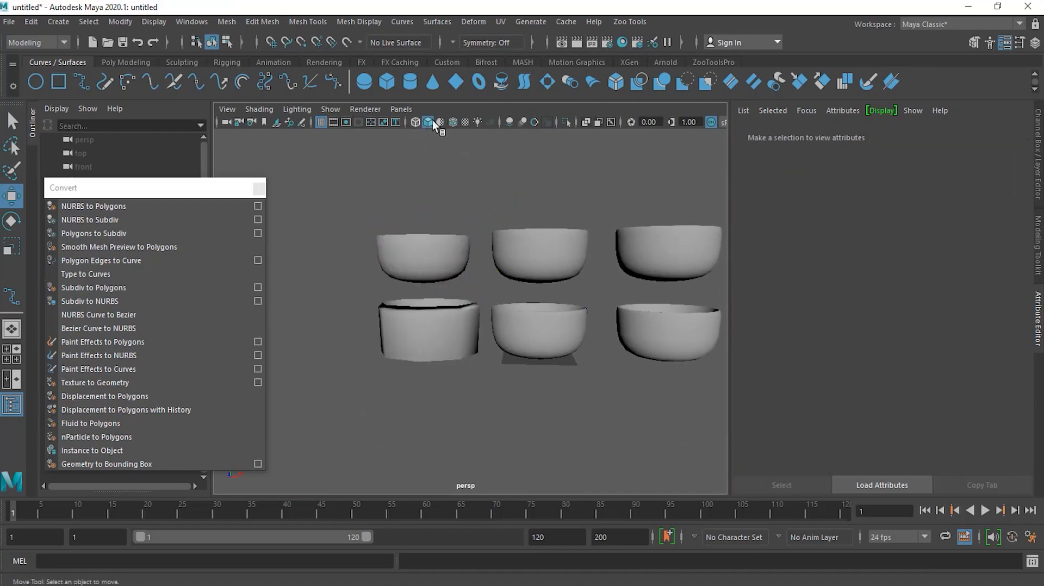
left_click(453, 122)
left_click_drag(522, 177, 529, 180, "alt")
middle_click_drag(622, 198, 568, 198, "alt")
left_click_drag(570, 340, 565, 340, "alt")
right_click_drag(504, 355, 535, 380, "alt")
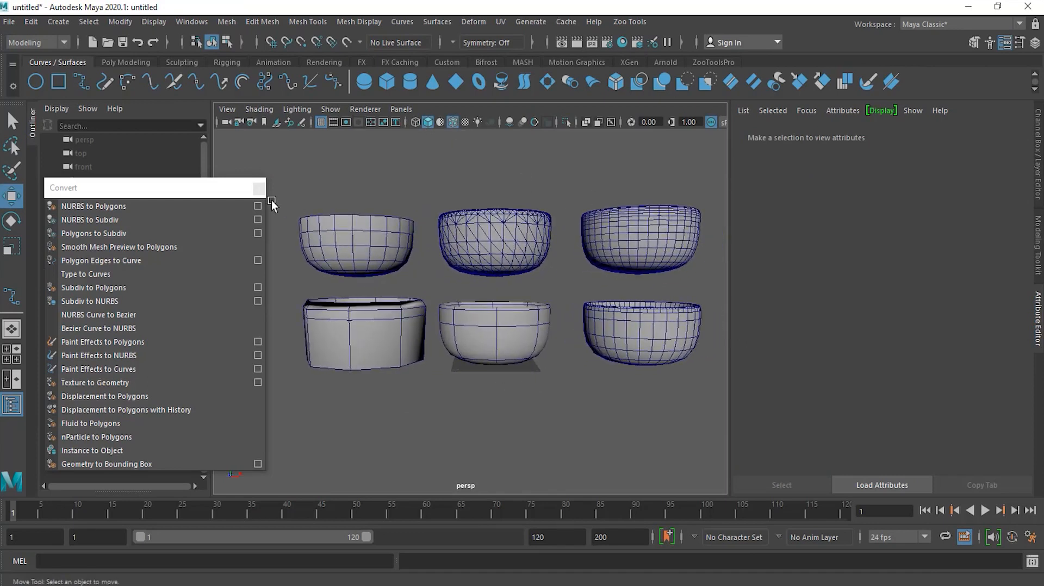
- Close the floating Convert menu and the Outliner, and show the Channel Box in place of the Attribute Editor
left_click(259, 189)
left_click(19, 405)
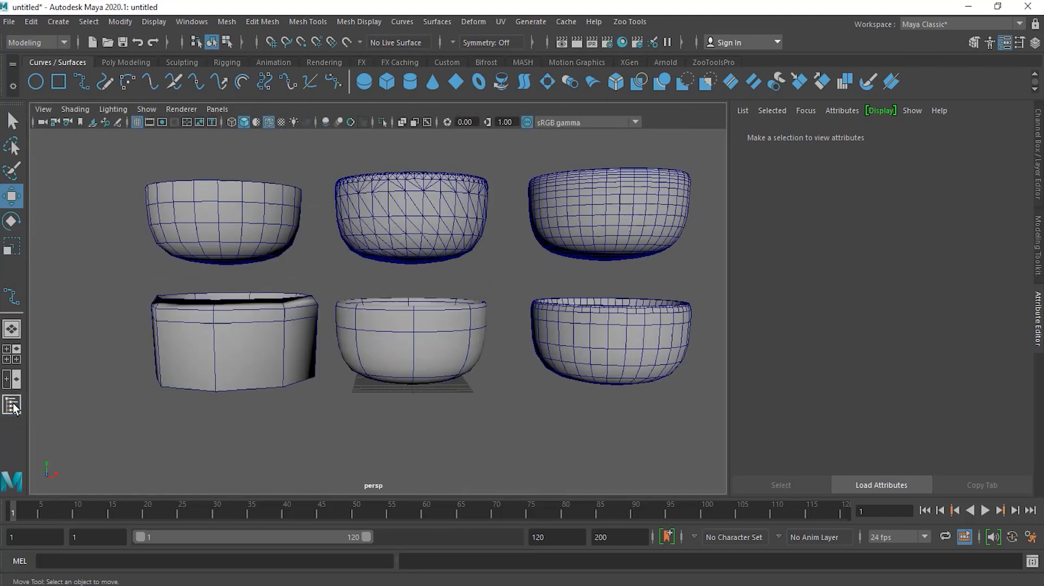
right_click_drag(466, 406, 478, 411, "alt")
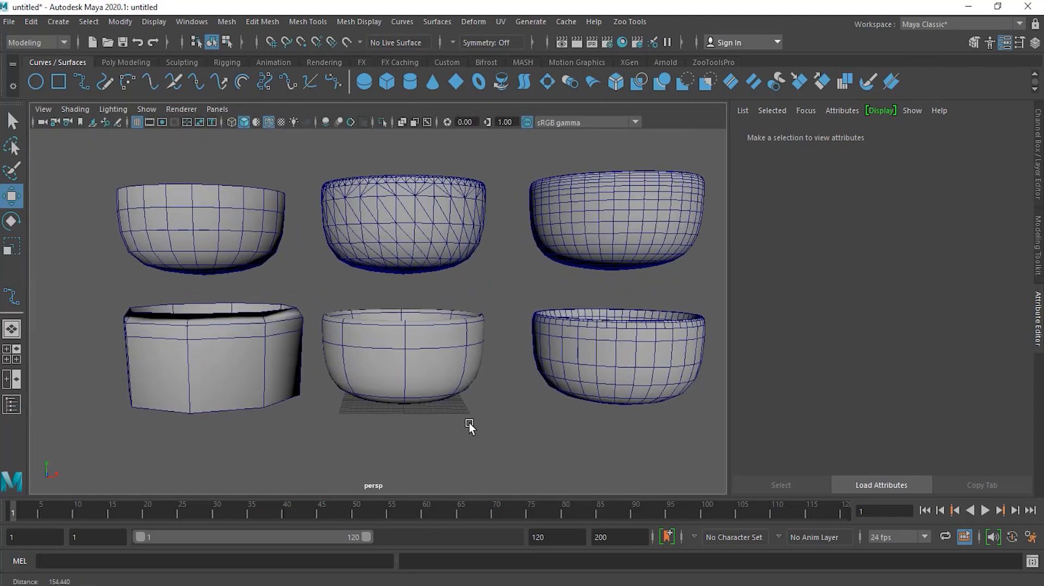
left_click(1038, 156)
key("a")
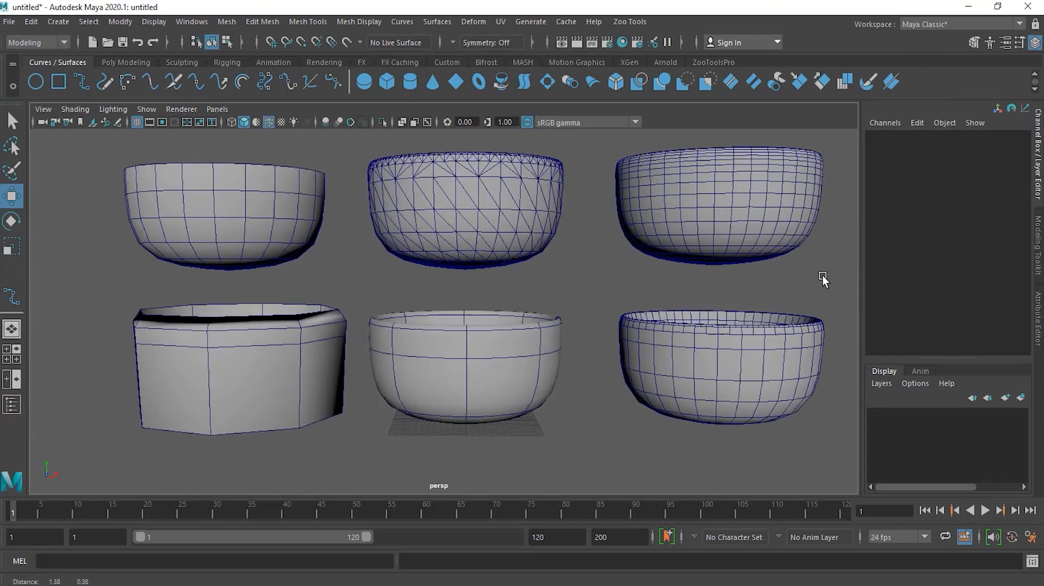